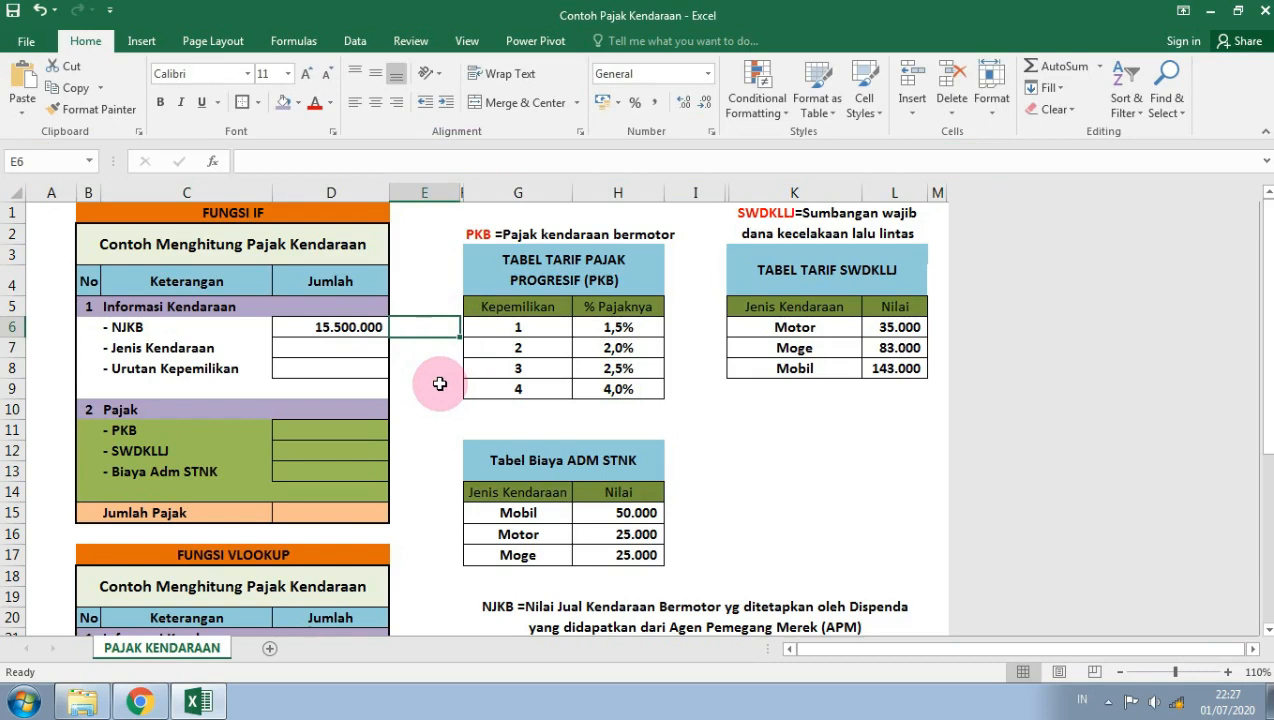
Step: Review the title and column headings of the FUNGSI IF vehicle tax table
{"action": "key", "text": "Down"}
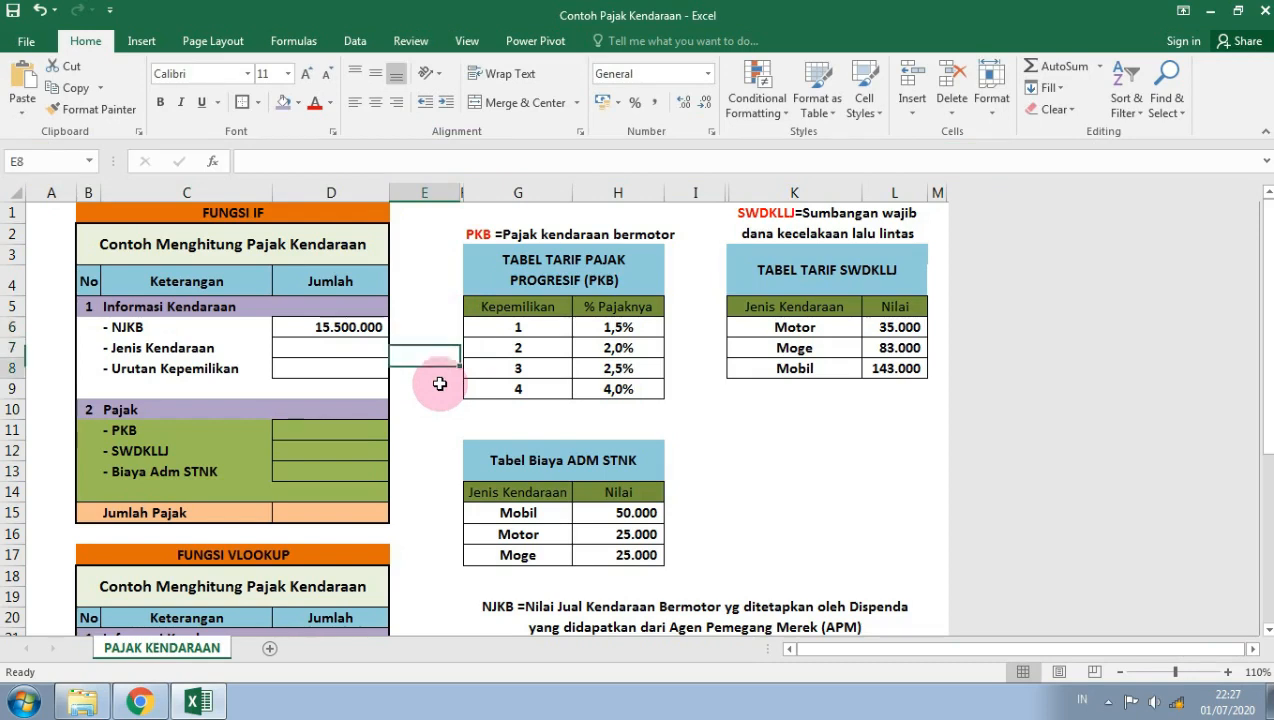
{"action": "key", "text": "Down"}
{"action": "key", "text": "Left"}
{"action": "key", "text": "Left"}
{"action": "key", "text": "Up"}
{"action": "key", "text": "Up"}
{"action": "key", "text": "Up"}
{"action": "key", "text": "Up"}
{"action": "key", "text": "Up"}
{"action": "key", "text": "Up"}
{"action": "key", "text": "Down"}
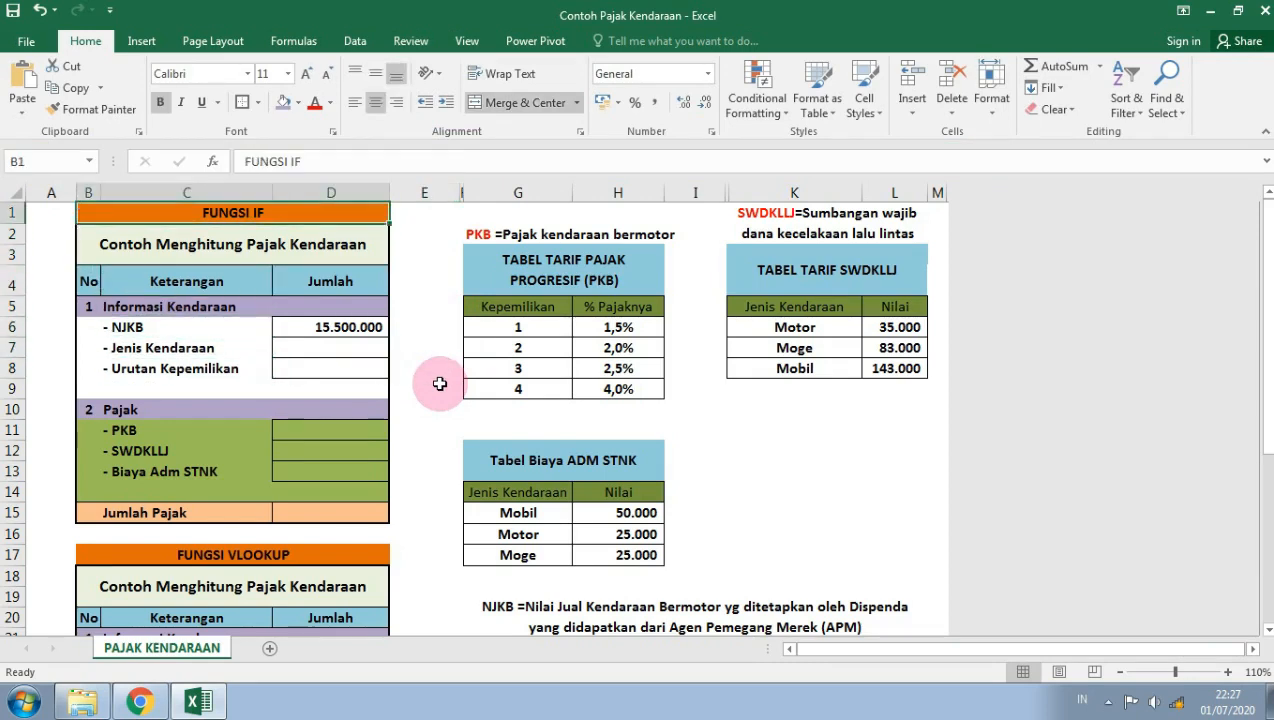
{"action": "key", "text": "Down"}
{"action": "key", "text": "Right"}
{"action": "key", "text": "Down"}
{"action": "key", "text": "Down"}
{"action": "key", "text": "Down"}
{"action": "key", "text": "Down"}
{"action": "key", "text": "Up"}
{"action": "key", "text": "Up"}
{"action": "key", "text": "Up"}
{"action": "key", "text": "Up"}
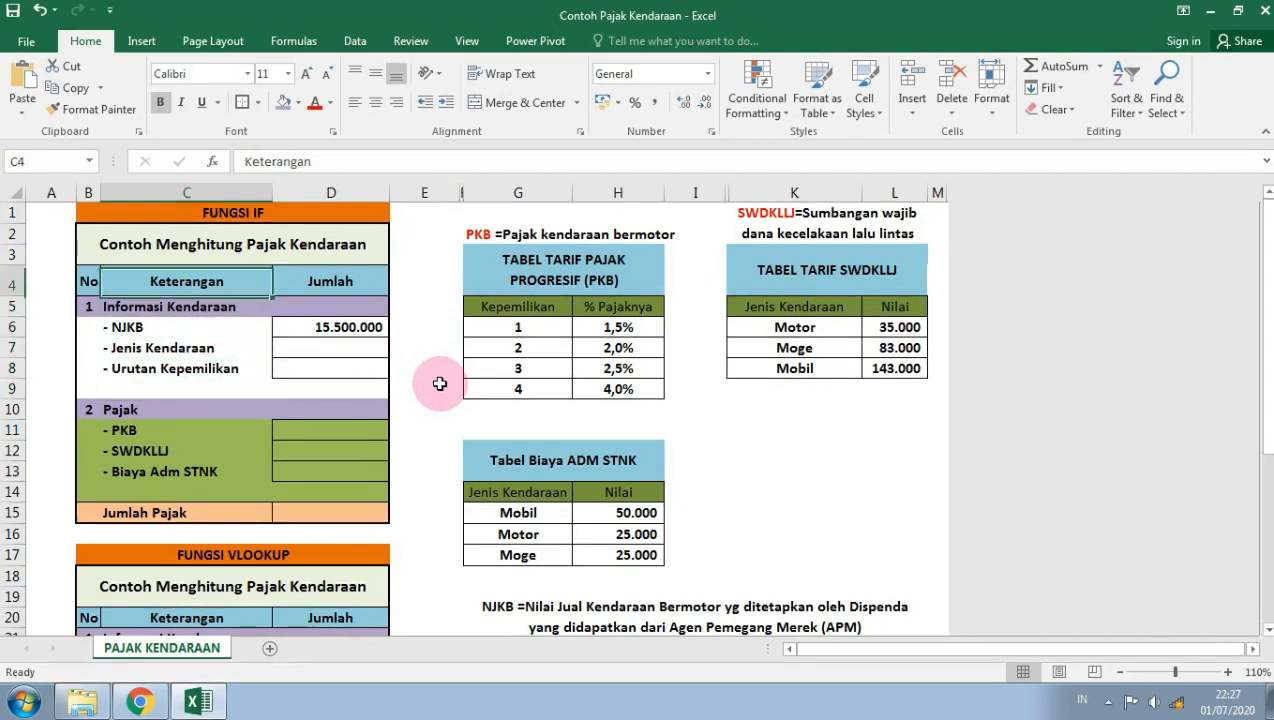
{"action": "key", "text": "Up"}
{"action": "key", "text": "Up"}
Step: Scan the rows of the FUNGSI IF table from Informasi Kendaraan down to Jumlah Pajak
{"action": "key", "text": "Down"}
{"action": "key", "text": "Down"}
{"action": "key", "text": "Down"}
{"action": "key", "text": "Right"}
{"action": "key", "text": "Down"}
{"action": "key", "text": "Down"}
{"action": "key", "text": "Down"}
{"action": "key", "text": "Down"}
{"action": "key", "text": "Down"}
{"action": "key", "text": "Down"}
{"action": "key", "text": "Down"}
{"action": "key", "text": "Down"}
{"action": "key", "text": "Down"}
{"action": "key", "text": "Down"}
{"action": "key", "text": "Down"}
{"action": "key", "text": "Down"}
{"action": "key", "text": "Down"}
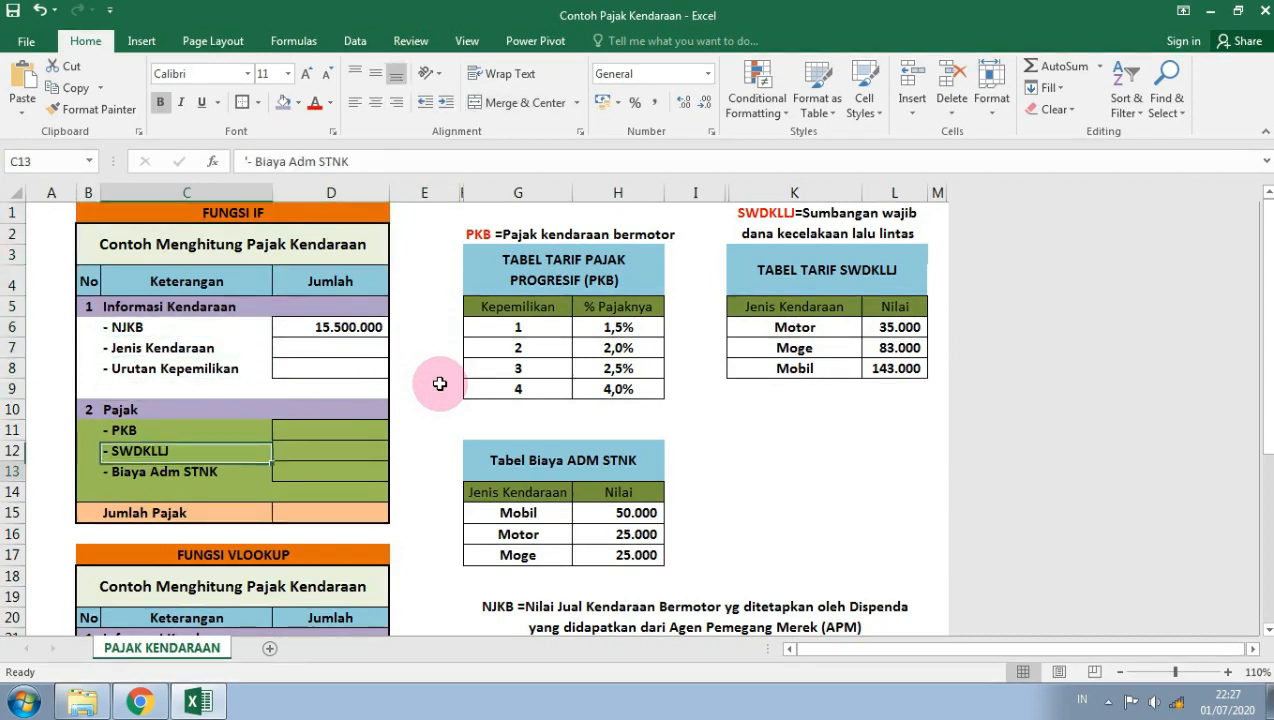
{"action": "key", "text": "Up"}
{"action": "key", "text": "Up"}
{"action": "key", "text": "Up"}
{"action": "key", "text": "Up"}
{"action": "key", "text": "Up"}
{"action": "key", "text": "Up"}
{"action": "key", "text": "Up"}
{"action": "key", "text": "Up"}
{"action": "key", "text": "Up"}
{"action": "key", "text": "Up"}
{"action": "key", "text": "Up"}
{"action": "key", "text": "Up"}
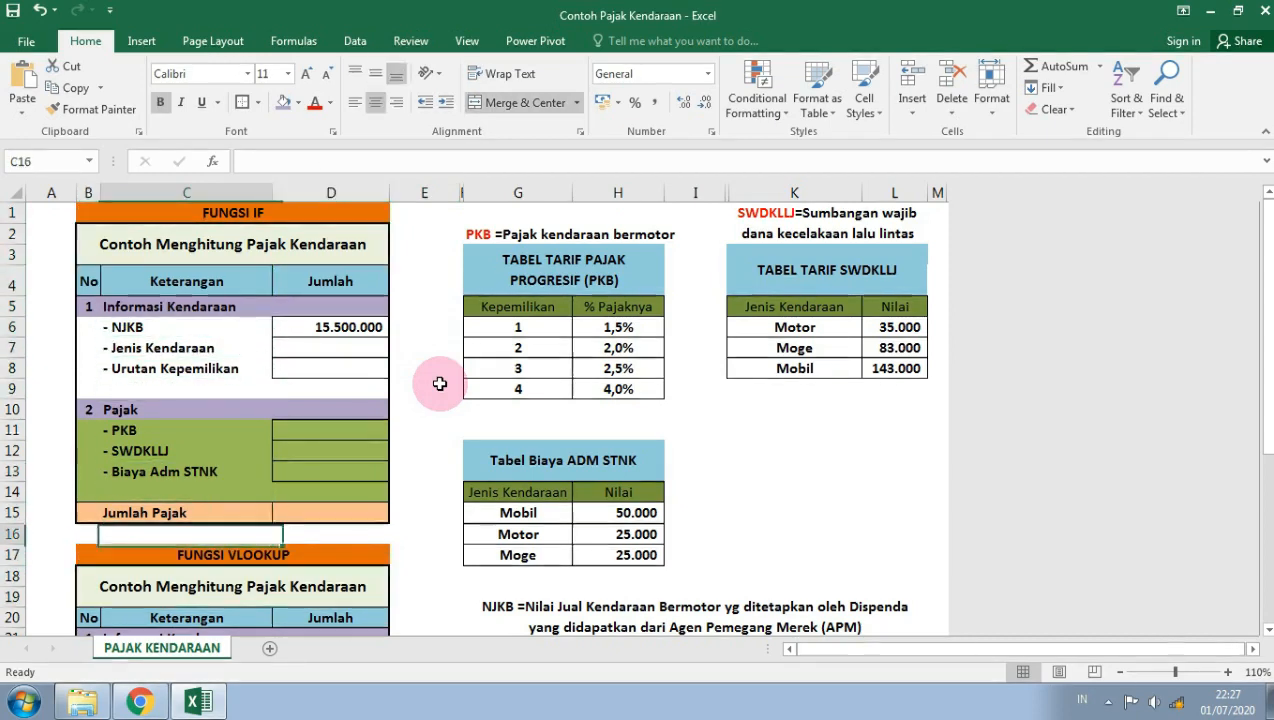
{"action": "key", "text": "Up"}
{"action": "key", "text": "Up"}
{"action": "key", "text": "Up"}
{"action": "key", "text": "Up"}
{"action": "key", "text": "Down"}
{"action": "key", "text": "Down"}
{"action": "key", "text": "Up"}
{"action": "key", "text": "Up"}
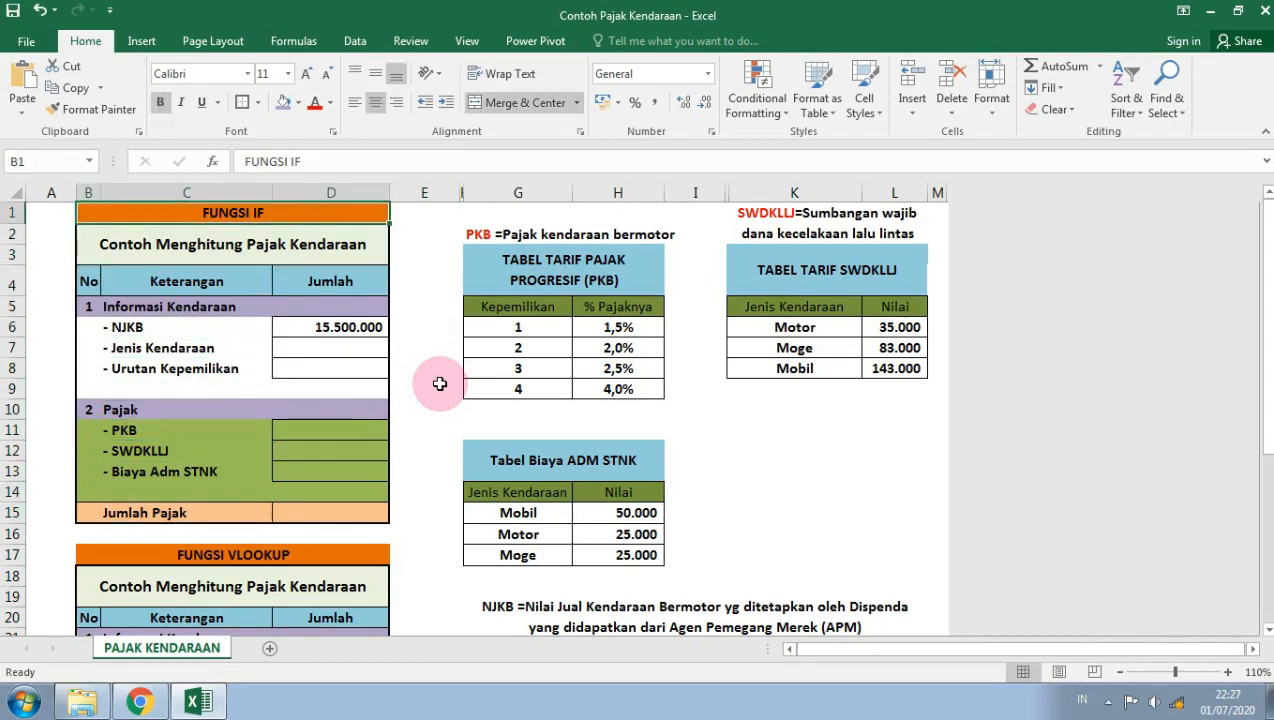
Step: Read the FUNGSI IF table's labels in order, from its title through the vehicle information and tax items to the total row
{"action": "key", "text": "Down"}
{"action": "key", "text": "Down"}
{"action": "key", "text": "Up"}
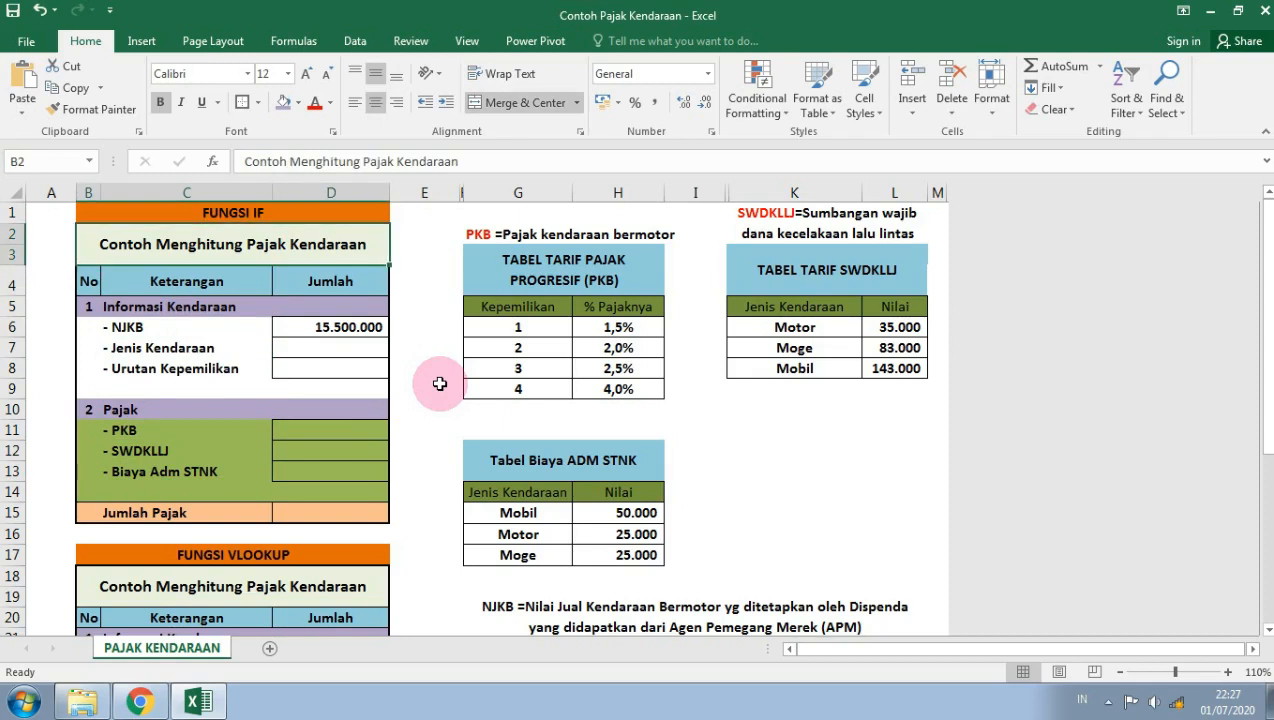
{"action": "key", "text": "Down"}
{"action": "key", "text": "Down"}
{"action": "key", "text": "Down"}
{"action": "key", "text": "Up"}
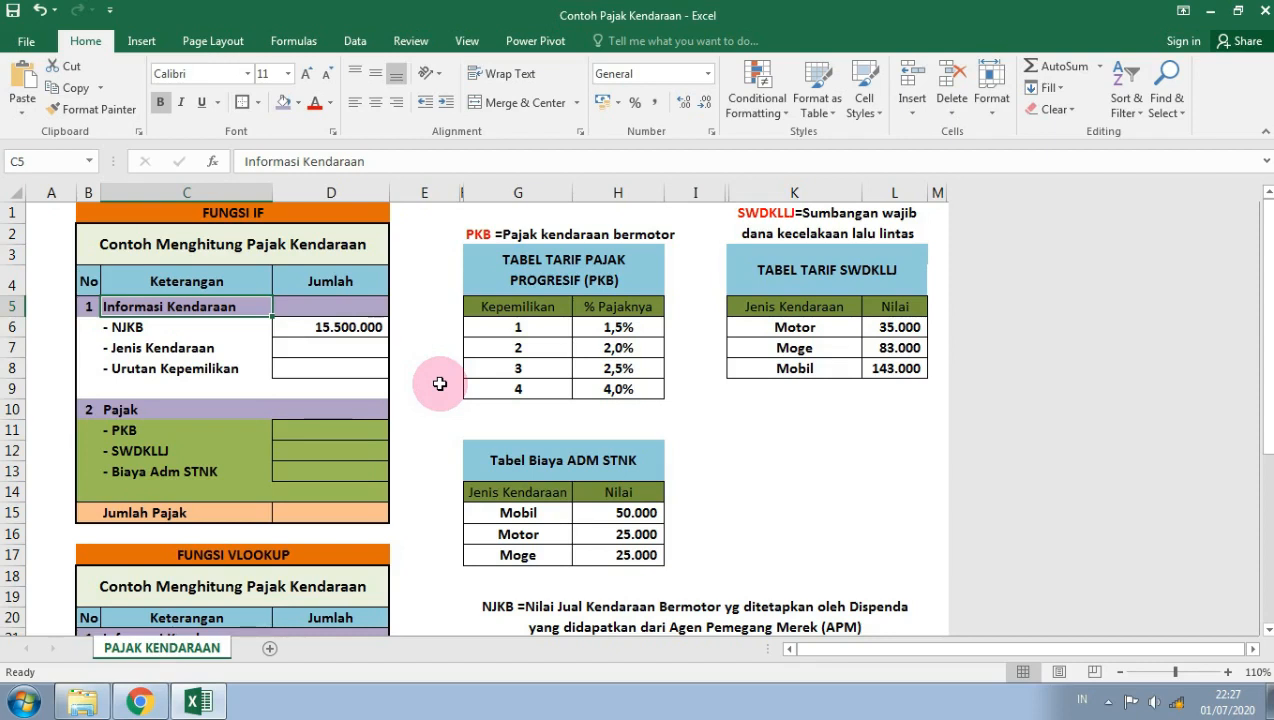
{"action": "key", "text": "Down"}
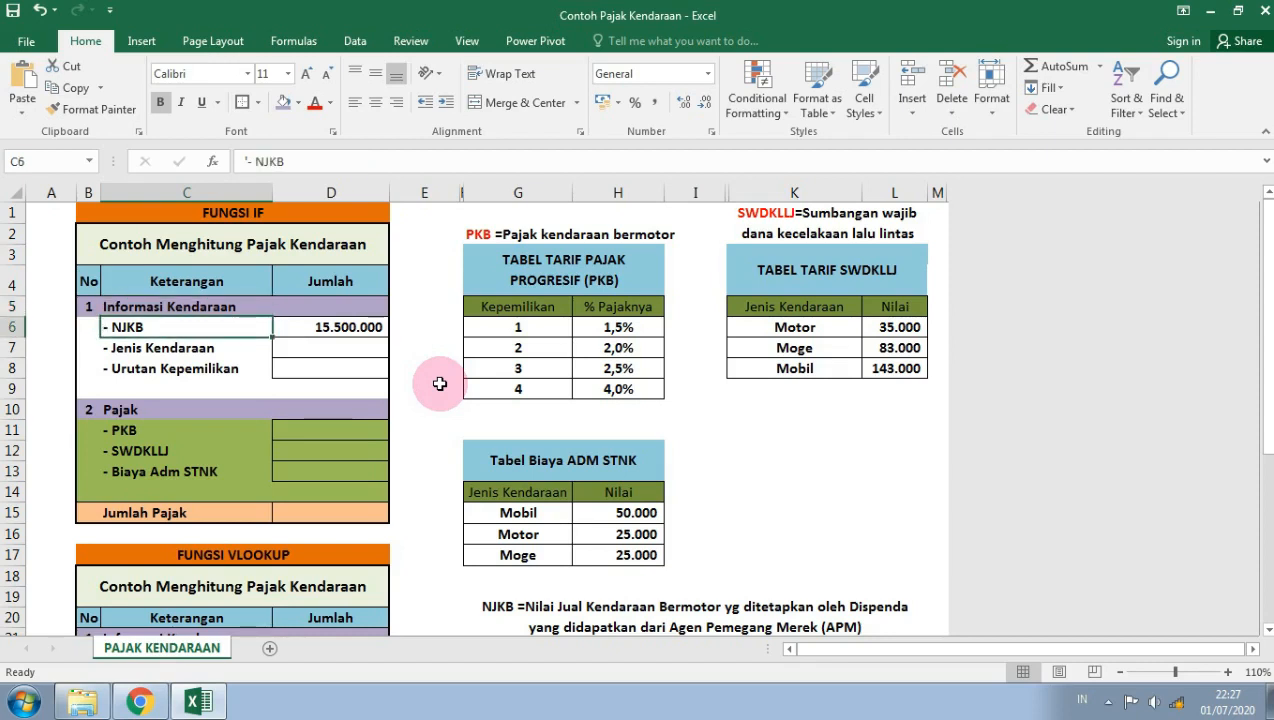
{"action": "key", "text": "Down"}
{"action": "key", "text": "Down"}
{"action": "key", "text": "Down"}
{"action": "key", "text": "Down"}
{"action": "key", "text": "Down"}
{"action": "key", "text": "Down"}
{"action": "key", "text": "Down"}
{"action": "key", "text": "Down"}
{"action": "key", "text": "Down"}
{"action": "key", "text": "Down"}
{"action": "key", "text": "Down"}
{"action": "key", "text": "Down"}
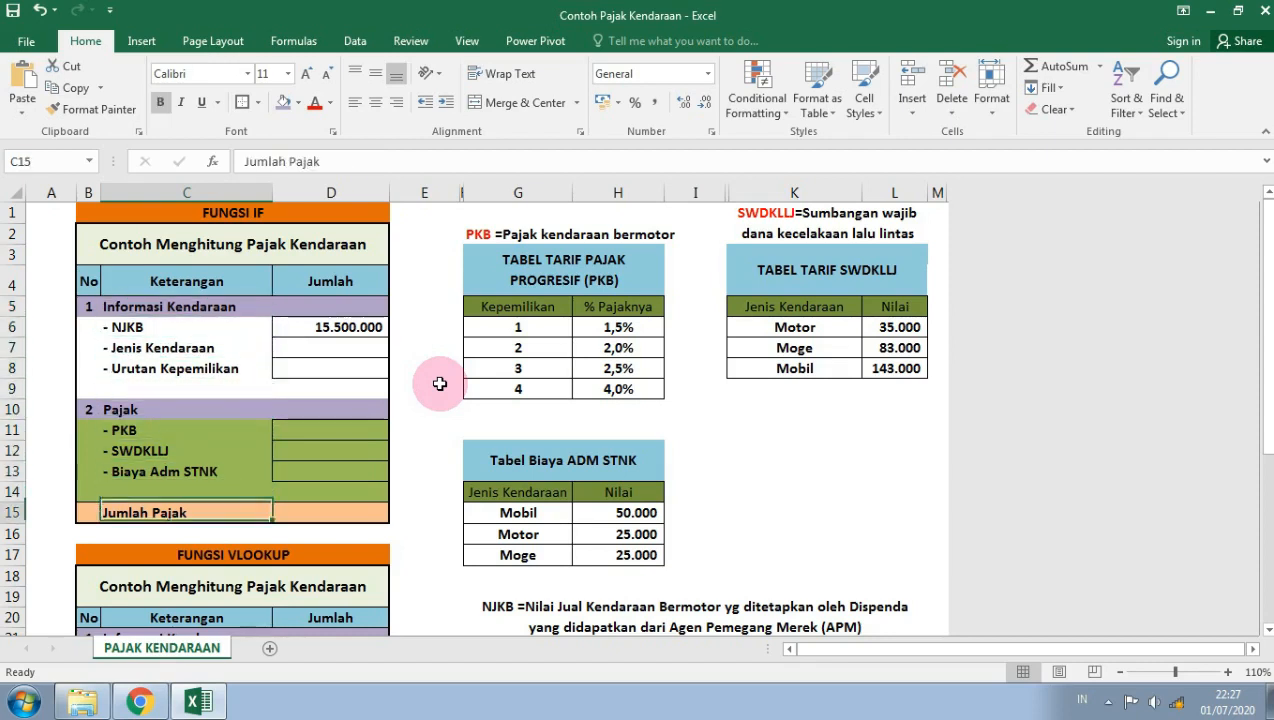
{"action": "key", "text": "Right"}
{"action": "key", "text": "Right"}
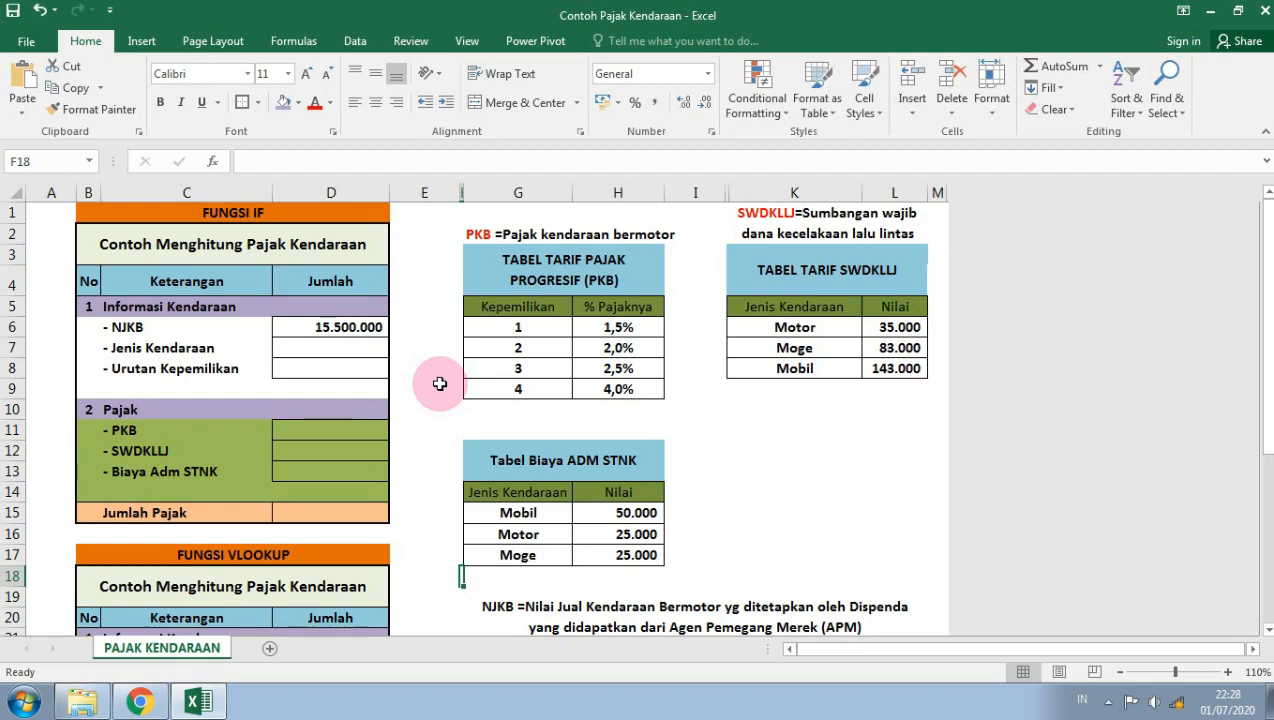
Step: Examine the NJKB amount and the Jenis Kendaraan label in the vehicle information section
{"action": "key", "text": "Up"}
{"action": "key", "text": "Up"}
{"action": "key", "text": "Up"}
{"action": "key", "text": "Up"}
{"action": "key", "text": "Up"}
{"action": "key", "text": "Up"}
{"action": "key", "text": "Up"}
{"action": "key", "text": "Left"}
{"action": "key", "text": "Up"}
{"action": "key", "text": "Up"}
{"action": "key", "text": "Up"}
{"action": "key", "text": "Up"}
{"action": "key", "text": "Up"}
{"action": "key", "text": "Left"}
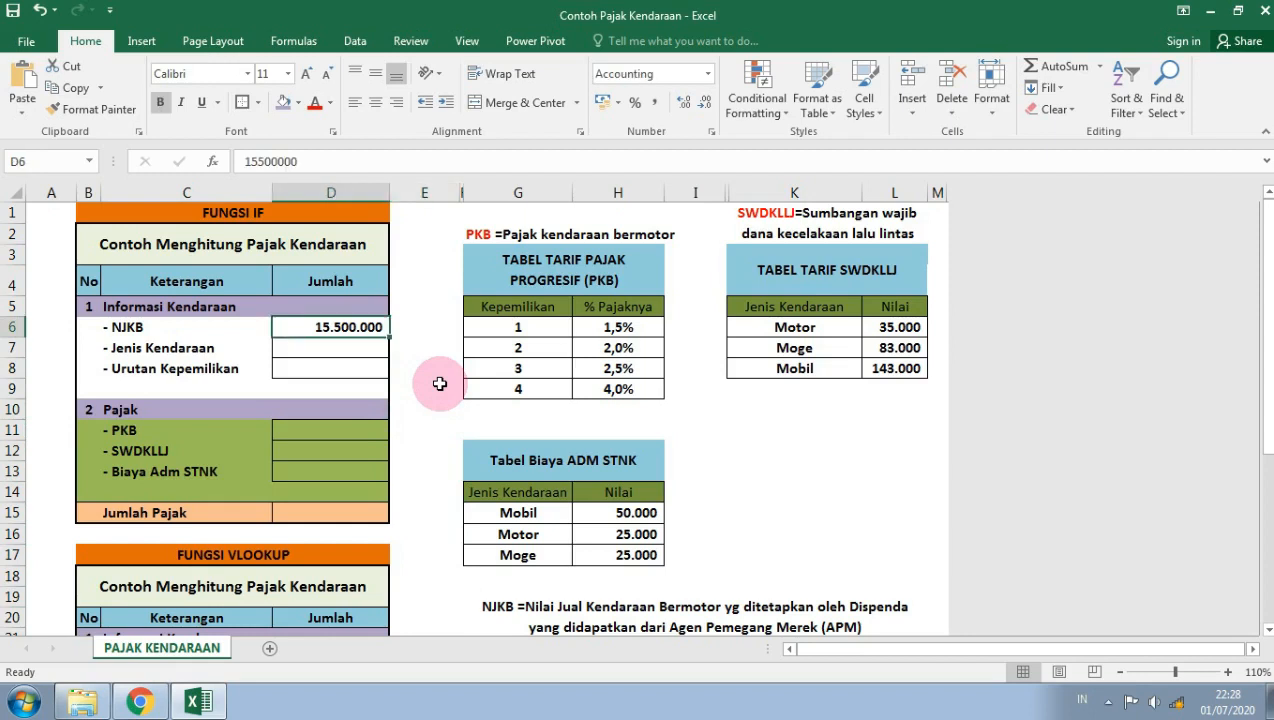
{"action": "key", "text": "Down"}
{"action": "key", "text": "Left"}
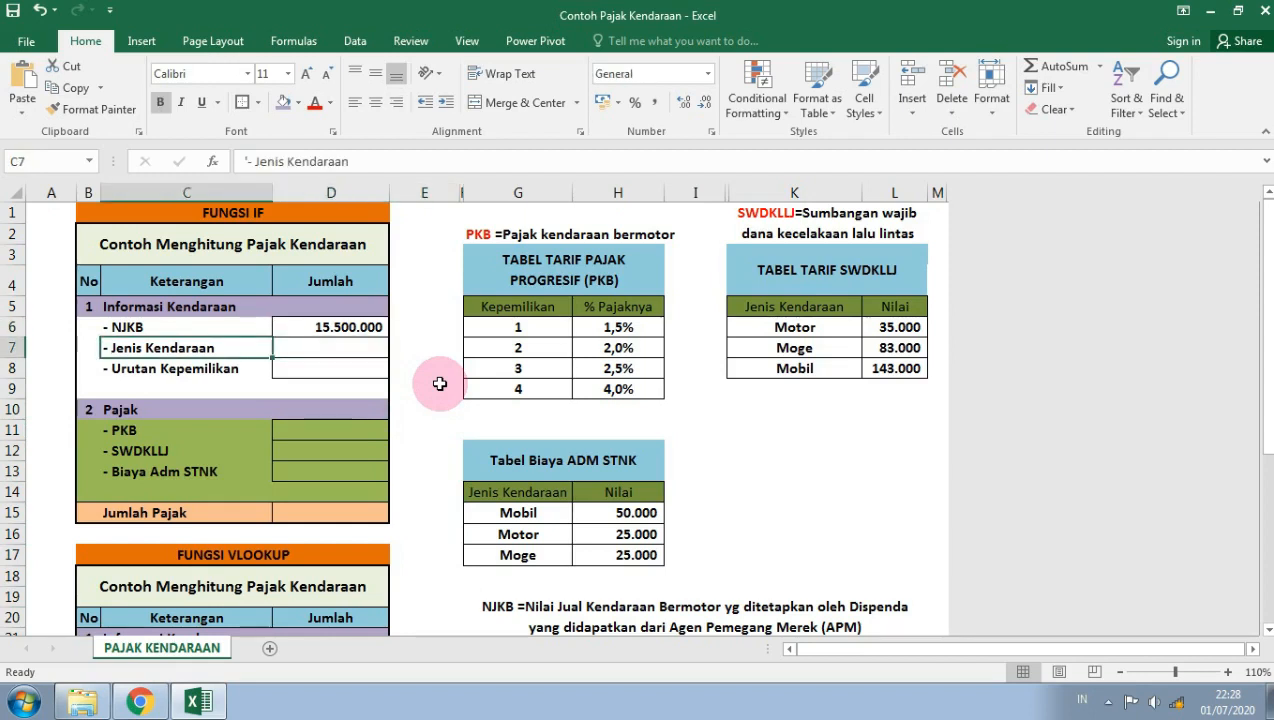
Step: Review the vehicle types listed in the SWDKLLJ tariff table for the Jenis Kendaraan field
{"action": "key", "text": "Right"}
{"action": "key", "text": "Right"}
{"action": "key", "text": "Right"}
{"action": "key", "text": "Right"}
{"action": "key", "text": "Right"}
{"action": "key", "text": "Right"}
{"action": "key", "text": "Right"}
{"action": "key", "text": "Right"}
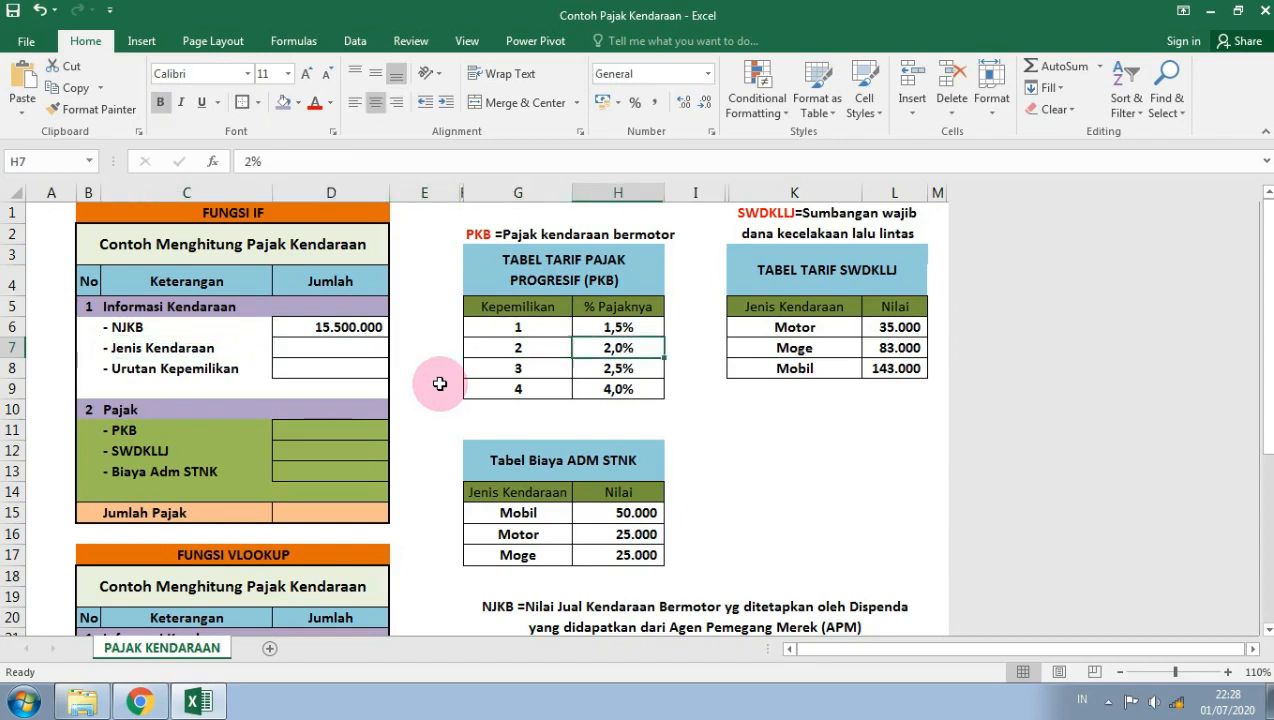
{"action": "key", "text": "Up"}
{"action": "key", "text": "Down"}
{"action": "key", "text": "Down"}
Step: Compare the Urutan Kepemilikan field with the Kepemilikan numbers in the progressive tax table
{"action": "key", "text": "Left"}
{"action": "key", "text": "Left"}
{"action": "key", "text": "Left"}
{"action": "key", "text": "Left"}
{"action": "key", "text": "Left"}
{"action": "key", "text": "Left"}
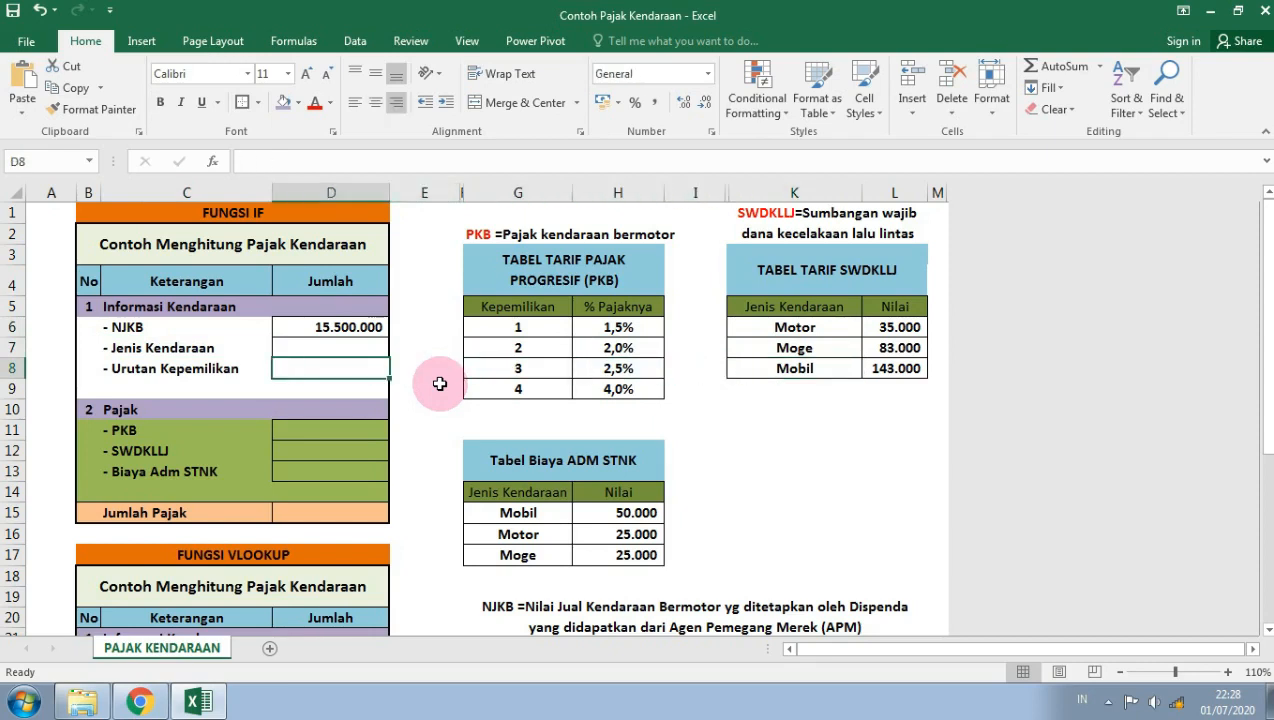
{"action": "key", "text": "Left"}
{"action": "key", "text": "Right"}
{"action": "key", "text": "Right"}
{"action": "key", "text": "Right"}
{"action": "key", "text": "Up"}
{"action": "key", "text": "Up"}
{"action": "key", "text": "Right"}
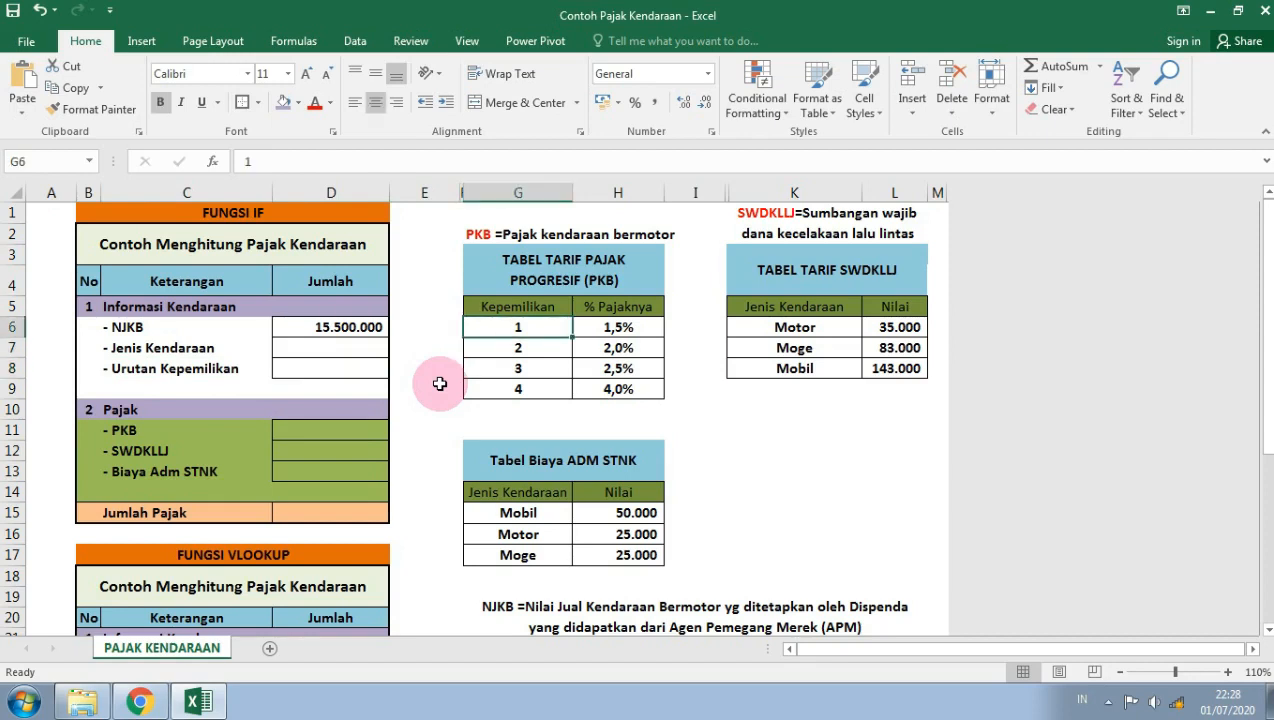
{"action": "key", "text": "Down"}
{"action": "key", "text": "Down"}
{"action": "key", "text": "Down"}
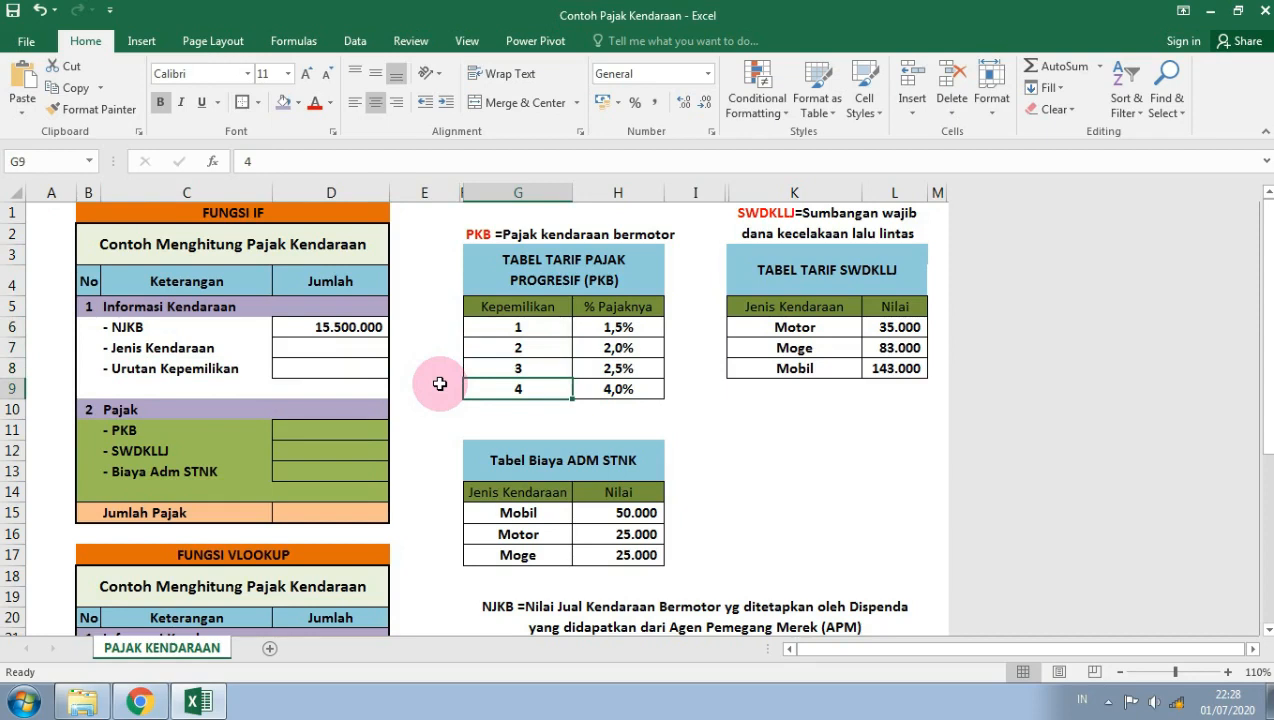
{"action": "key", "text": "Left"}
{"action": "key", "text": "Left"}
{"action": "key", "text": "Left"}
{"action": "key", "text": "Up"}
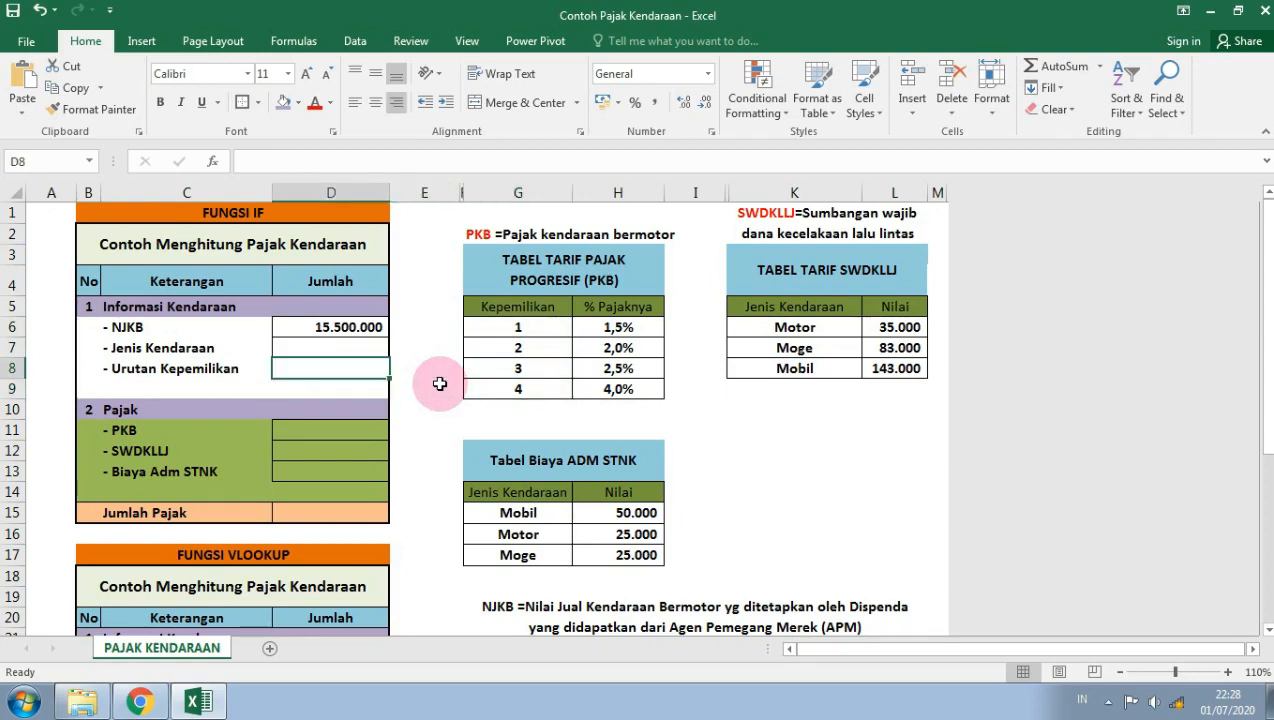
Step: Examine the PKB tax row and the PKB definition above the progressive tax table
{"action": "key", "text": "Down"}
{"action": "key", "text": "Down"}
{"action": "key", "text": "Down"}
{"action": "key", "text": "Right"}
{"action": "key", "text": "Right"}
{"action": "key", "text": "Up"}
{"action": "key", "text": "Up"}
{"action": "key", "text": "Up"}
{"action": "key", "text": "Up"}
{"action": "key", "text": "Up"}
{"action": "key", "text": "Up"}
{"action": "key", "text": "Right"}
{"action": "key", "text": "Up"}
{"action": "key", "text": "Up"}
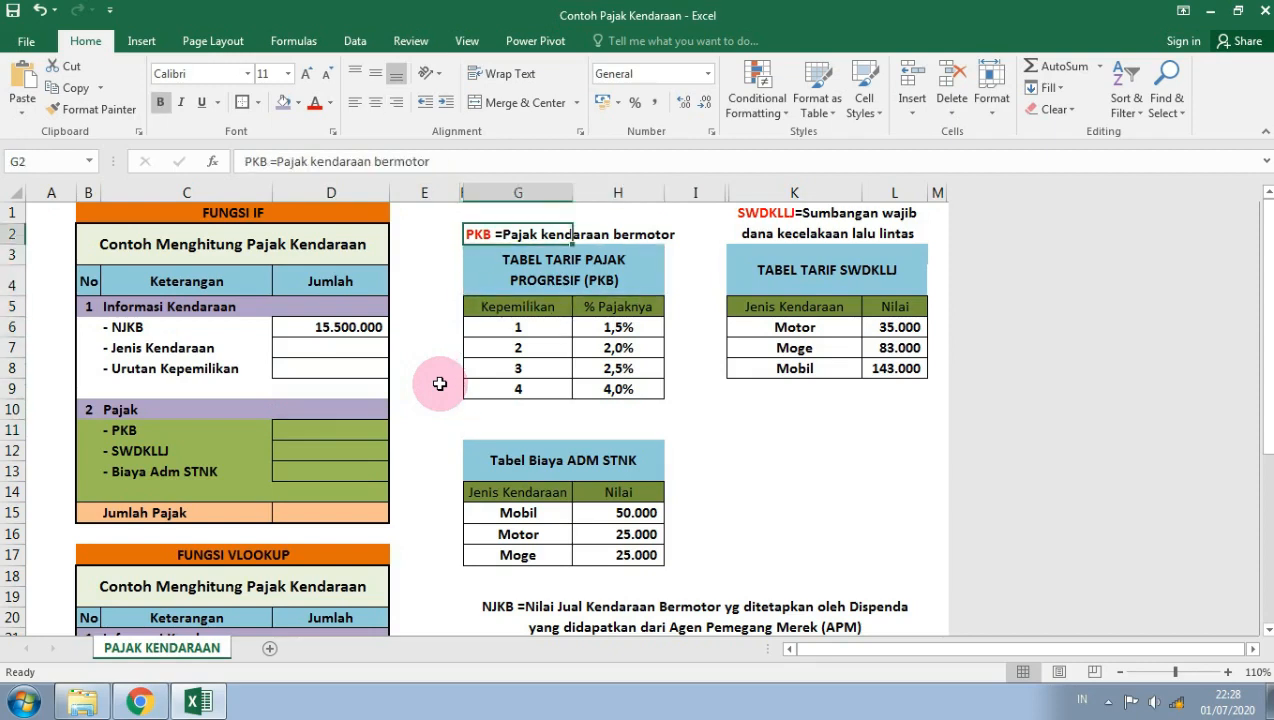
Step: Read the progressive PKB tax percentage for each ownership number, row by row
{"action": "key", "text": "Down"}
{"action": "key", "text": "Down"}
{"action": "key", "text": "Down"}
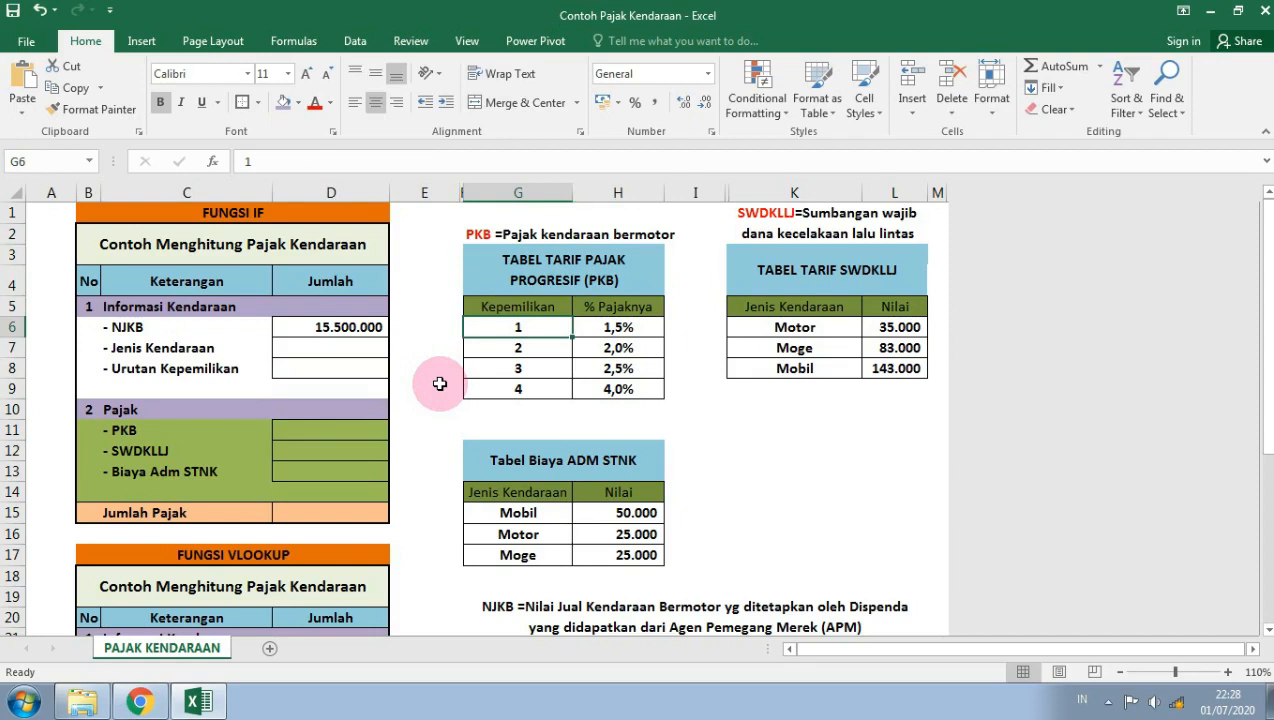
{"action": "key", "text": "Right"}
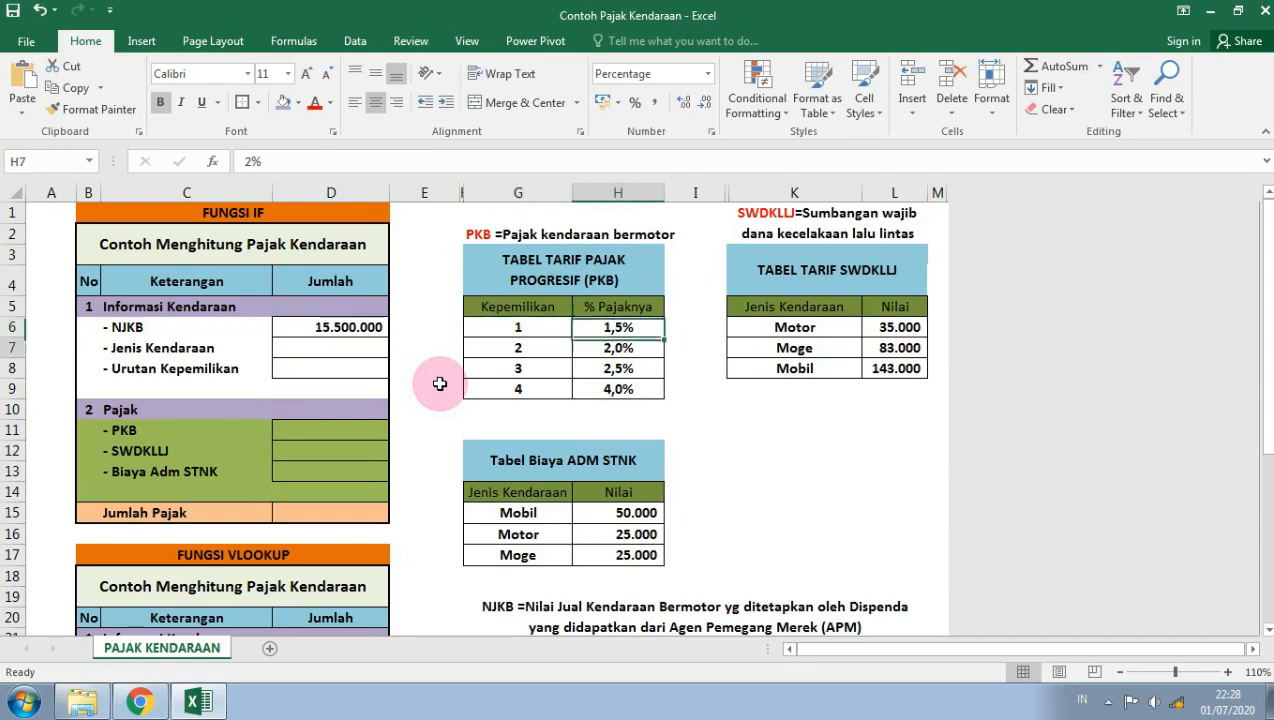
{"action": "key", "text": "Down"}
{"action": "key", "text": "Left"}
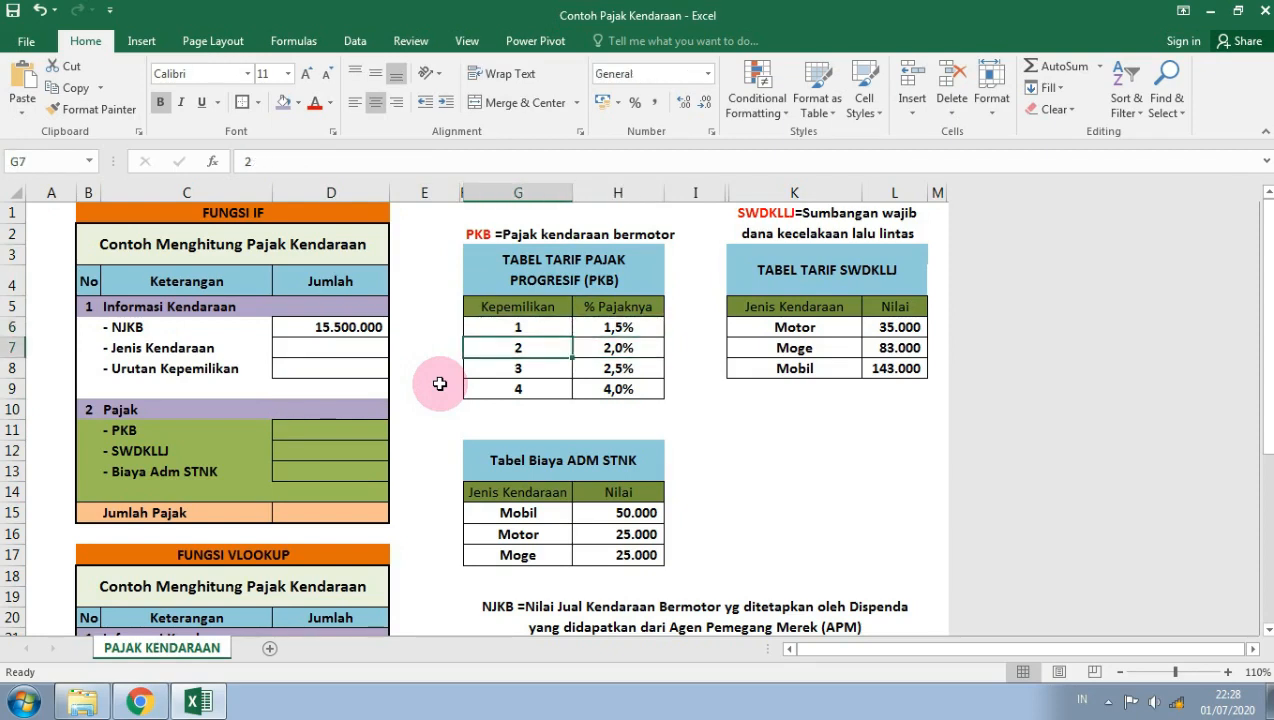
{"action": "key", "text": "Right"}
{"action": "key", "text": "Down"}
{"action": "key", "text": "Left"}
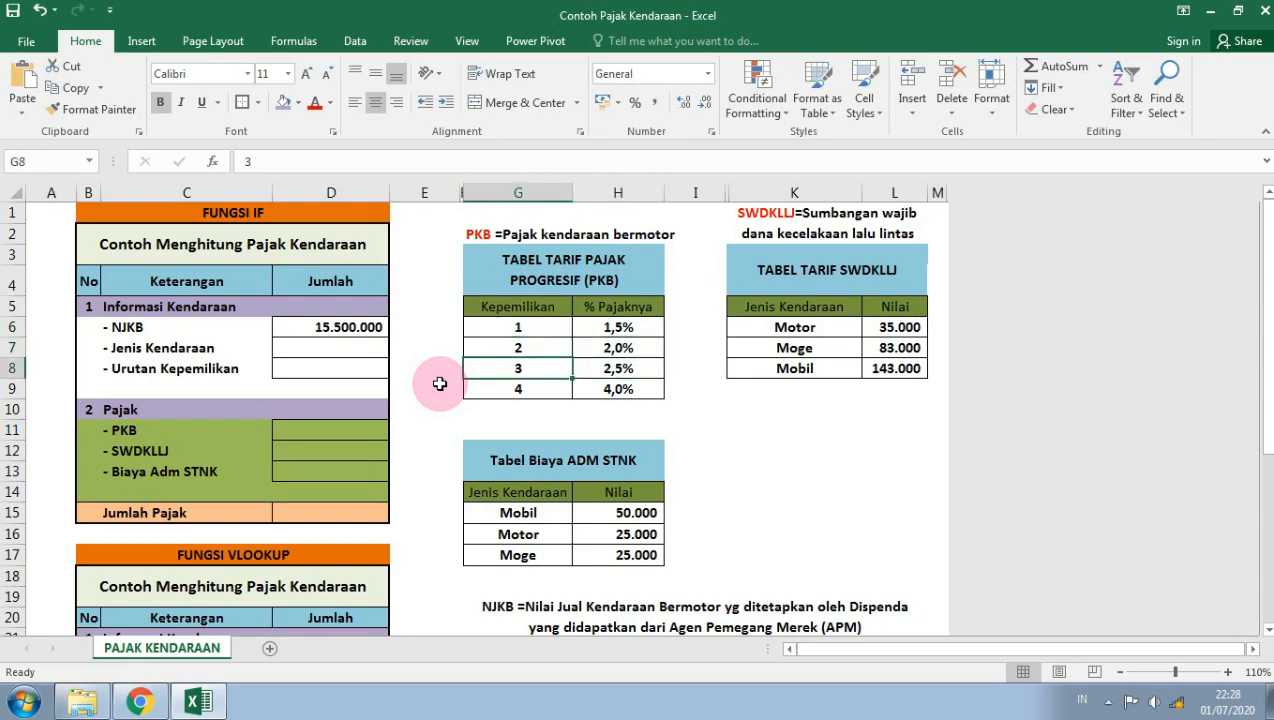
{"action": "key", "text": "Right"}
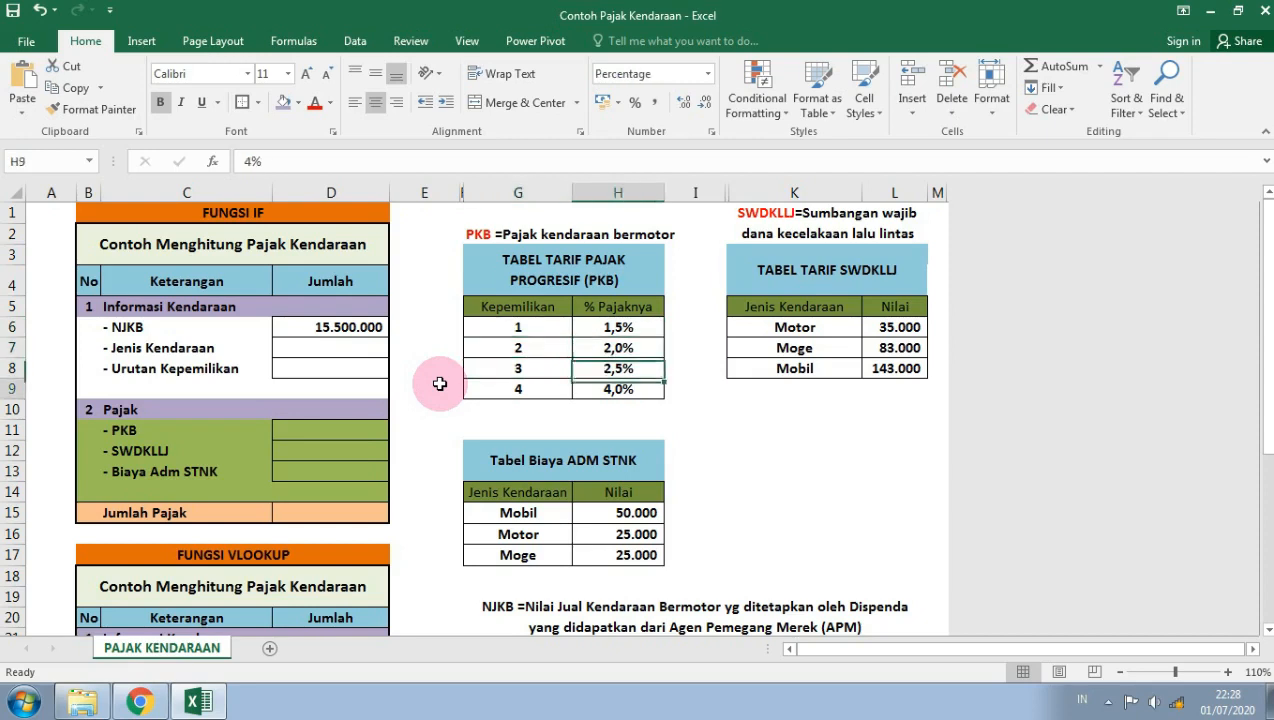
{"action": "key", "text": "Down"}
{"action": "key", "text": "Left"}
{"action": "key", "text": "Right"}
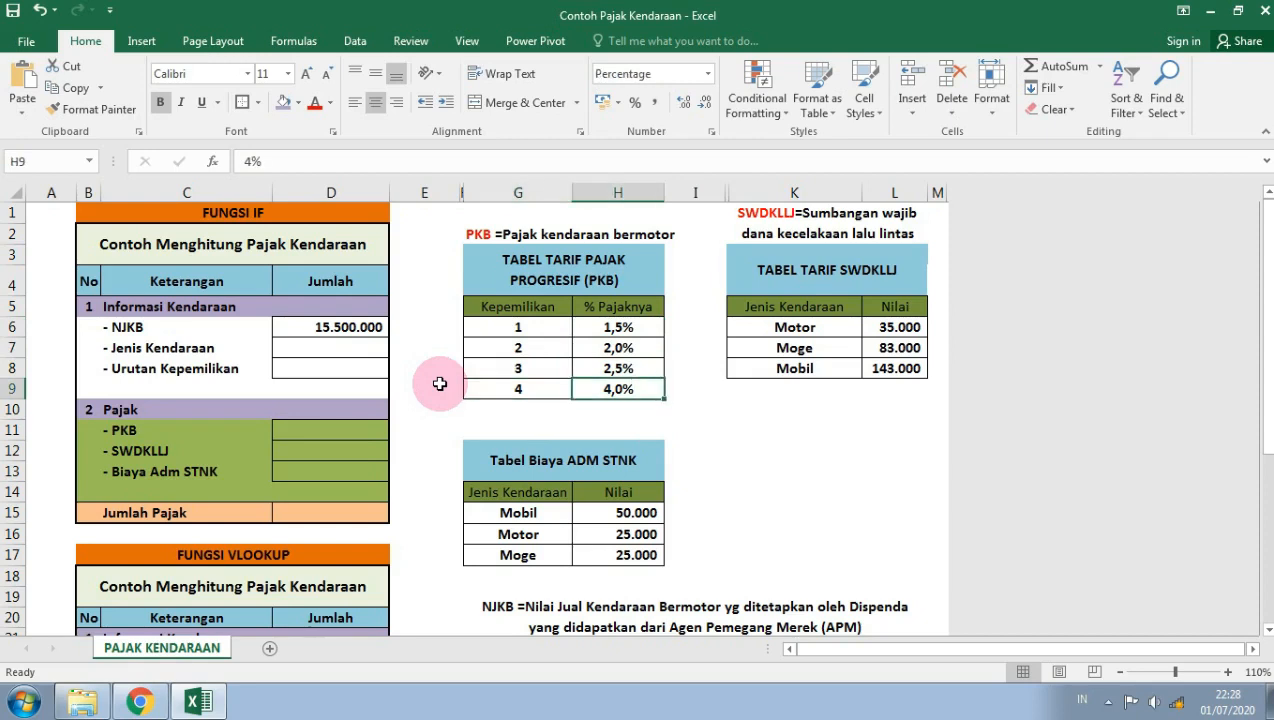
Step: Review the Pajak rows in the FUNGSI IF table together with the Informasi Kendaraan fields above them
{"action": "key", "text": "Left"}
{"action": "key", "text": "Left"}
{"action": "key", "text": "Left"}
{"action": "key", "text": "Down"}
{"action": "key", "text": "Down"}
{"action": "key", "text": "Down"}
{"action": "key", "text": "Left"}
{"action": "key", "text": "Up"}
{"action": "key", "text": "Up"}
{"action": "key", "text": "Up"}
{"action": "key", "text": "Up"}
{"action": "key", "text": "Up"}
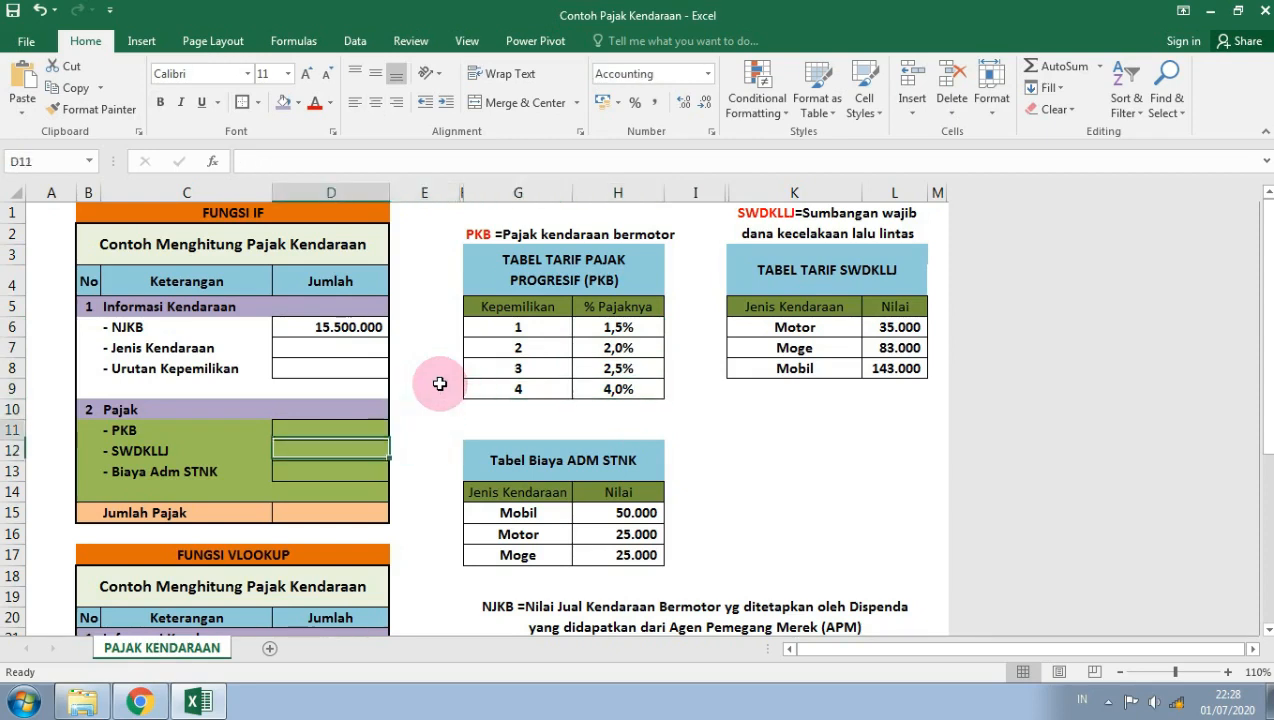
{"action": "key", "text": "Right"}
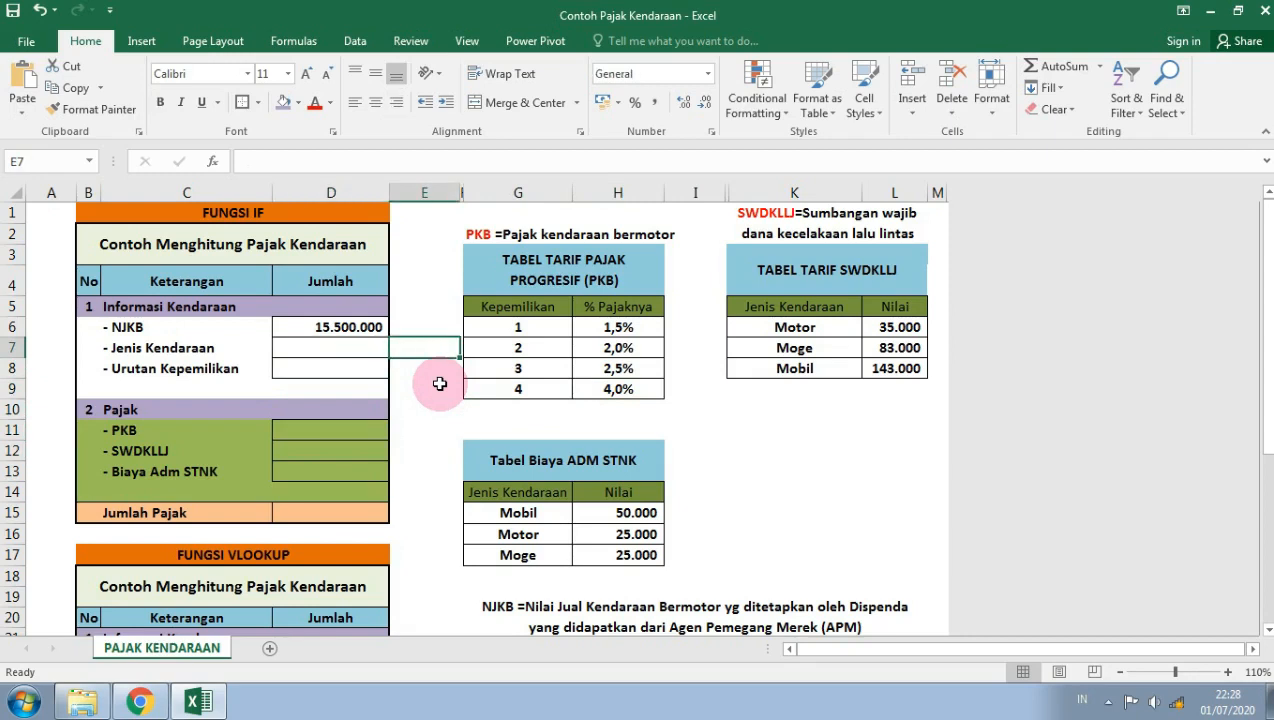
Step: Compare the SWDKLLJ tax row with the SWDKLLJ definition and the headers of its tariff table
{"action": "key", "text": "Down"}
{"action": "key", "text": "Down"}
{"action": "key", "text": "Down"}
{"action": "key", "text": "Left"}
{"action": "key", "text": "Down"}
{"action": "key", "text": "Down"}
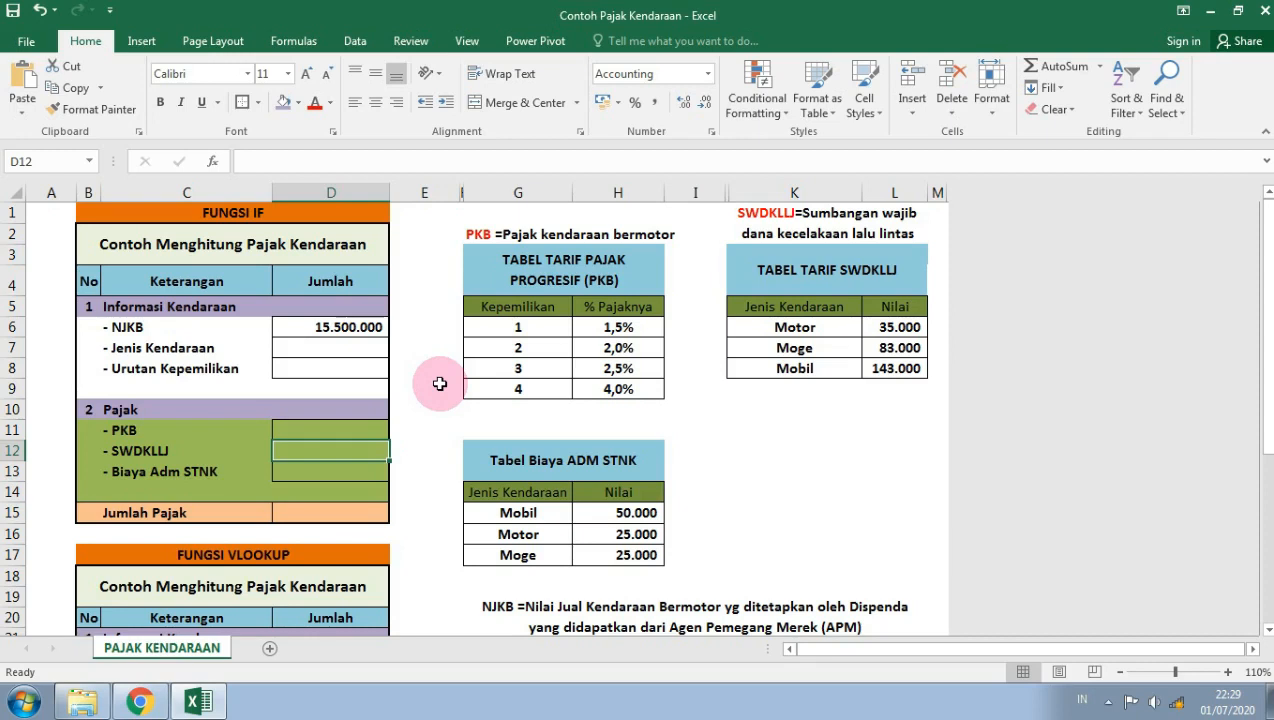
{"action": "key", "text": "Right"}
{"action": "key", "text": "Right"}
{"action": "key", "text": "Right"}
{"action": "key", "text": "Up"}
{"action": "key", "text": "Up"}
{"action": "key", "text": "Up"}
{"action": "key", "text": "Up"}
{"action": "key", "text": "Up"}
{"action": "key", "text": "Up"}
{"action": "key", "text": "Up"}
{"action": "key", "text": "Up"}
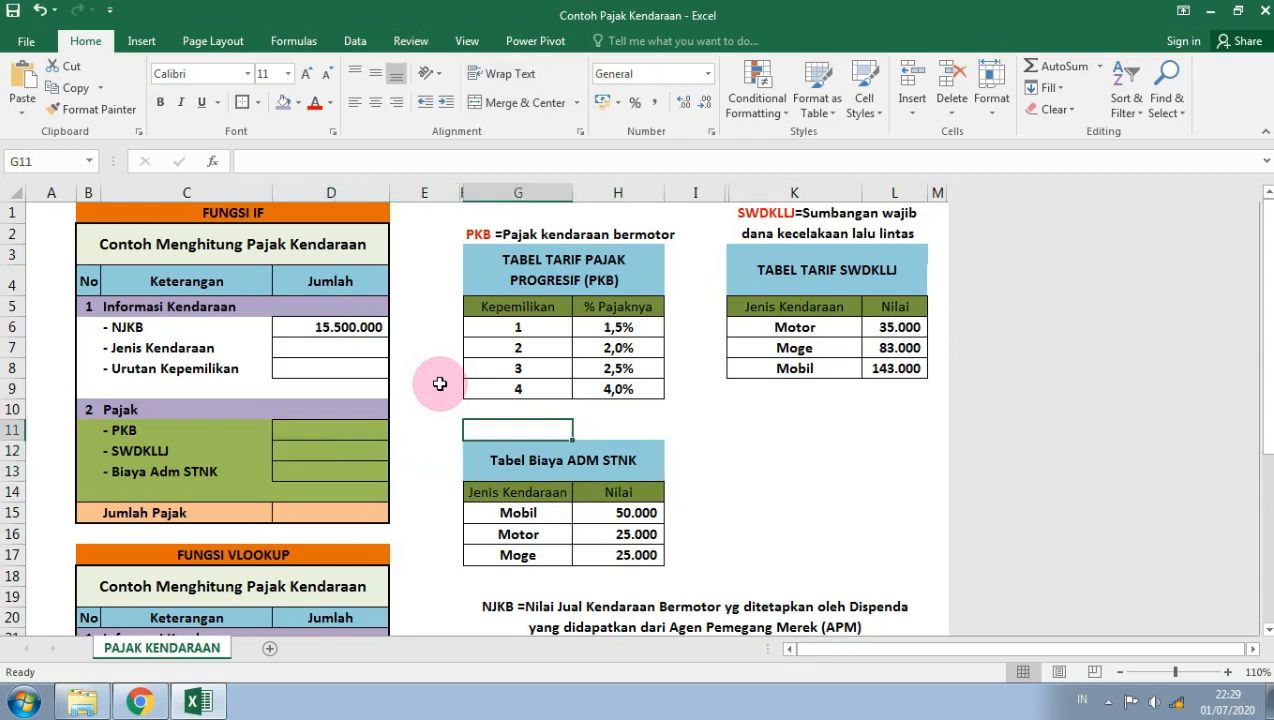
{"action": "key", "text": "Right"}
{"action": "key", "text": "Right"}
{"action": "key", "text": "Right"}
{"action": "key", "text": "Down"}
{"action": "key", "text": "Down"}
{"action": "key", "text": "Left"}
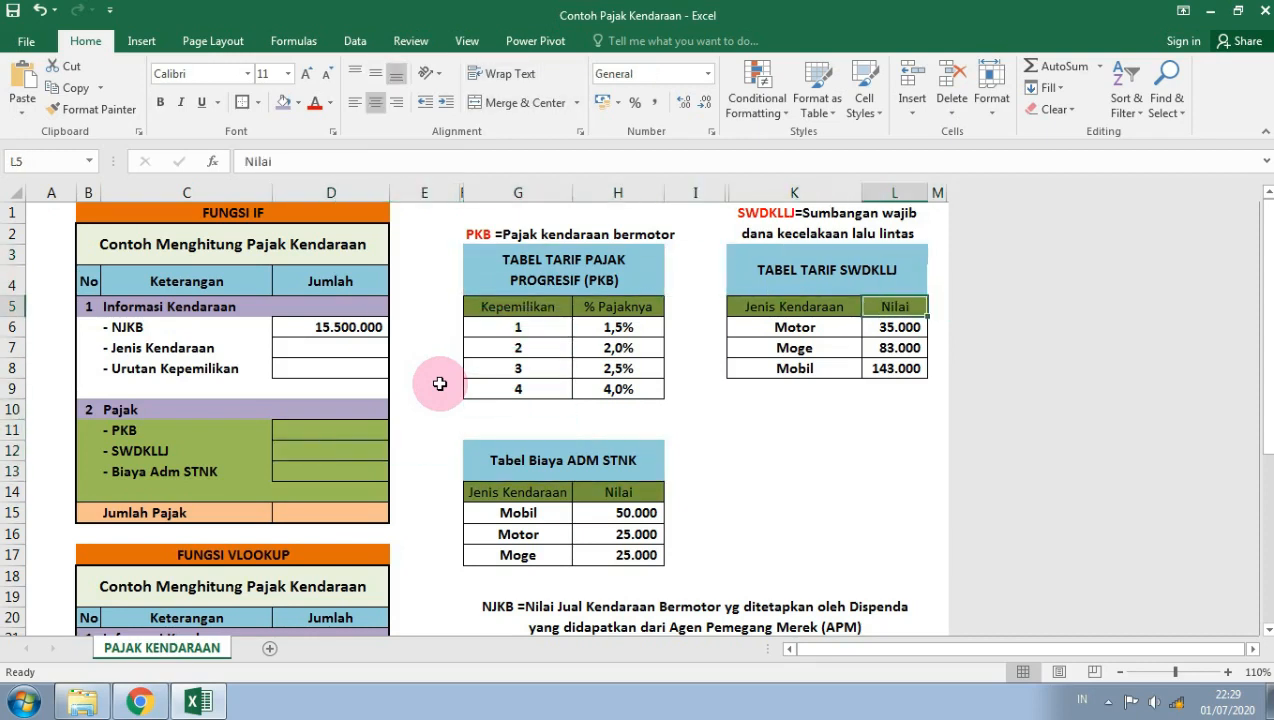
Step: Read the SWDKLLJ tariff for each vehicle type, row by row
{"action": "key", "text": "Left"}
{"action": "key", "text": "Down"}
{"action": "key", "text": "Right"}
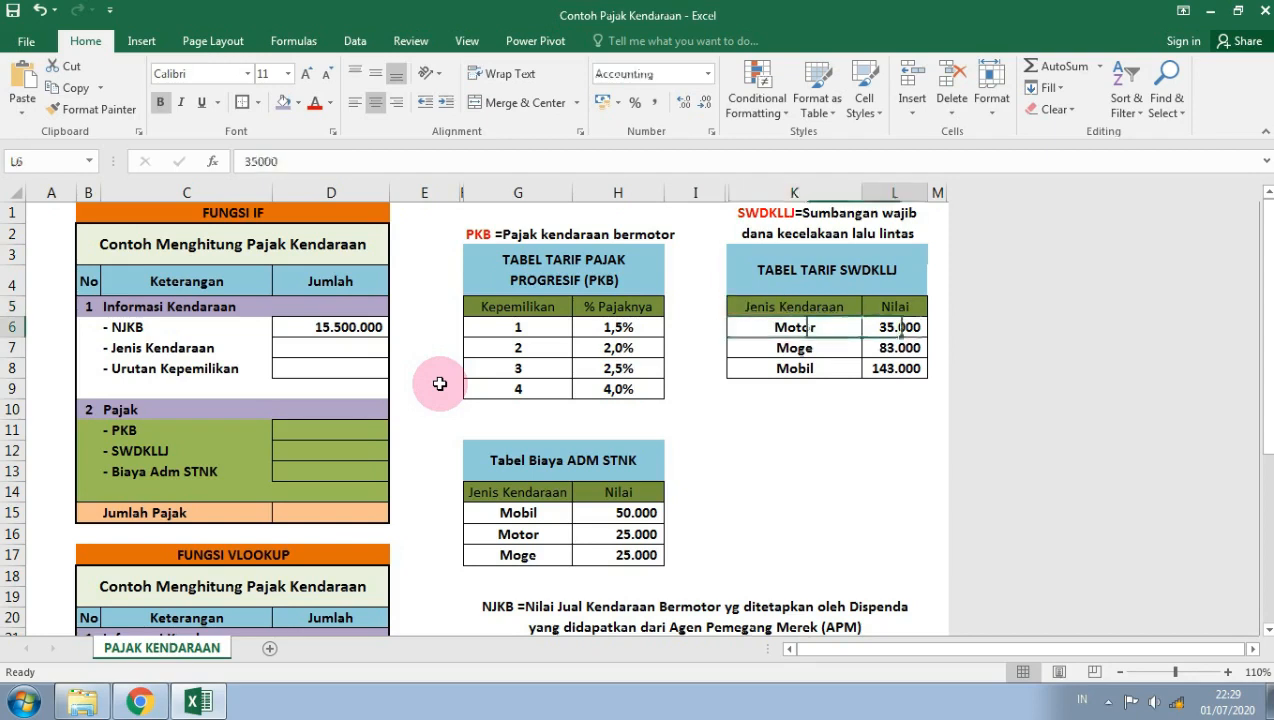
{"action": "key", "text": "Down"}
{"action": "key", "text": "Left"}
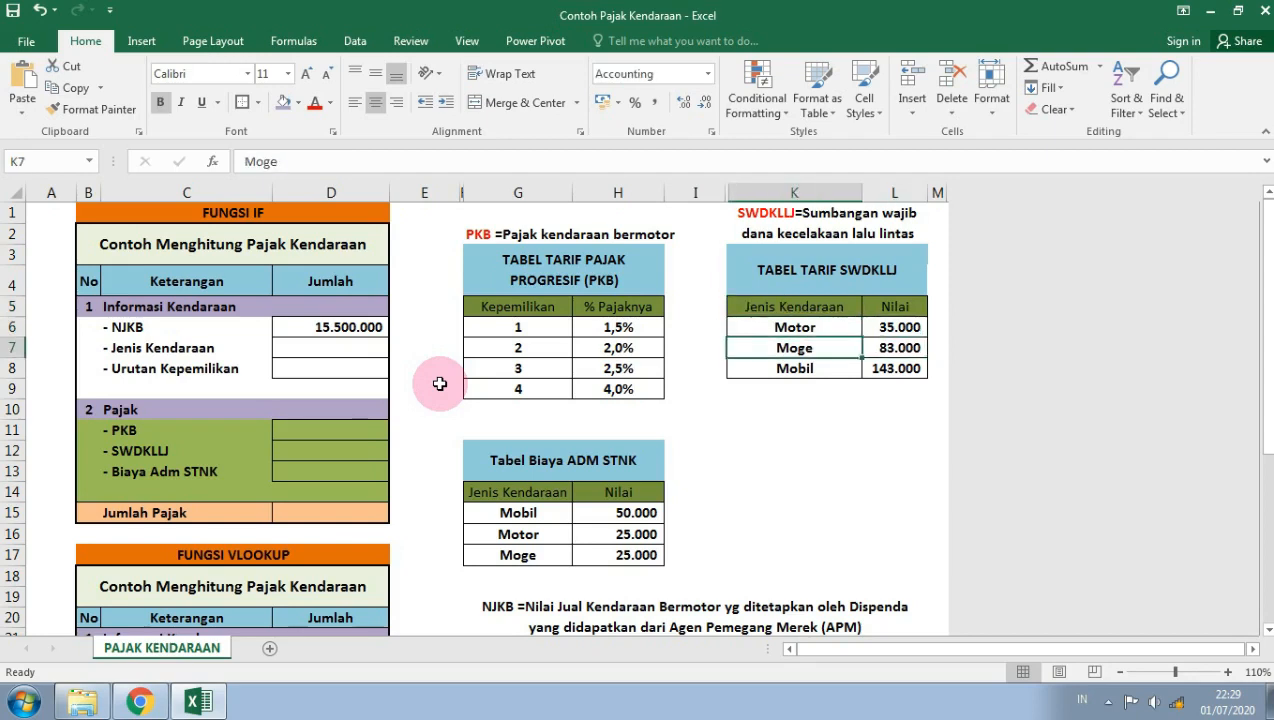
{"action": "key", "text": "Right"}
{"action": "key", "text": "Down"}
{"action": "key", "text": "Left"}
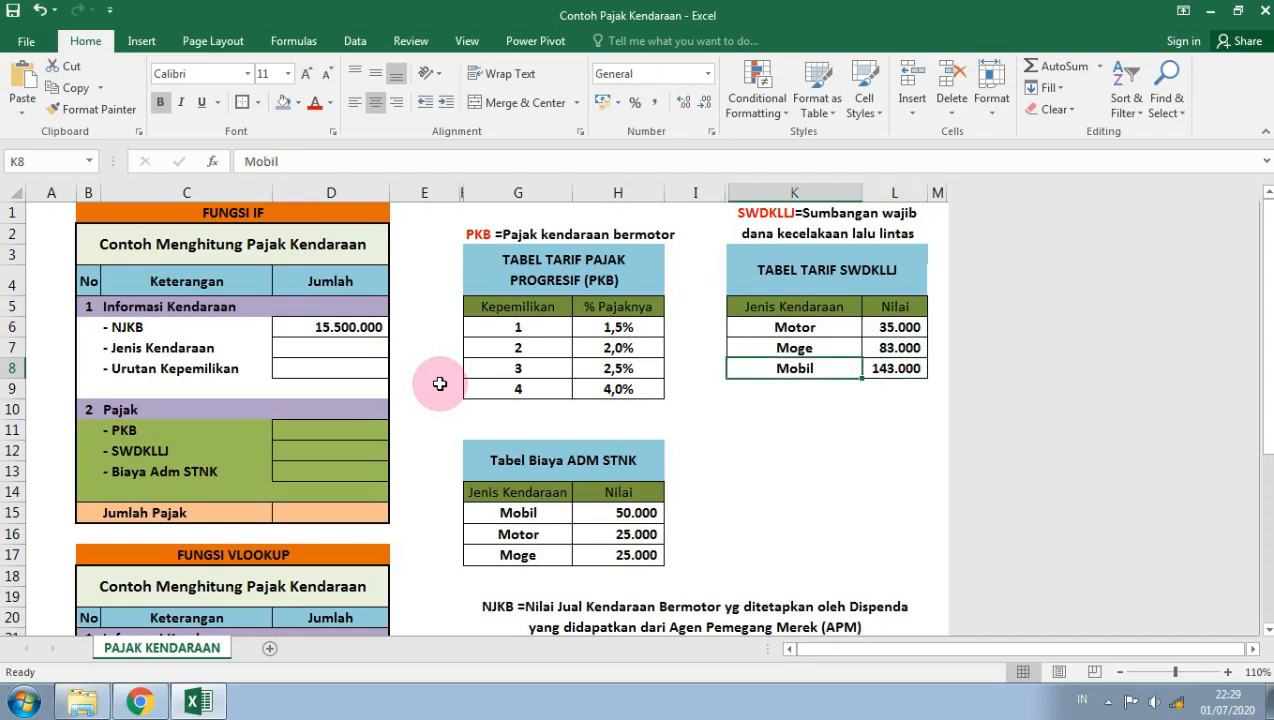
{"action": "key", "text": "Right"}
Step: Examine the Biaya Adm STNK row in the Pajak section of the FUNGSI IF table
{"action": "key", "text": "Left"}
{"action": "key", "text": "Left"}
{"action": "key", "text": "Left"}
{"action": "key", "text": "Left"}
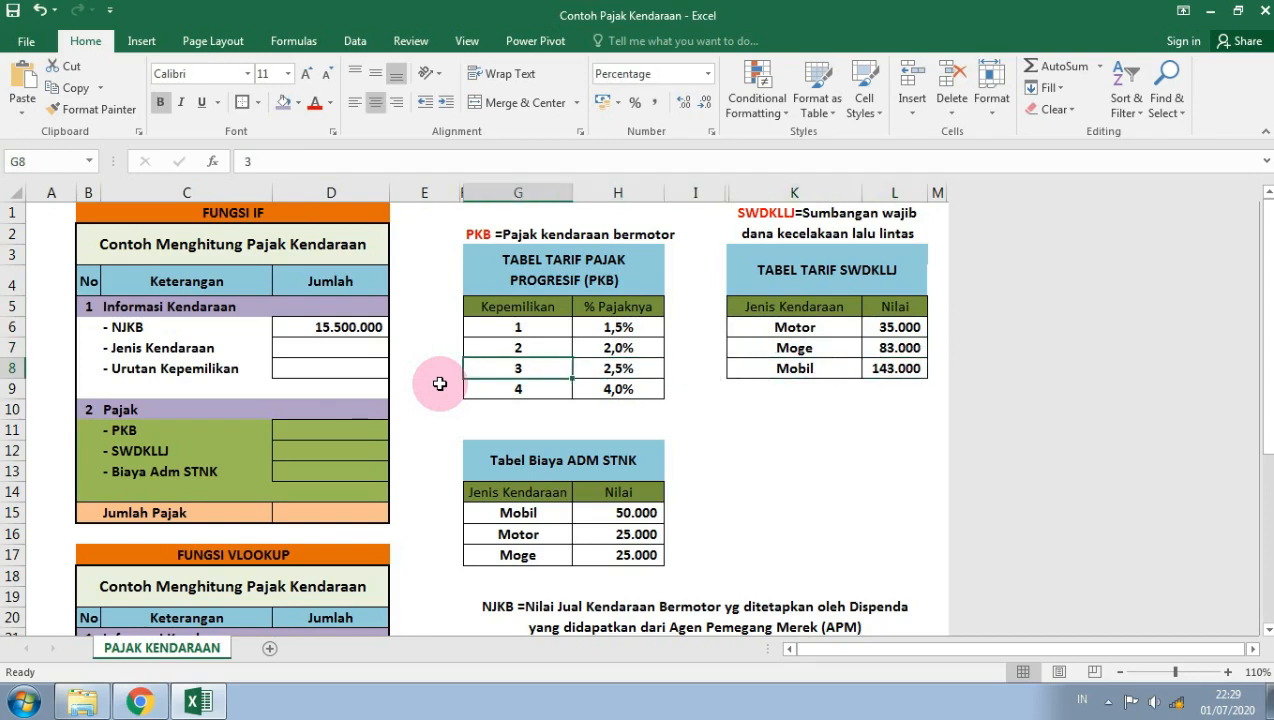
{"action": "key", "text": "Down"}
{"action": "key", "text": "Down"}
{"action": "key", "text": "Down"}
{"action": "key", "text": "Down"}
{"action": "key", "text": "Down"}
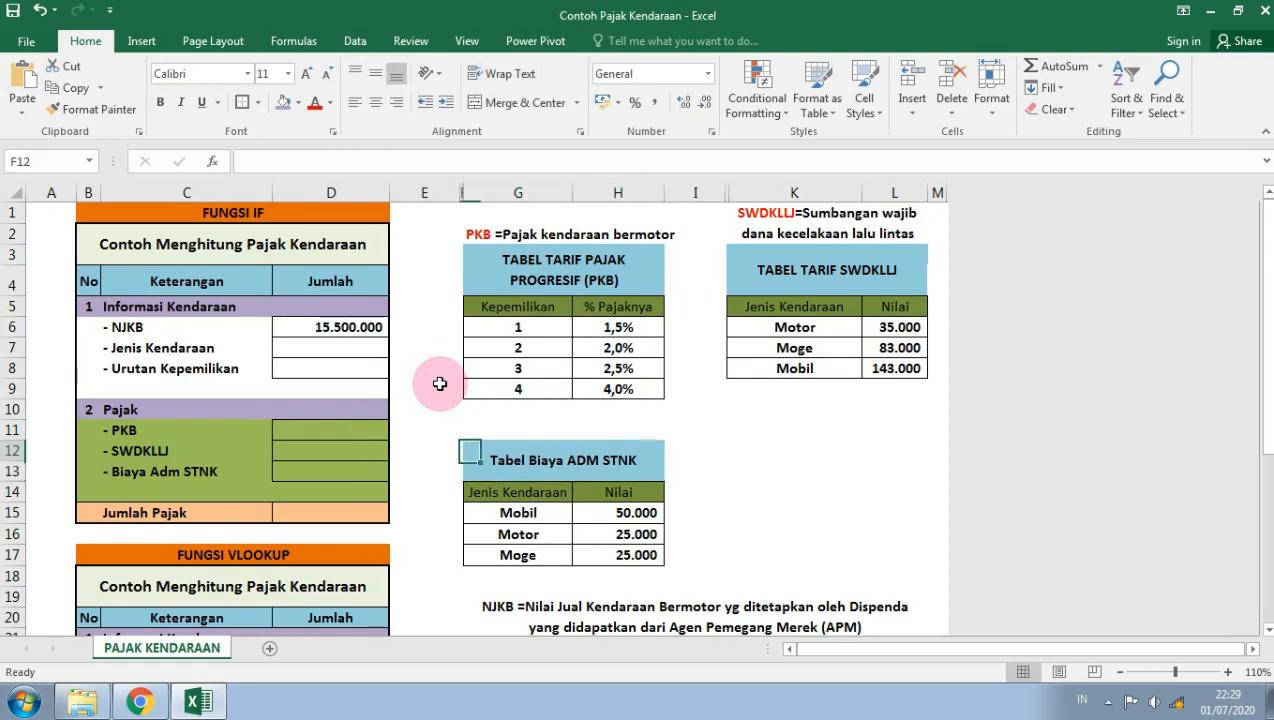
{"action": "key", "text": "Left"}
{"action": "key", "text": "Left"}
{"action": "key", "text": "Left"}
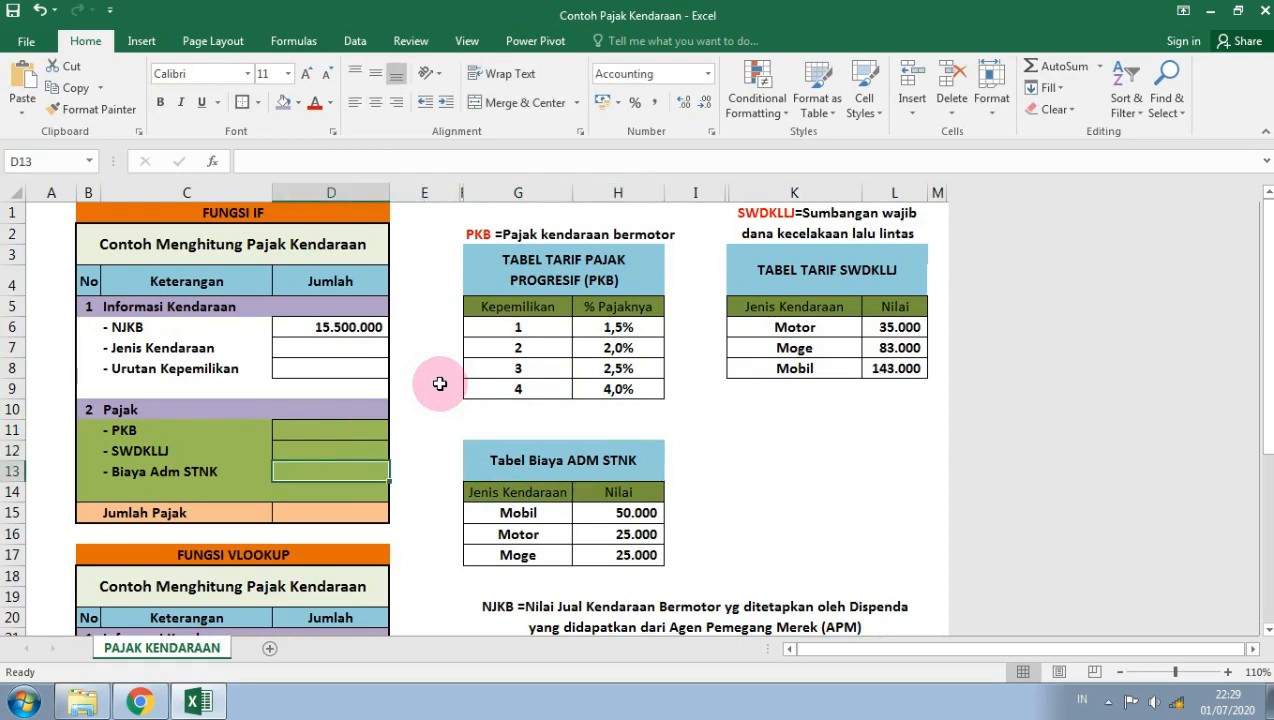
Step: Review the administration fee for each vehicle type in the Tabel Biaya ADM STNK
{"action": "key", "text": "Right"}
{"action": "key", "text": "Right"}
{"action": "key", "text": "Right"}
{"action": "key", "text": "Down"}
{"action": "key", "text": "Down"}
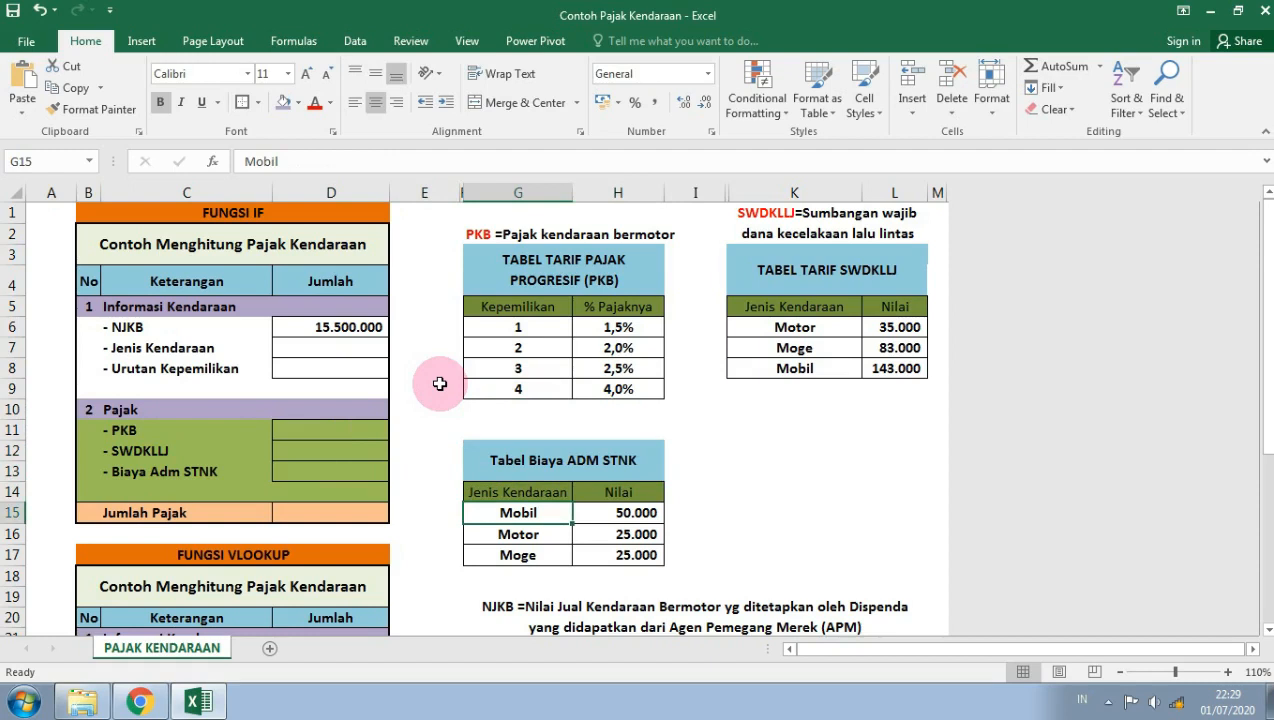
{"action": "key", "text": "Down"}
{"action": "key", "text": "Down"}
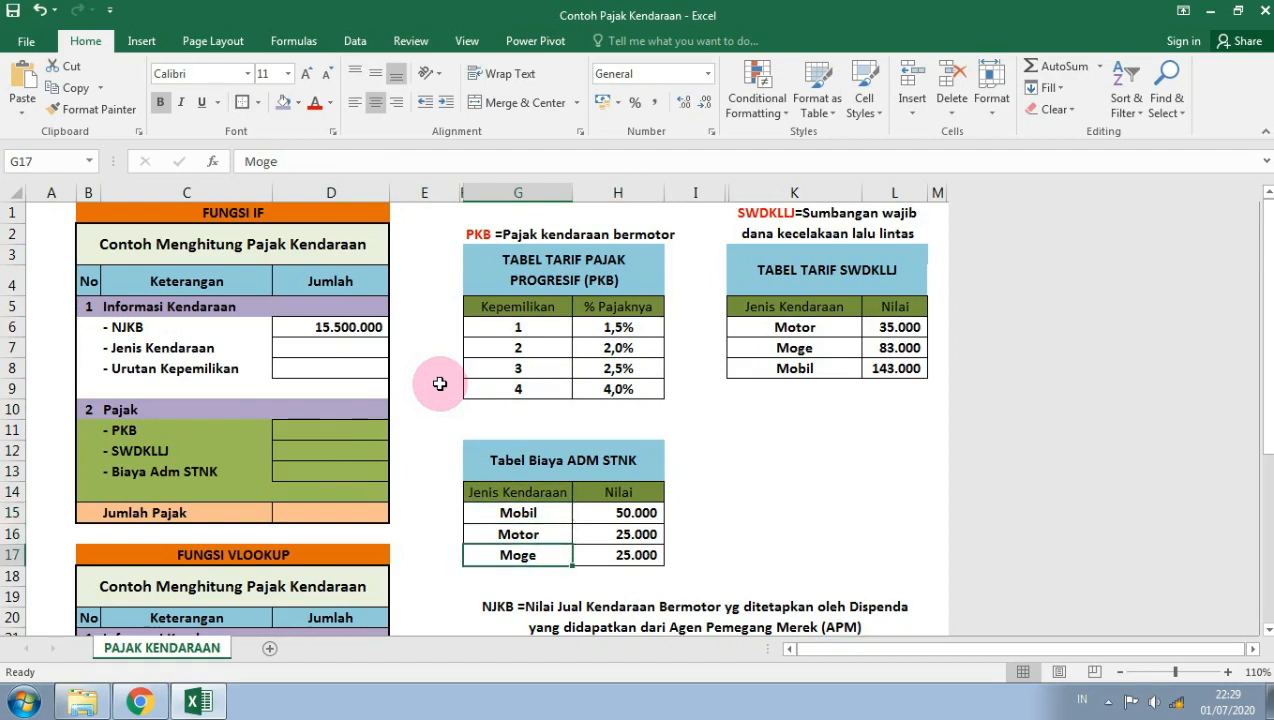
Step: Set the NJKB amount in cell D6 of the FUNGSI IF table to 20000000
{"action": "key", "text": "Left"}
{"action": "key", "text": "Left"}
{"action": "key", "text": "Up"}
{"action": "key", "text": "Up"}
{"action": "key", "text": "Up"}
{"action": "key", "text": "Up"}
{"action": "key", "text": "Up"}
{"action": "key", "text": "Up"}
{"action": "key", "text": "Up"}
{"action": "key", "text": "Up"}
{"action": "key", "text": "Up"}
{"action": "key", "text": "Up"}
{"action": "key", "text": "Up"}
{"action": "key", "text": "Left"}
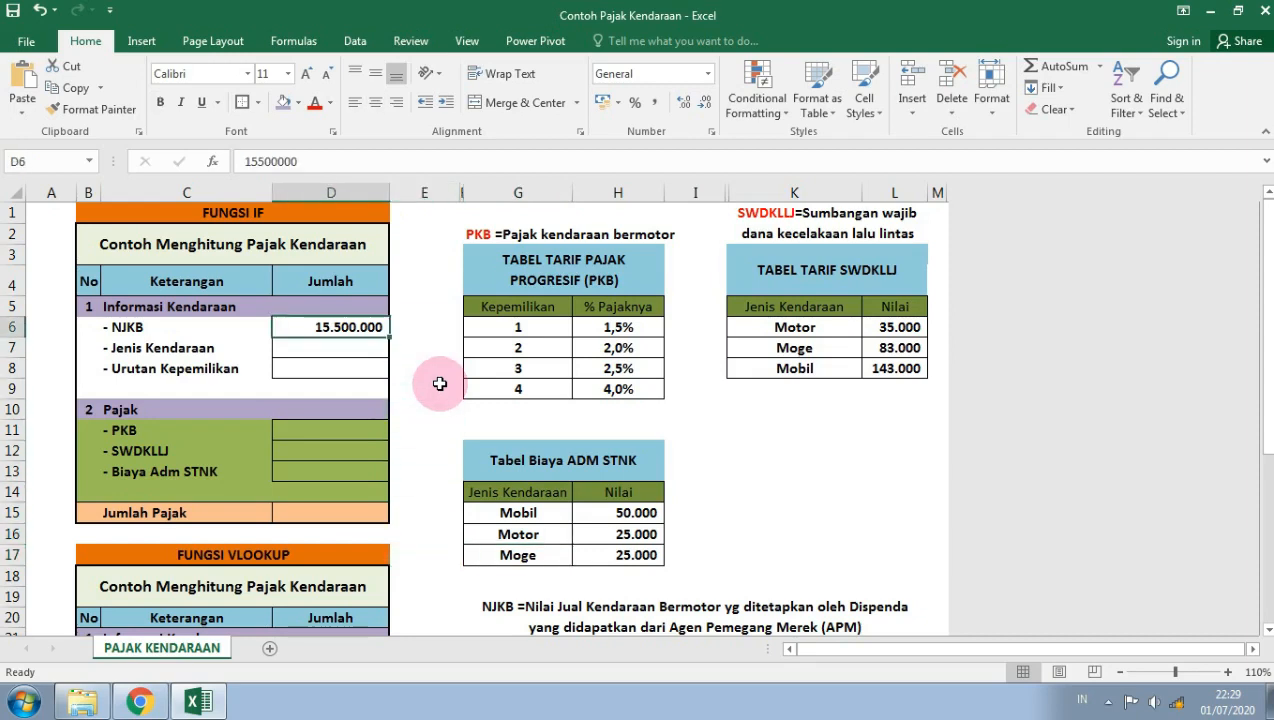
{"action": "type", "text": "2"}
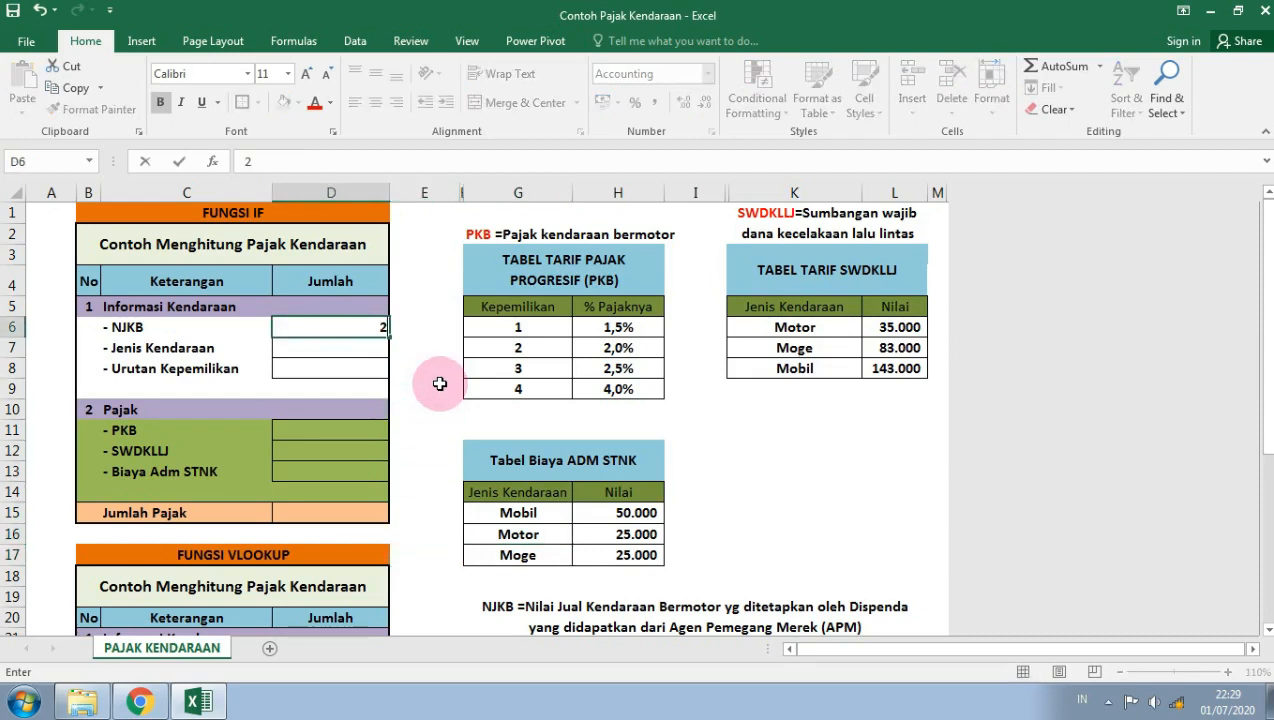
{"action": "type", "text": "0000000"}
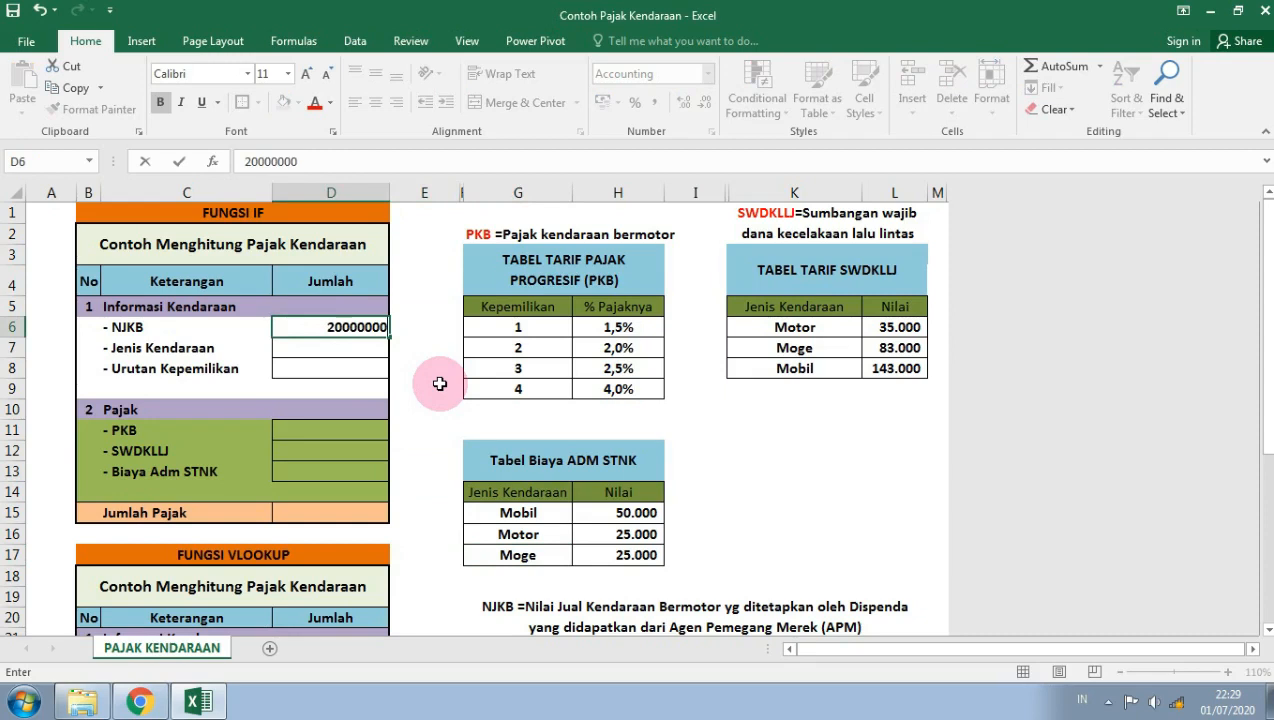
{"action": "key", "text": "ctrl+Return"}
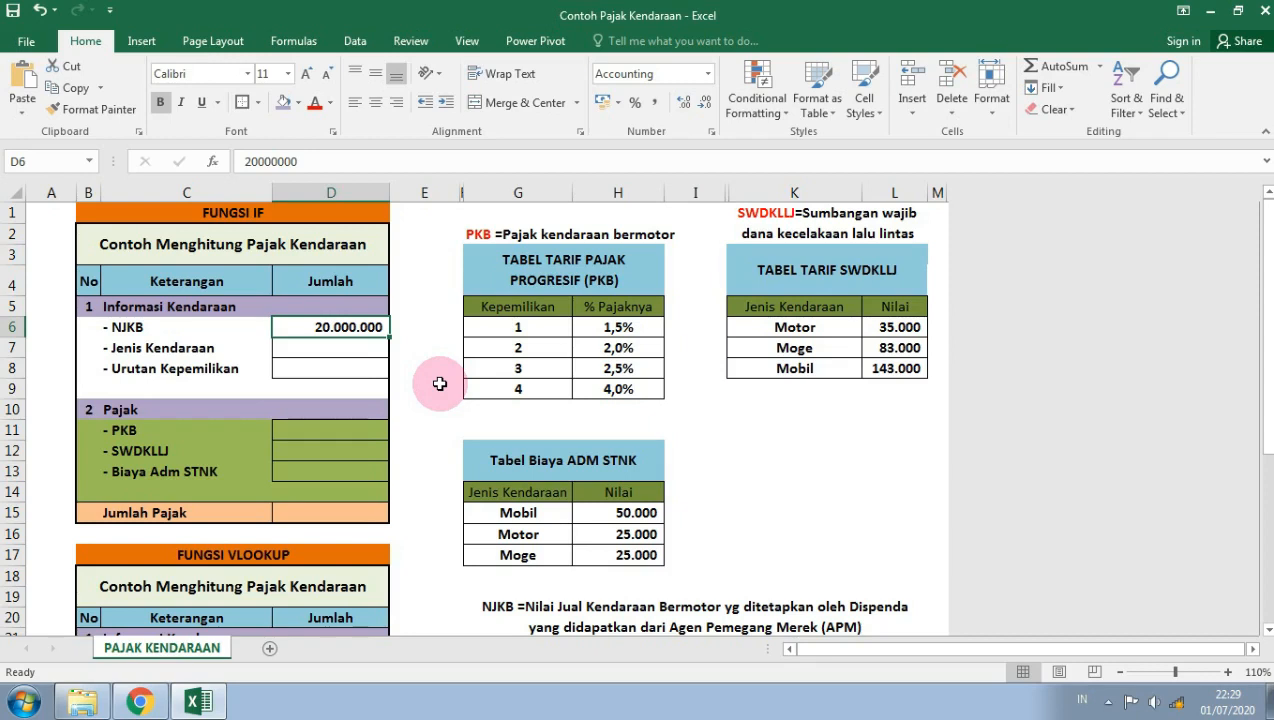
Step: Add List data validation to the Jenis Kendaraan cell D7 with source Motor;Moge;Mobil and check its drop-down choices
{"action": "key", "text": "Down"}
{"action": "key", "text": "Up"}
{"action": "key", "text": "Down"}
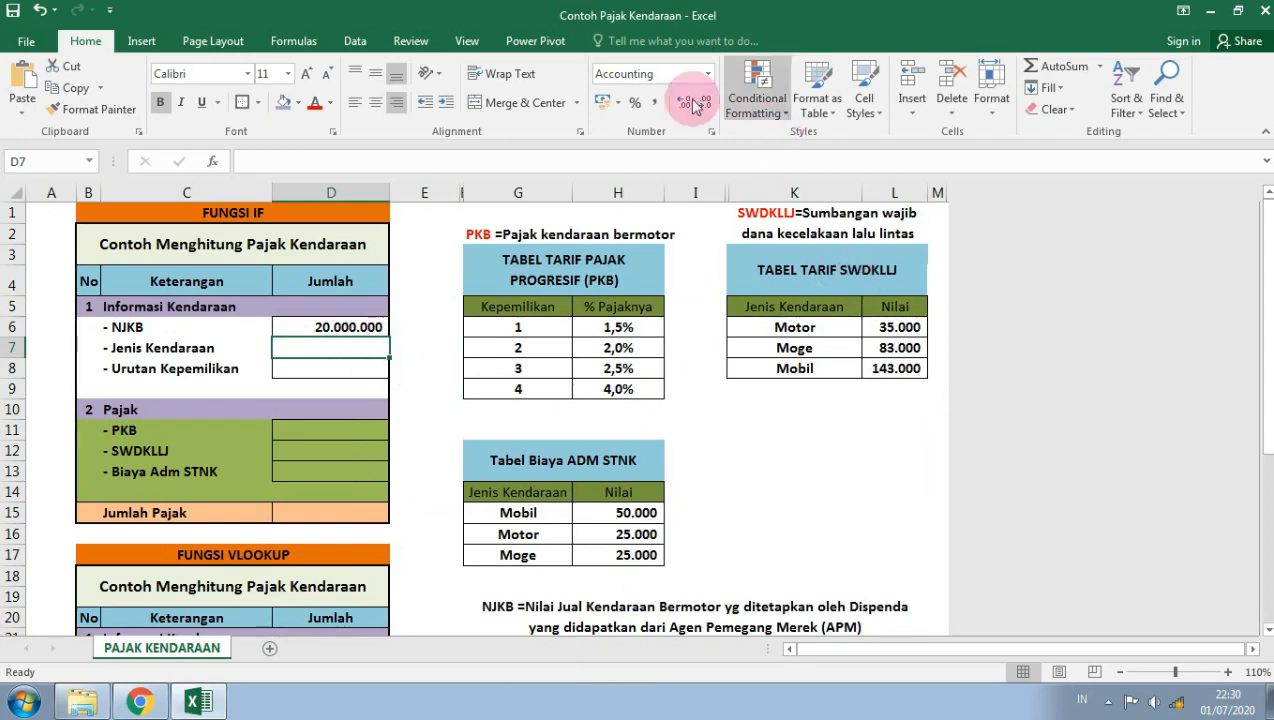
{"action": "left_click", "coordinate": [356, 44]}
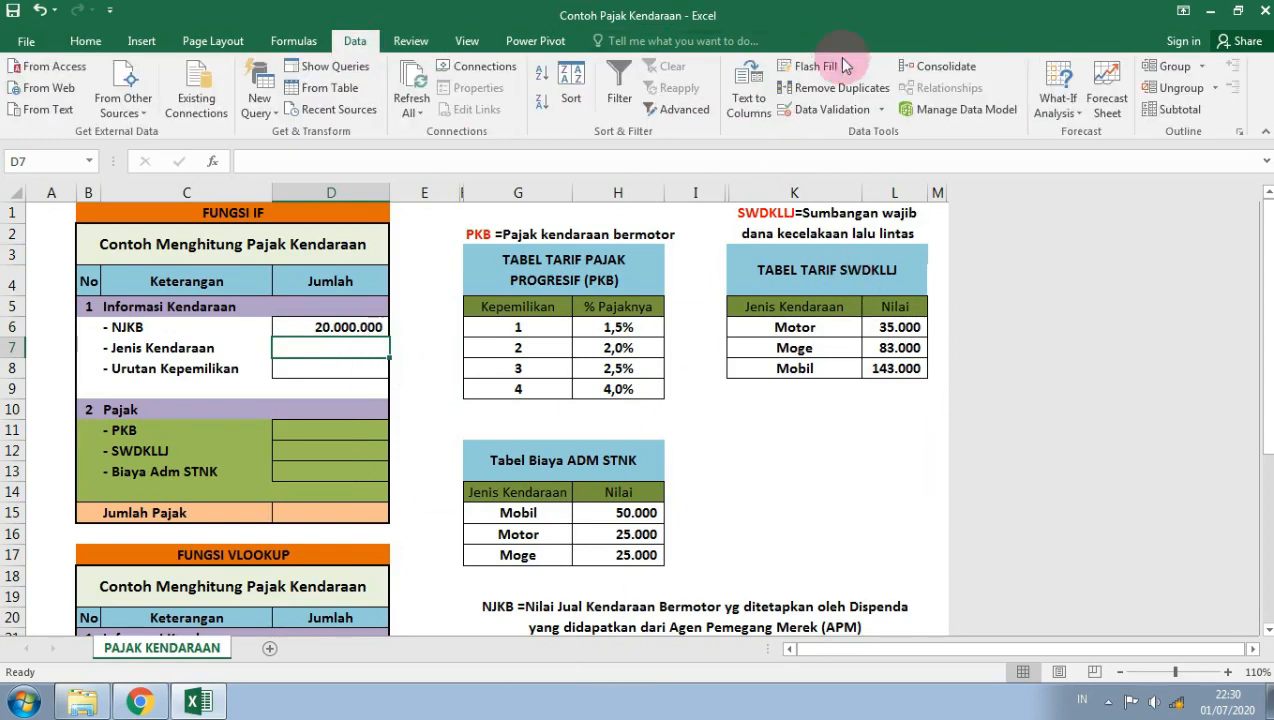
{"action": "left_click", "coordinate": [881, 110]}
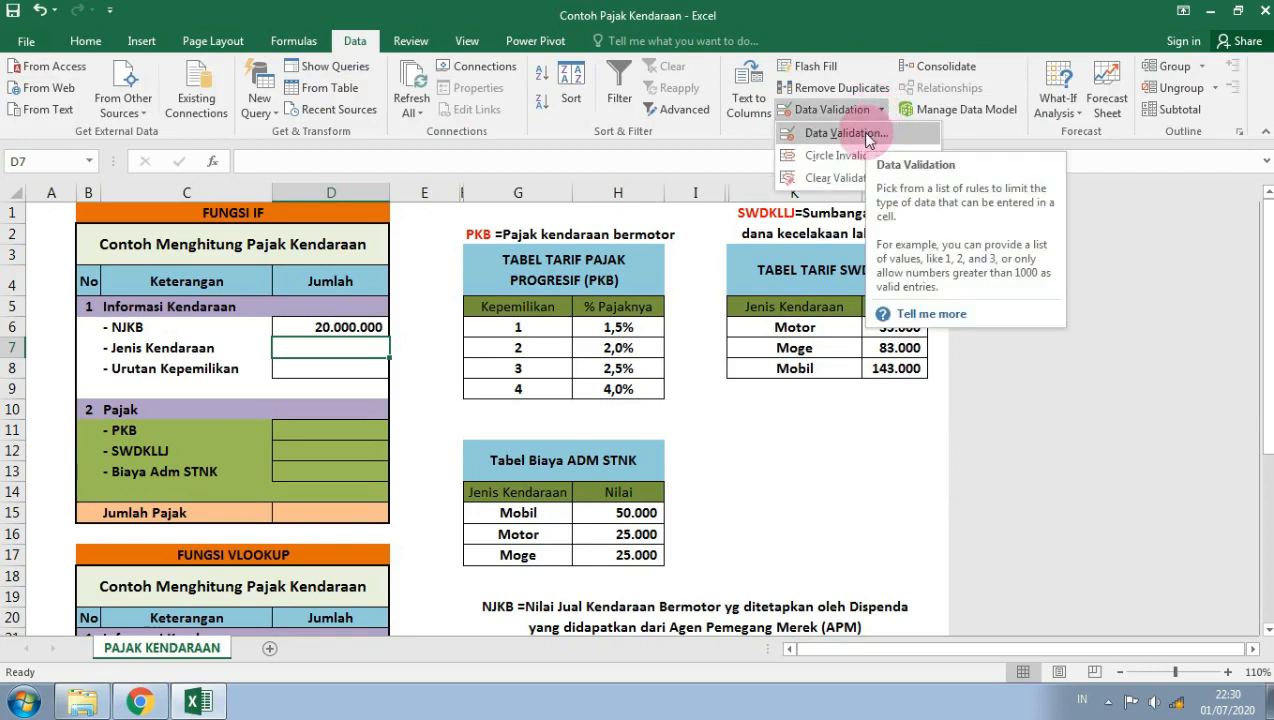
{"action": "left_click", "coordinate": [846, 133]}
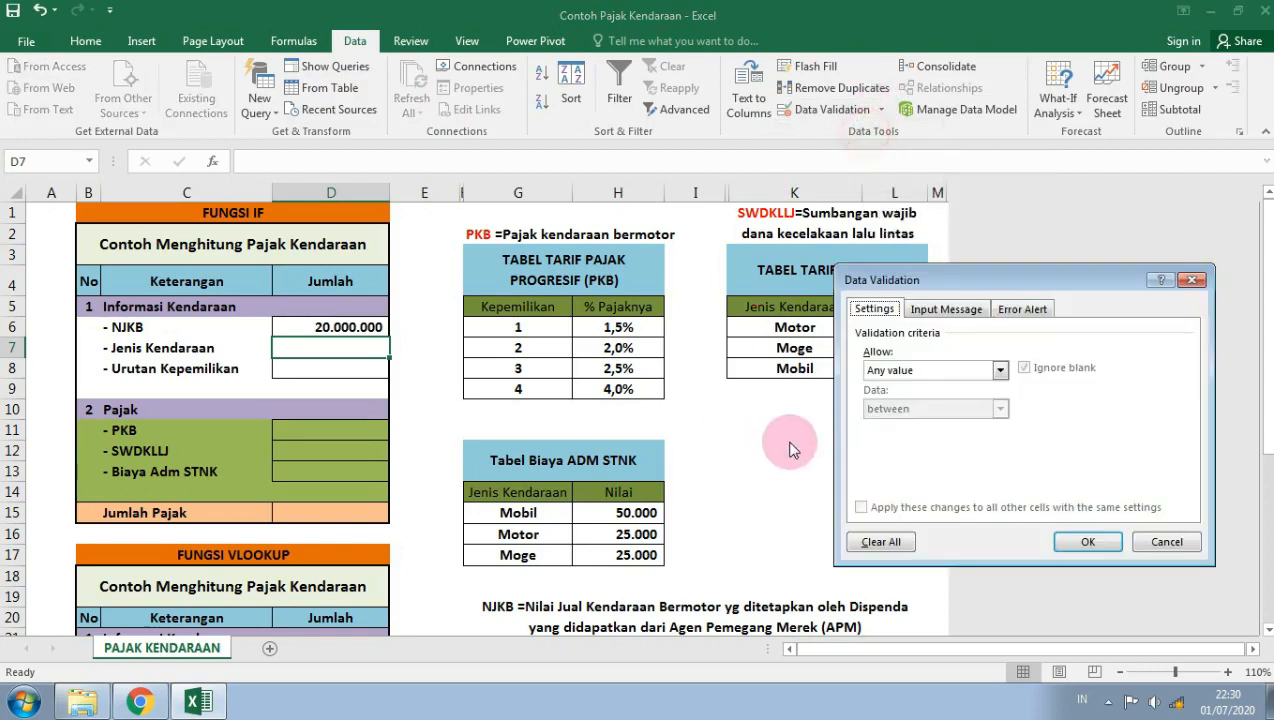
{"action": "left_click", "coordinate": [921, 372]}
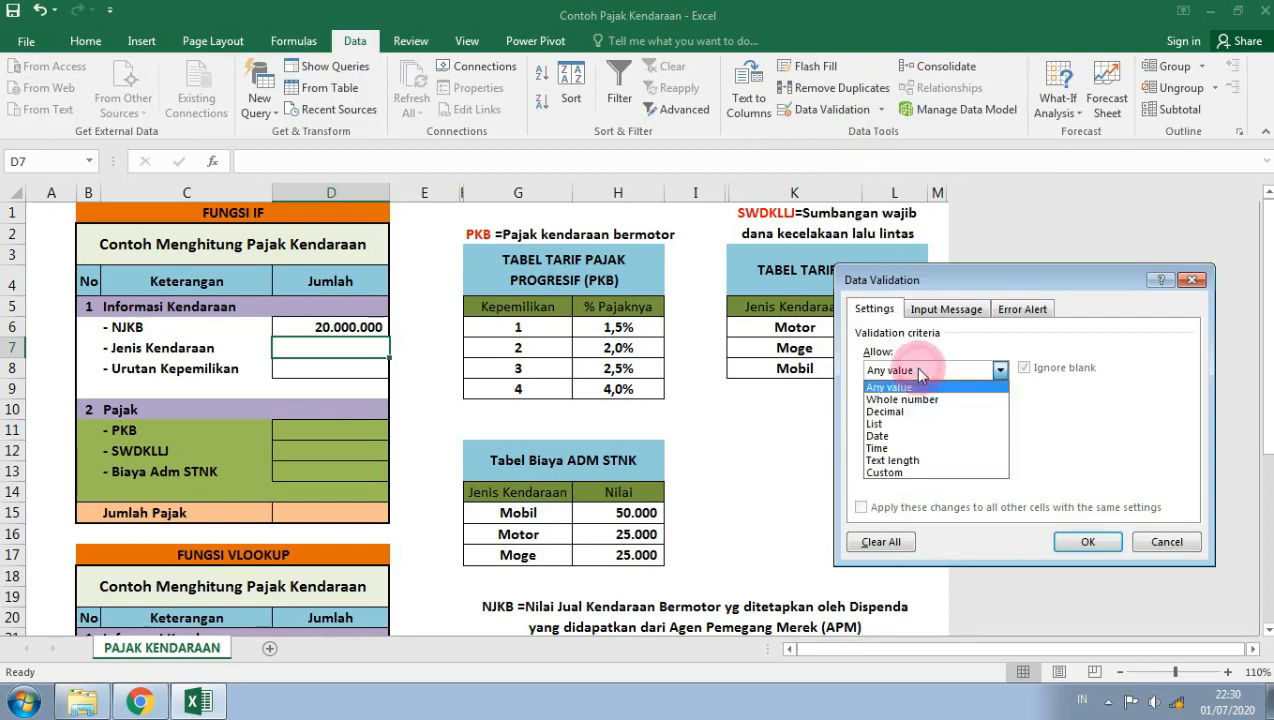
{"action": "left_click", "coordinate": [886, 432]}
{"action": "left_click", "coordinate": [890, 446]}
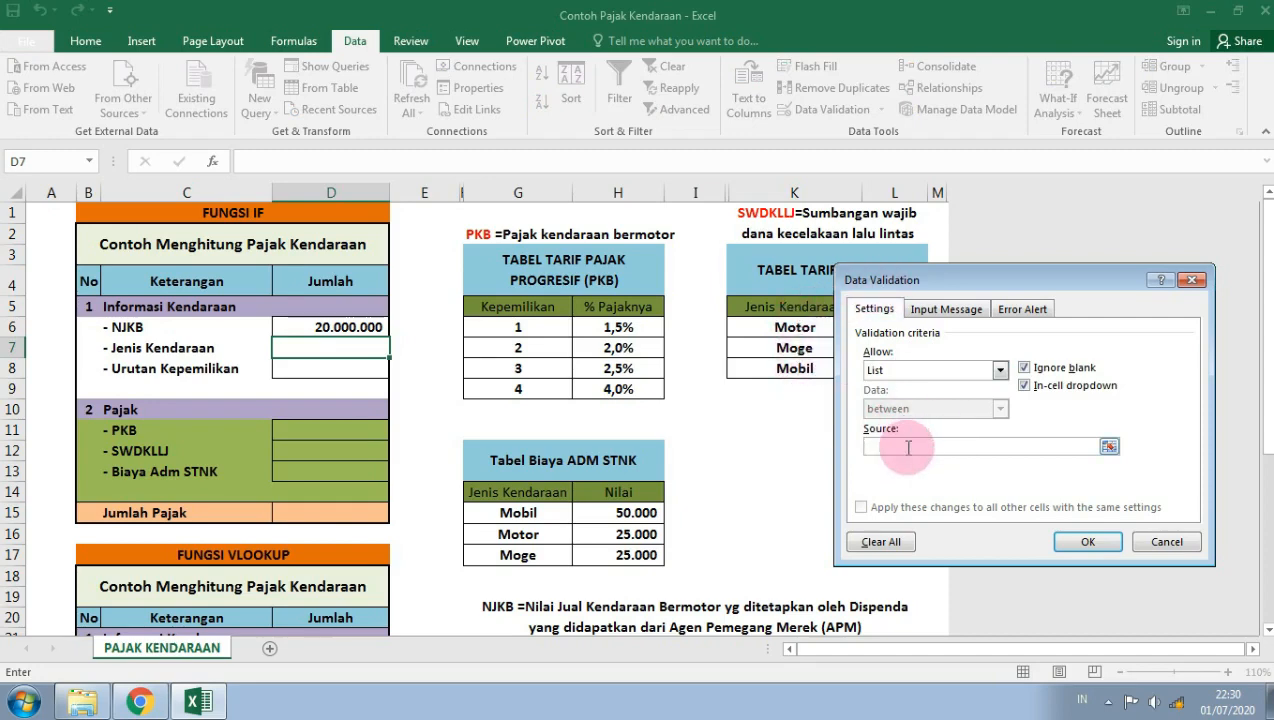
{"action": "type", "text": "Motor;Moge;Mobil"}
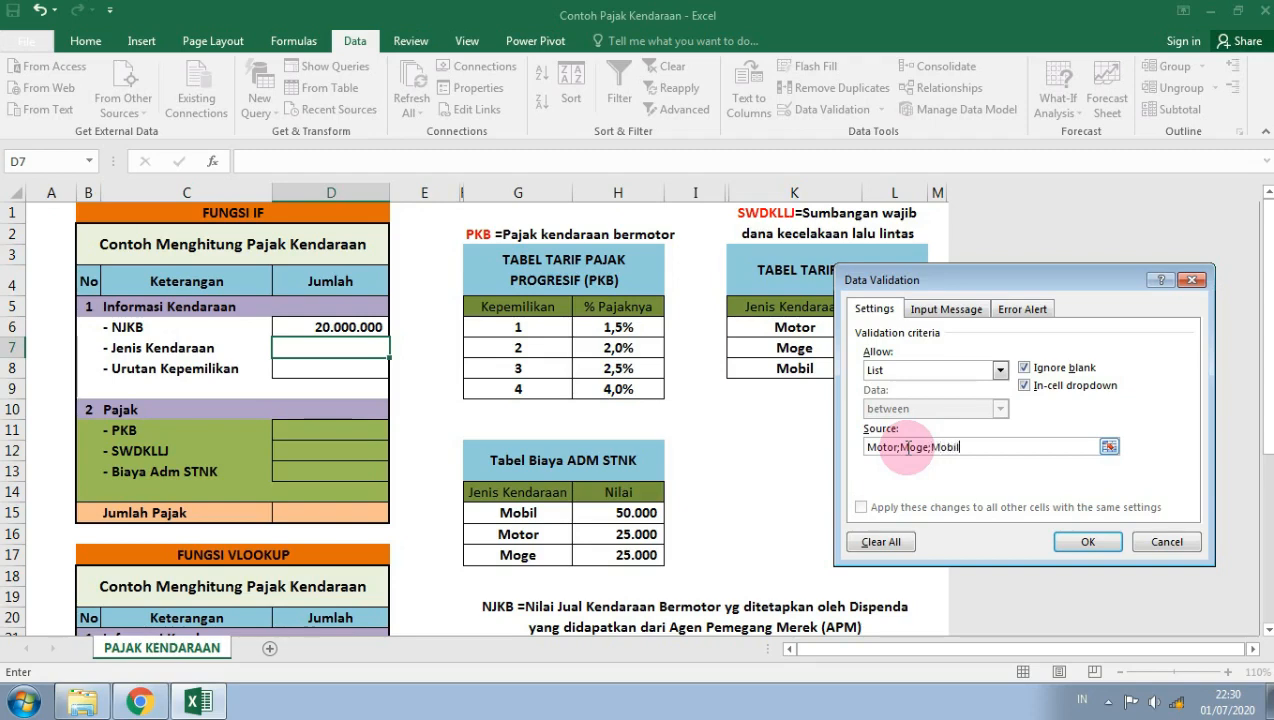
{"action": "left_click", "coordinate": [1086, 541]}
{"action": "left_click", "coordinate": [398, 349]}
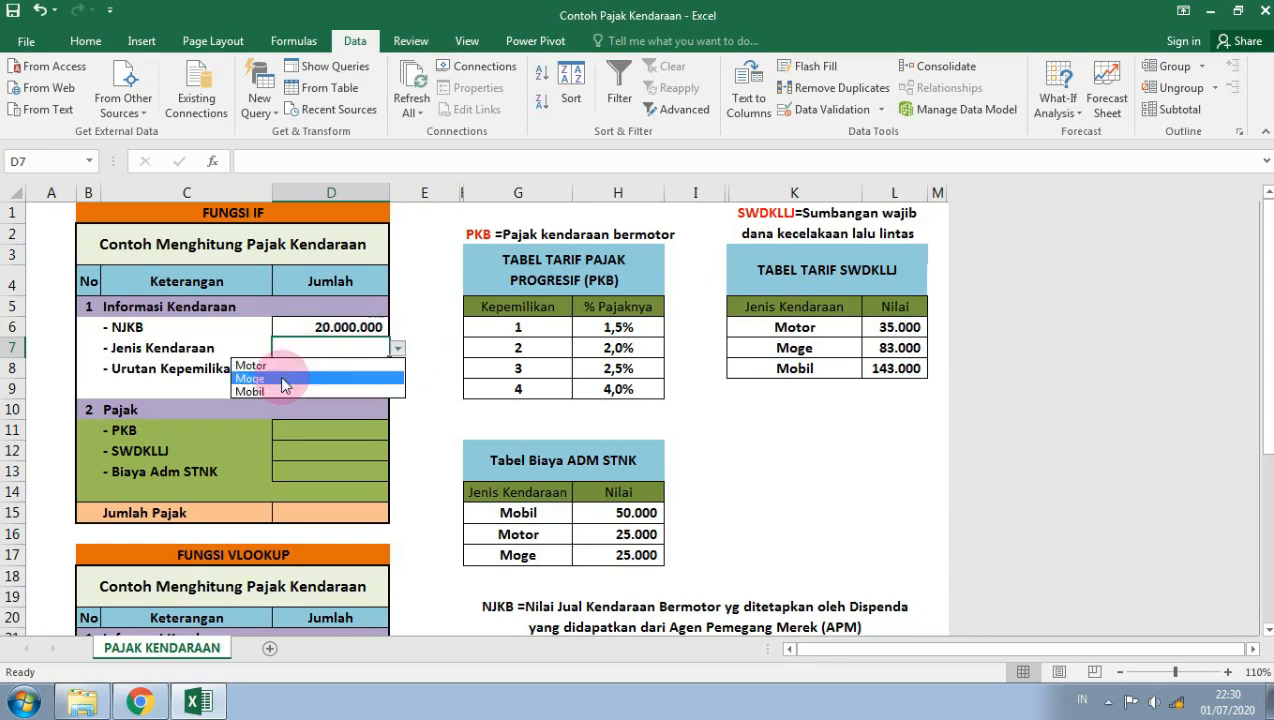
{"action": "left_click", "coordinate": [287, 424]}
Step: Add List data validation to the Urutan Kepemilikan cell D8 with source 1;2;3;4
{"action": "left_click", "coordinate": [313, 372]}
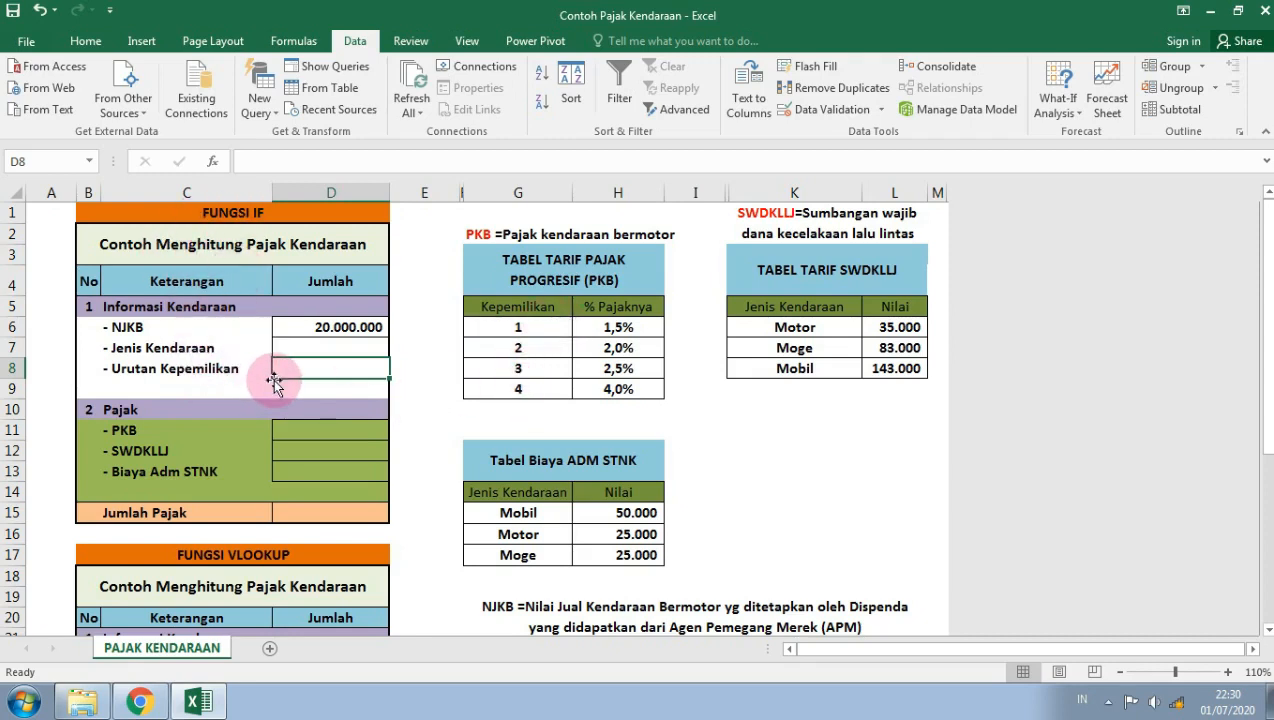
{"action": "left_click", "coordinate": [879, 110]}
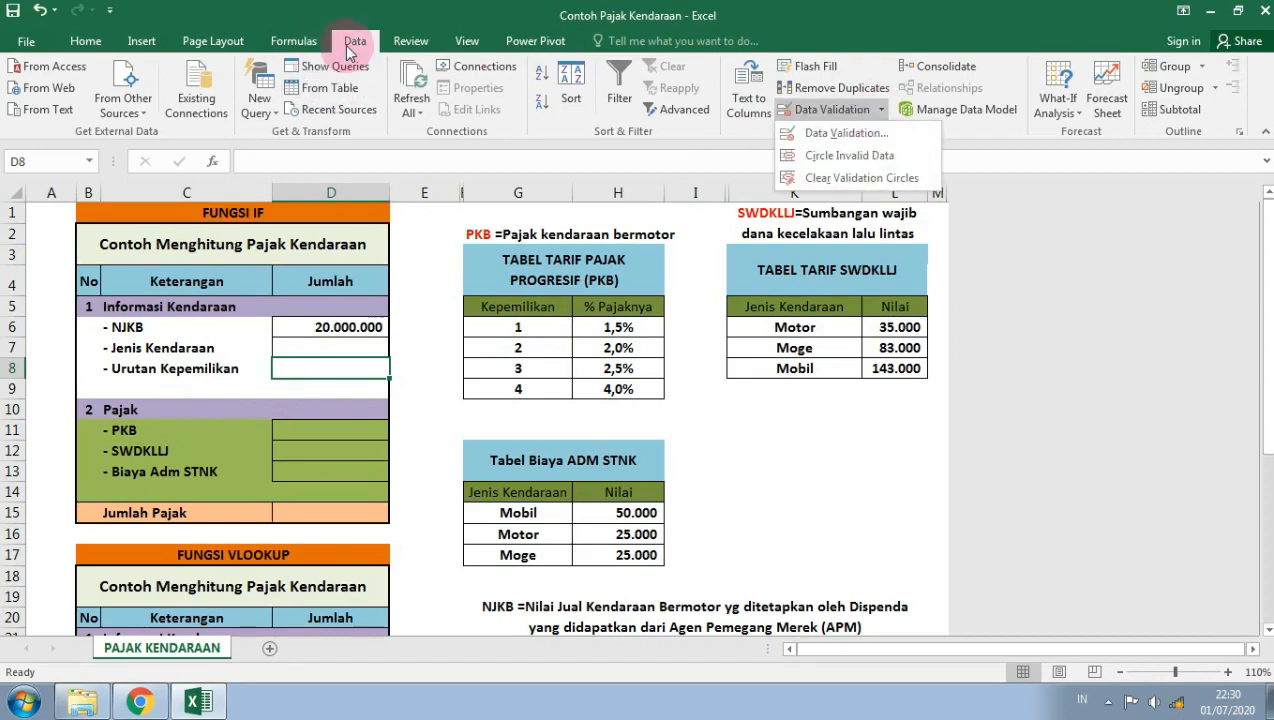
{"action": "left_click", "coordinate": [845, 133]}
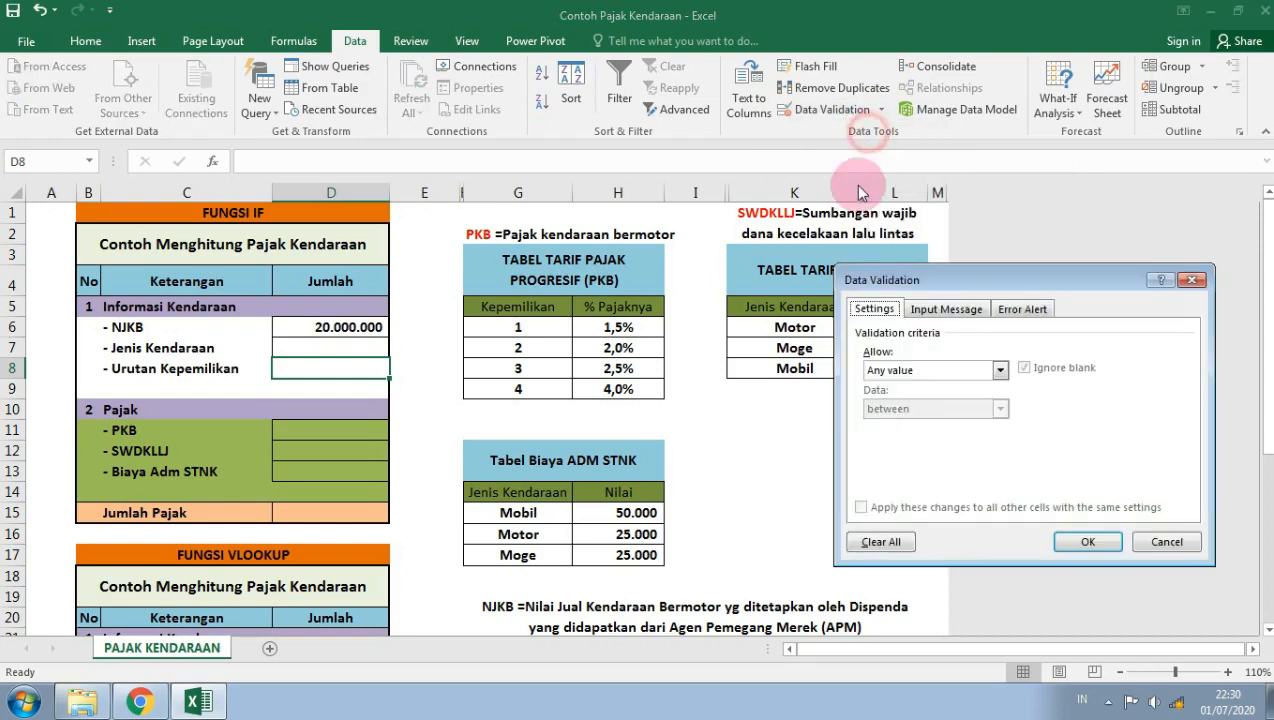
{"action": "left_click", "coordinate": [943, 368]}
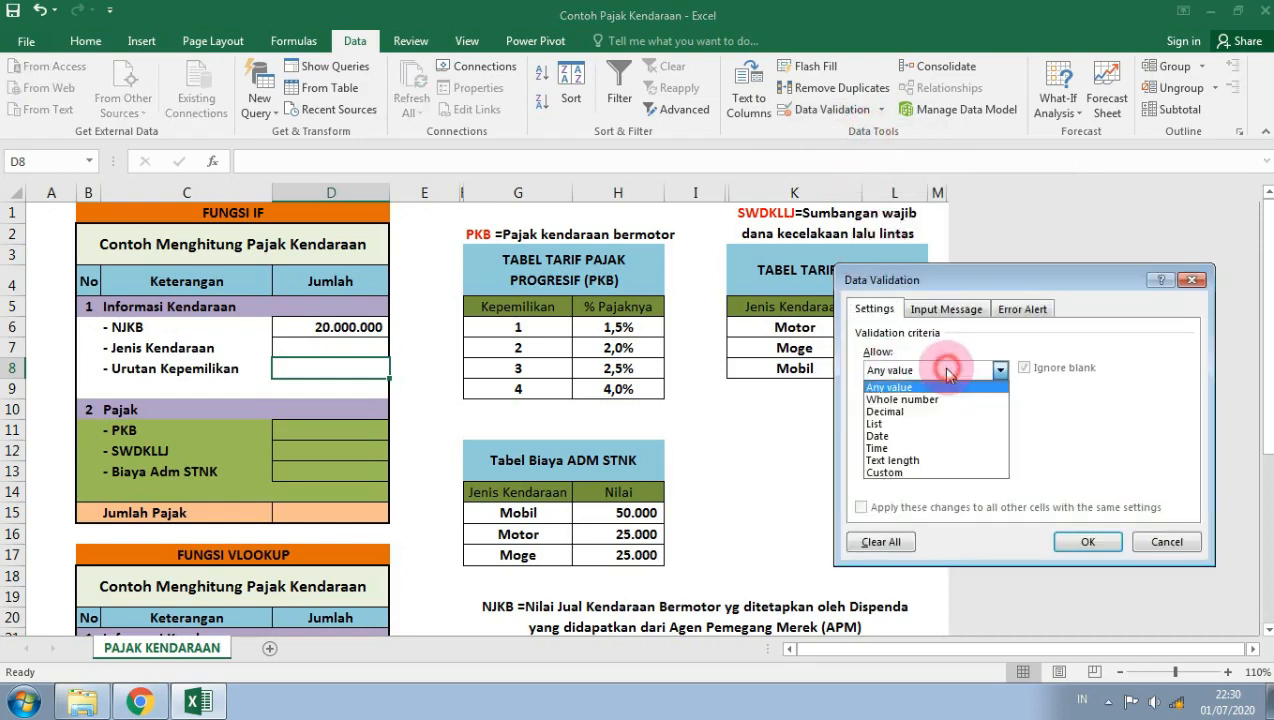
{"action": "left_click", "coordinate": [893, 426]}
{"action": "left_click", "coordinate": [902, 445]}
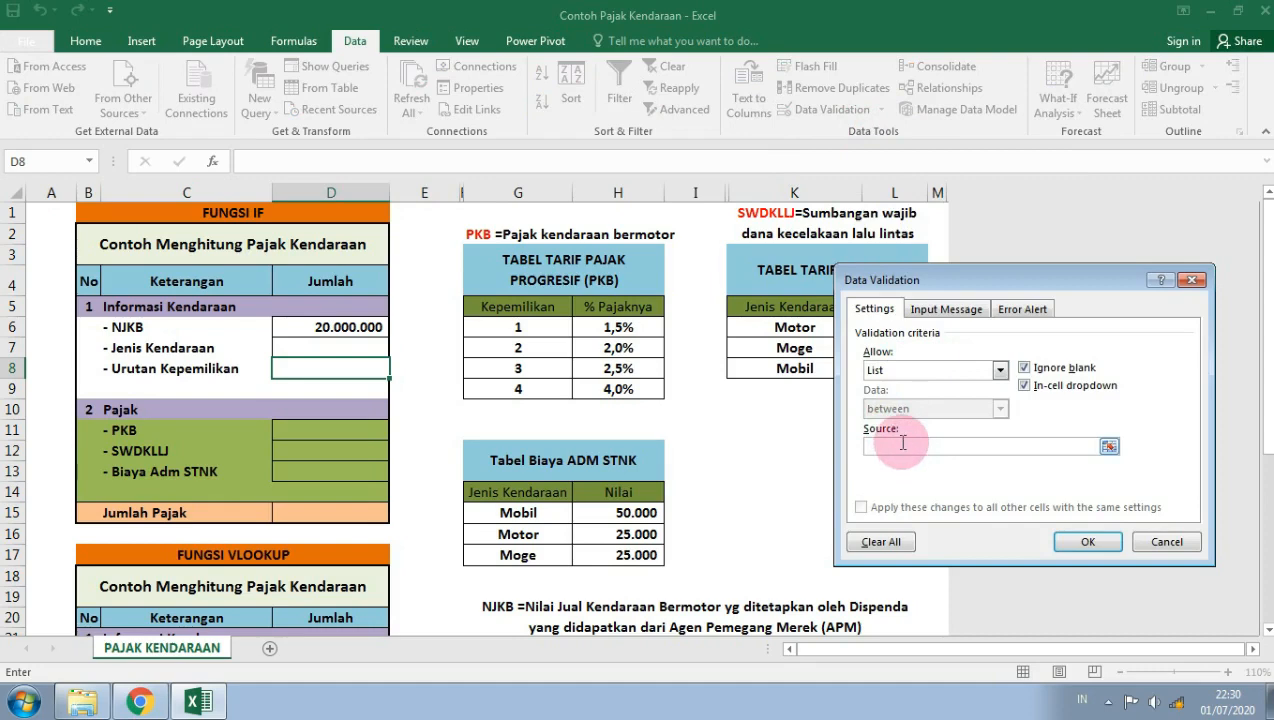
{"action": "type", "text": "1;2;3;4"}
{"action": "left_click", "coordinate": [1088, 541]}
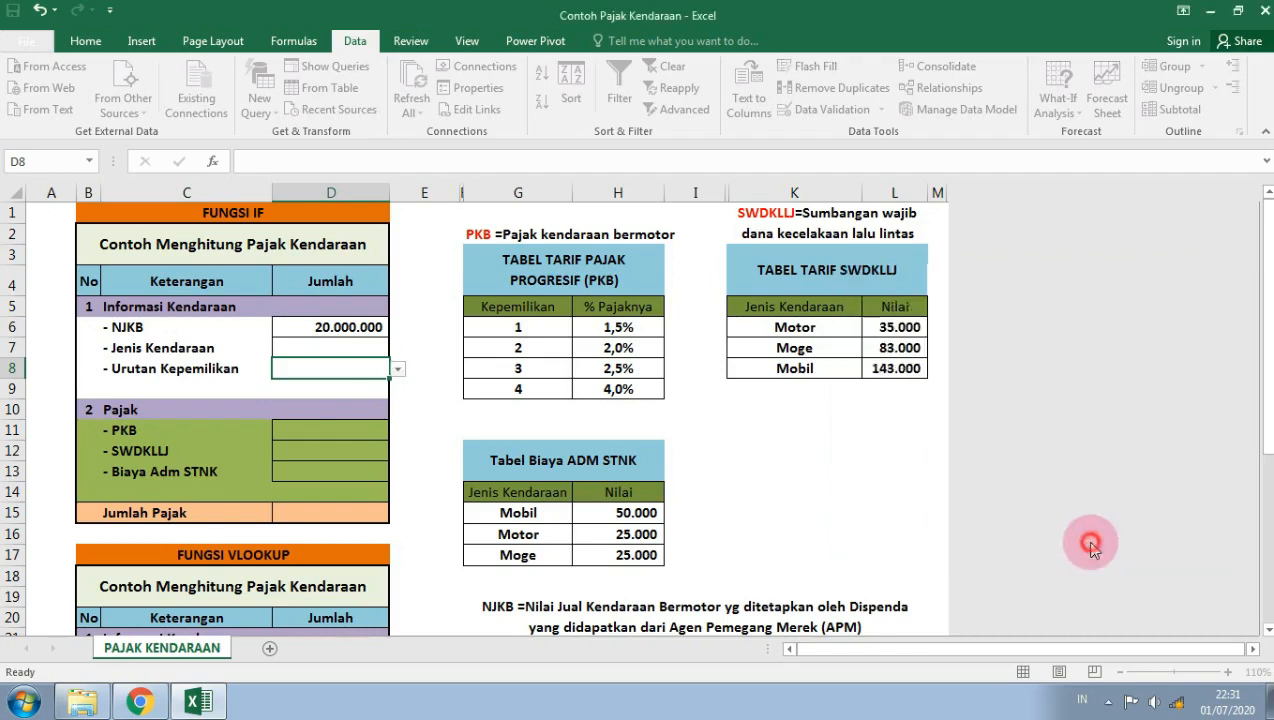
Step: Choose Motor as the Jenis Kendaraan in cell D7
{"action": "left_click", "coordinate": [366, 348]}
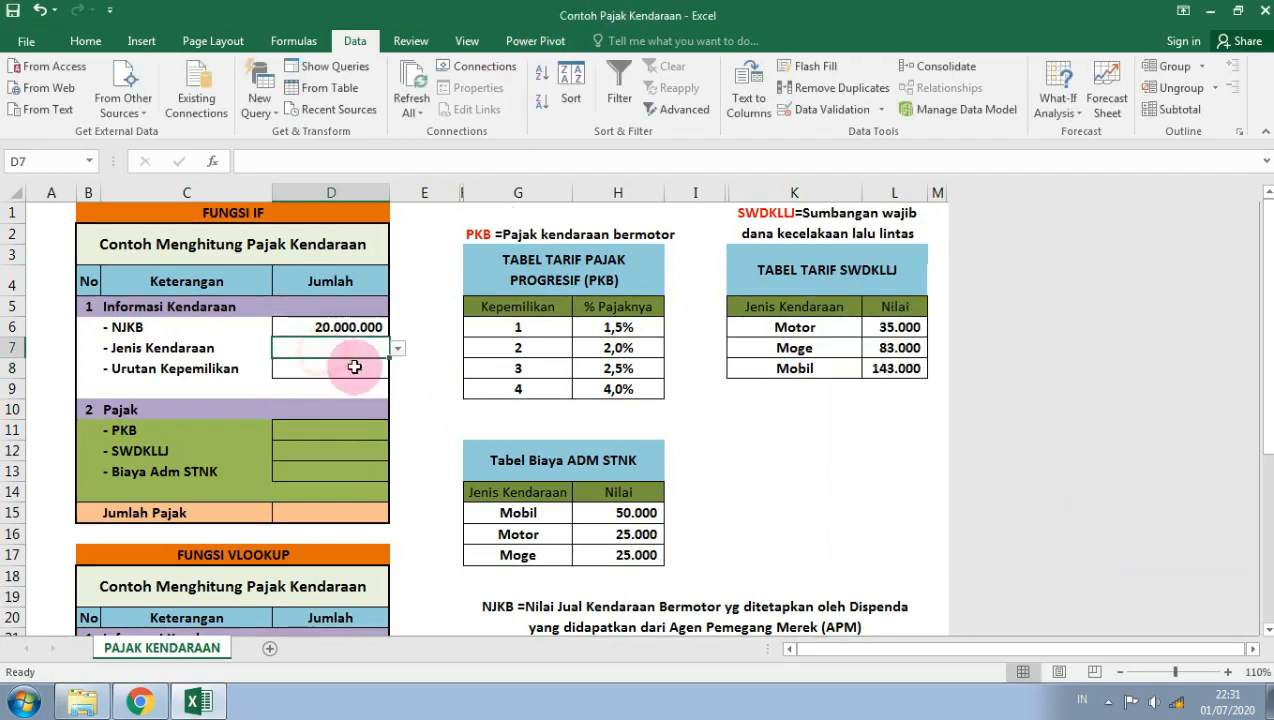
{"action": "left_click", "coordinate": [334, 386]}
{"action": "left_click", "coordinate": [343, 354]}
{"action": "left_click", "coordinate": [397, 348]}
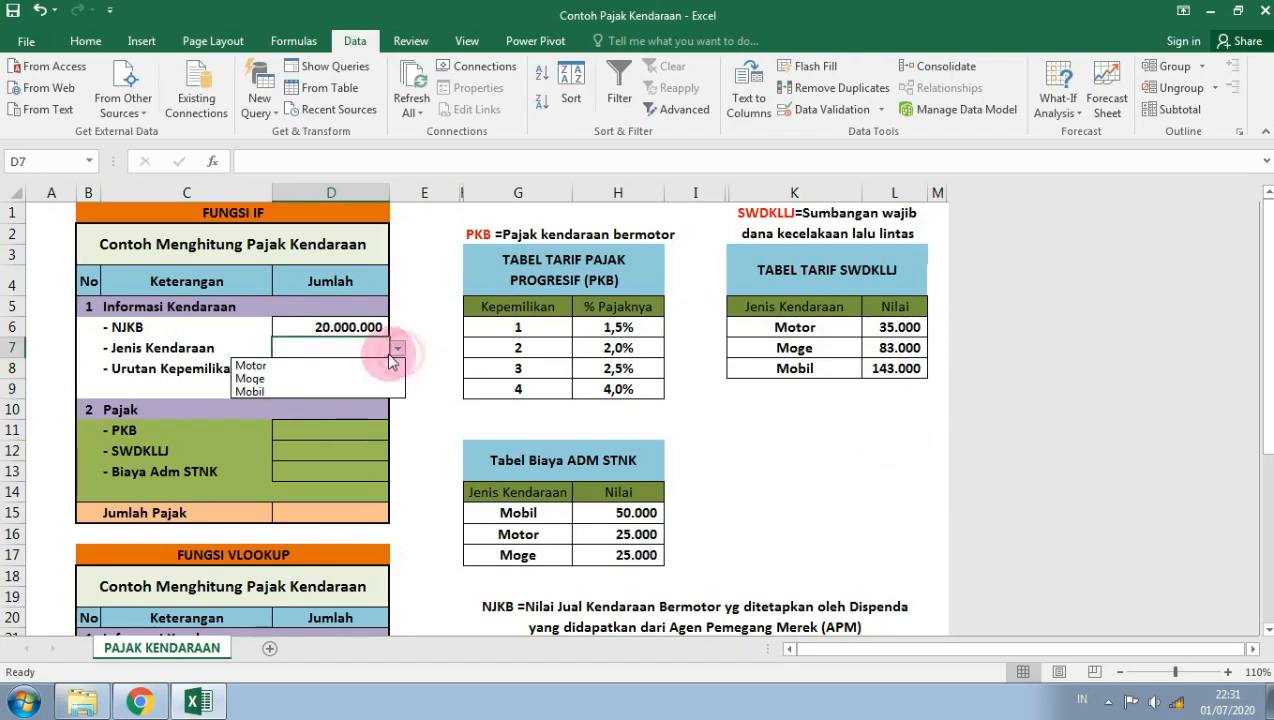
{"action": "left_click", "coordinate": [318, 365]}
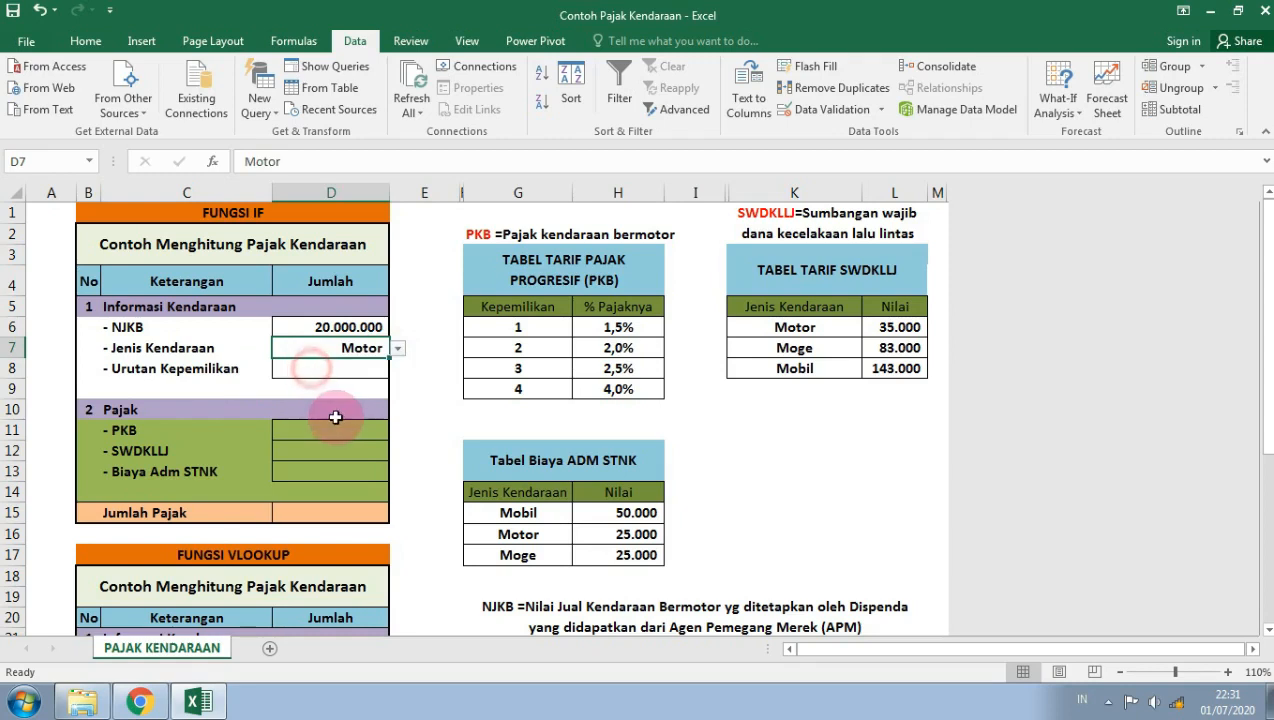
Step: Choose 1 as the Urutan Kepemilikan in cell D8 and make the value bold
{"action": "left_click", "coordinate": [353, 370]}
{"action": "left_click", "coordinate": [397, 369]}
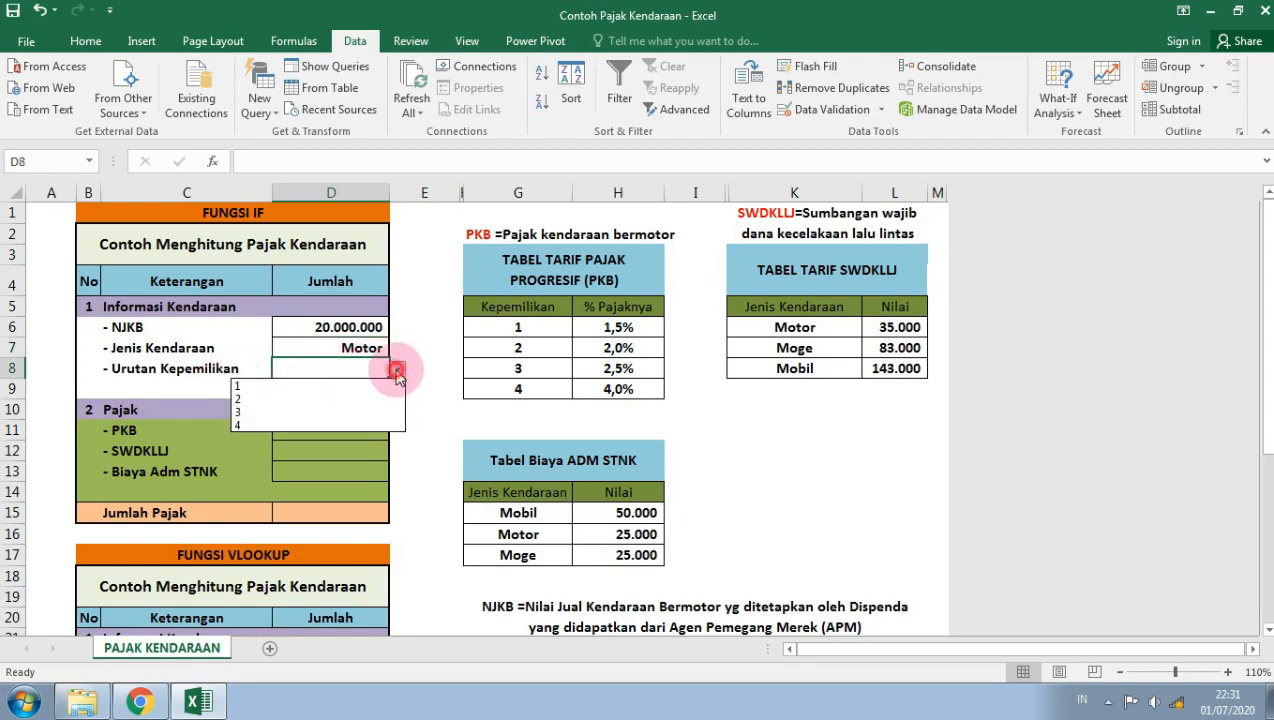
{"action": "left_click", "coordinate": [301, 386]}
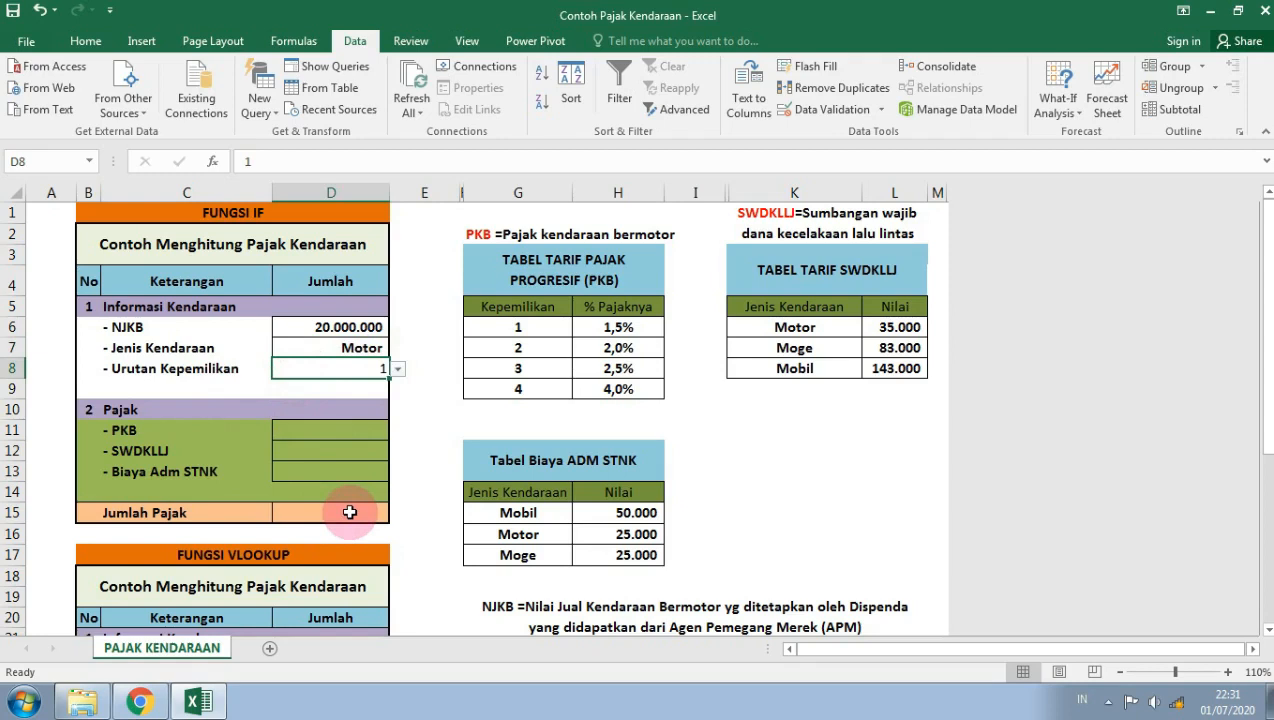
{"action": "left_click", "coordinate": [140, 193]}
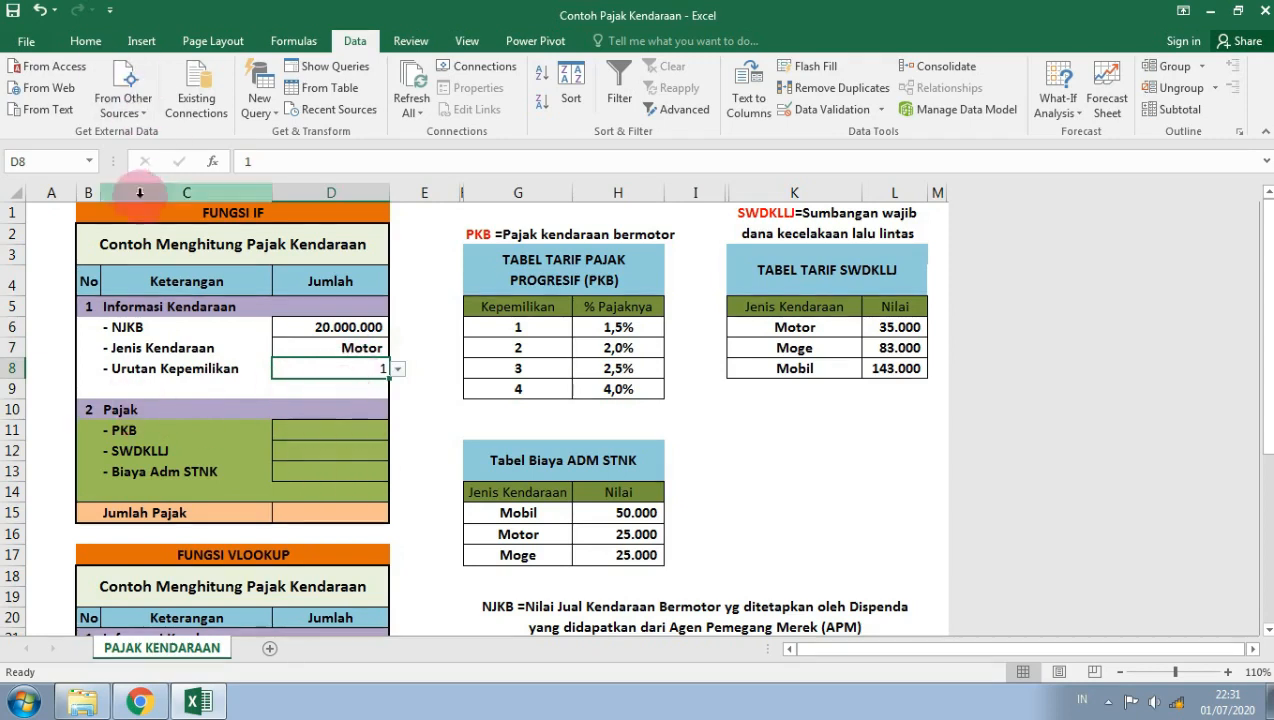
{"action": "left_click", "coordinate": [92, 46]}
{"action": "left_click", "coordinate": [156, 106]}
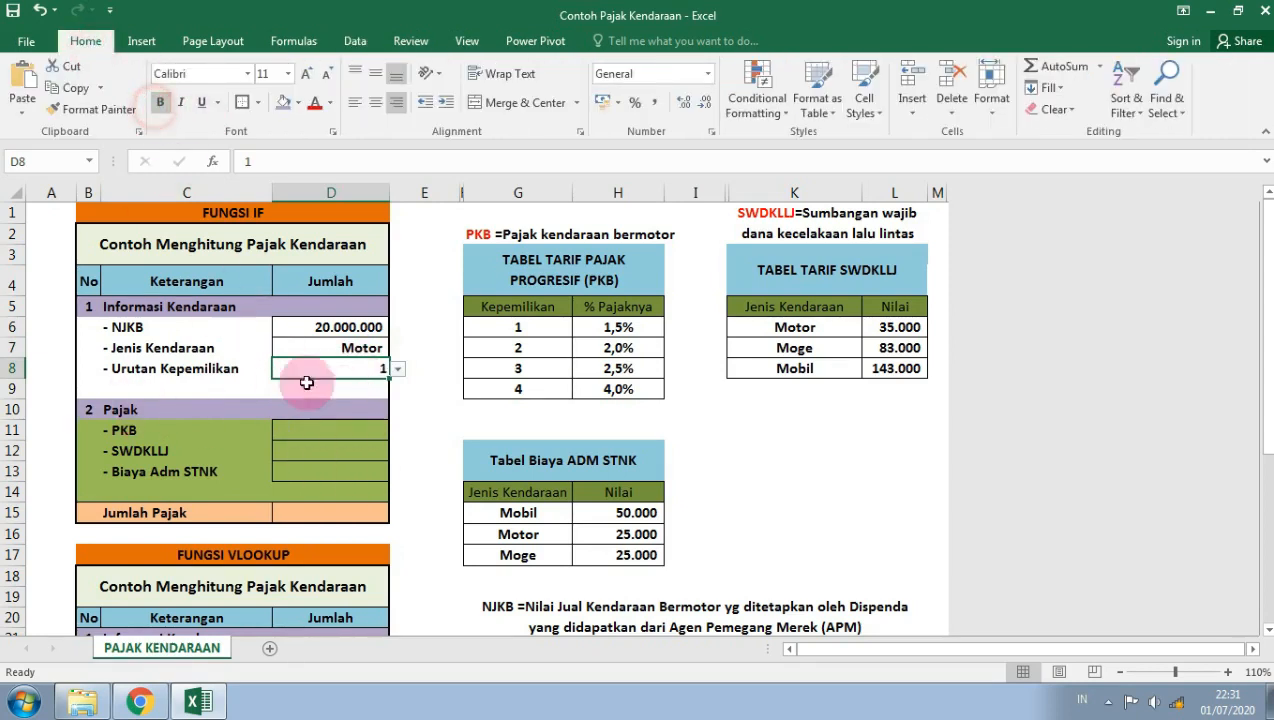
Step: Examine the Pajak rows, the ownership order, the progressive PKB rates and the NJKB amount that determine the PKB tax
{"action": "left_click", "coordinate": [347, 425]}
{"action": "left_click", "coordinate": [115, 408]}
{"action": "left_click", "coordinate": [262, 451]}
{"action": "left_click", "coordinate": [322, 432]}
{"action": "left_click", "coordinate": [120, 431]}
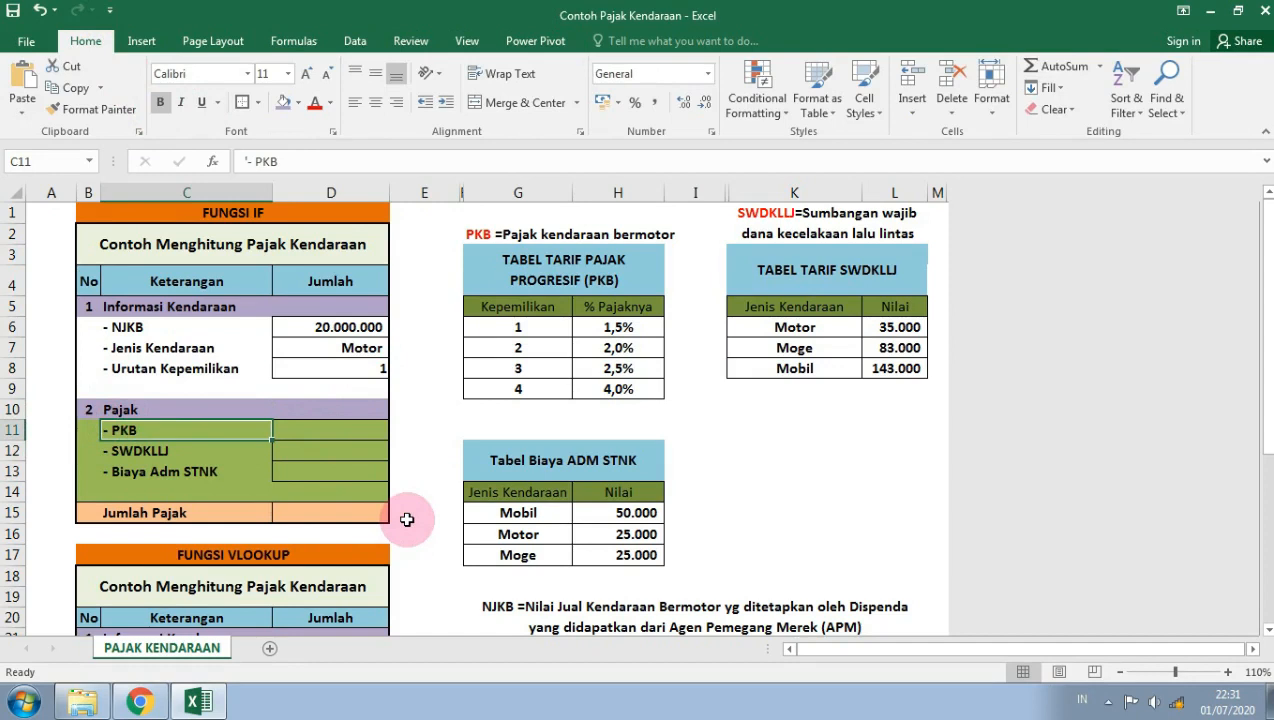
{"action": "left_click", "coordinate": [320, 431]}
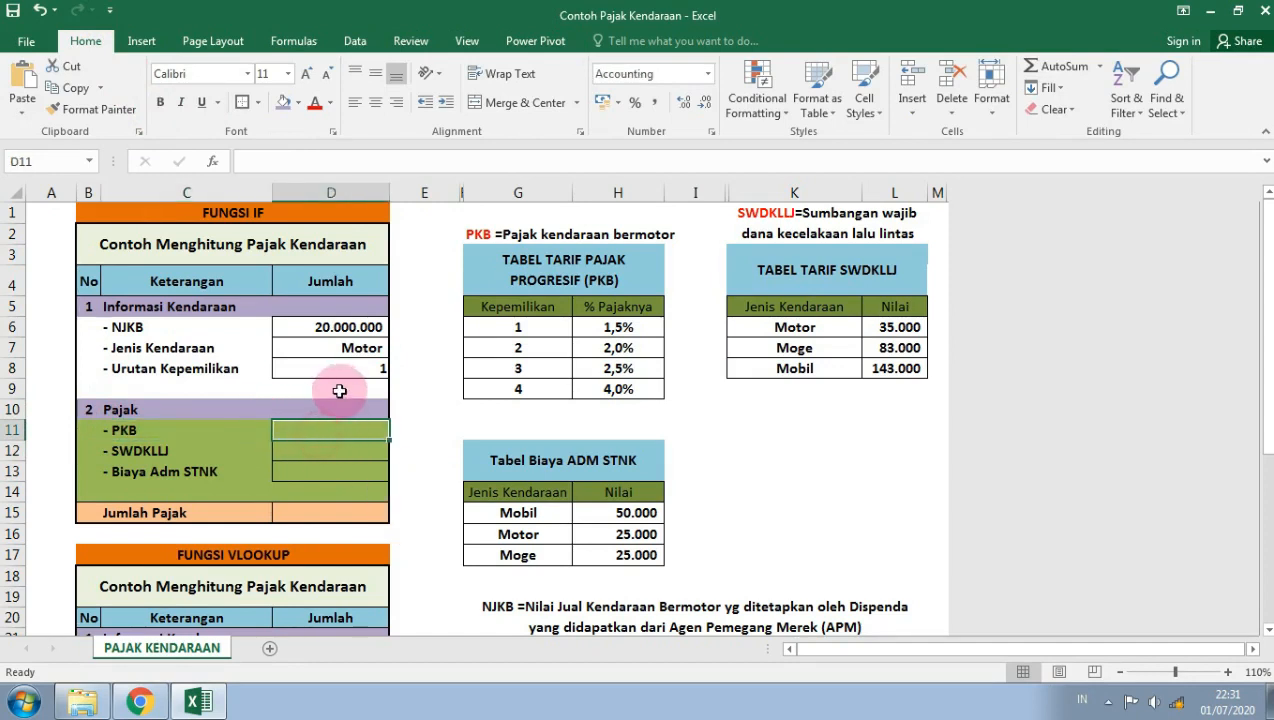
{"action": "left_click", "coordinate": [344, 374]}
{"action": "left_click", "coordinate": [618, 329]}
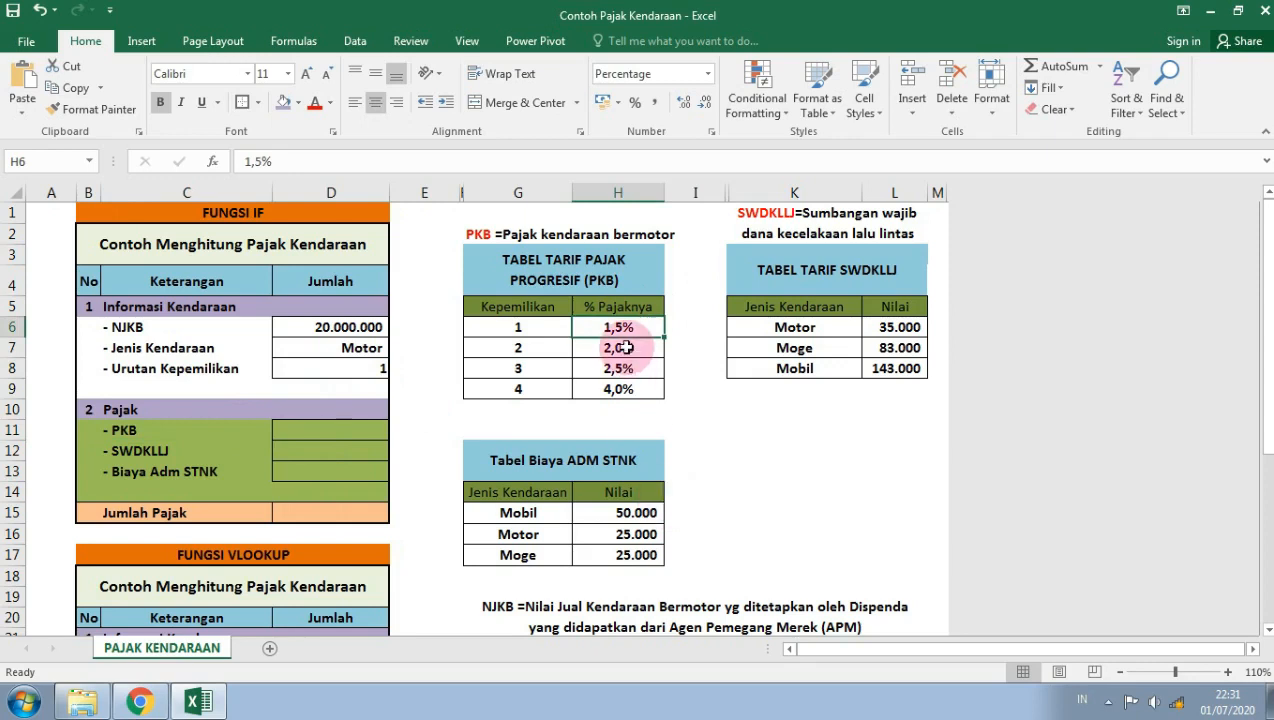
{"action": "left_click", "coordinate": [344, 333]}
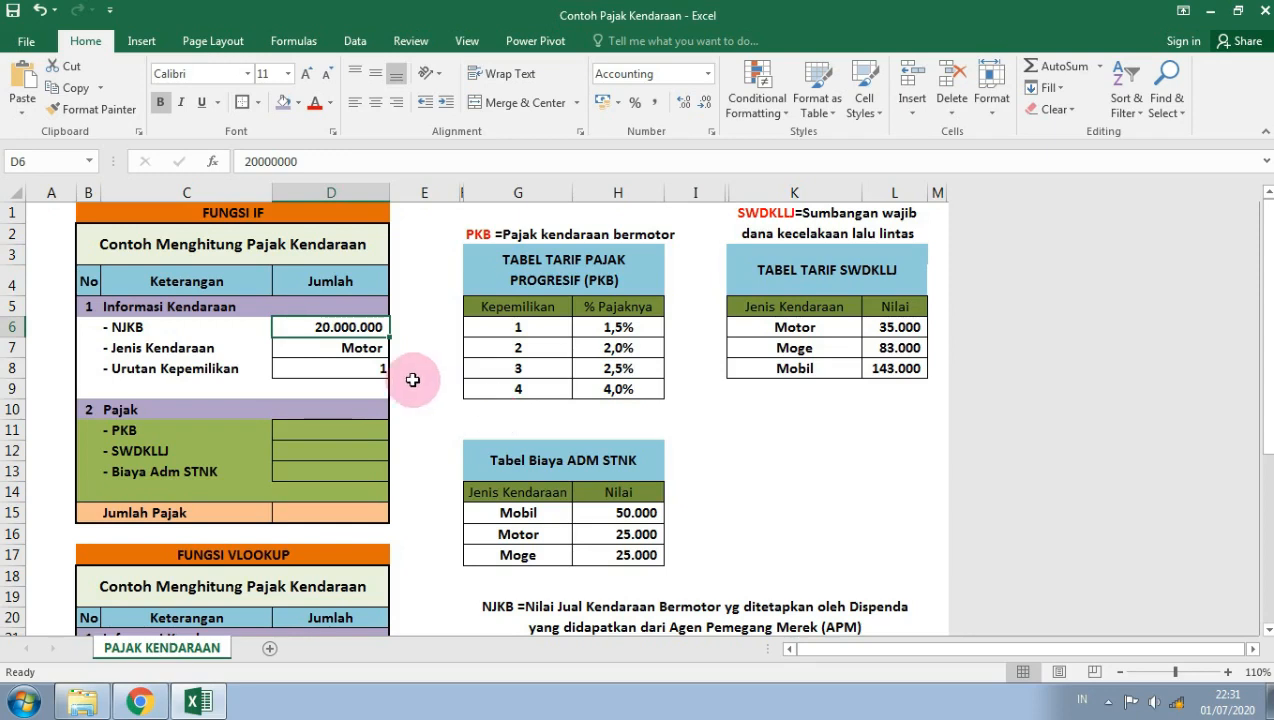
Step: Begin the PKB formula in cell D11 with =if(D8=1;D6*1,5%; and start a nested IF as its false value
{"action": "left_click", "coordinate": [364, 434]}
{"action": "type", "text": "="}
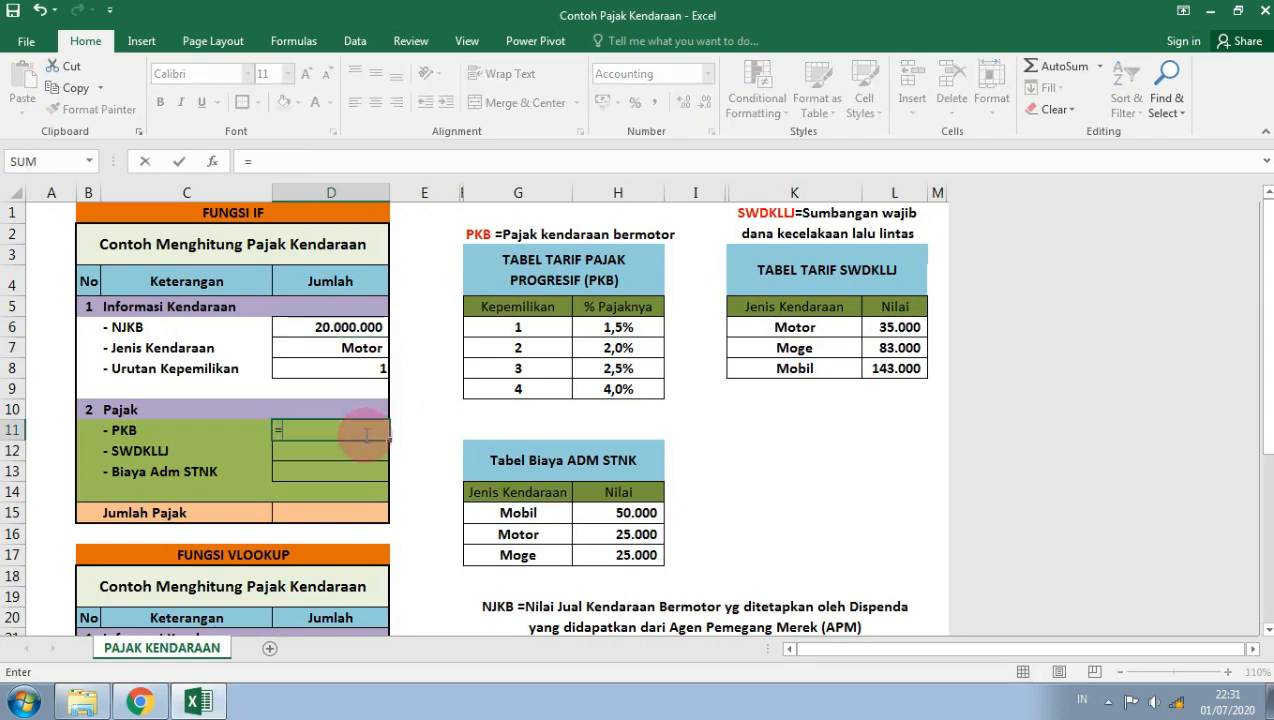
{"action": "type", "text": "if"}
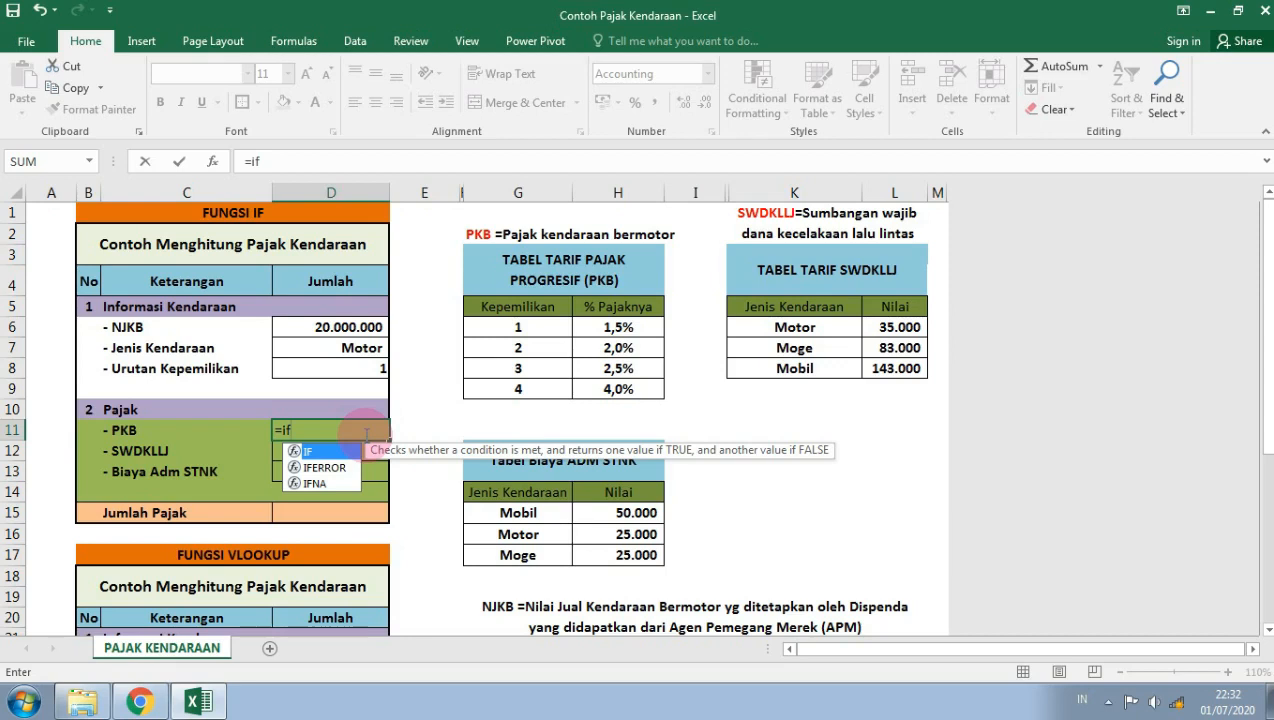
{"action": "type", "text": "("}
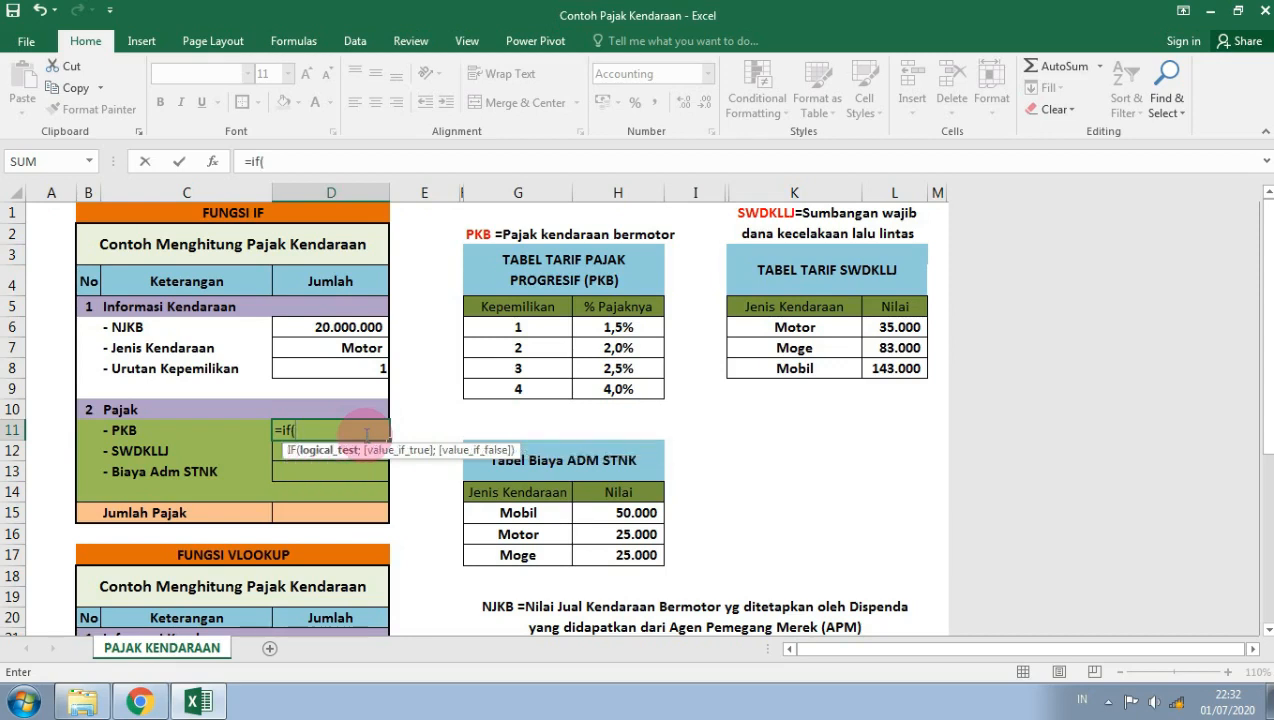
{"action": "left_click", "coordinate": [370, 369]}
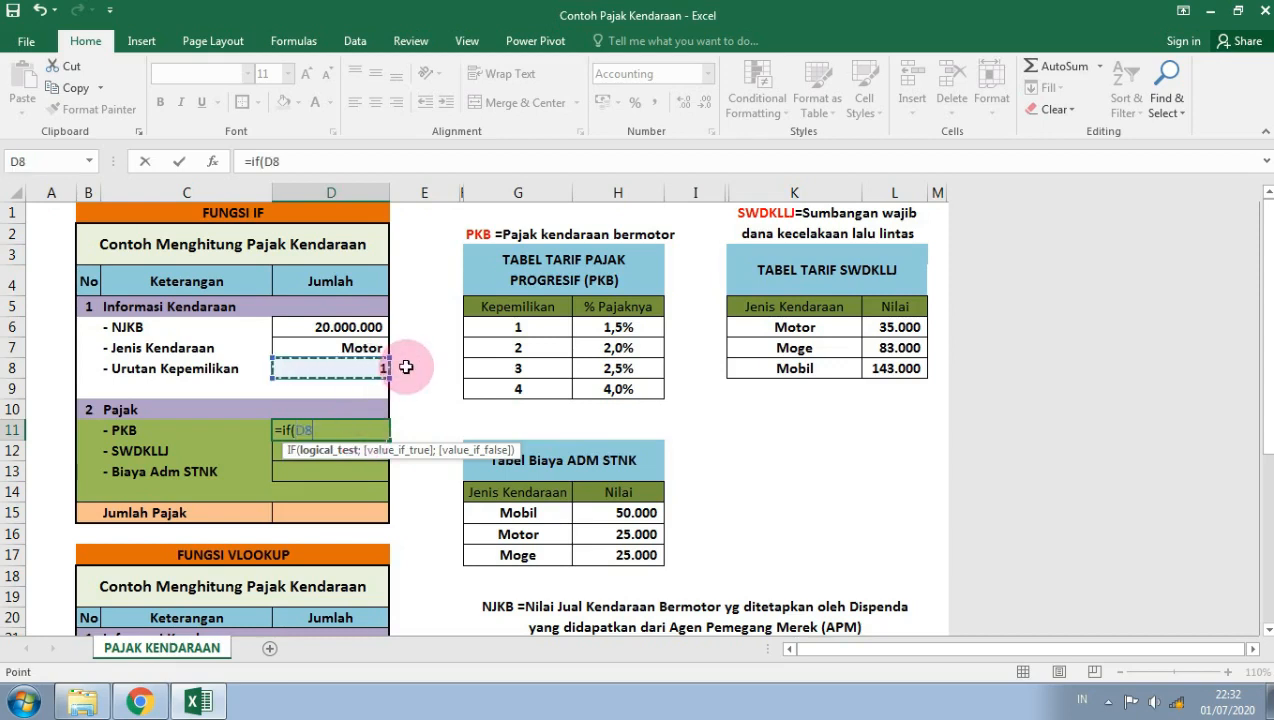
{"action": "type", "text": "=1;"}
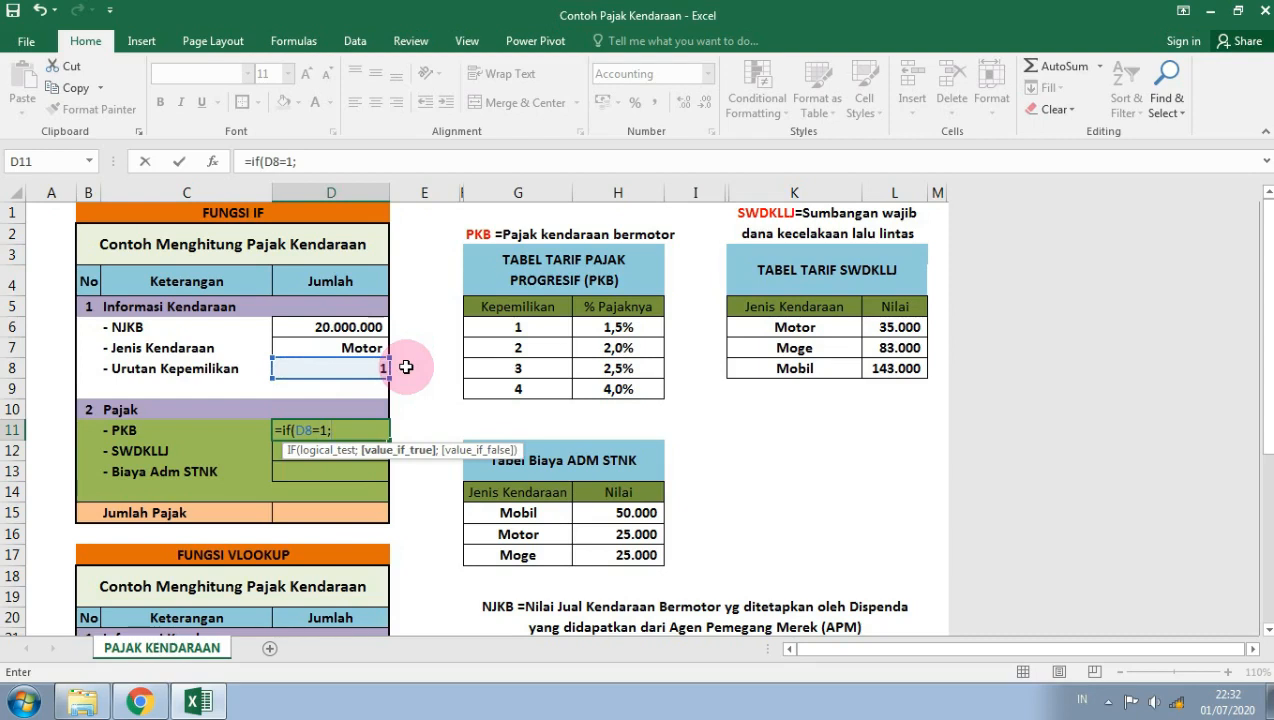
{"action": "left_click", "coordinate": [345, 327]}
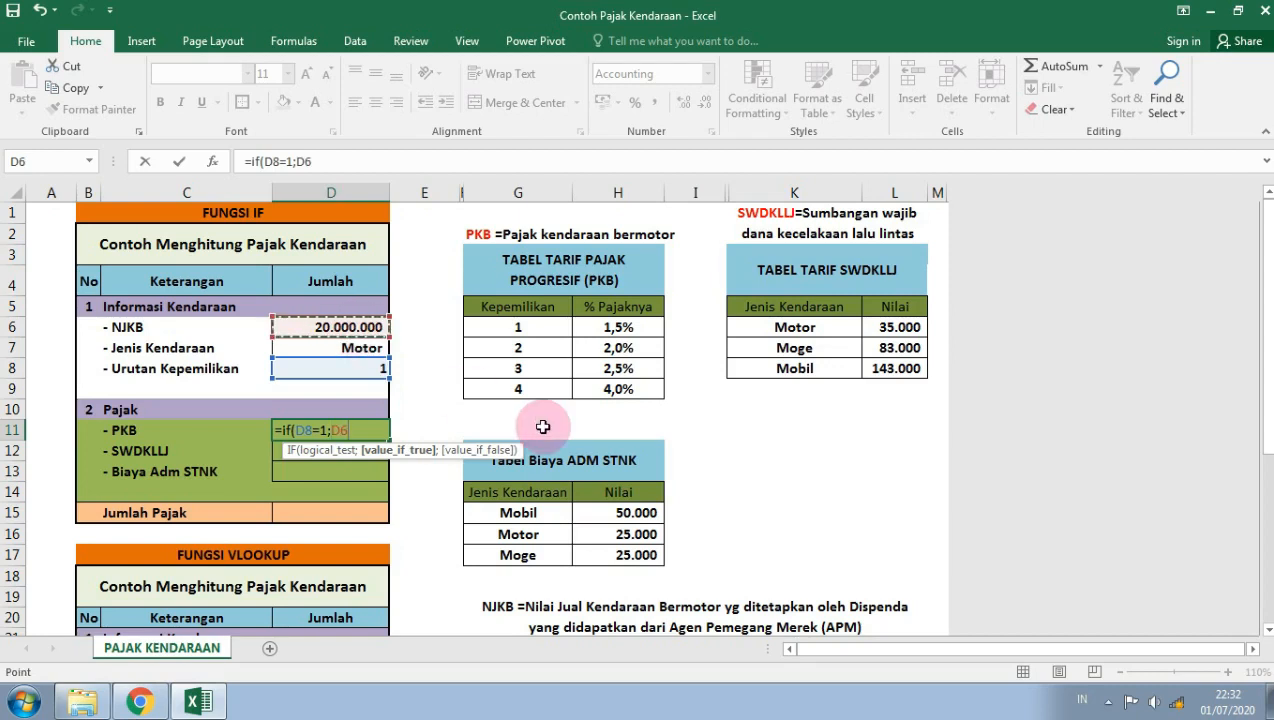
{"action": "type", "text": "*1,5"}
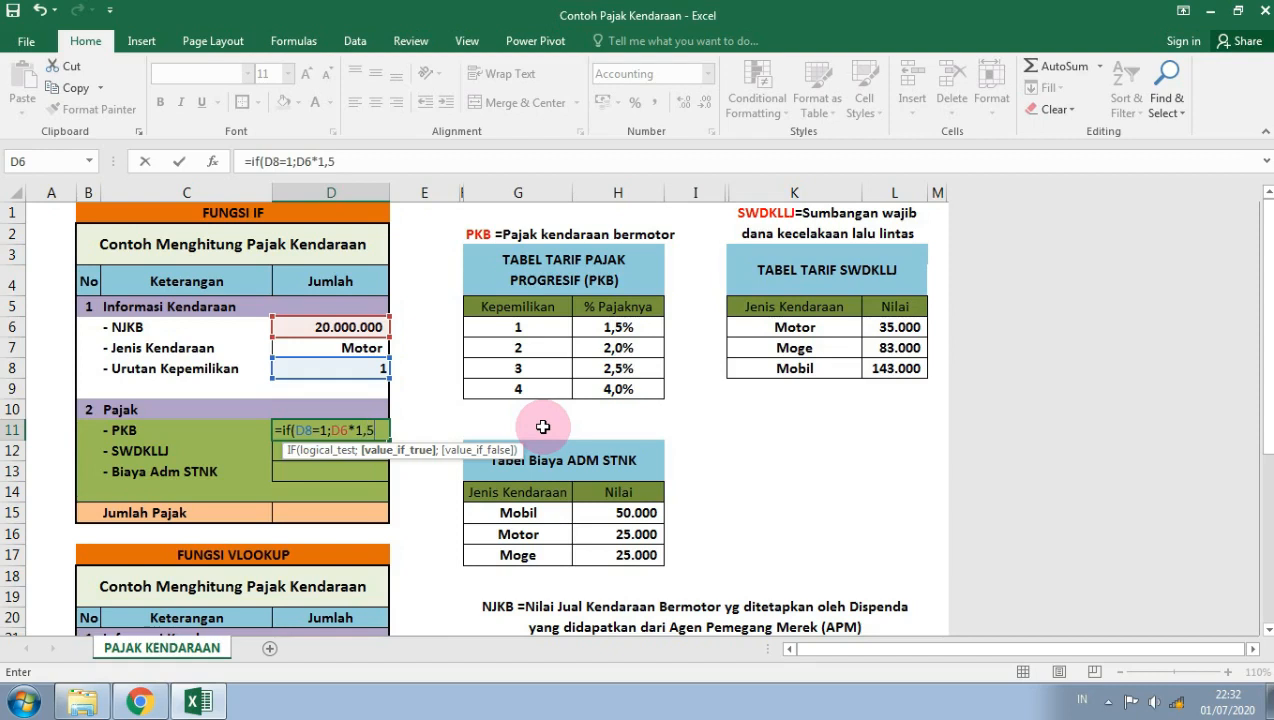
{"action": "type", "text": "%;if"}
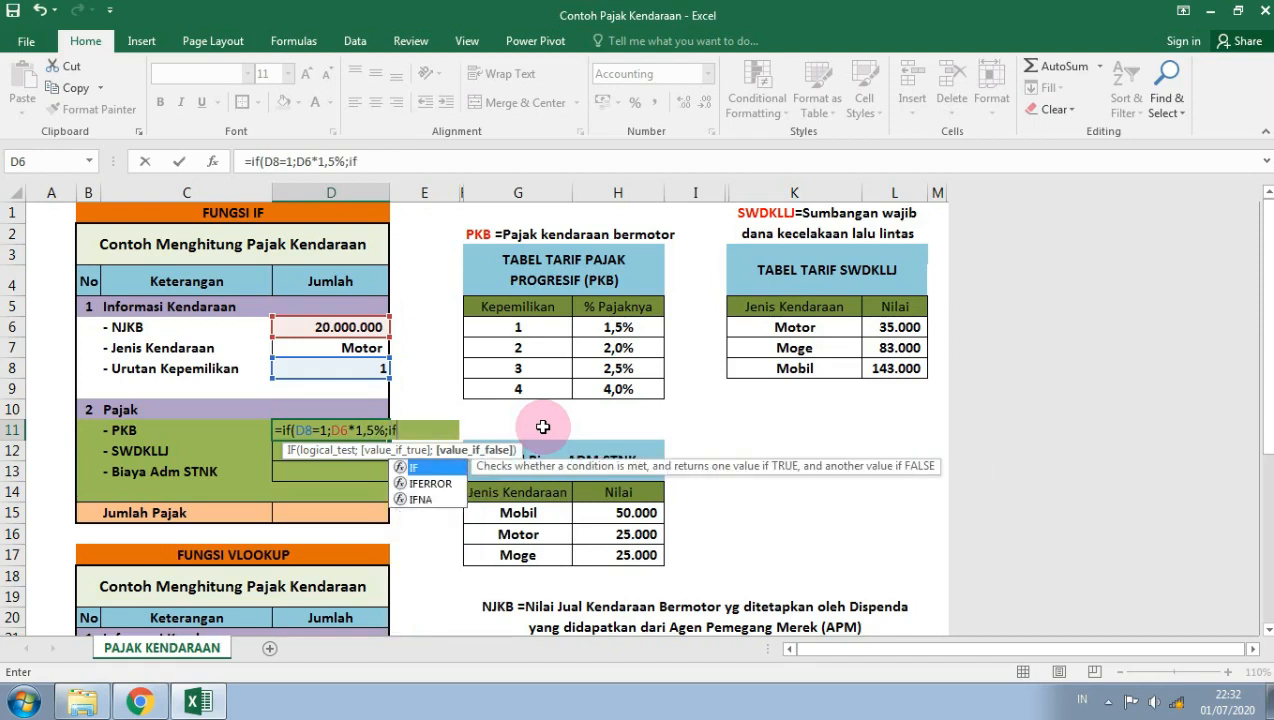
Step: Continue the PKB formula in D11 with the second ownership condition D8=2;D6*2%; and start a third nested IF
{"action": "type", "text": "("}
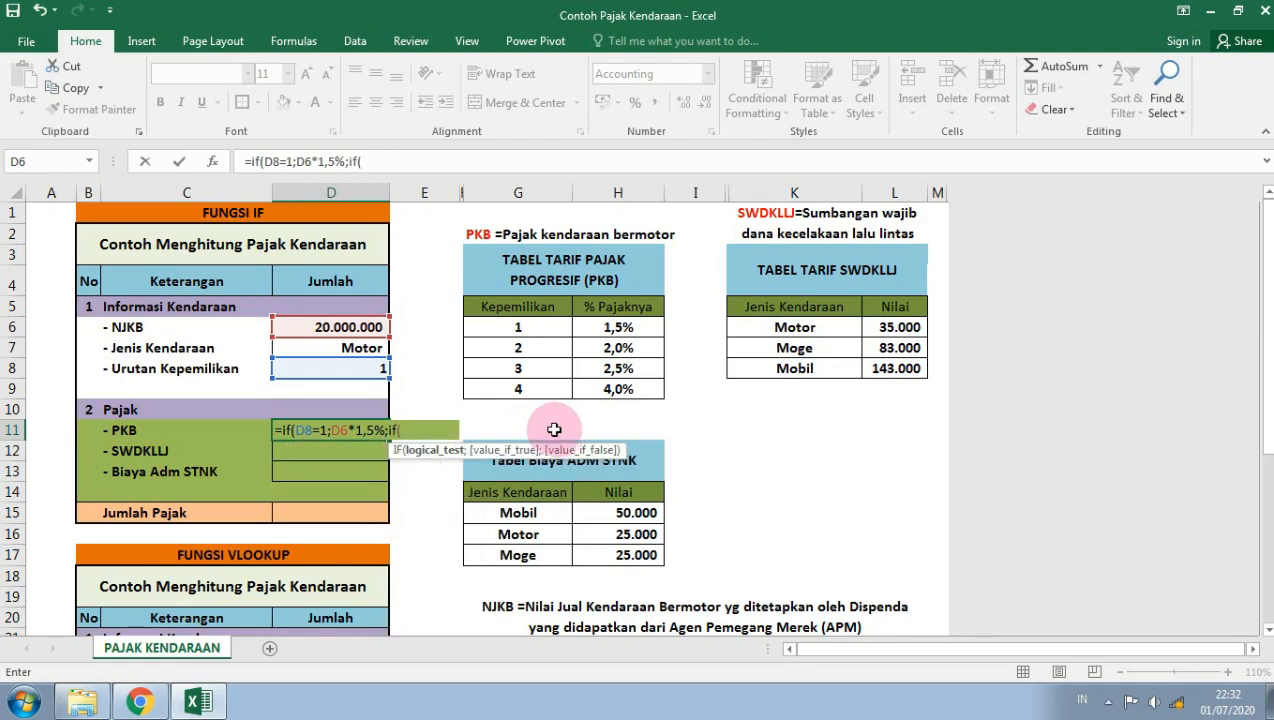
{"action": "left_click", "coordinate": [357, 370]}
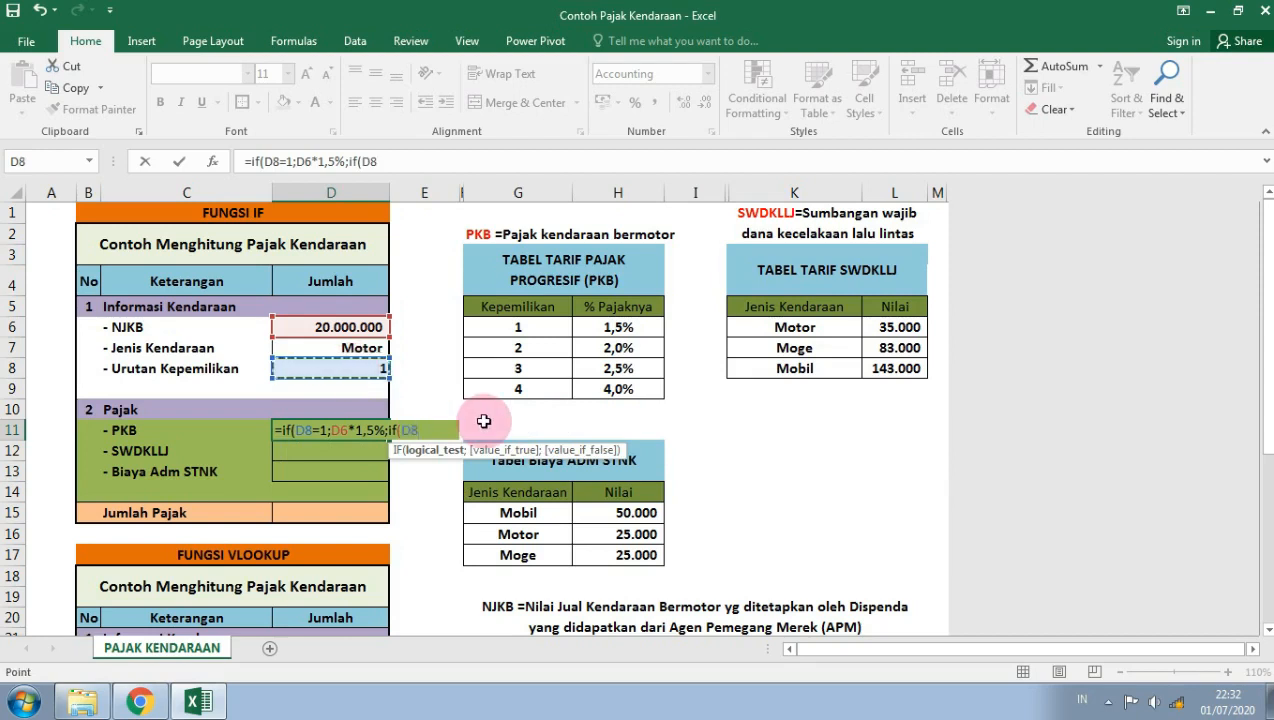
{"action": "type", "text": "=2"}
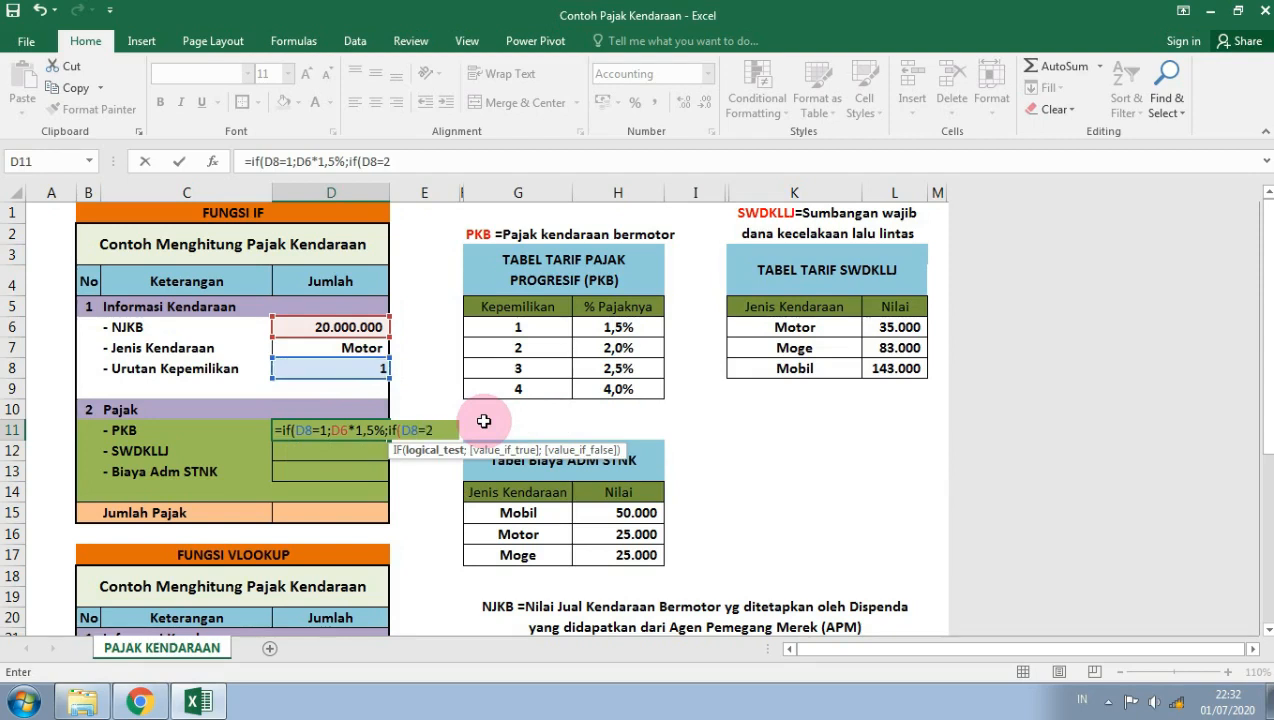
{"action": "type", "text": ";"}
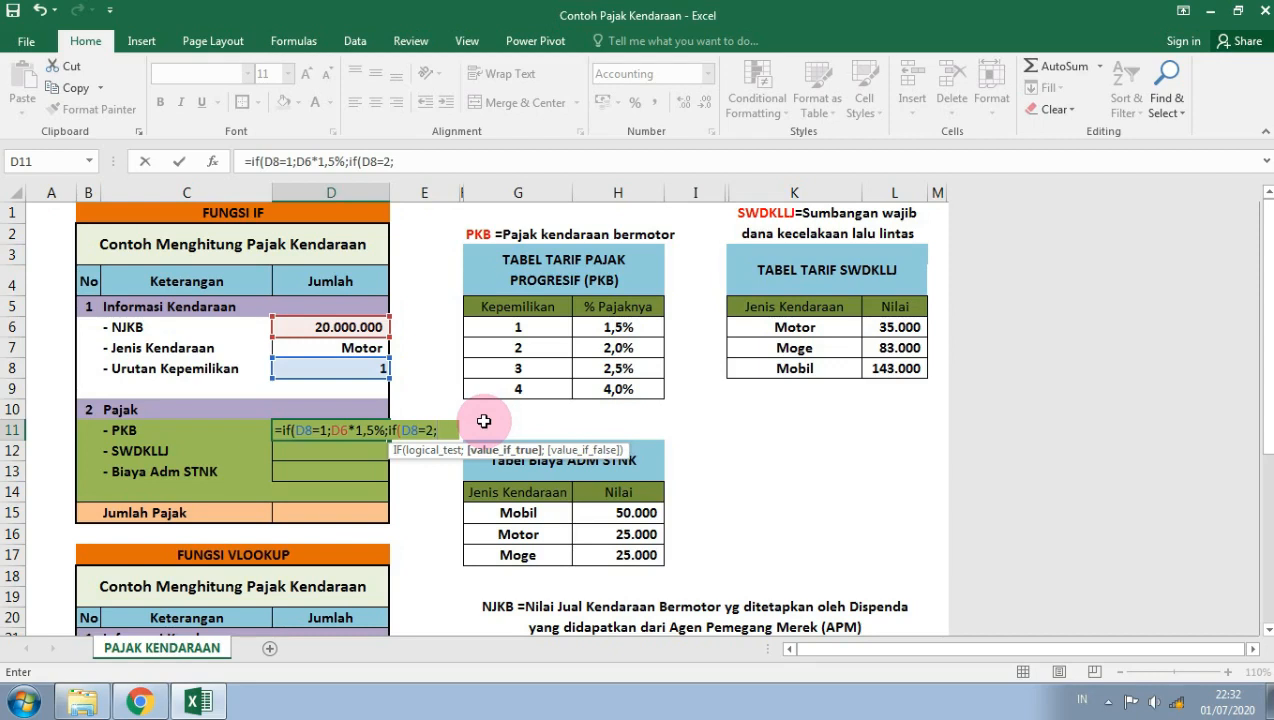
{"action": "left_click", "coordinate": [360, 328]}
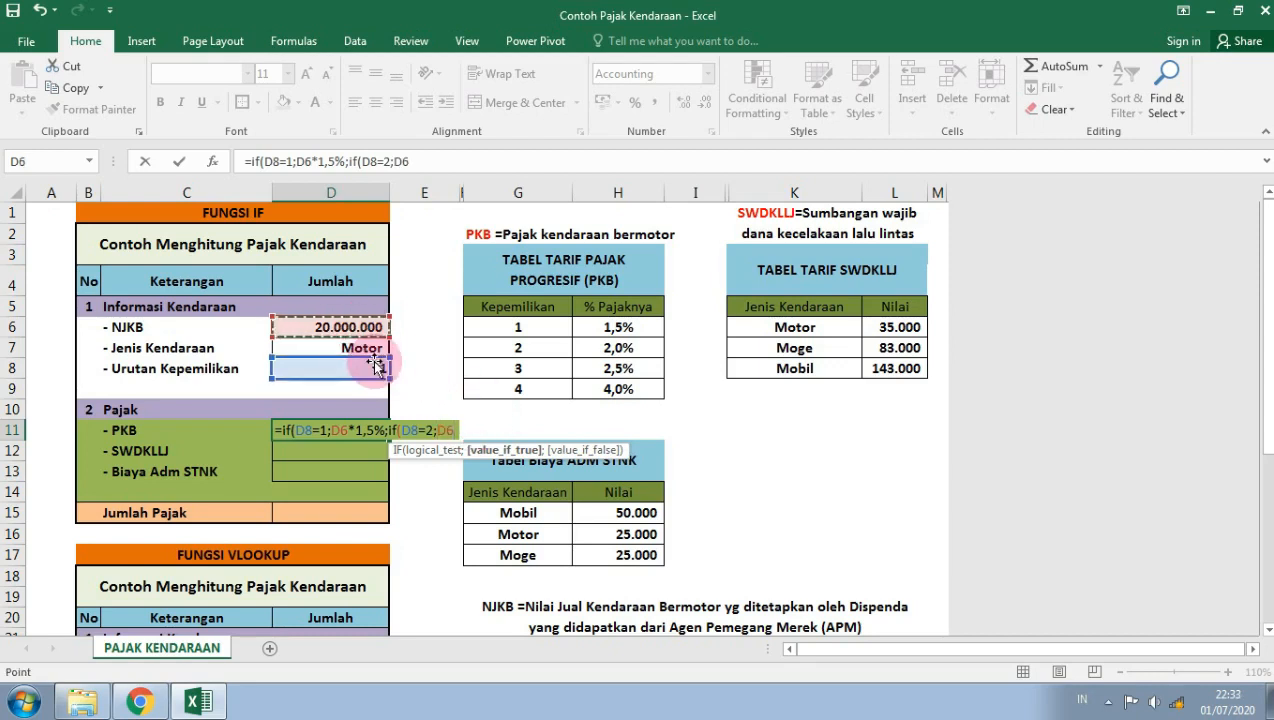
{"action": "type", "text": "*"}
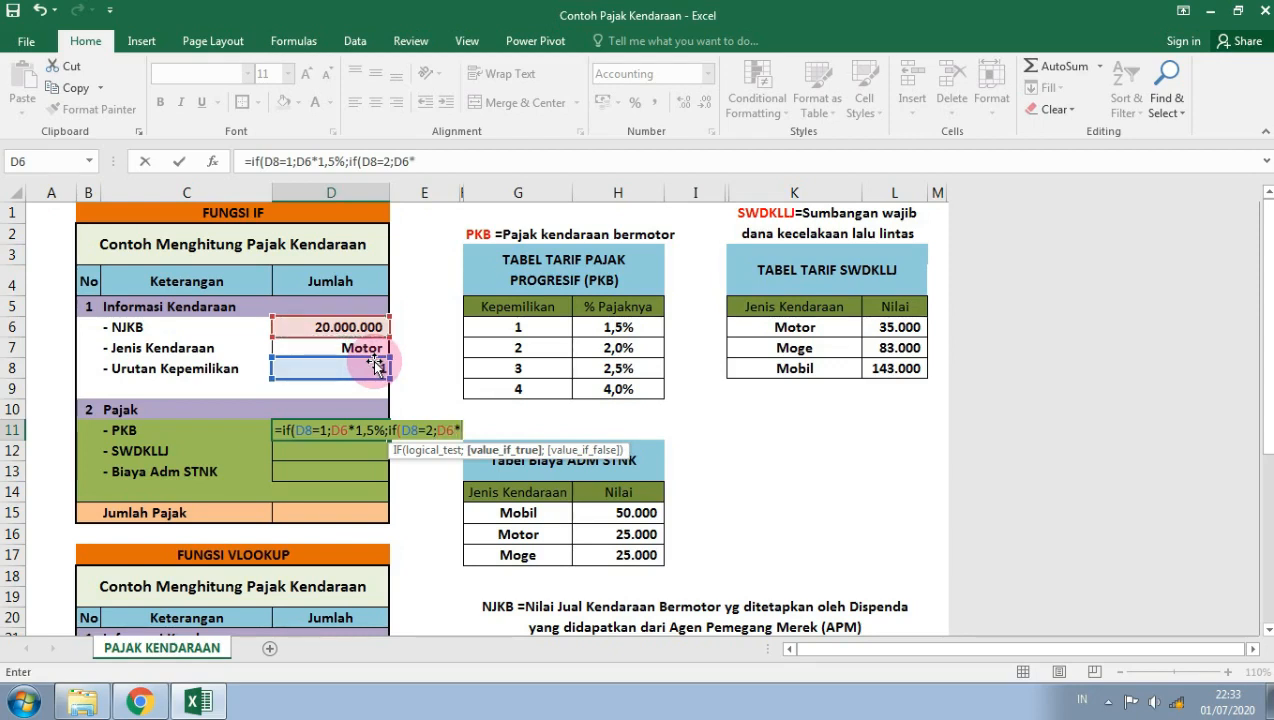
{"action": "type", "text": "2"}
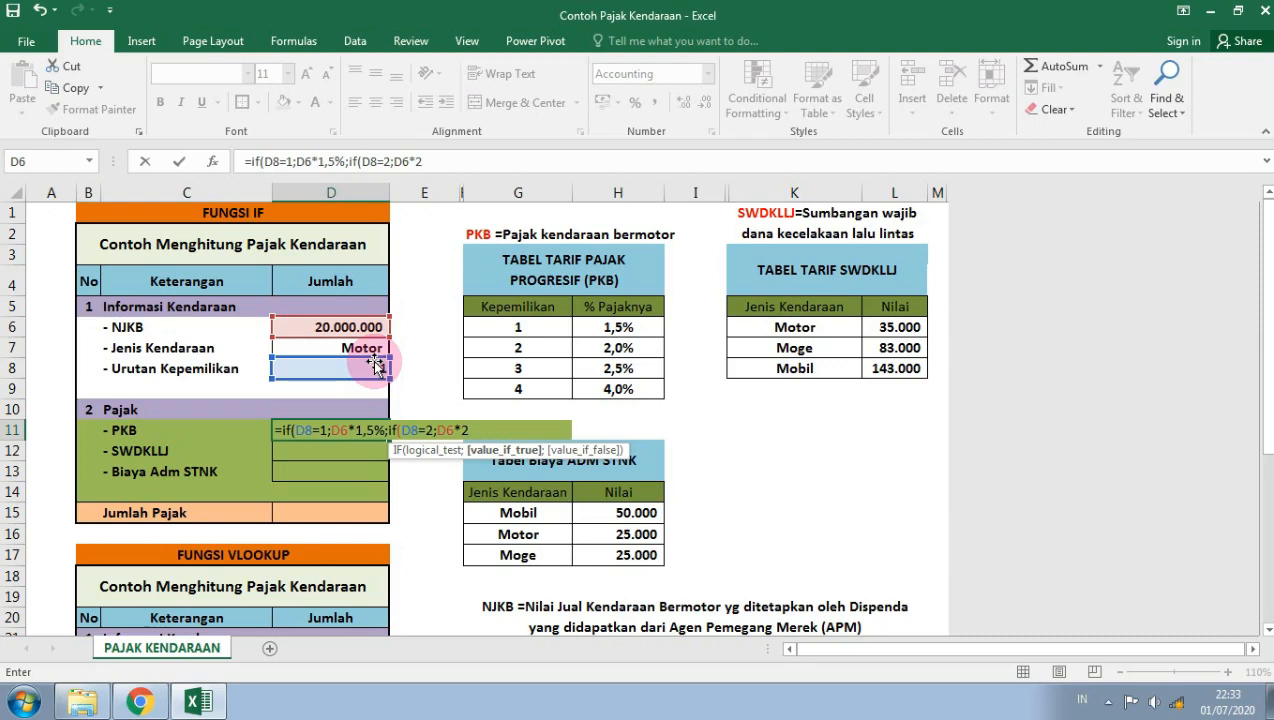
{"action": "type", "text": "%;if"}
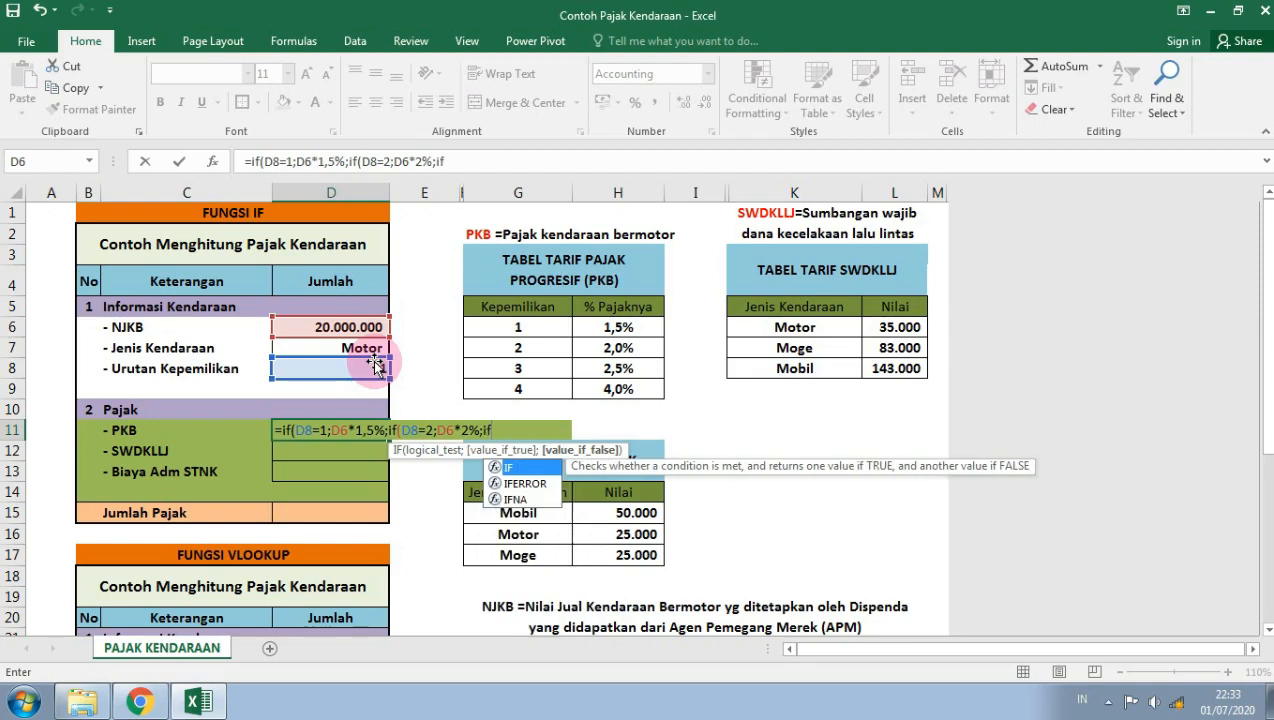
Step: Fill the third nested IF of the PKB formula in D11 with condition D8=3 and result D6*2,5%
{"action": "type", "text": "("}
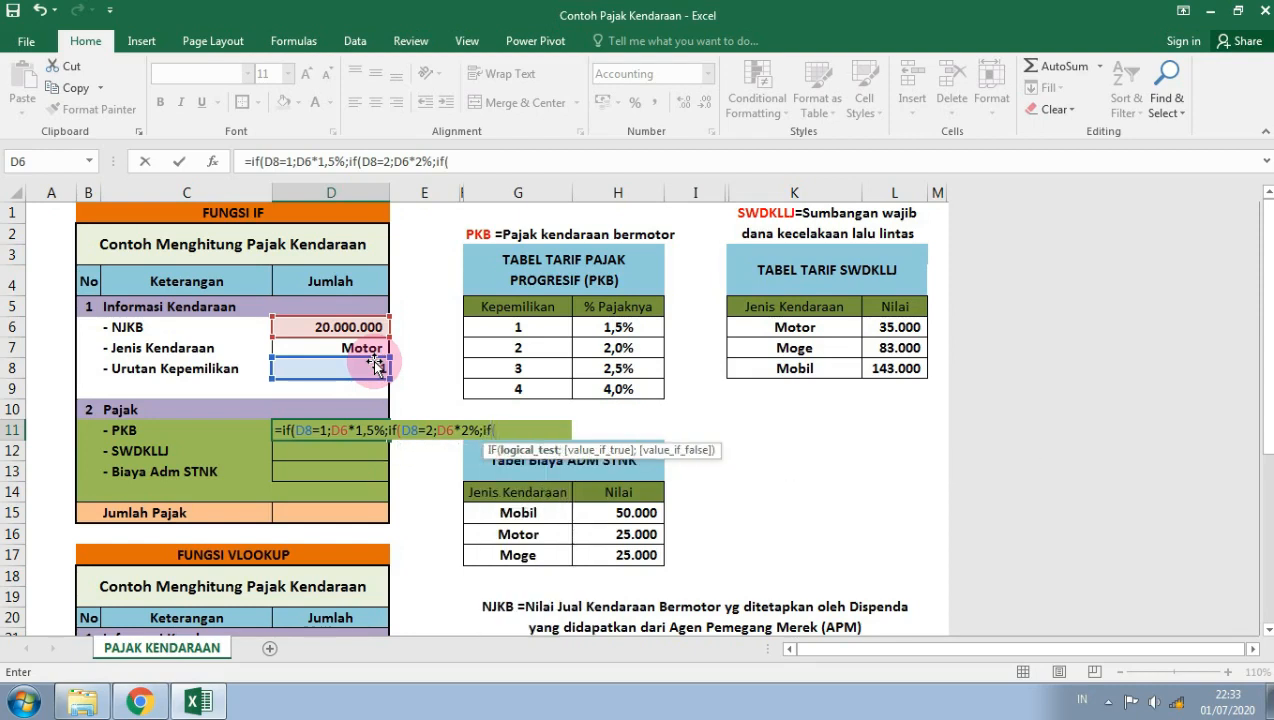
{"action": "left_click", "coordinate": [375, 366]}
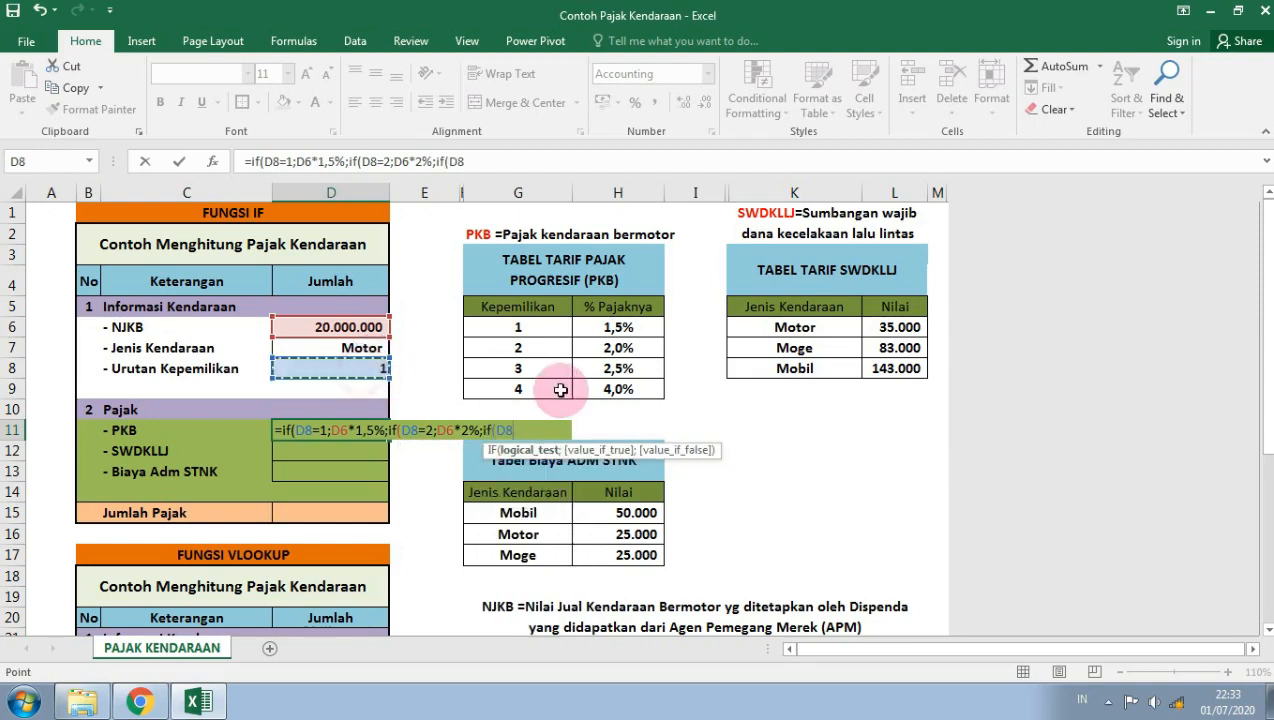
{"action": "type", "text": "=3"}
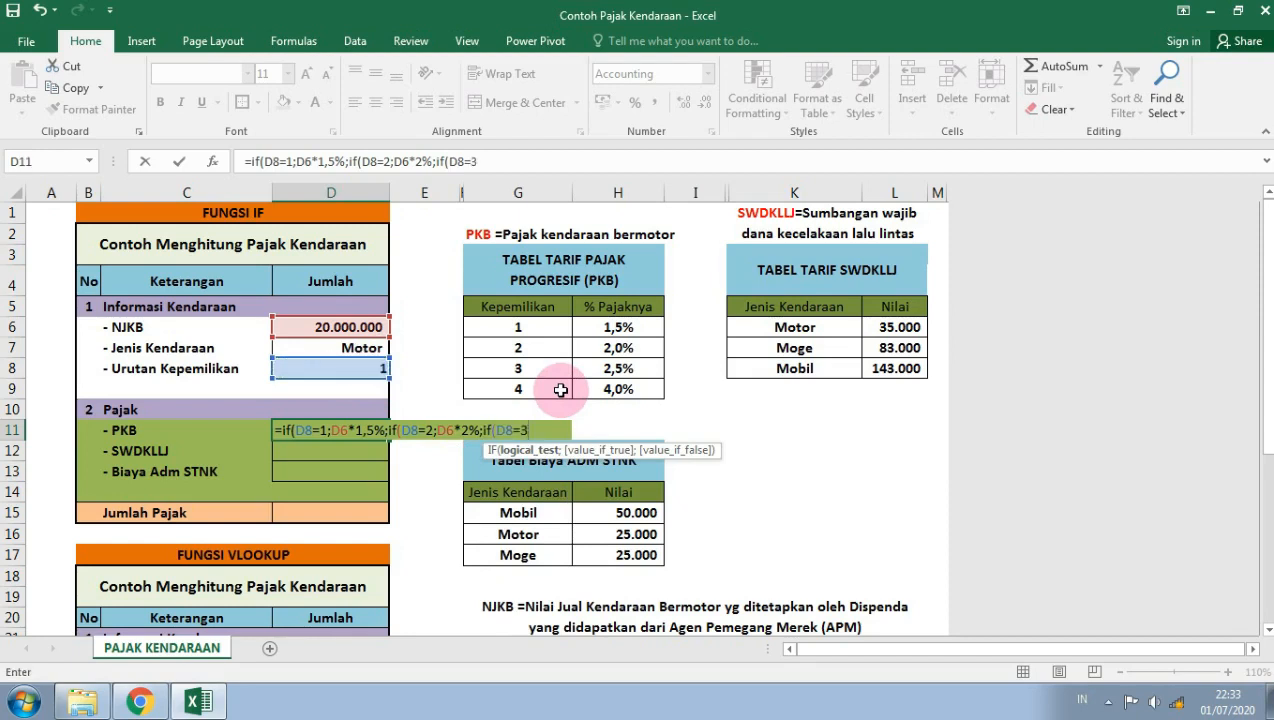
{"action": "type", "text": ";"}
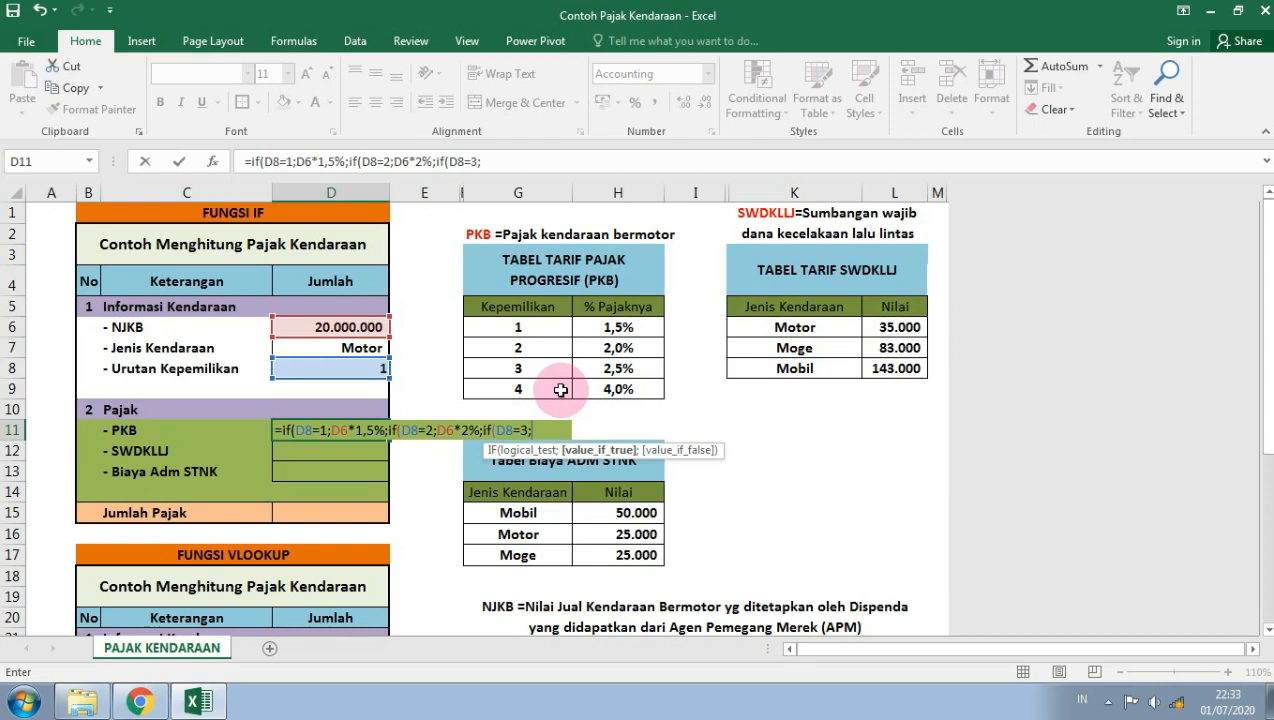
{"action": "type", "text": "d6"}
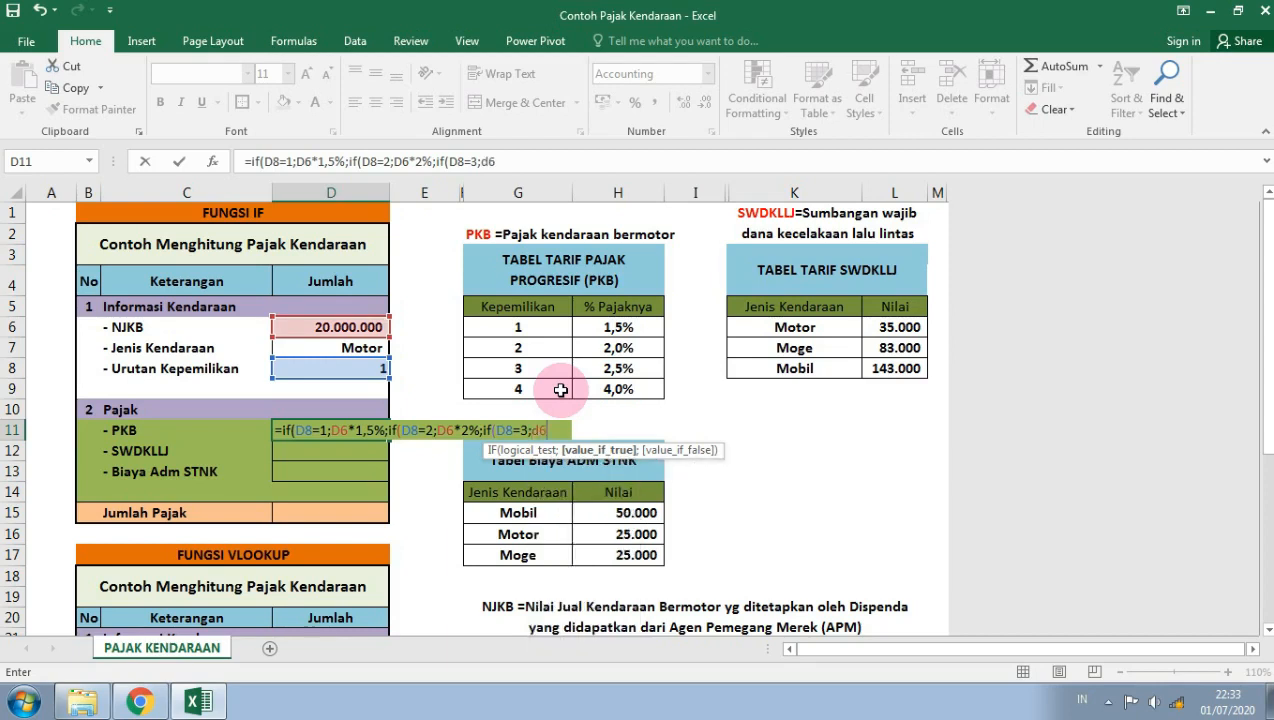
{"action": "key", "text": "BackSpace"}
{"action": "key", "text": "BackSpace"}
{"action": "type", "text": "D6"}
{"action": "type", "text": "*2,5%"}
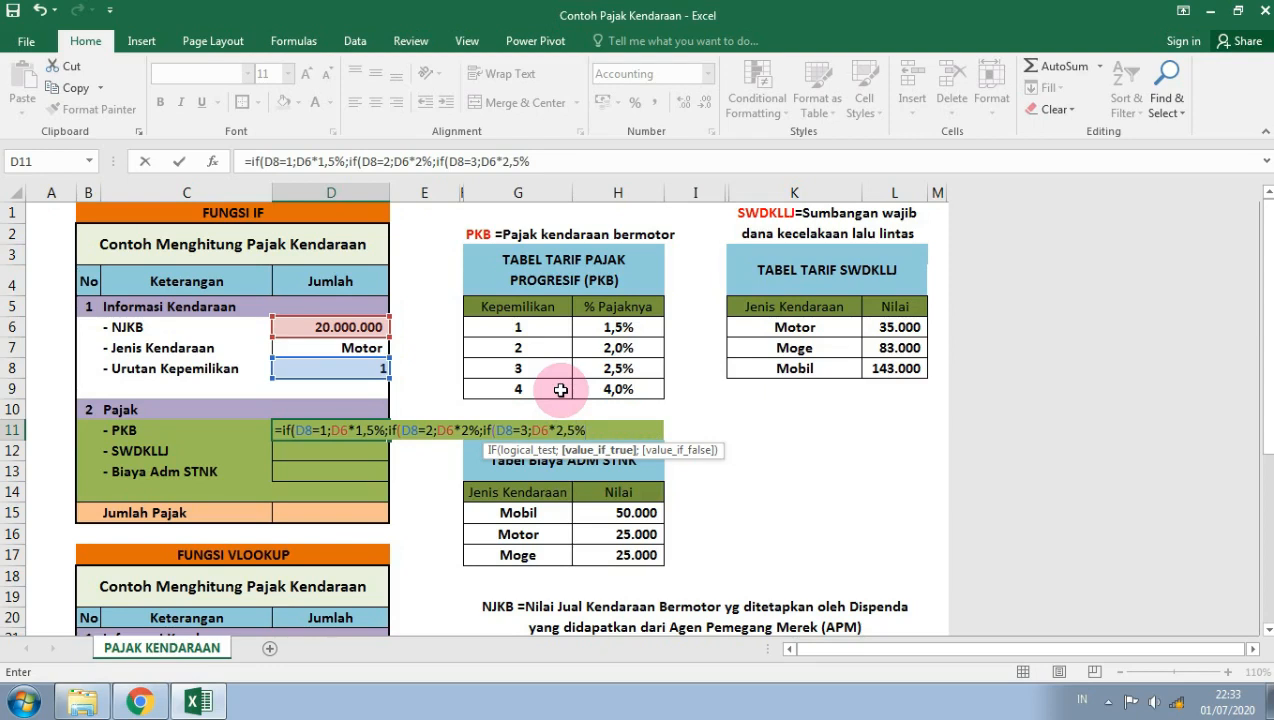
Step: Add a fourth nested IF to the PKB formula in D11 with condition D8=4 and result D6*4%
{"action": "type", "text": ";IF"}
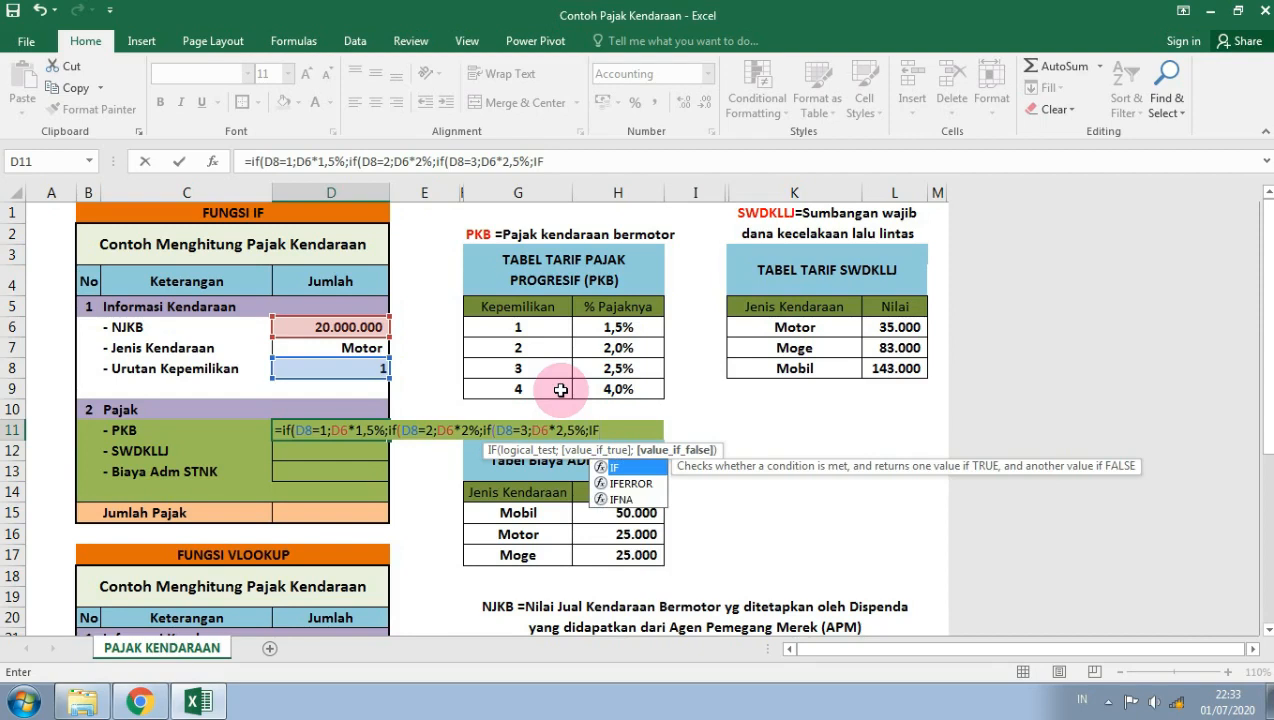
{"action": "type", "text": "("}
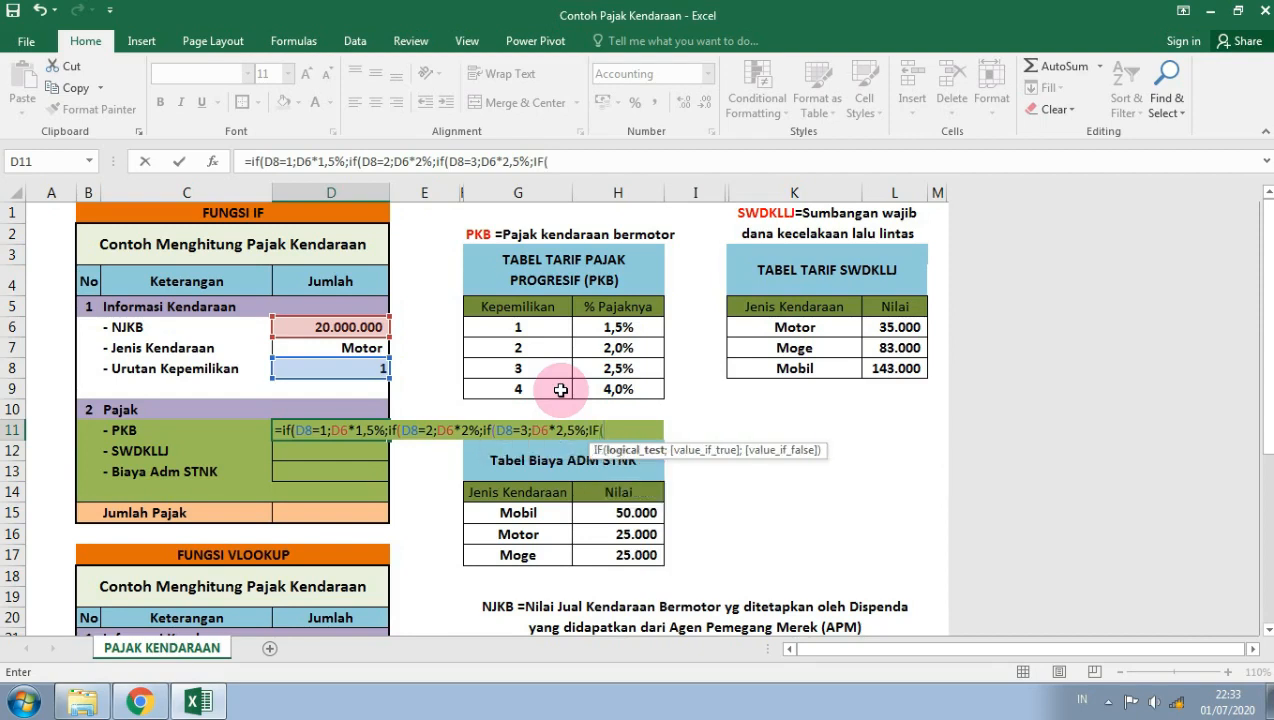
{"action": "left_click", "coordinate": [360, 366]}
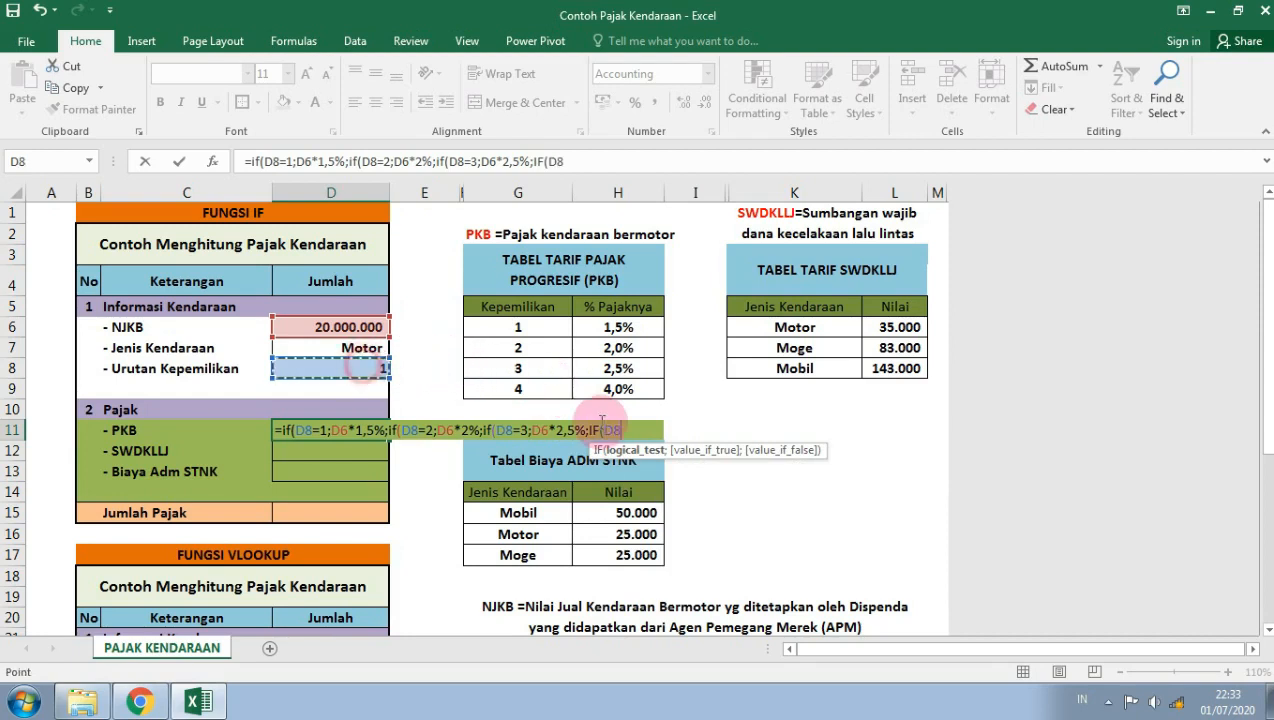
{"action": "type", "text": "="}
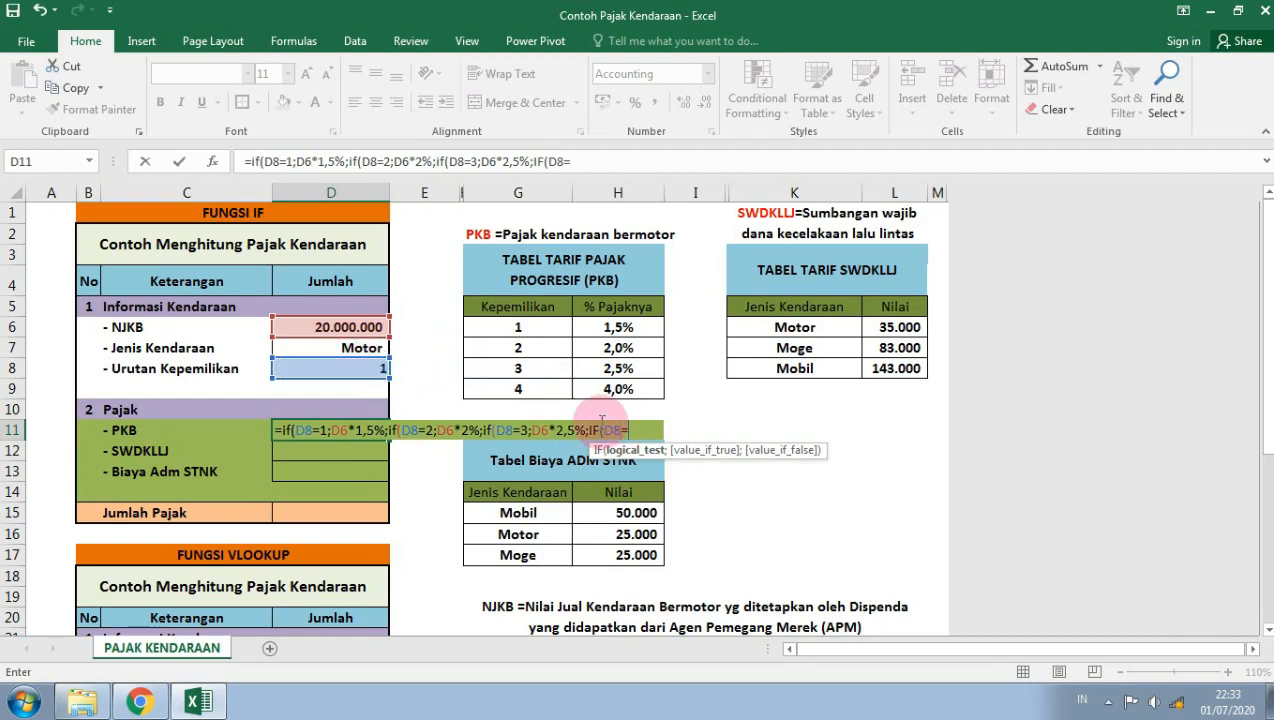
{"action": "type", "text": "4;"}
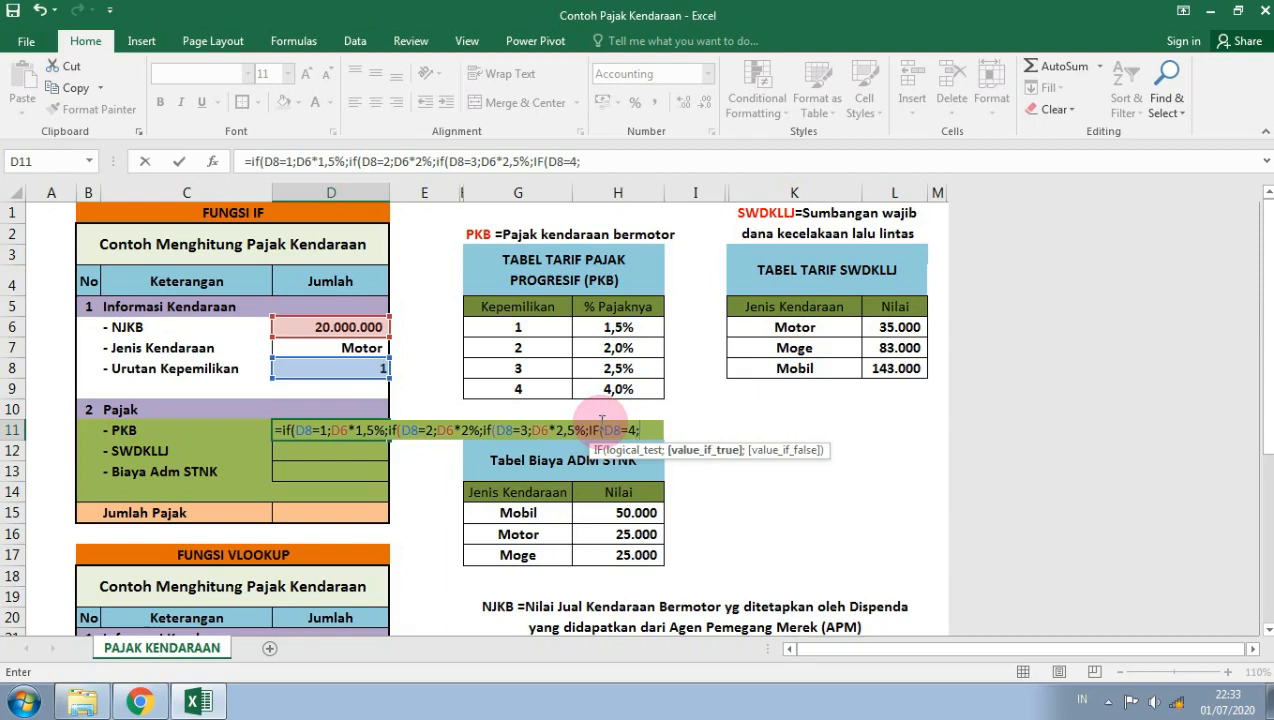
{"action": "left_click", "coordinate": [333, 325]}
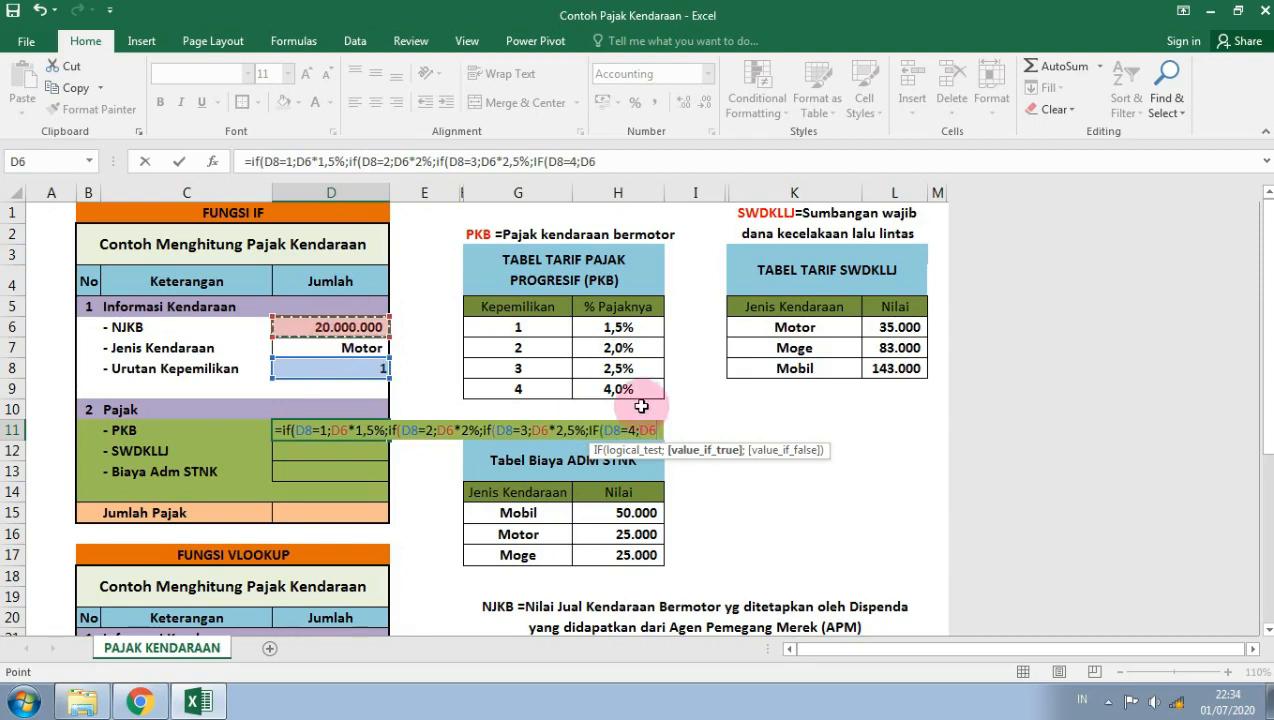
{"action": "type", "text": "*"}
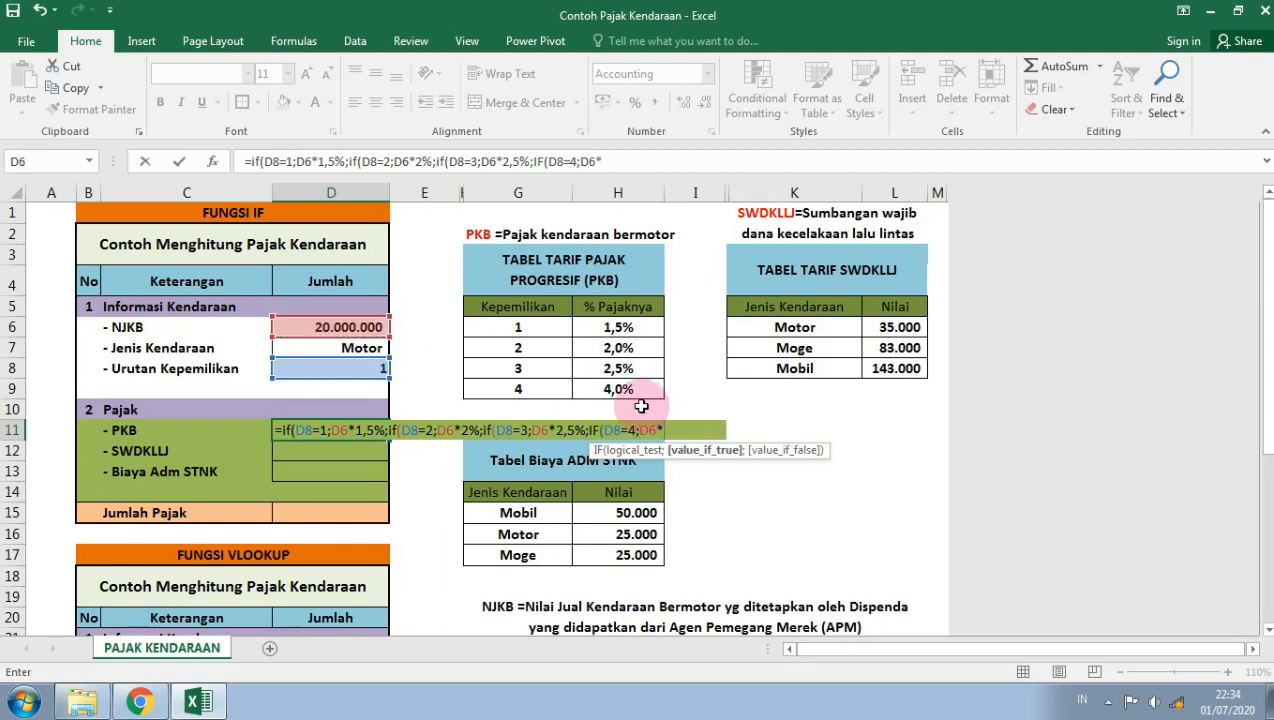
{"action": "type", "text": "4%;"}
Step: Set the final false value of the PKB formula to 0, close all four IF functions and enter the formula in D11
{"action": "type", "text": "0"}
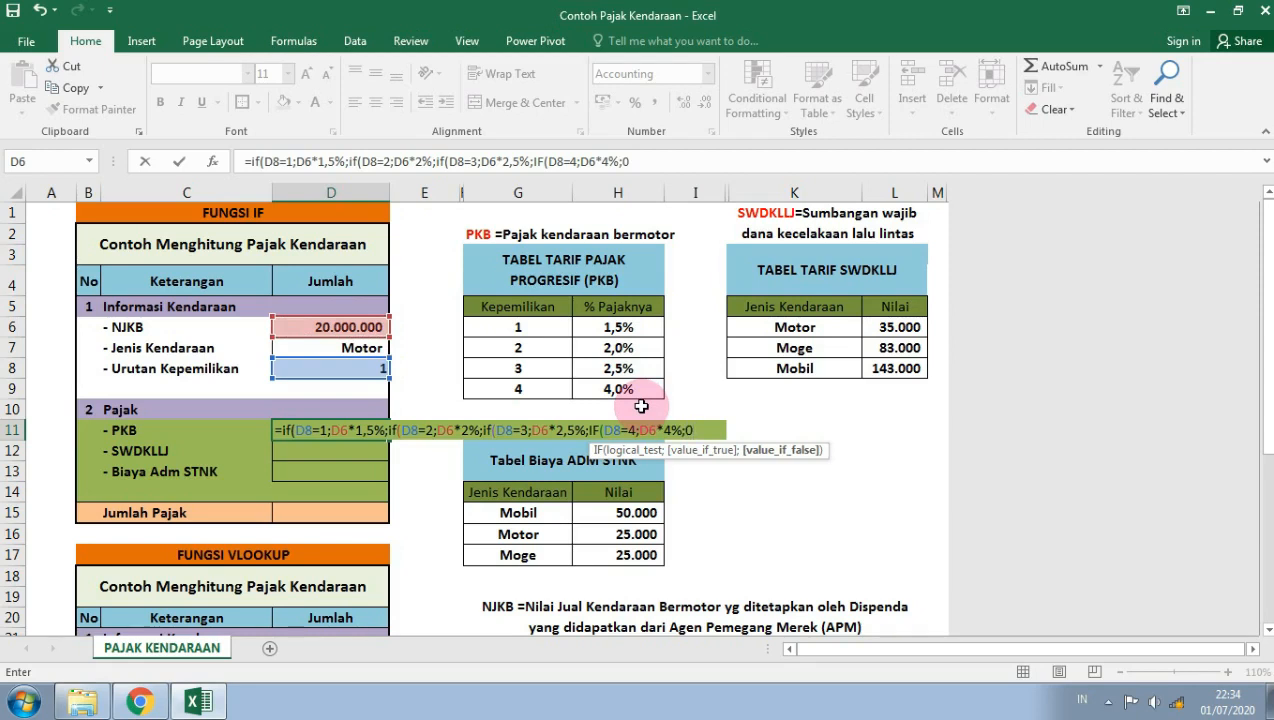
{"action": "type", "text": "))))"}
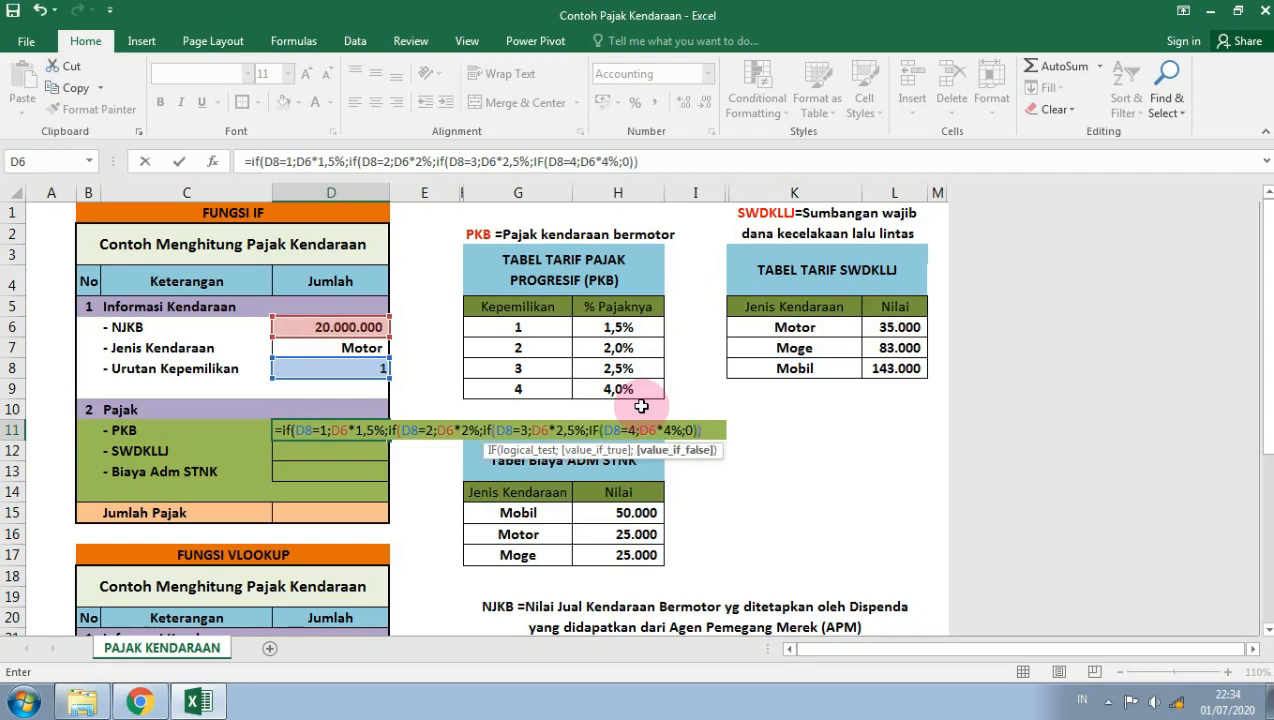
{"action": "type", "text": ")"}
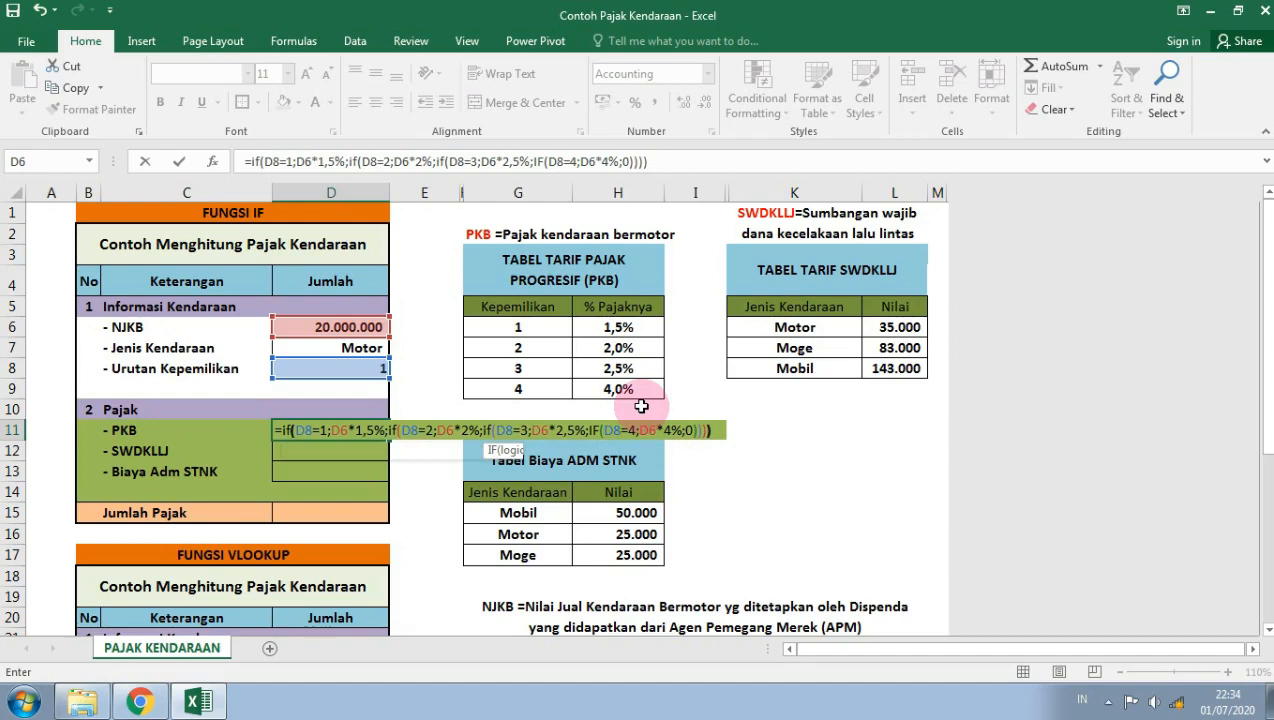
{"action": "key", "text": "Return"}
{"action": "key", "text": "Up"}
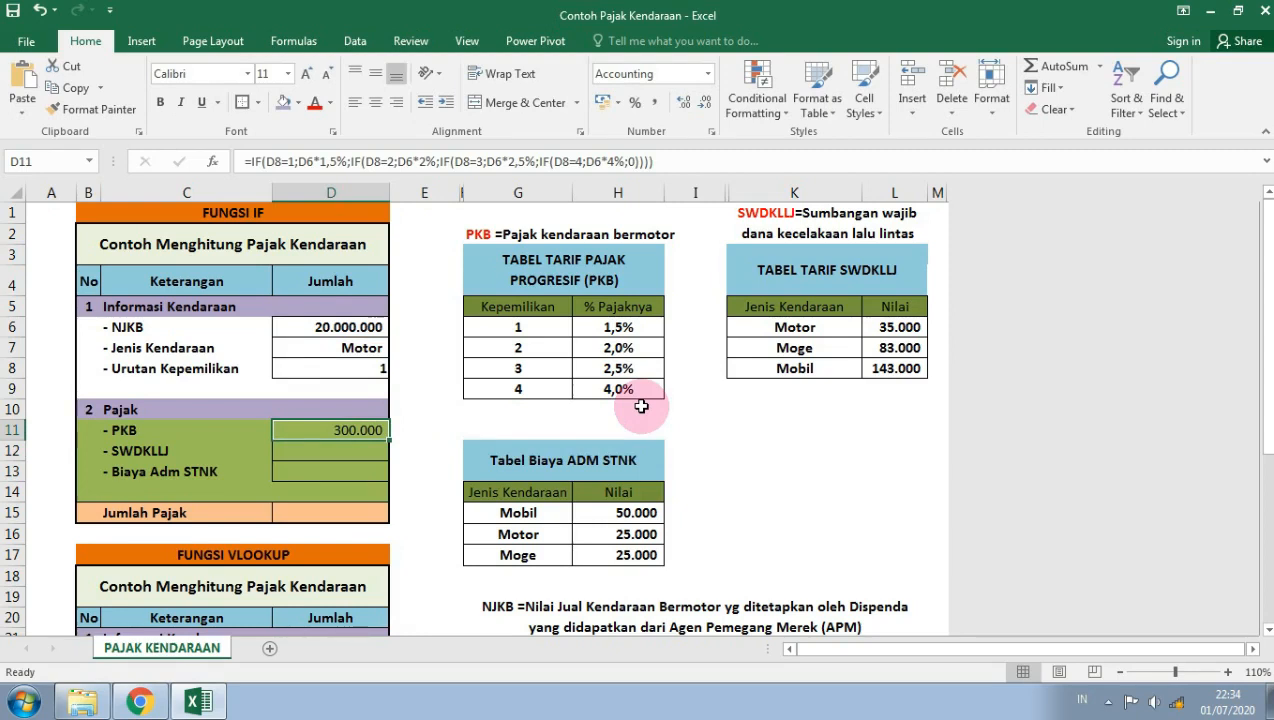
Step: Check the PKB result with a temporary formula =1,5%*D6 in cell E11, and clear that cell
{"action": "key", "text": "Up"}
{"action": "key", "text": "Up"}
{"action": "key", "text": "Up"}
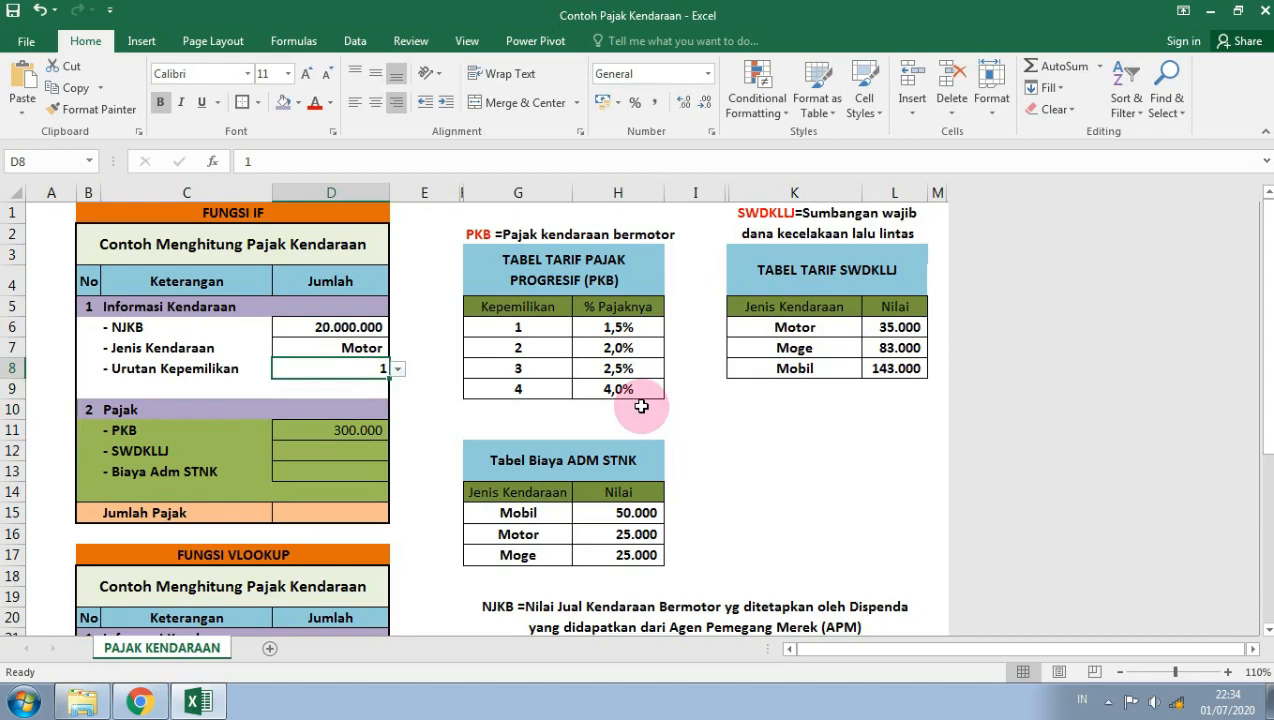
{"action": "key", "text": "Up"}
{"action": "key", "text": "Up"}
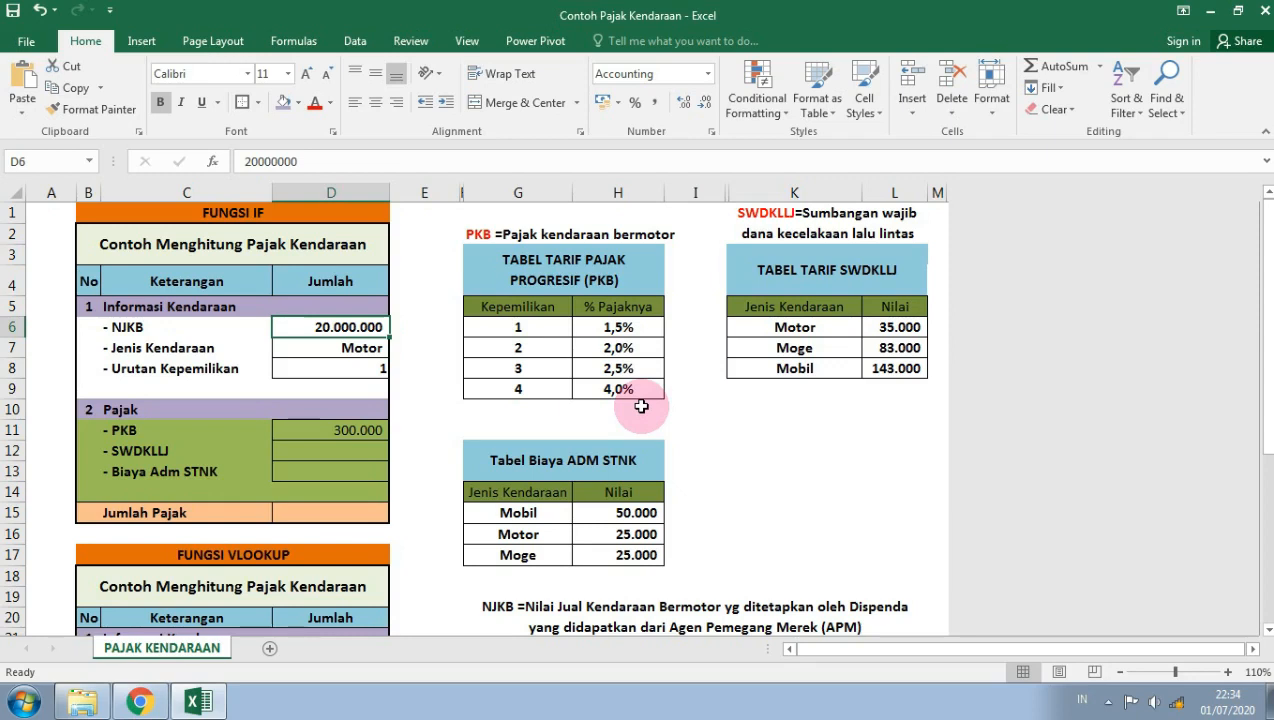
{"action": "key", "text": "Down"}
{"action": "key", "text": "Down"}
{"action": "key", "text": "Down"}
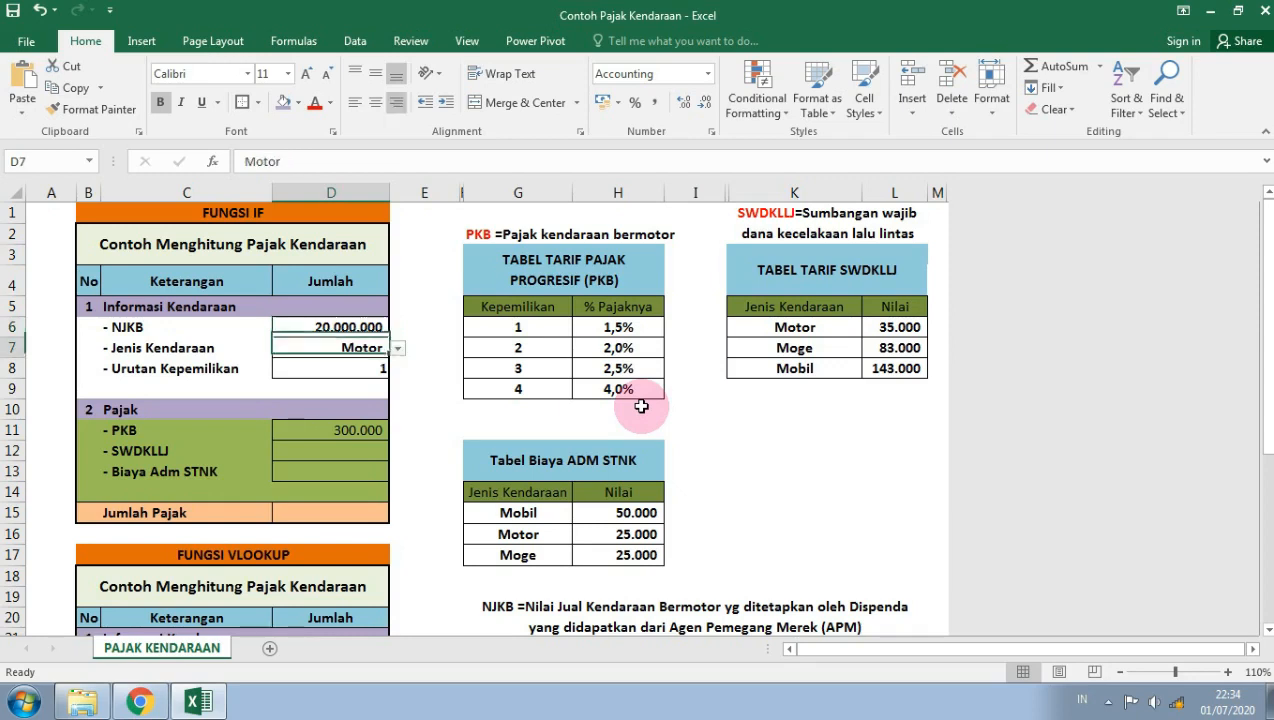
{"action": "key", "text": "Right"}
{"action": "key", "text": "Down"}
{"action": "key", "text": "Down"}
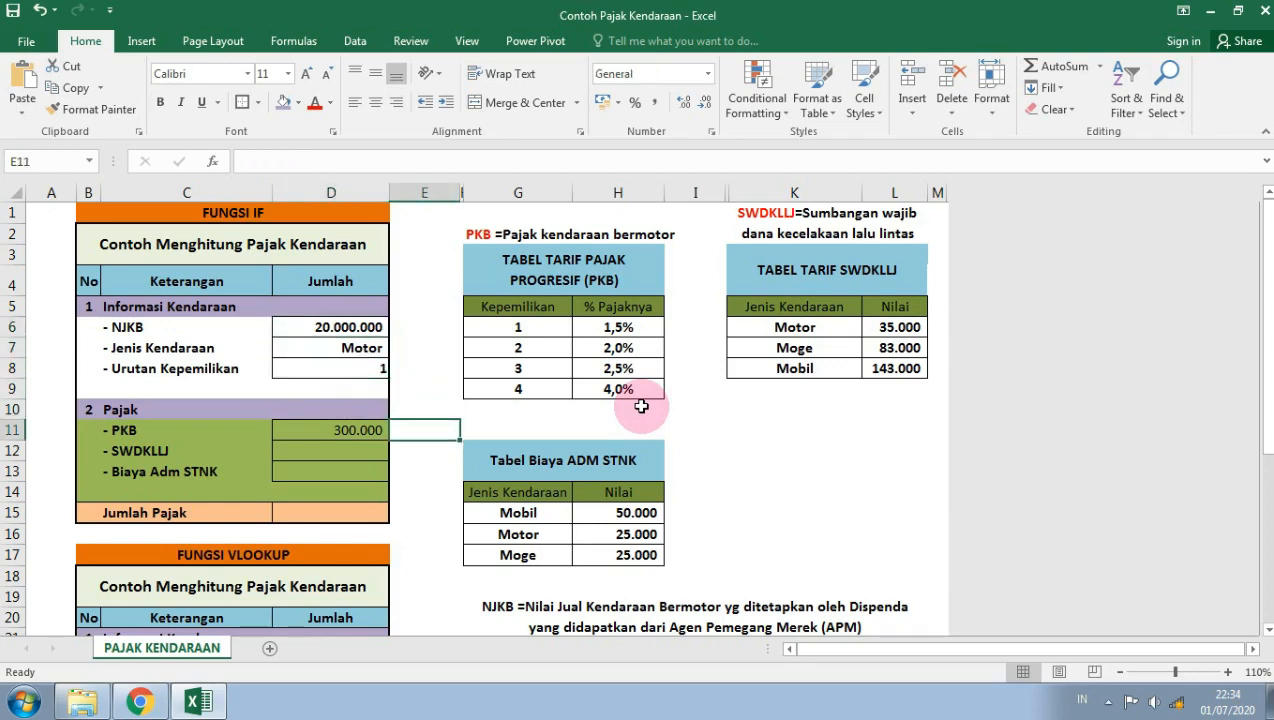
{"action": "type", "text": "=1,5%*"}
{"action": "key", "text": "Up"}
{"action": "key", "text": "Up"}
{"action": "key", "text": "Up"}
{"action": "key", "text": "Up"}
{"action": "key", "text": "Up"}
{"action": "key", "text": "Left"}
{"action": "key", "text": "Return"}
{"action": "key", "text": "Up"}
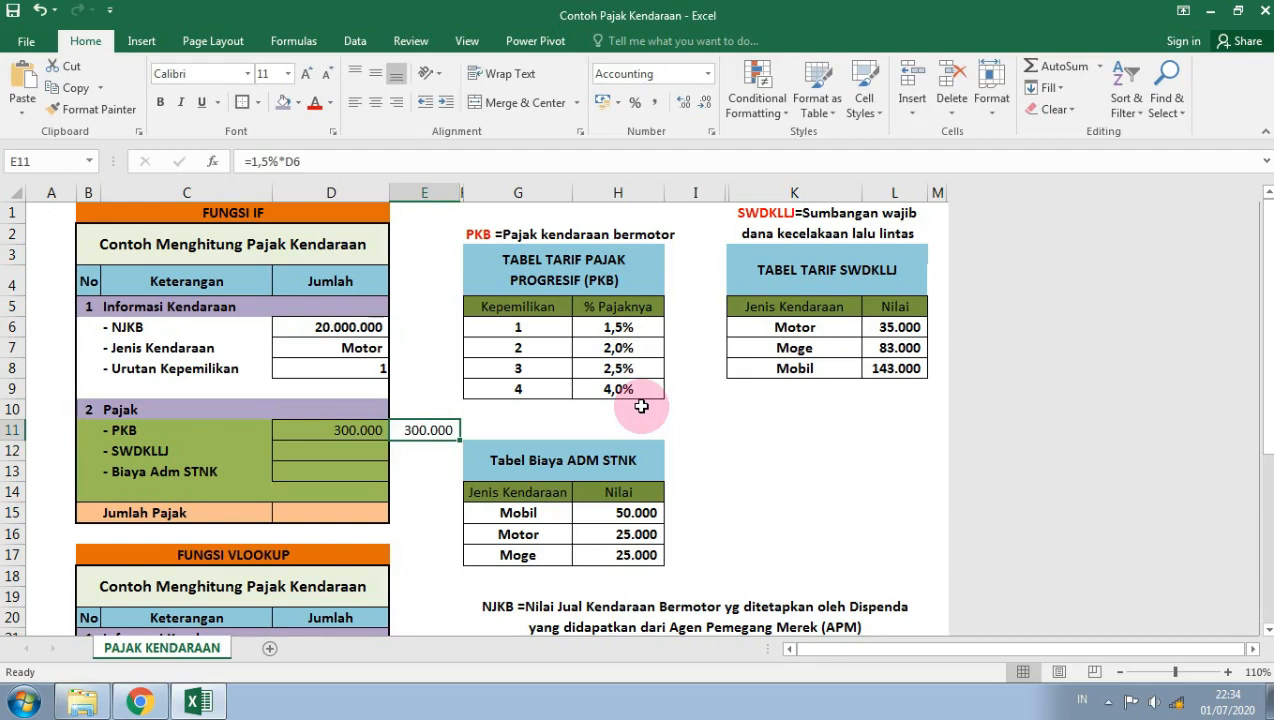
{"action": "key", "text": "Delete"}
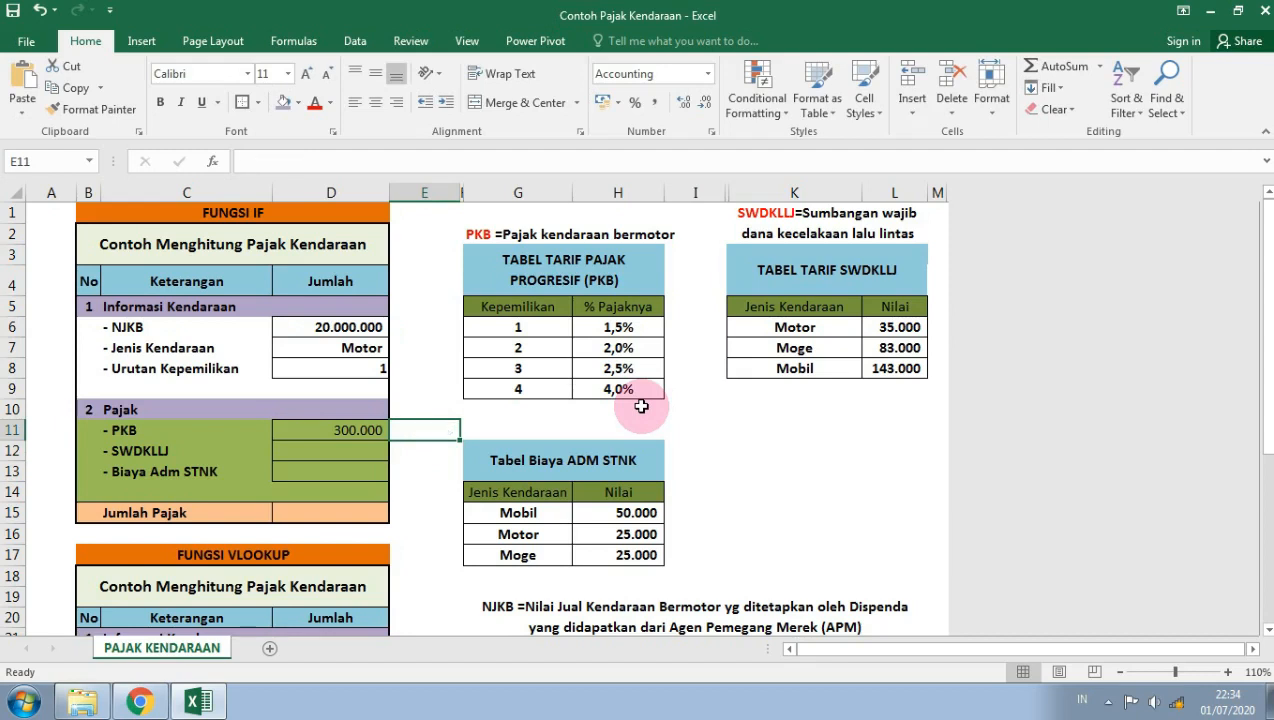
Step: Test the PKB formula by setting Urutan Kepemilikan in D8 to 2, 3 and 4 in turn
{"action": "key", "text": "Left"}
{"action": "key", "text": "Up"}
{"action": "key", "text": "Up"}
{"action": "key", "text": "Up"}
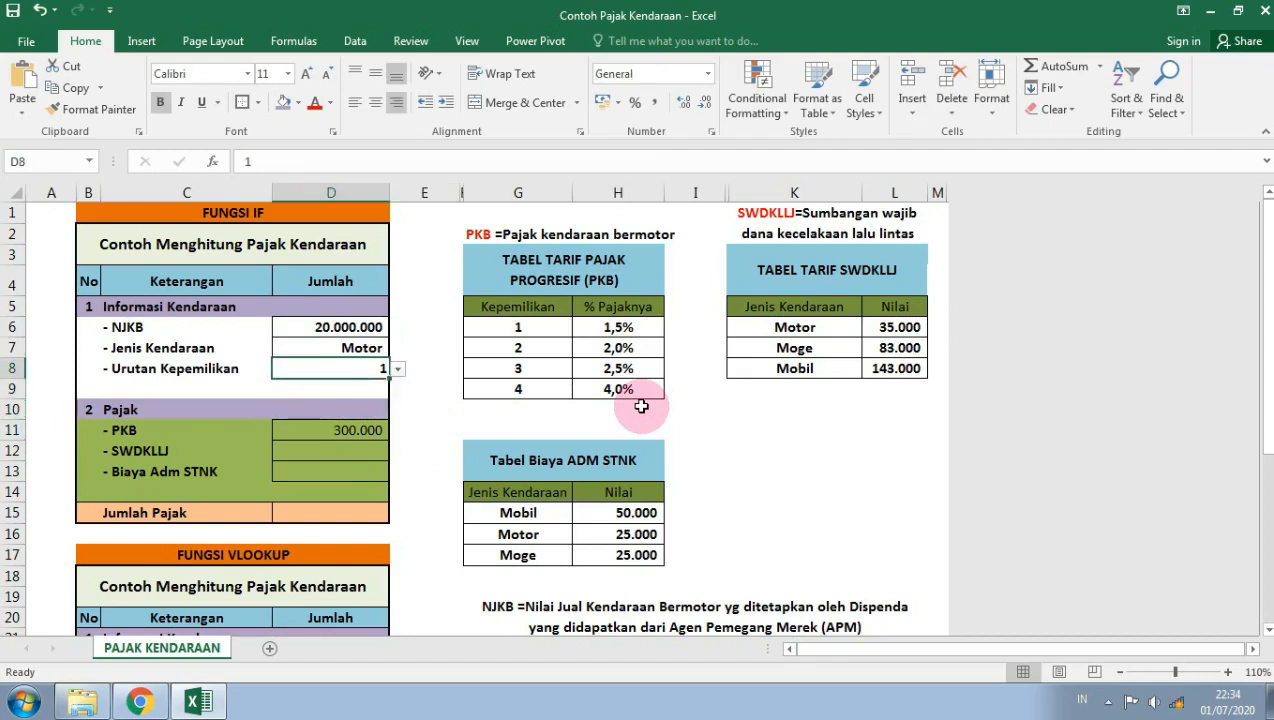
{"action": "type", "text": "2"}
{"action": "key", "text": "Return"}
{"action": "key", "text": "Up"}
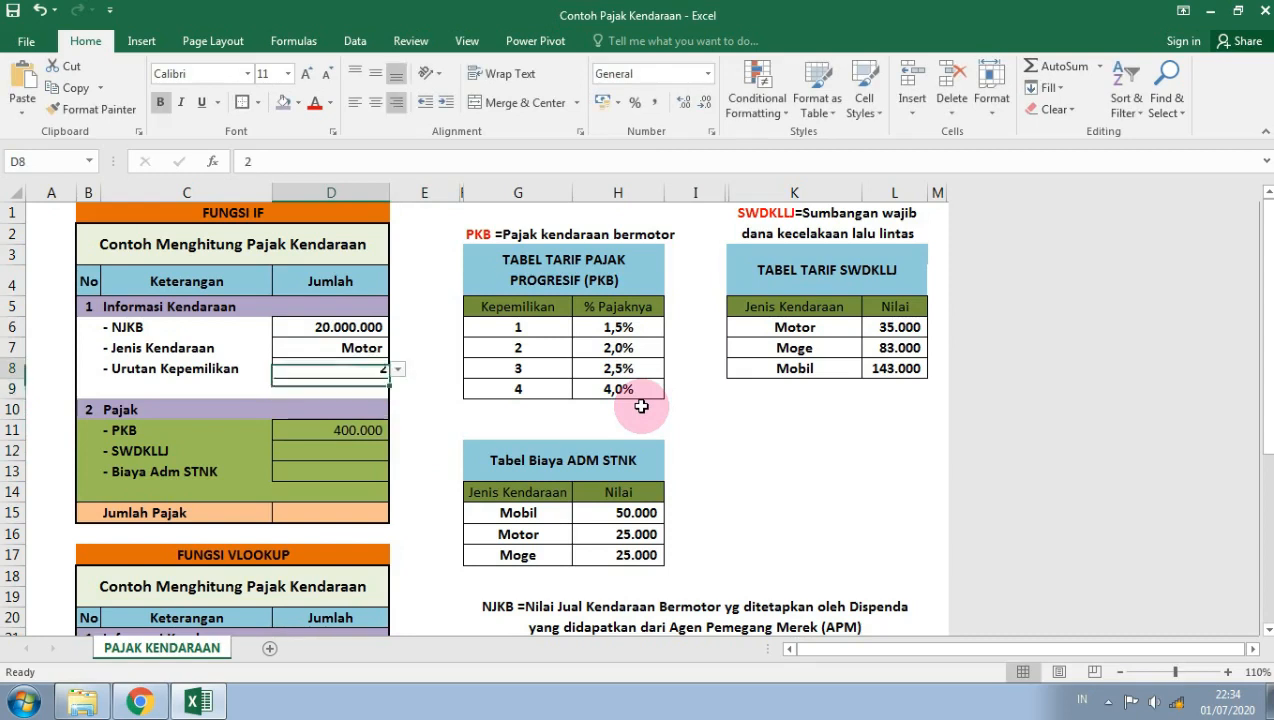
{"action": "type", "text": "3"}
{"action": "key", "text": "Return"}
{"action": "key", "text": "Up"}
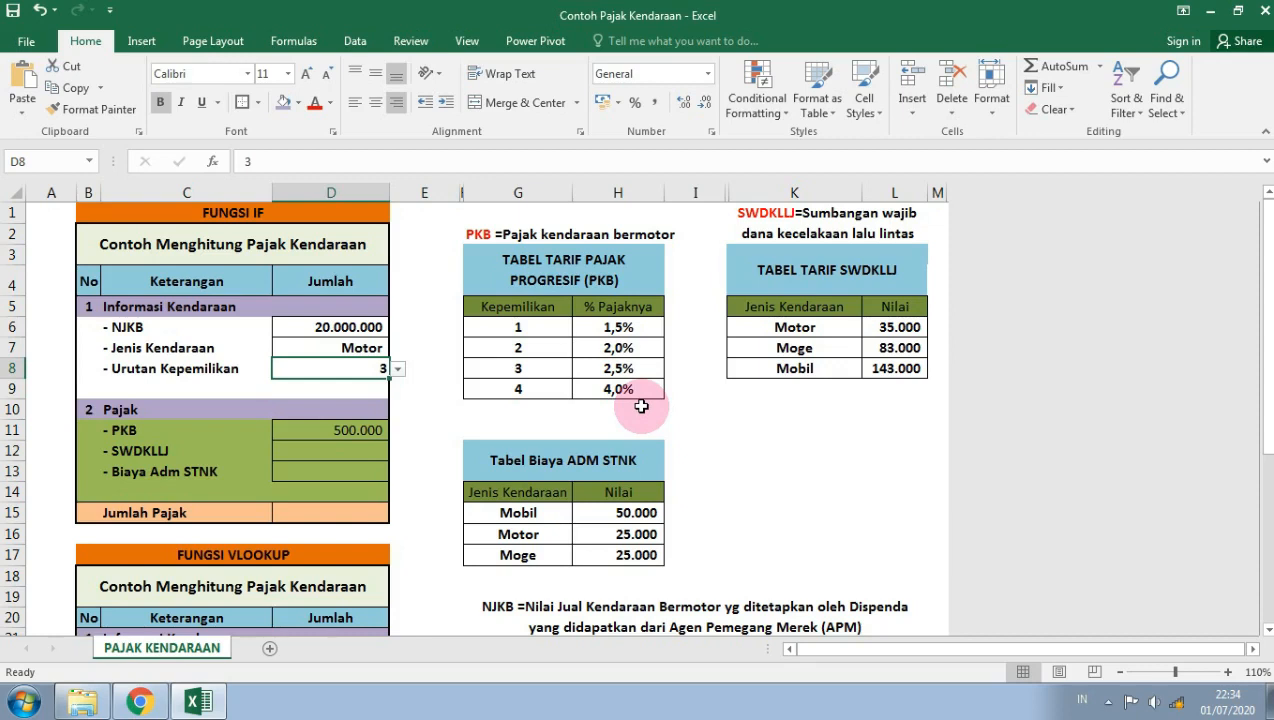
{"action": "type", "text": "4"}
{"action": "key", "text": "Return"}
{"action": "key", "text": "Up"}
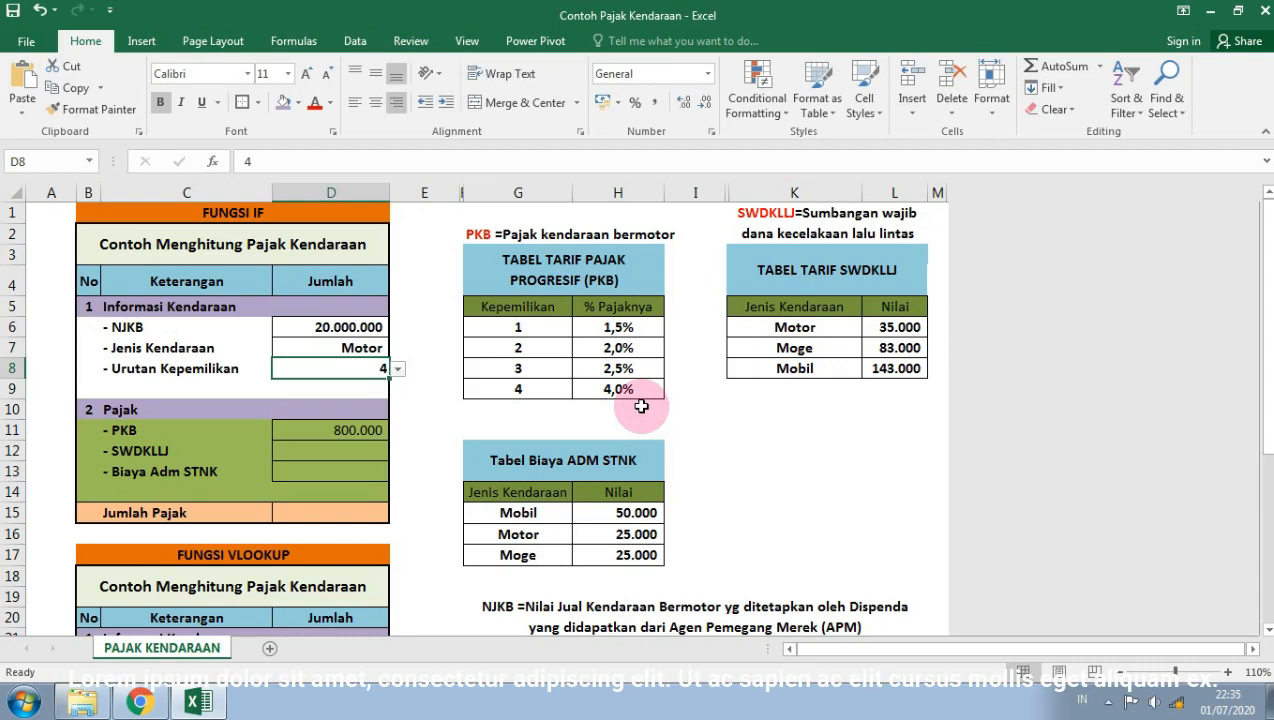
Step: Reset Urutan Kepemilikan in D8 to 1 and select the PKB cell D11 to check its formula
{"action": "type", "text": "1"}
{"action": "key", "text": "Return"}
{"action": "key", "text": "Down"}
{"action": "key", "text": "Down"}
{"action": "key", "text": "Down"}
{"action": "key", "text": "Up"}
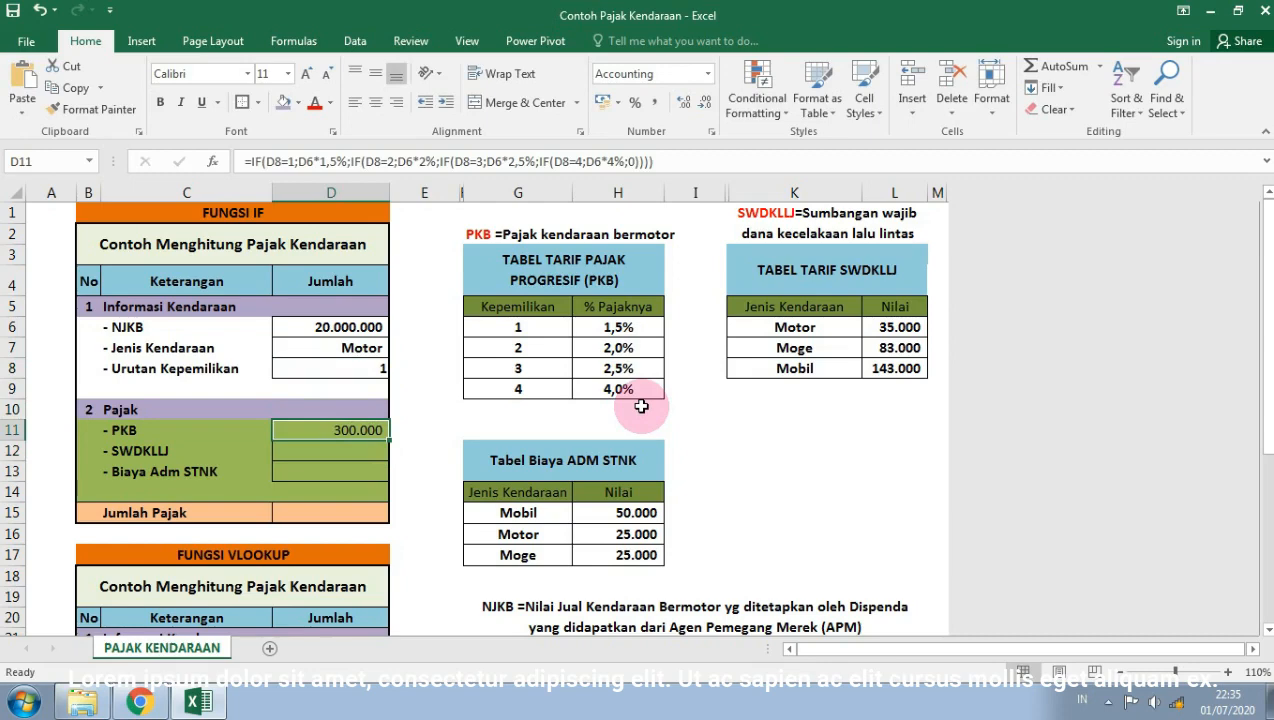
Step: Begin the SWDKLLJ formula in cell D12 with =IF(D7="Motor";35000; to cover the motorcycle tariff
{"action": "key", "text": "Down"}
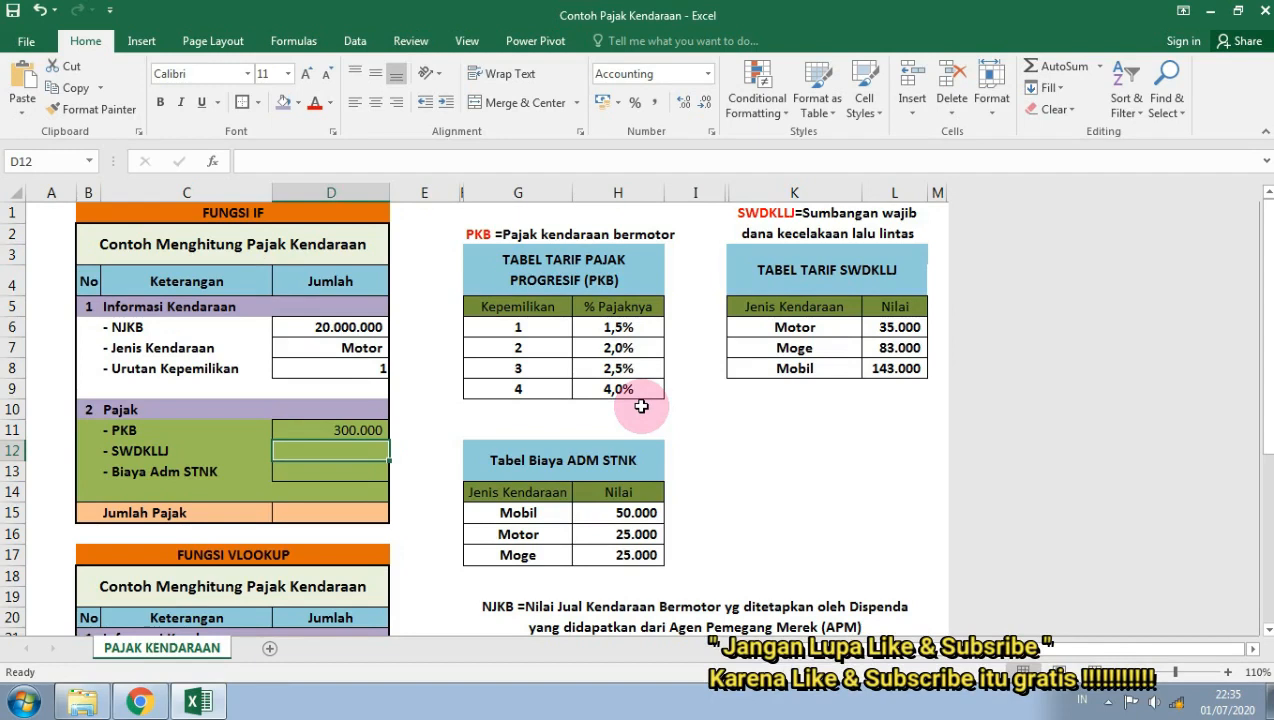
{"action": "type", "text": "=IF"}
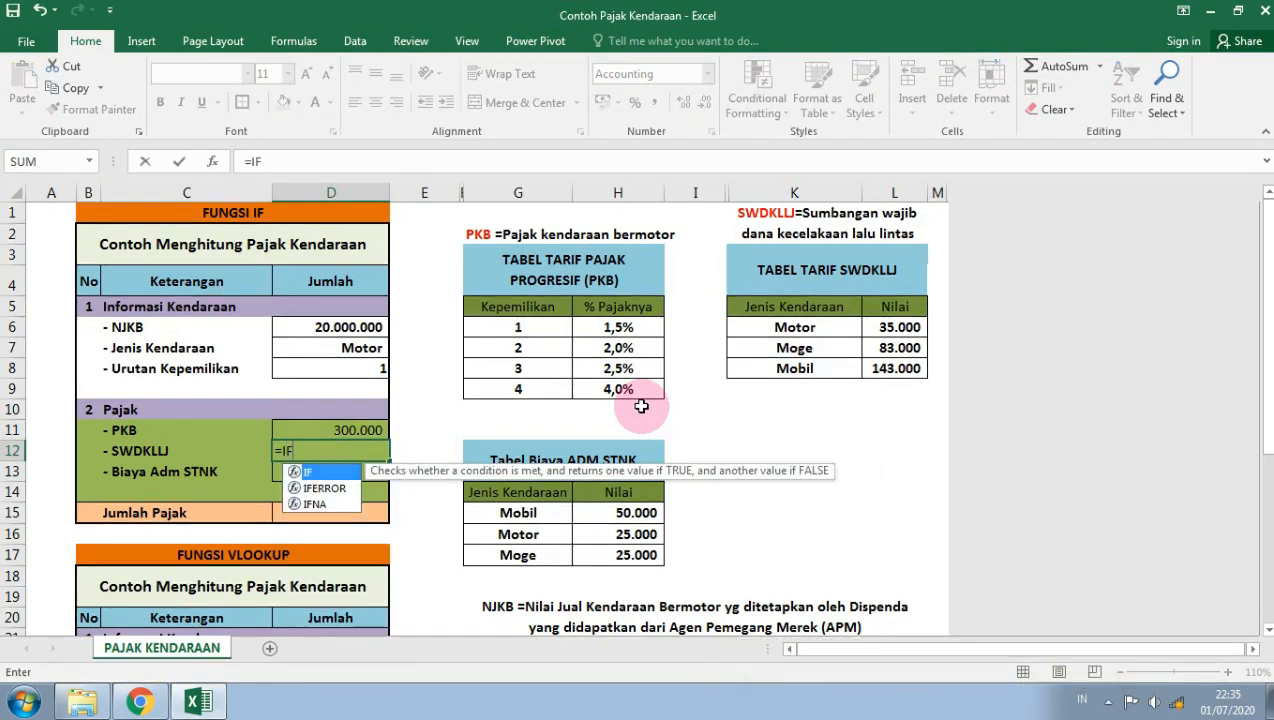
{"action": "type", "text": "("}
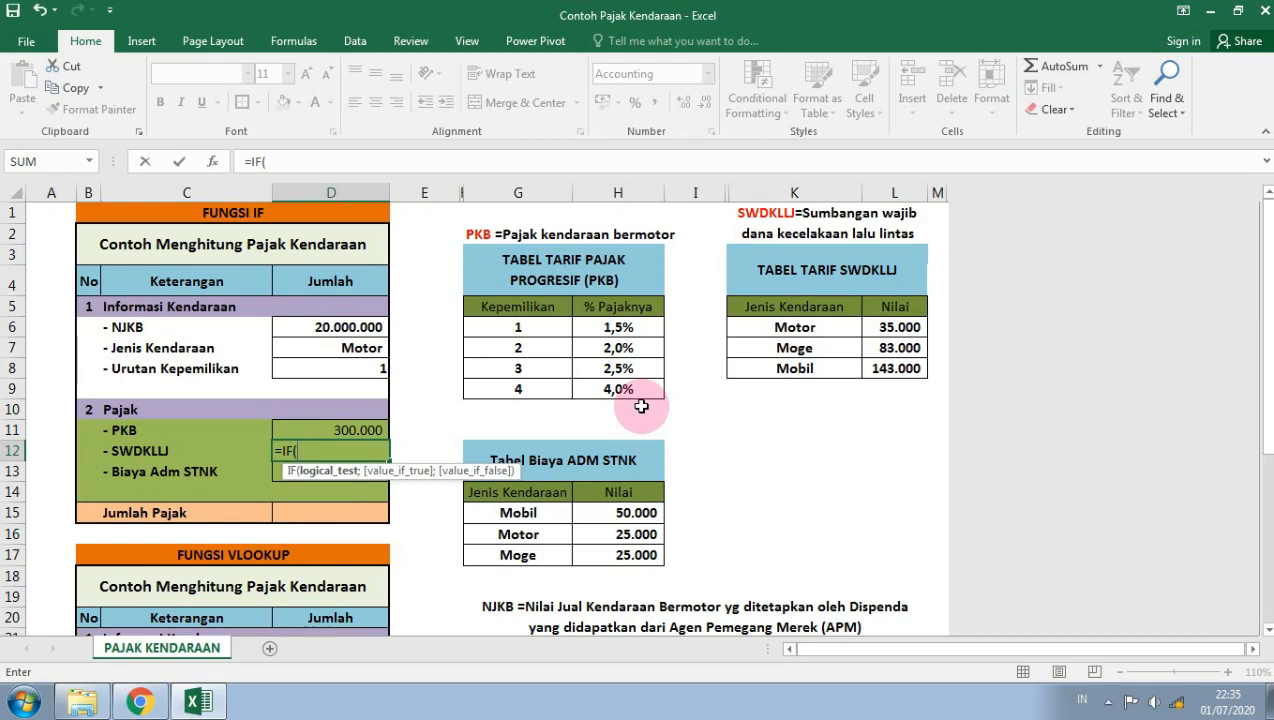
{"action": "left_click", "coordinate": [352, 348]}
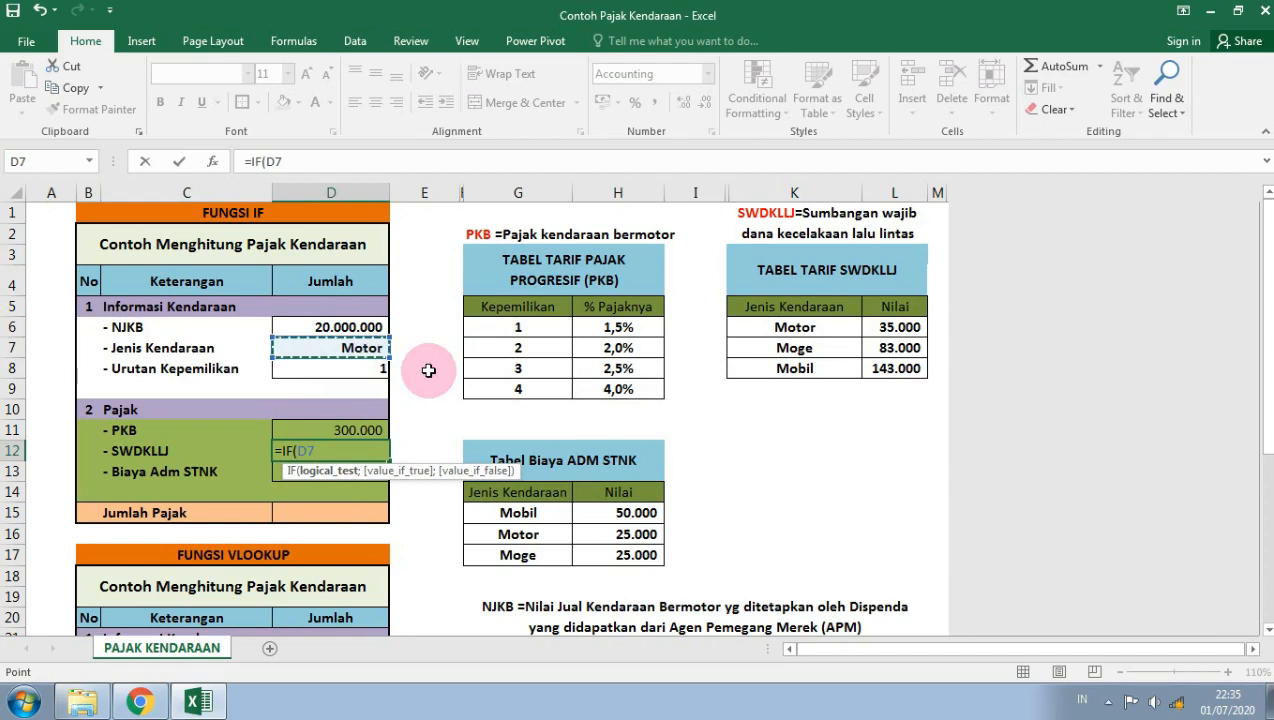
{"action": "type", "text": "="}
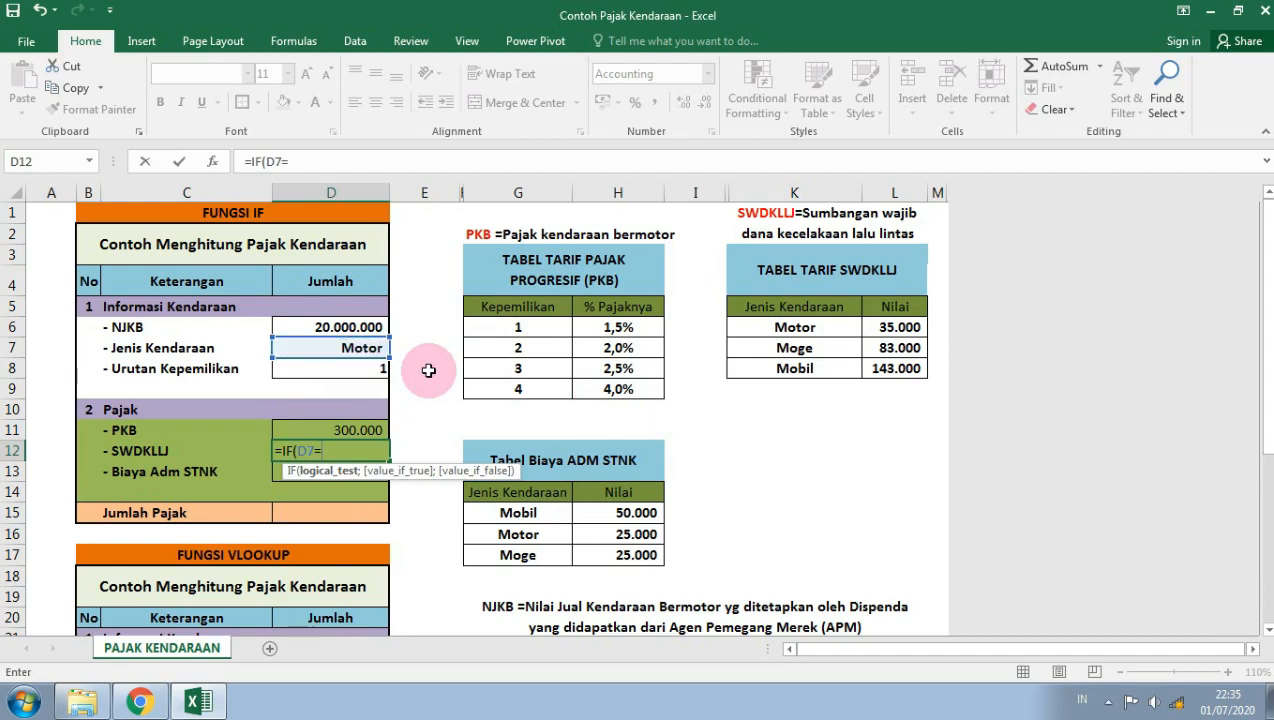
{"action": "type", "text": "\"Motor\";"}
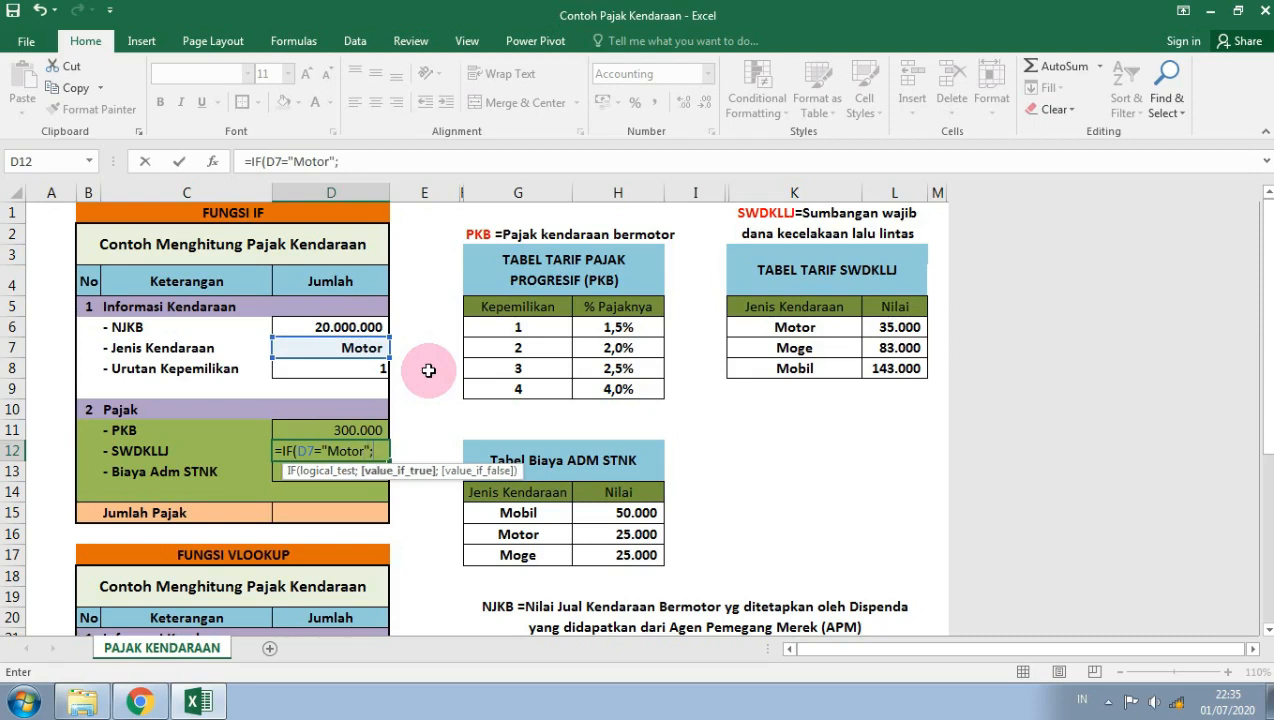
{"action": "type", "text": "35000"}
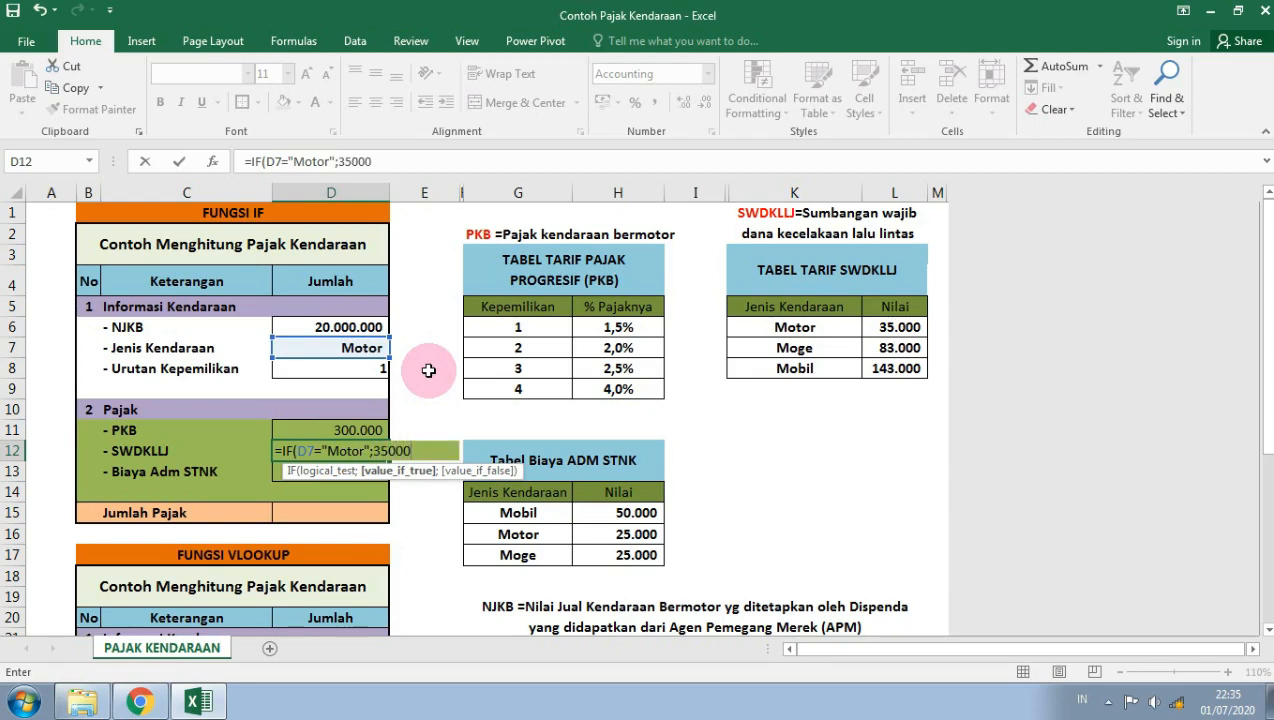
{"action": "type", "text": ";"}
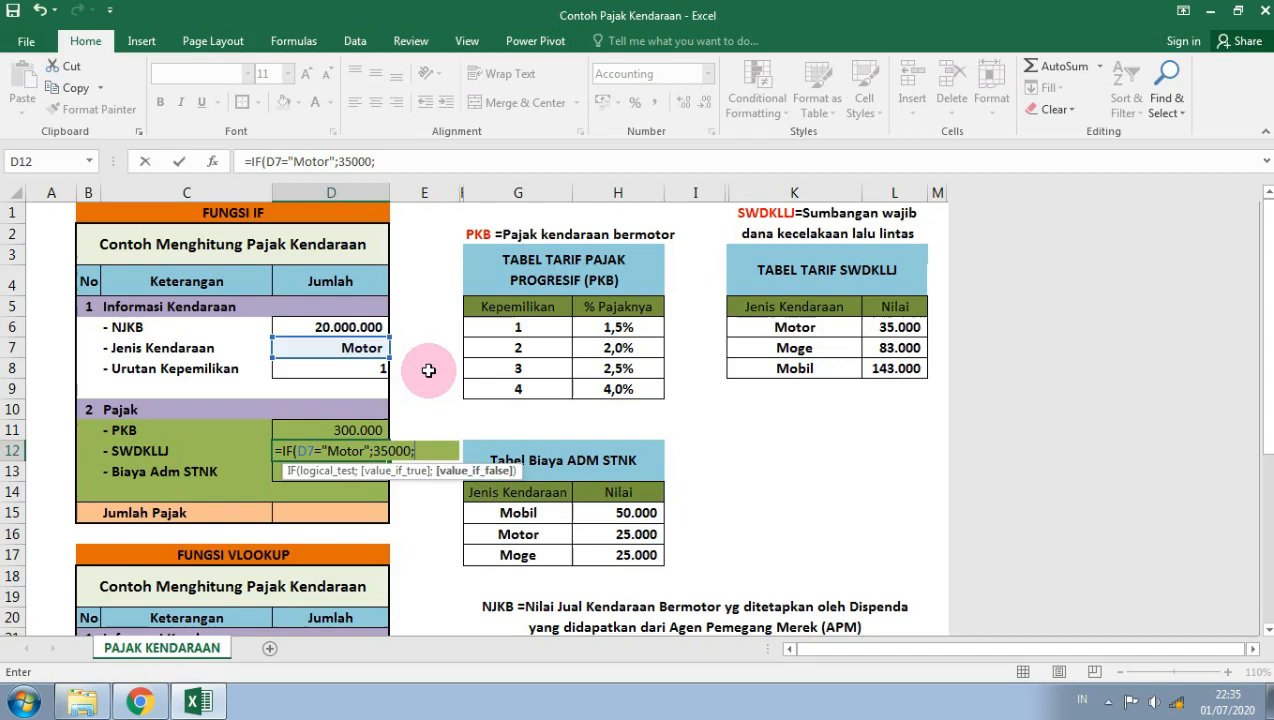
Step: Start a nested IF as the false value of the SWDKLLJ formula in D12, with its condition beginning D7=
{"action": "type", "text": "if("}
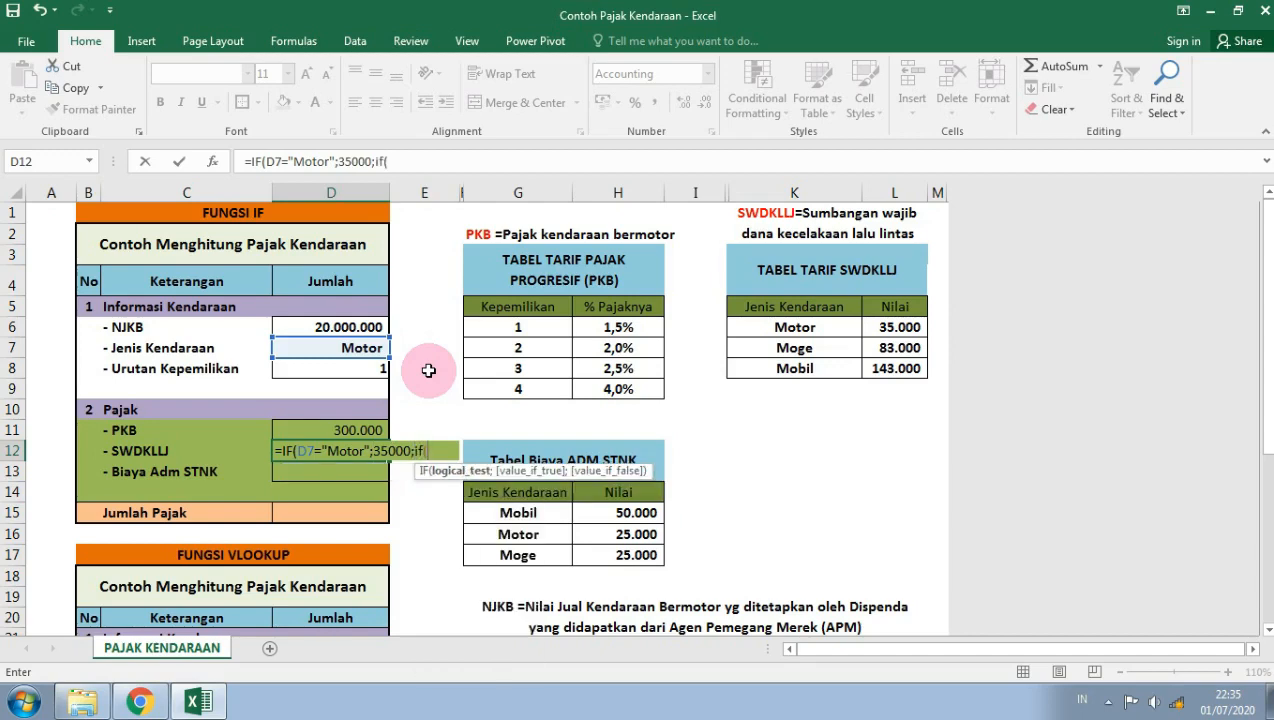
{"action": "type", "text": "d7"}
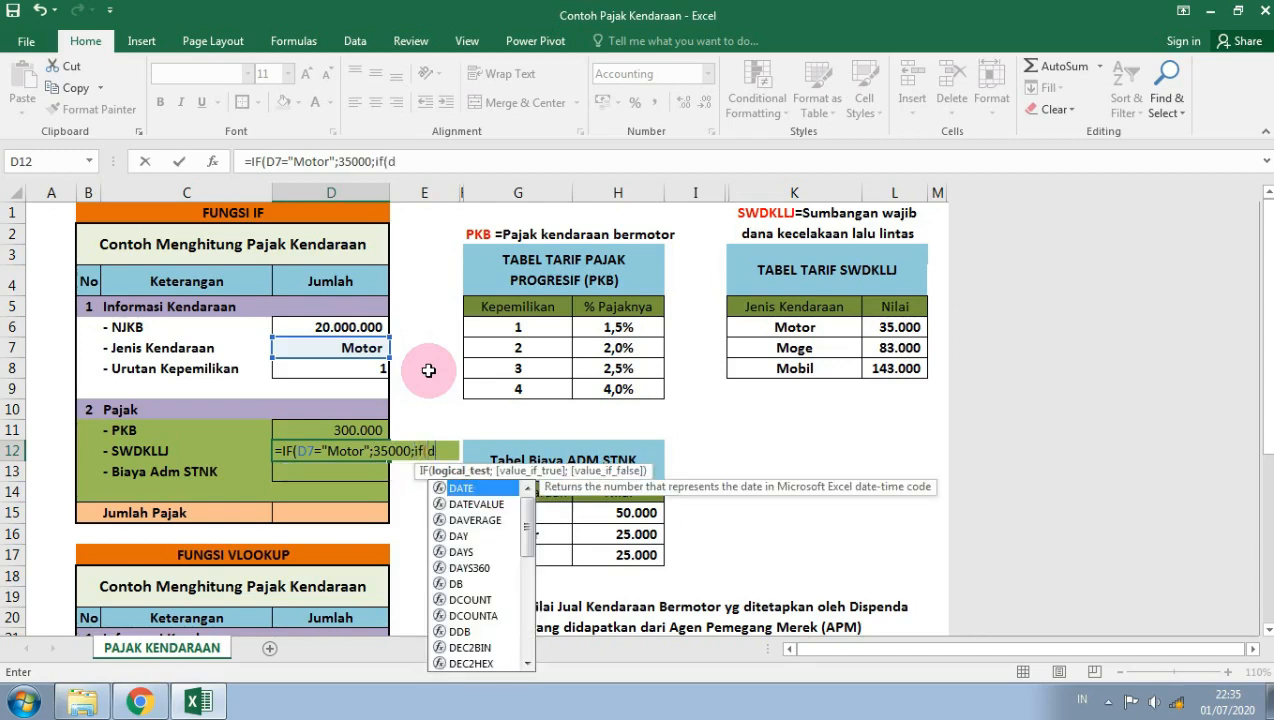
{"action": "key", "text": "BackSpace"}
{"action": "key", "text": "BackSpace"}
{"action": "type", "text": "D7"}
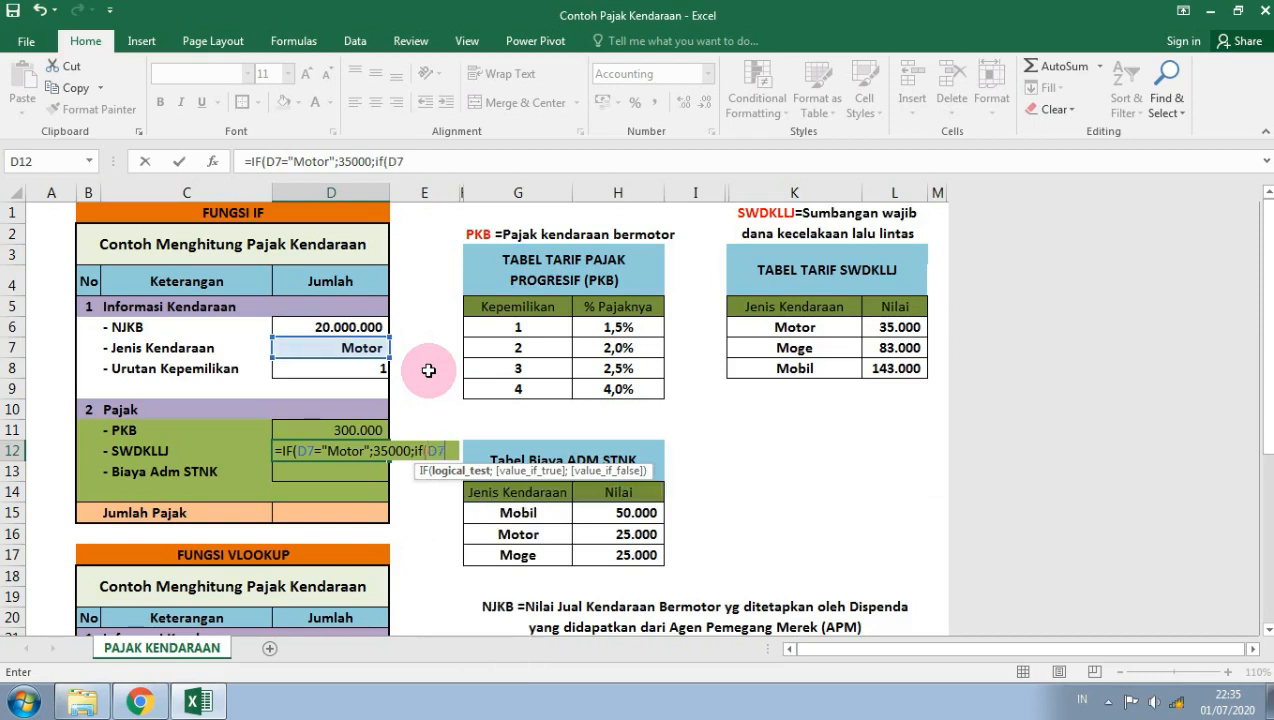
{"action": "type", "text": "="}
{"action": "type", "text": "Moge"}
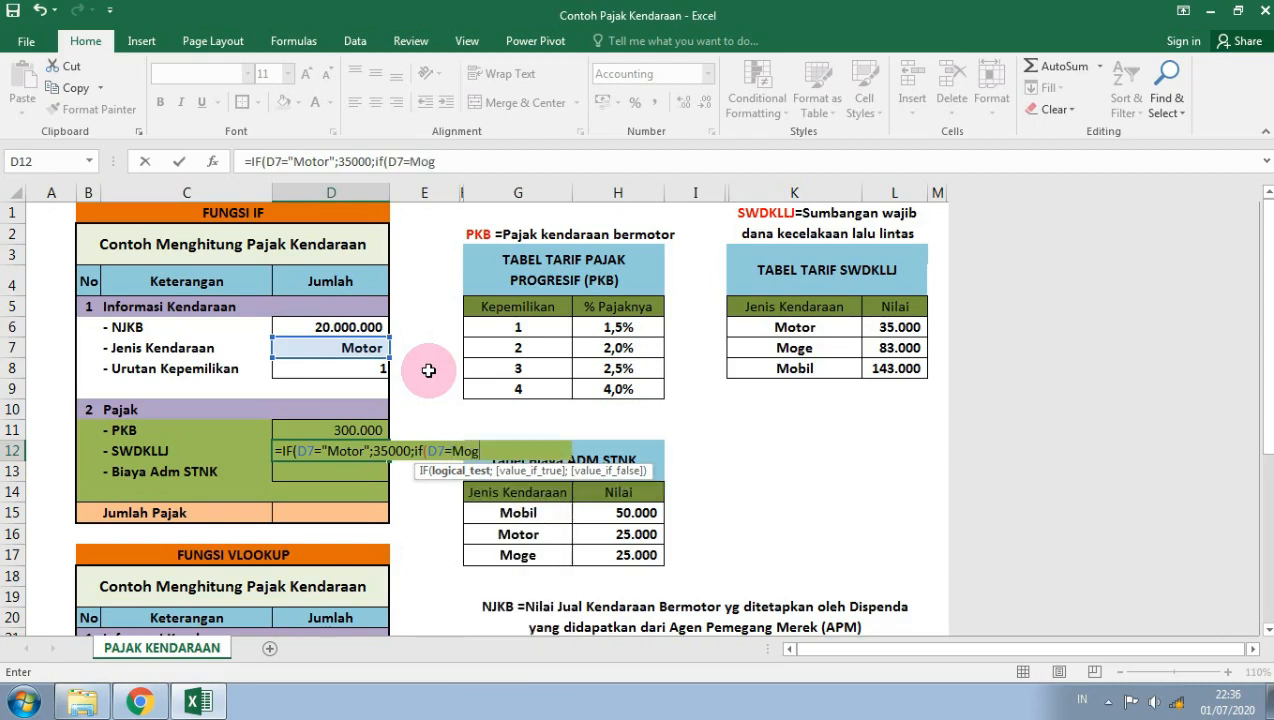
{"action": "key", "text": "BackSpace"}
{"action": "key", "text": "BackSpace"}
{"action": "key", "text": "BackSpace"}
{"action": "key", "text": "BackSpace"}
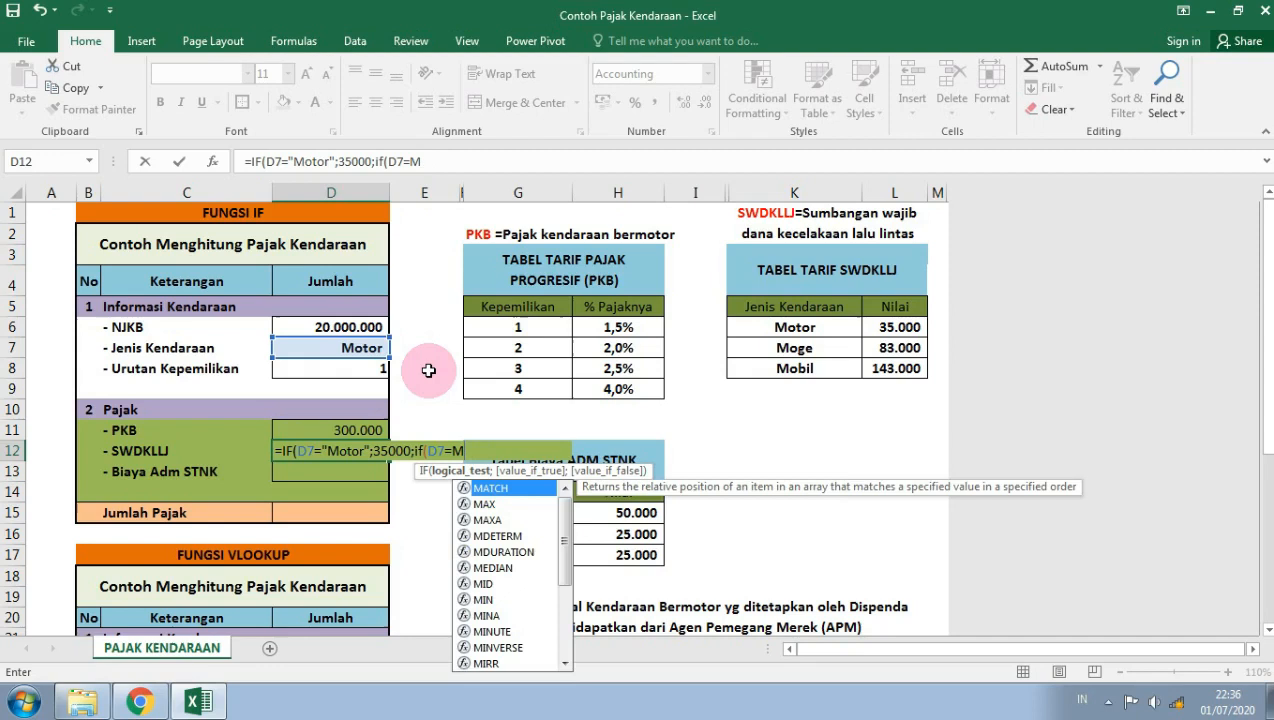
Step: Complete the nested SWDKLLJ condition in D12 with "Moge" returning 83000, and begin another IF as its false value
{"action": "type", "text": "\"moge"}
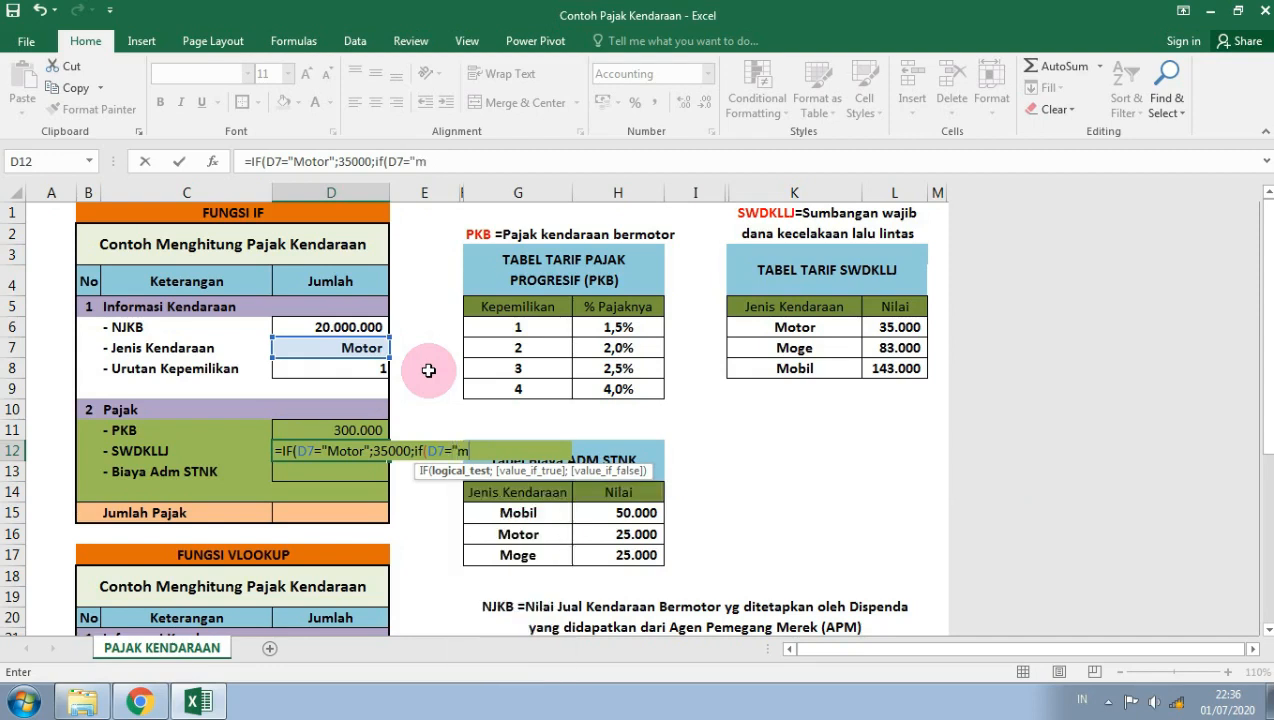
{"action": "key", "text": "BackSpace"}
{"action": "key", "text": "BackSpace"}
{"action": "key", "text": "BackSpace"}
{"action": "key", "text": "BackSpace"}
{"action": "type", "text": "Moge\";83"}
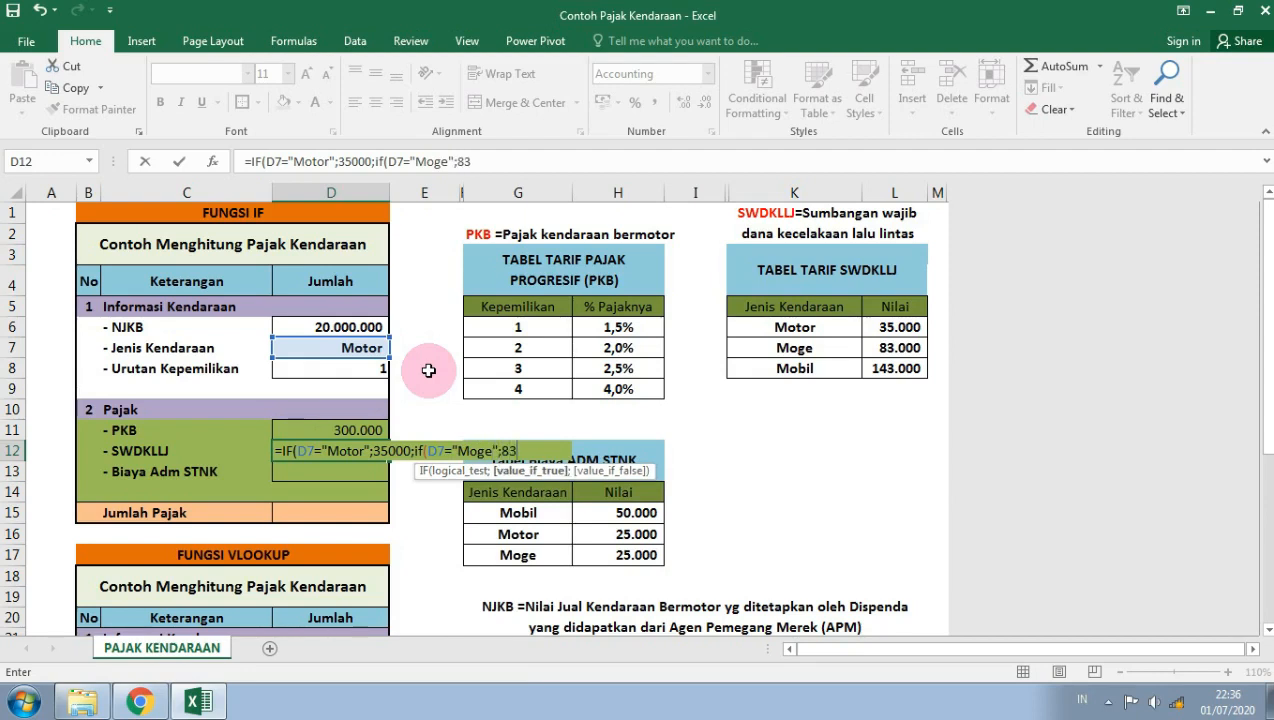
{"action": "type", "text": "000;if"}
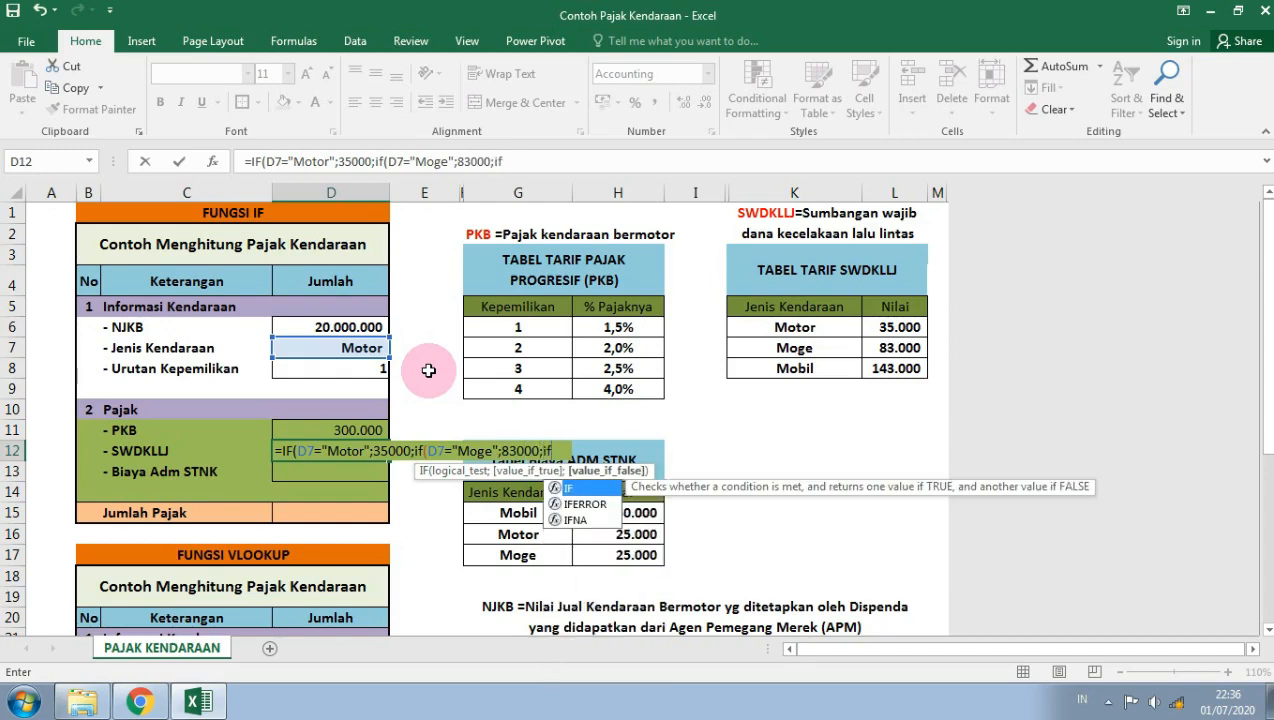
Step: Finish the D12 formula with if(D7="Mobil";143000;0), close all the nested brackets and enter it
{"action": "type", "text": "("}
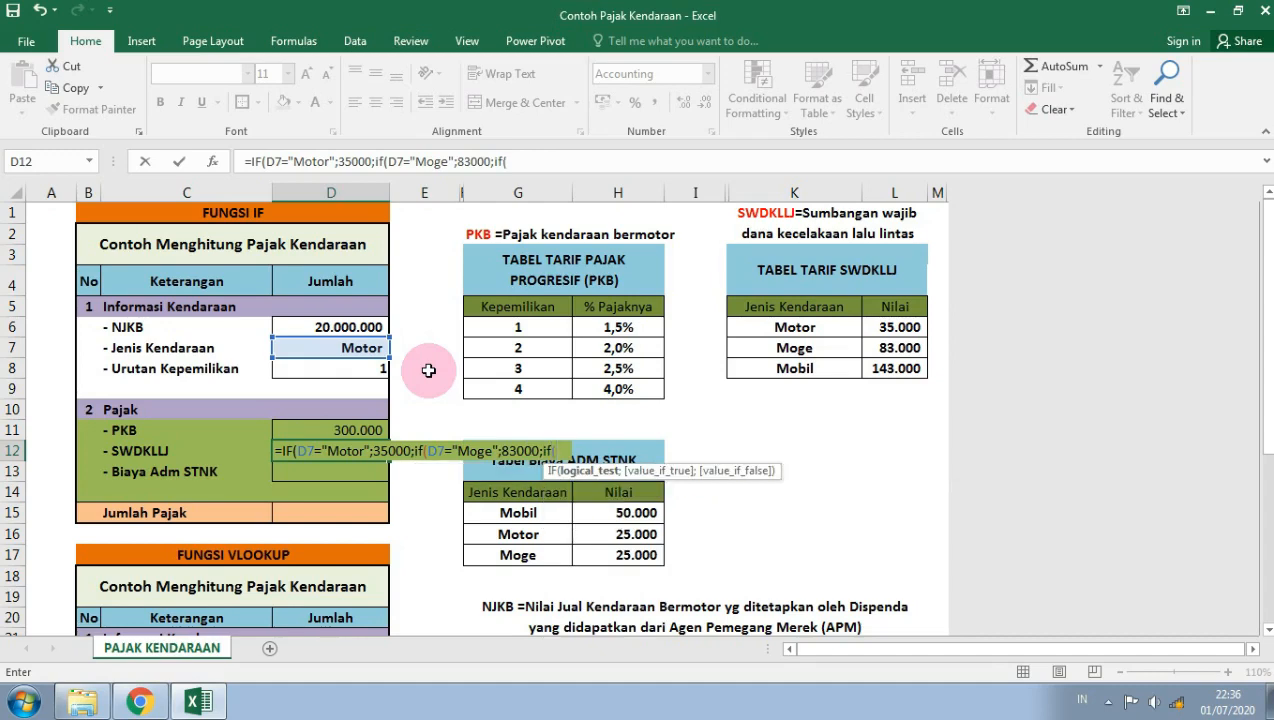
{"action": "type", "text": "d7="}
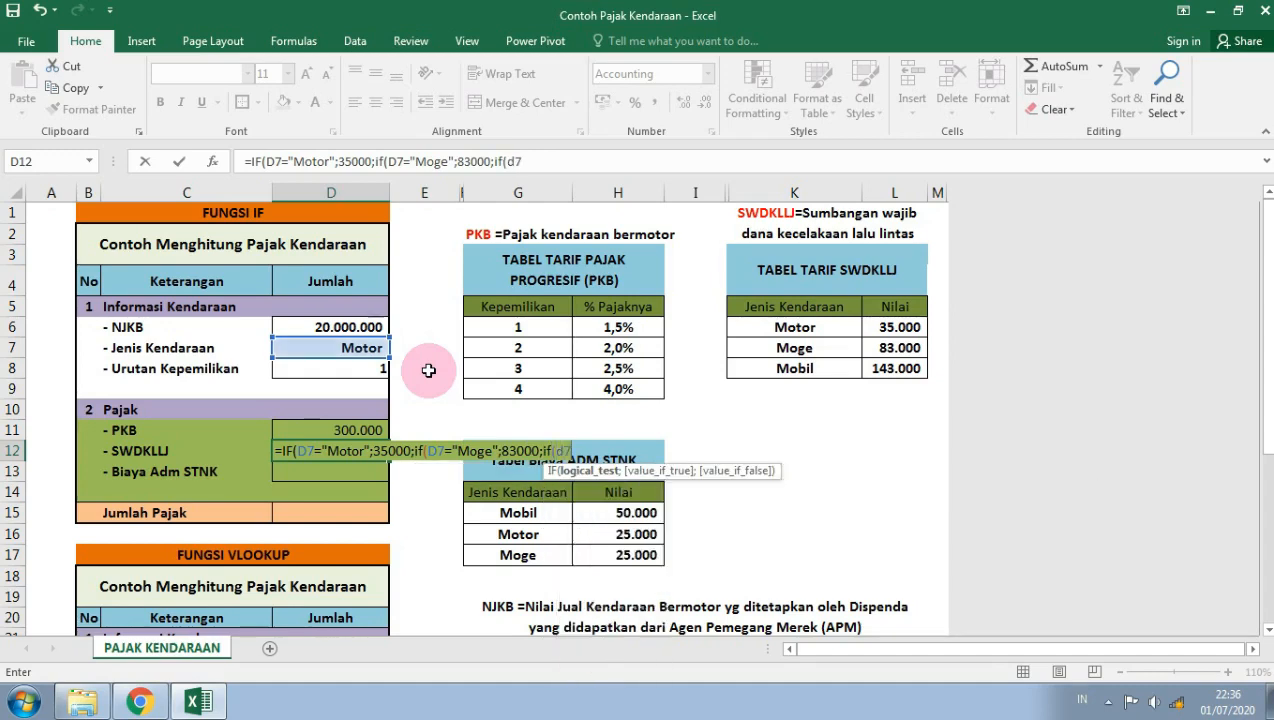
{"action": "key", "text": "BackSpace"}
{"action": "key", "text": "BackSpace"}
{"action": "key", "text": "BackSpace"}
{"action": "type", "text": "D"}
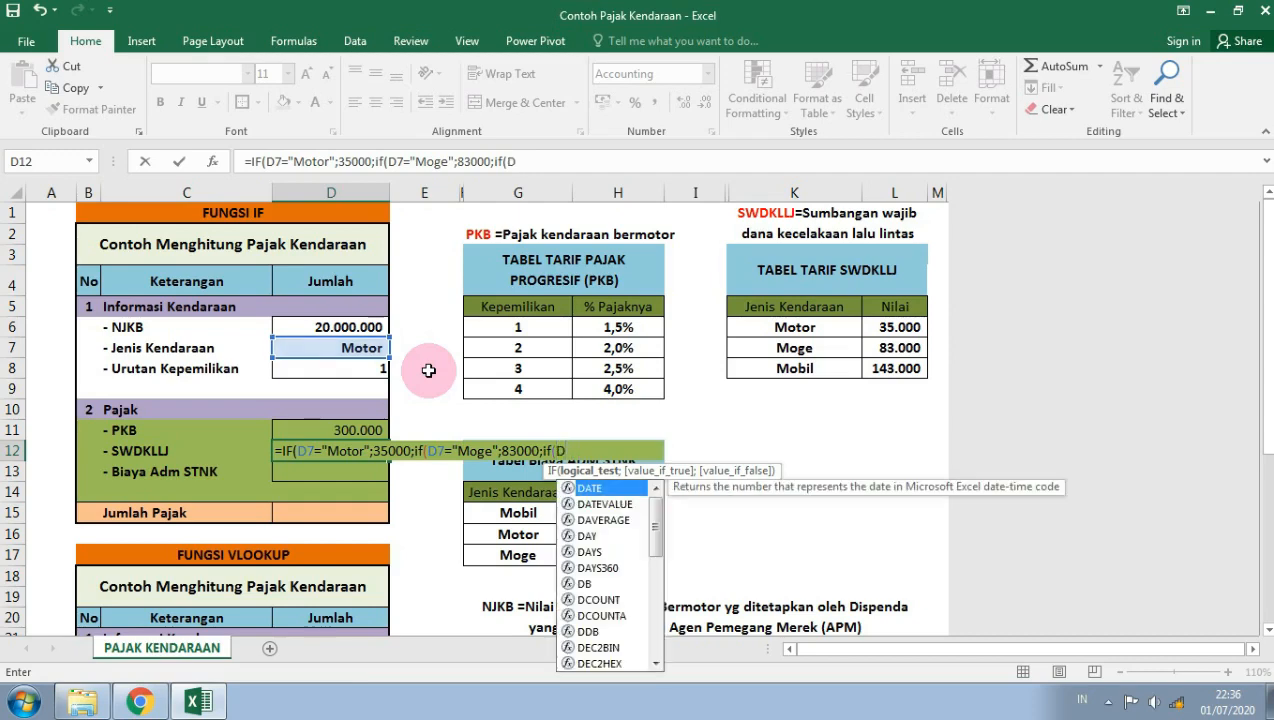
{"action": "type", "text": "7="}
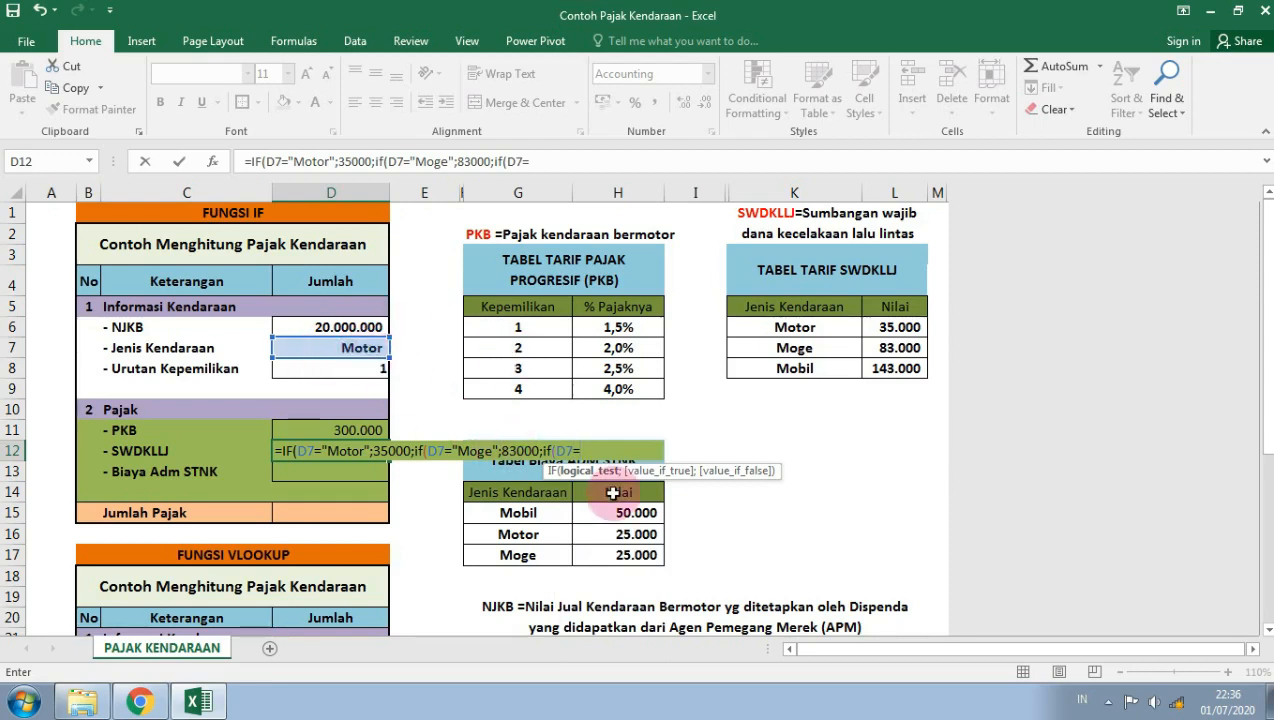
{"action": "type", "text": "\"Mobil"}
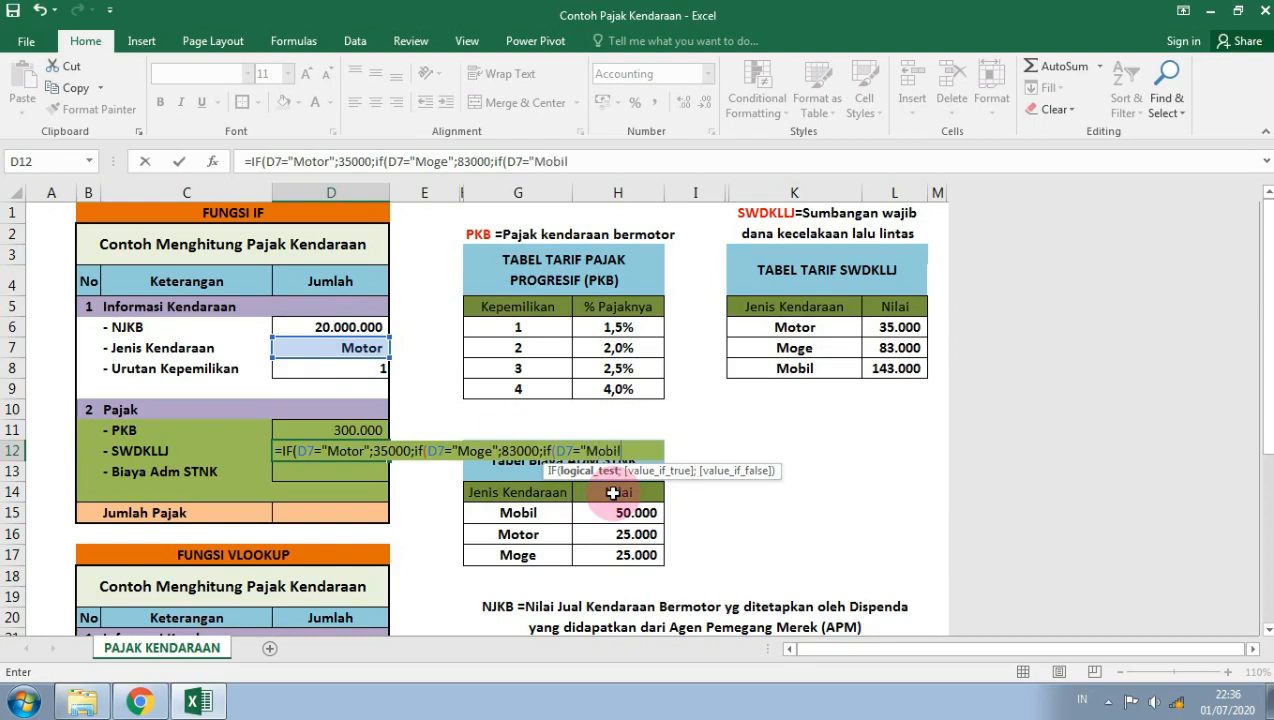
{"action": "type", "text": "\";"}
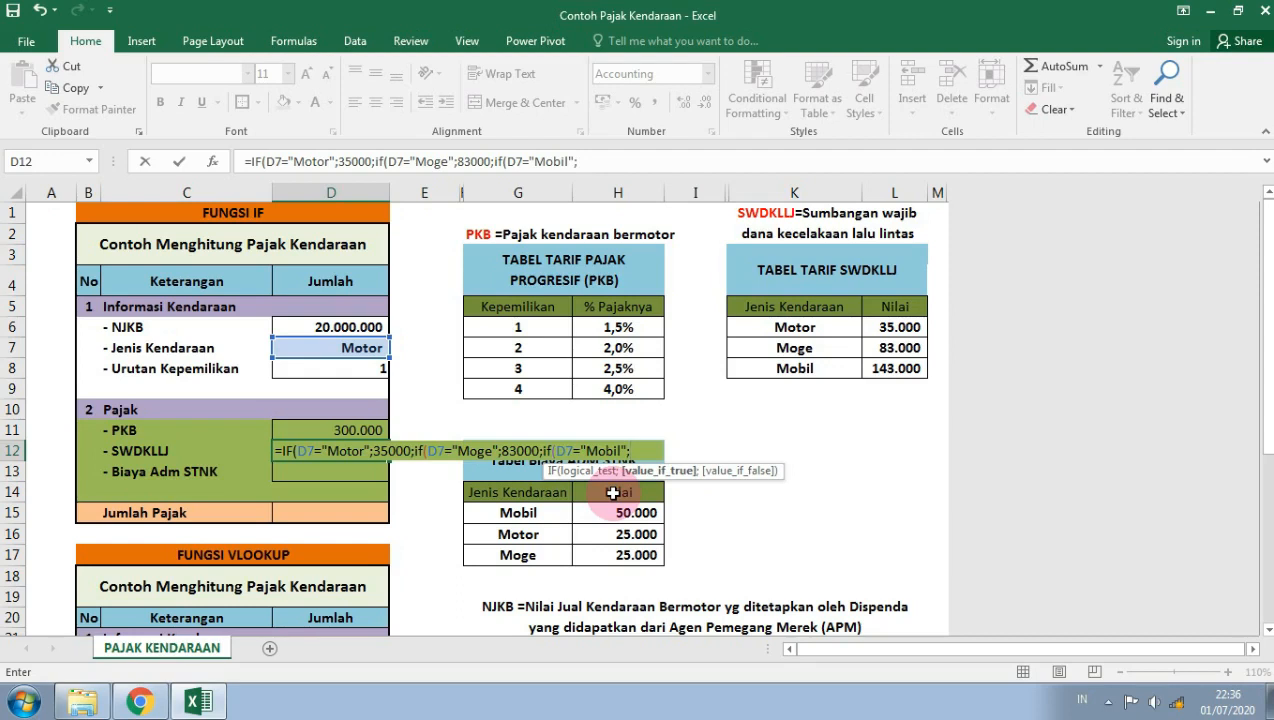
{"action": "type", "text": "143000"}
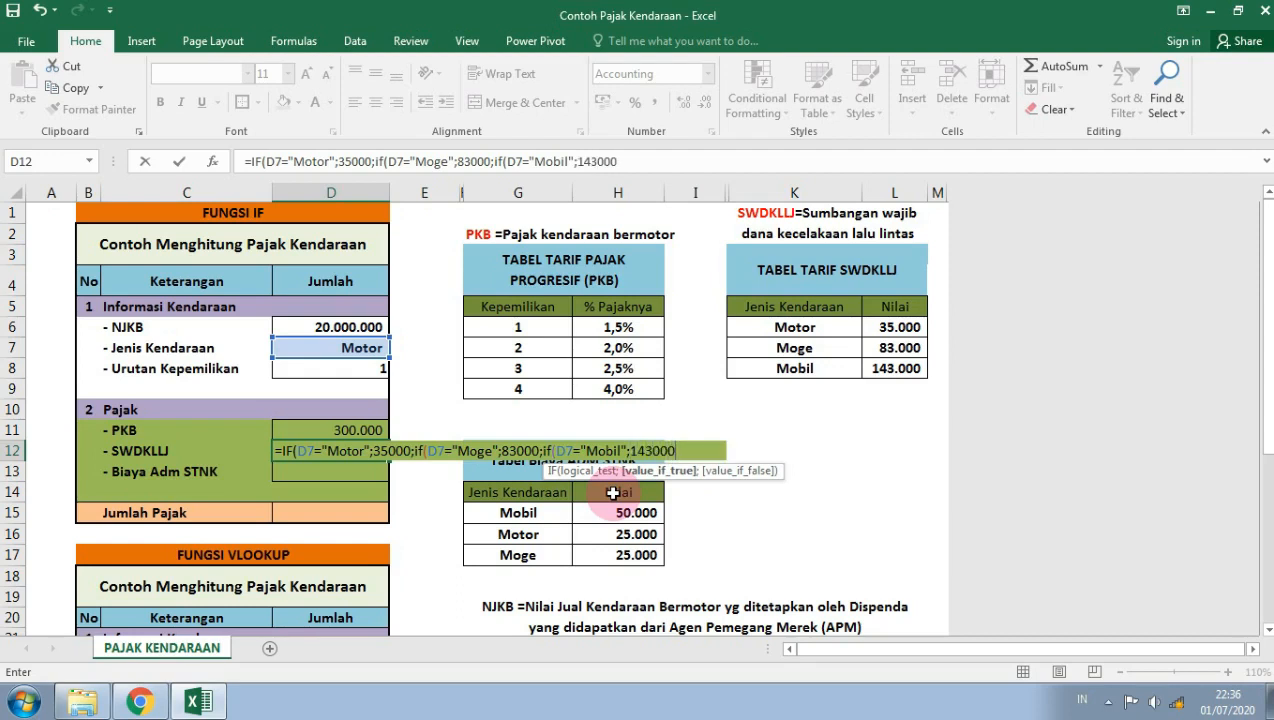
{"action": "type", "text": ";0"}
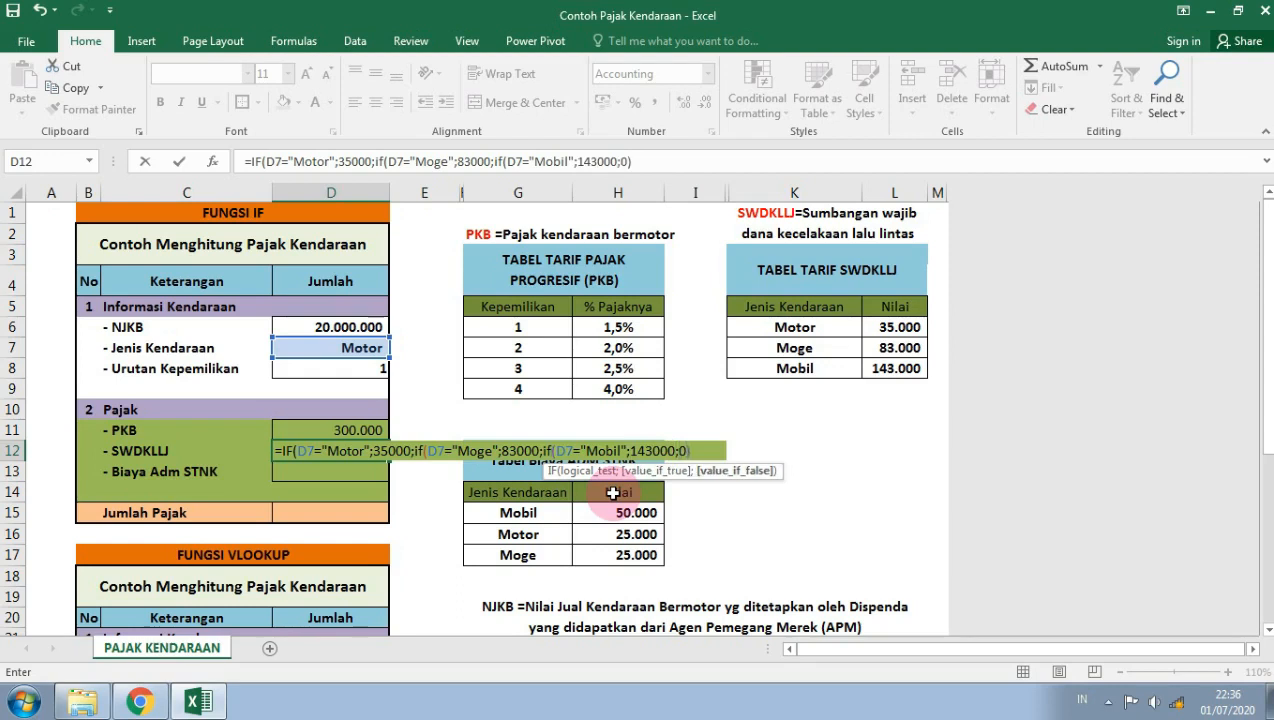
{"action": "type", "text": "))"}
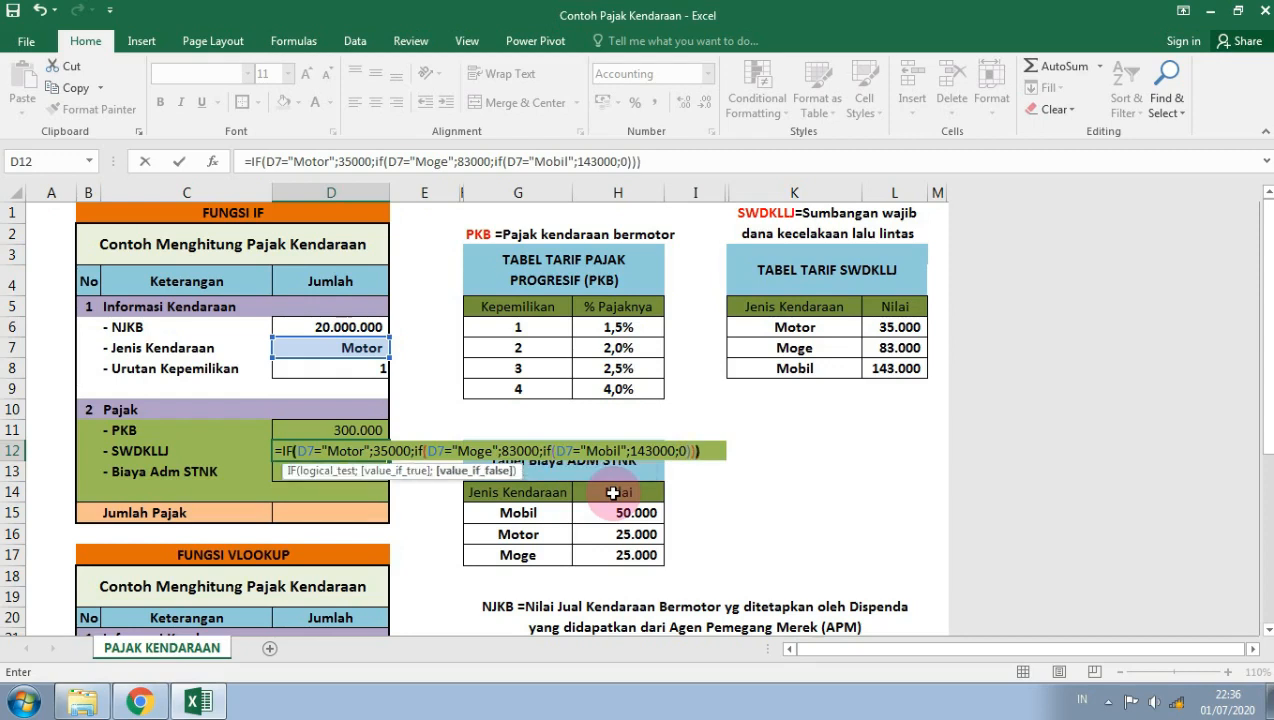
{"action": "key", "text": "ctrl+Return"}
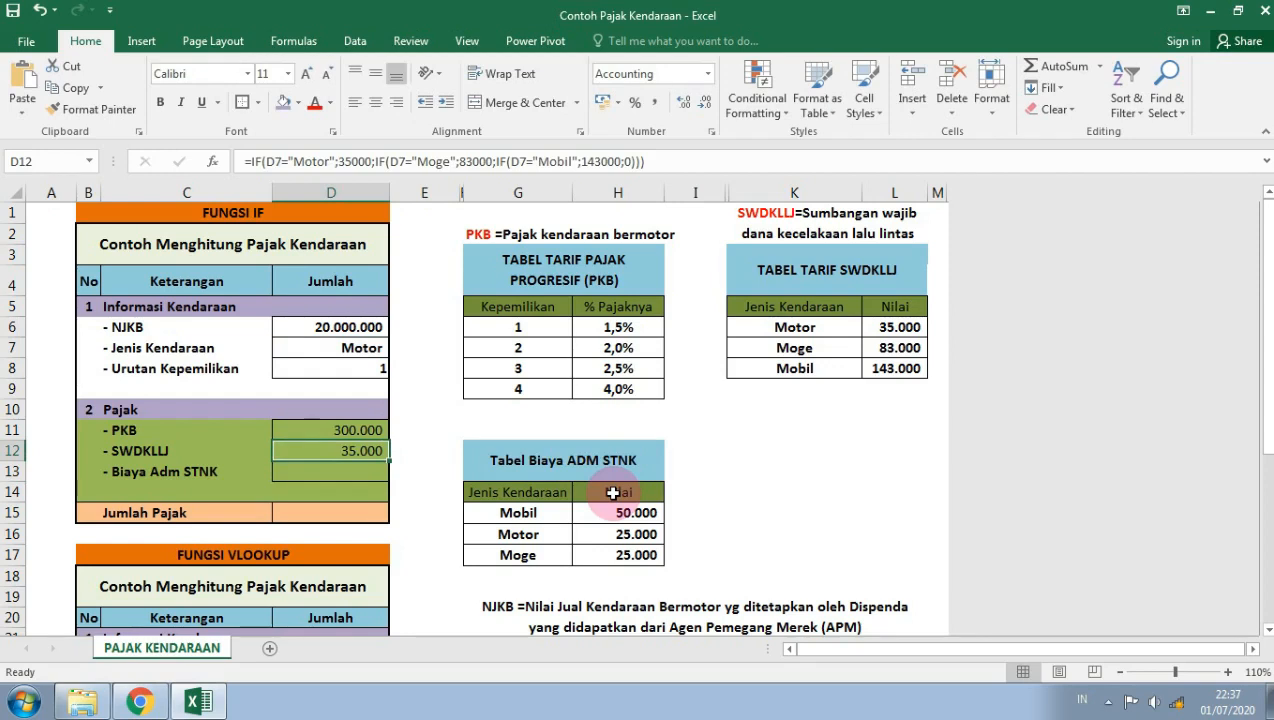
Step: Test the formulas by setting Urutan Kepemilikan in D8 to 2, and reset it to 1
{"action": "key", "text": "Up"}
{"action": "key", "text": "Up"}
{"action": "key", "text": "Up"}
{"action": "key", "text": "Up"}
{"action": "type", "text": "2"}
{"action": "key", "text": "Return"}
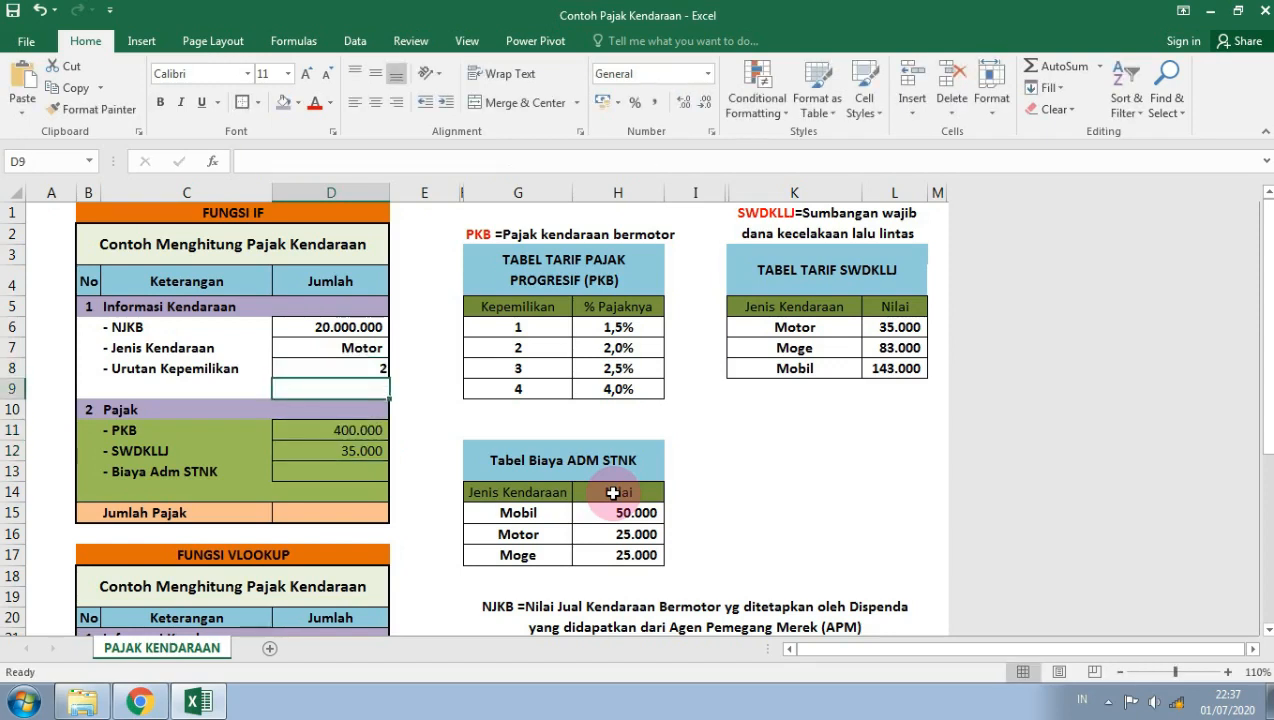
{"action": "key", "text": "Up"}
{"action": "type", "text": "1"}
{"action": "key", "text": "Up"}
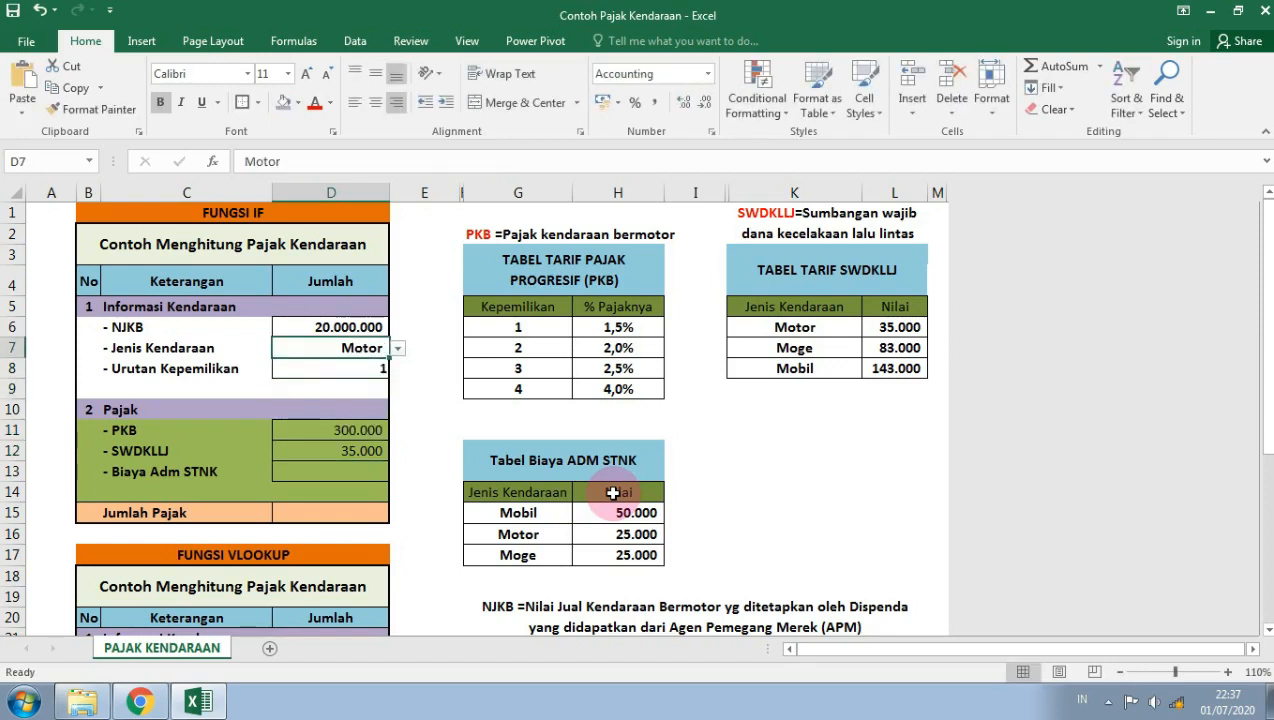
Step: Test the SWDKLLJ formula by switching Jenis Kendaraan in D7 between Moge, Mobil and Motor, ending on Motor
{"action": "left_click", "coordinate": [397, 348]}
{"action": "left_click", "coordinate": [333, 378]}
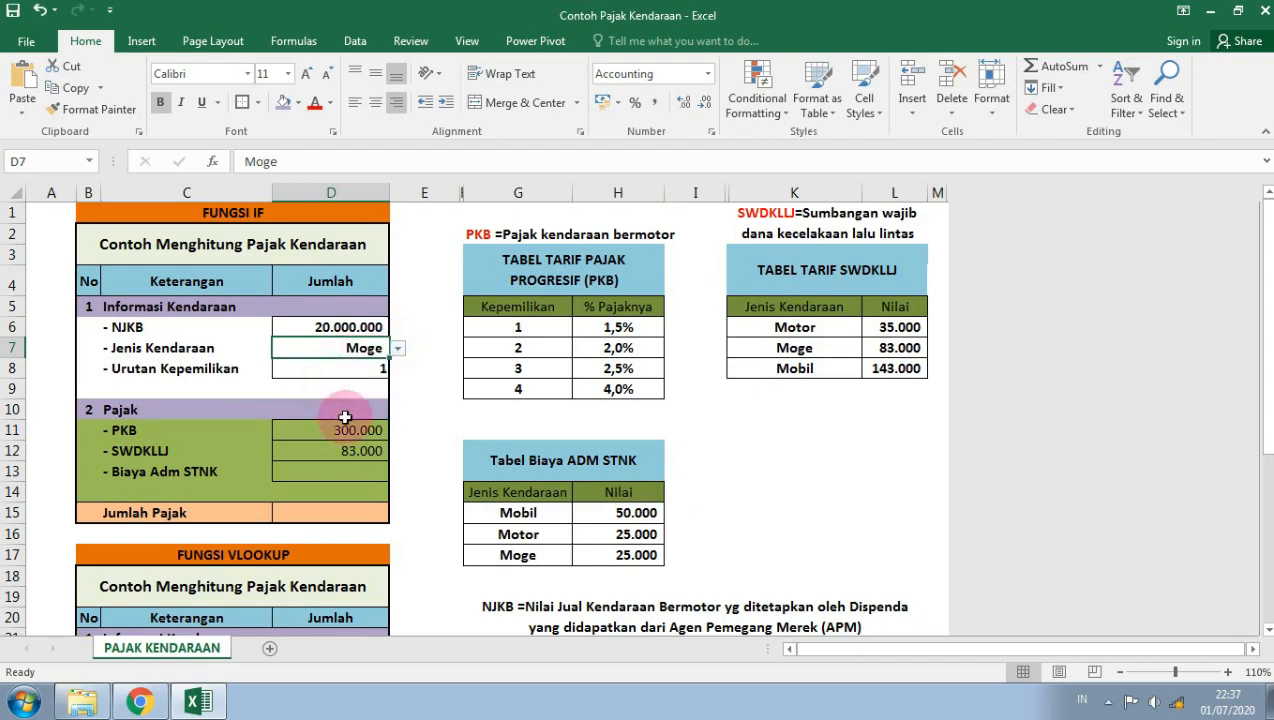
{"action": "left_click", "coordinate": [397, 348]}
{"action": "left_click", "coordinate": [352, 389]}
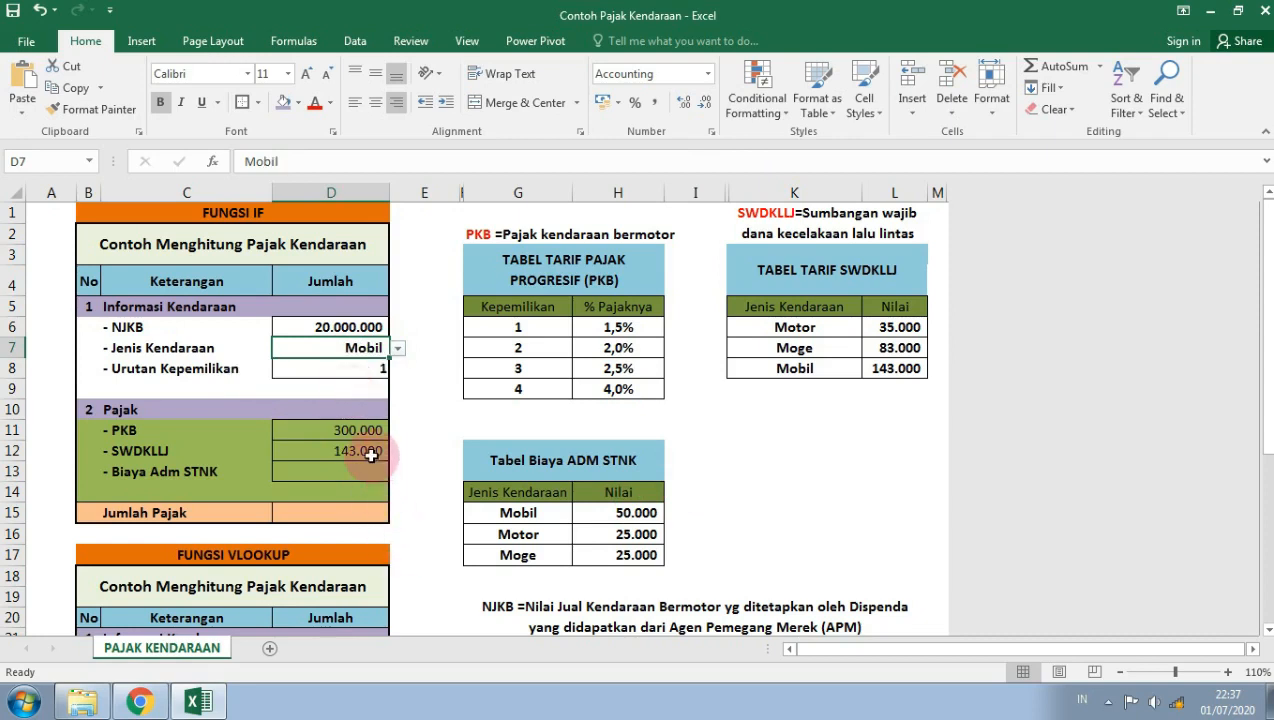
{"action": "left_click", "coordinate": [398, 348]}
{"action": "left_click", "coordinate": [310, 359]}
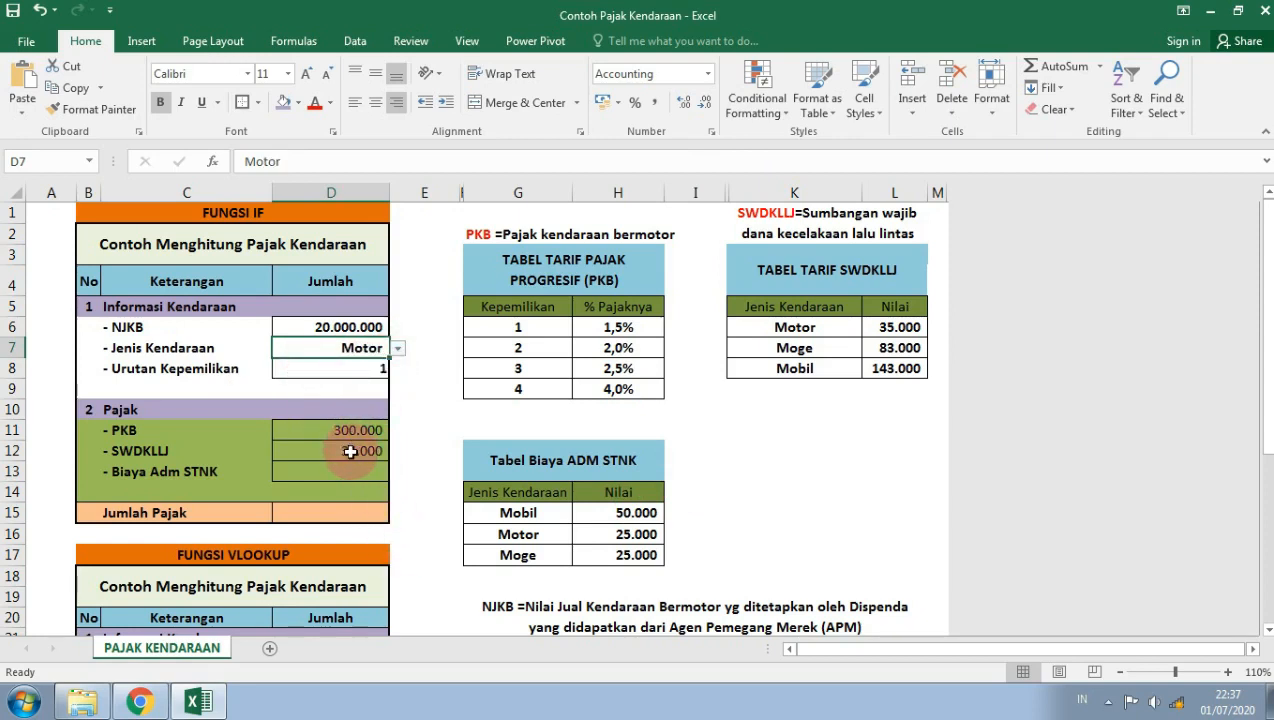
{"action": "left_click", "coordinate": [397, 348]}
{"action": "left_click", "coordinate": [366, 391]}
{"action": "left_click", "coordinate": [397, 348]}
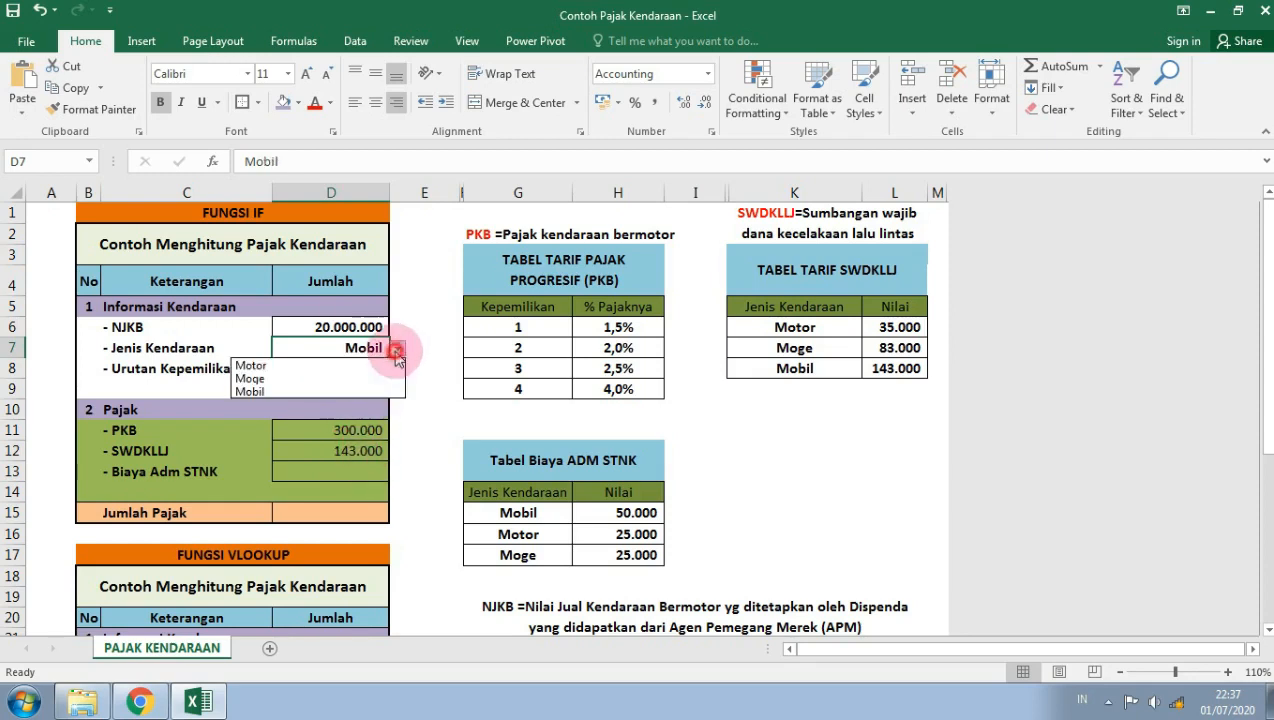
{"action": "left_click", "coordinate": [330, 366]}
Step: Begin the Biaya Adm STNK formula in cell D13 with =if(D7="Mobil";50000; to cover the car fee
{"action": "left_click", "coordinate": [355, 471]}
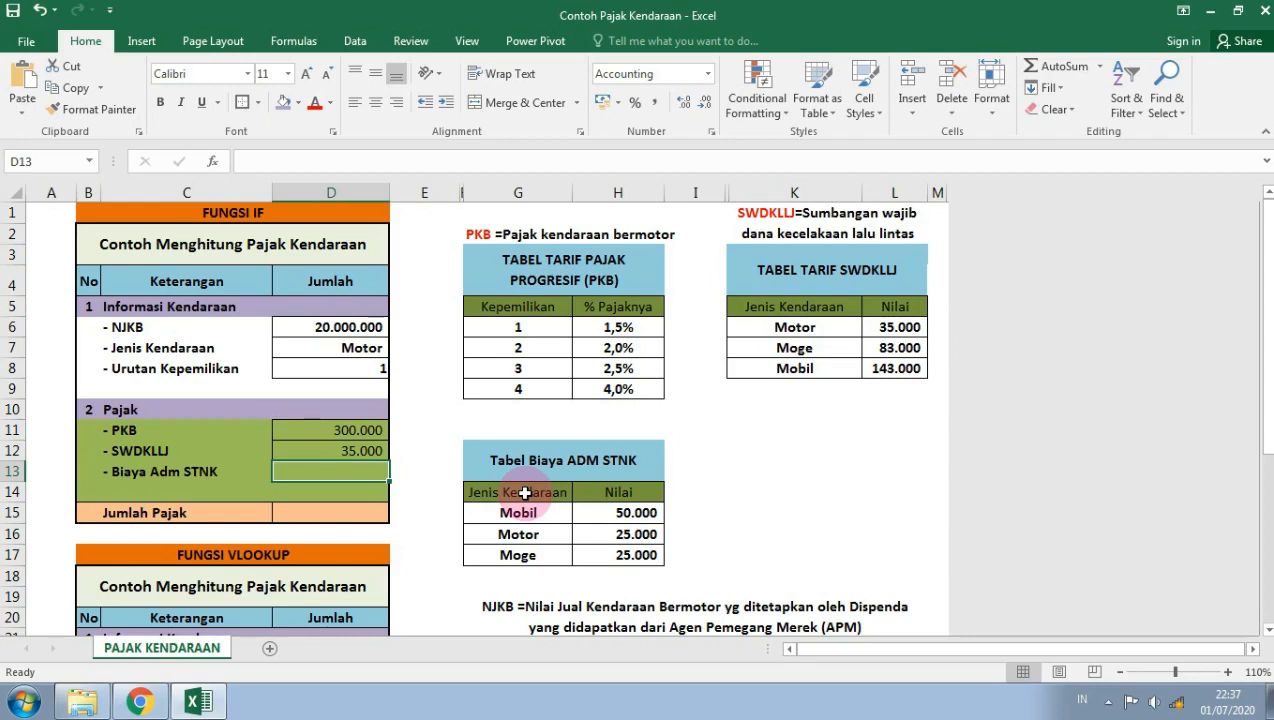
{"action": "type", "text": "=if"}
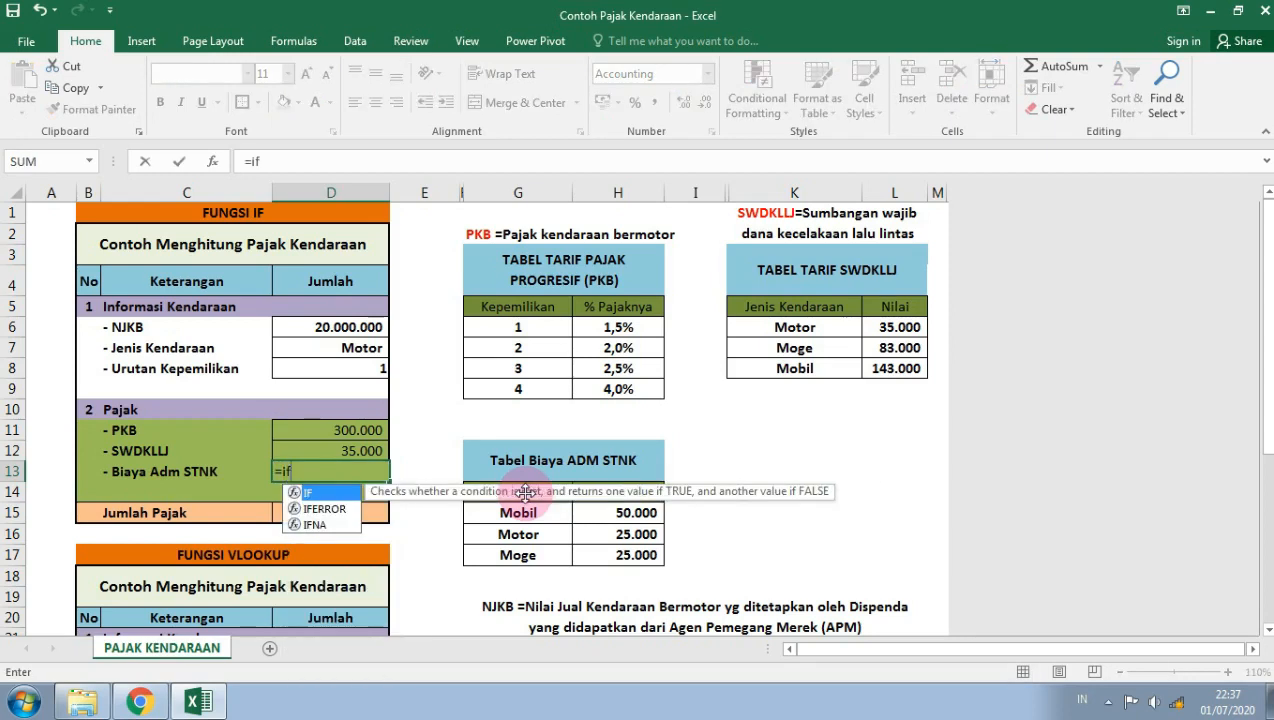
{"action": "type", "text": "("}
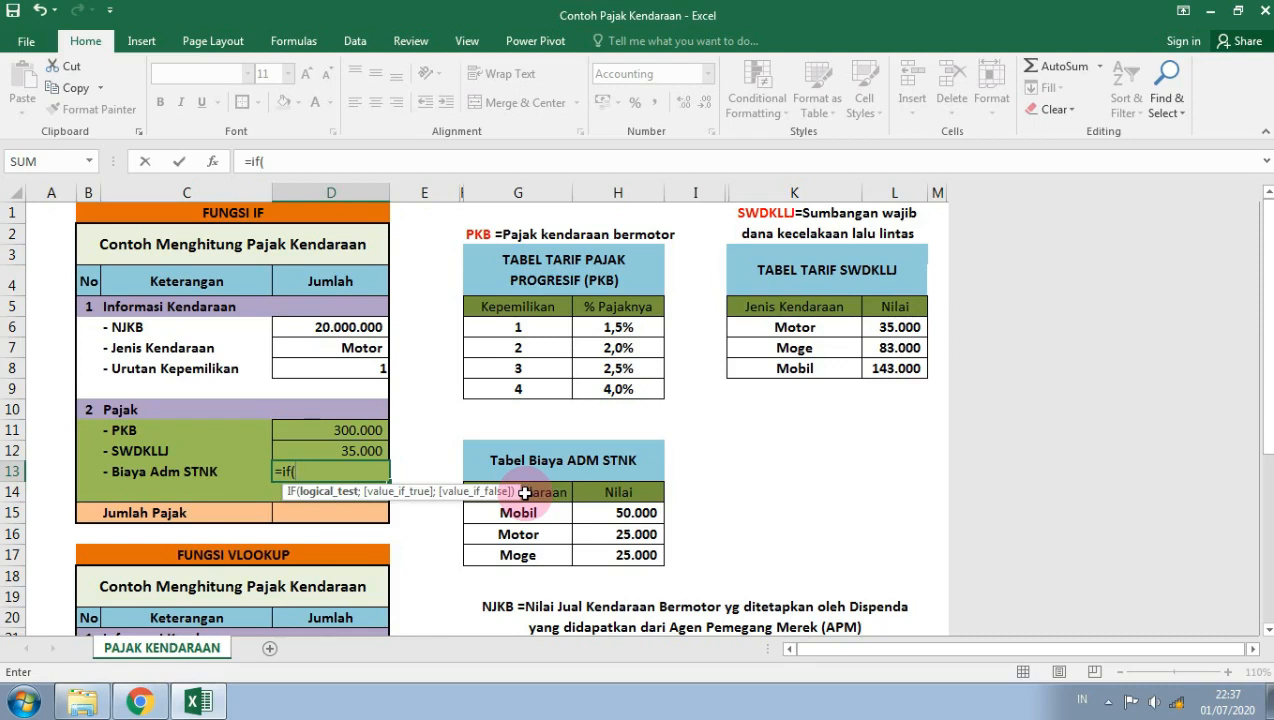
{"action": "left_click", "coordinate": [345, 348]}
{"action": "type", "text": "=\""}
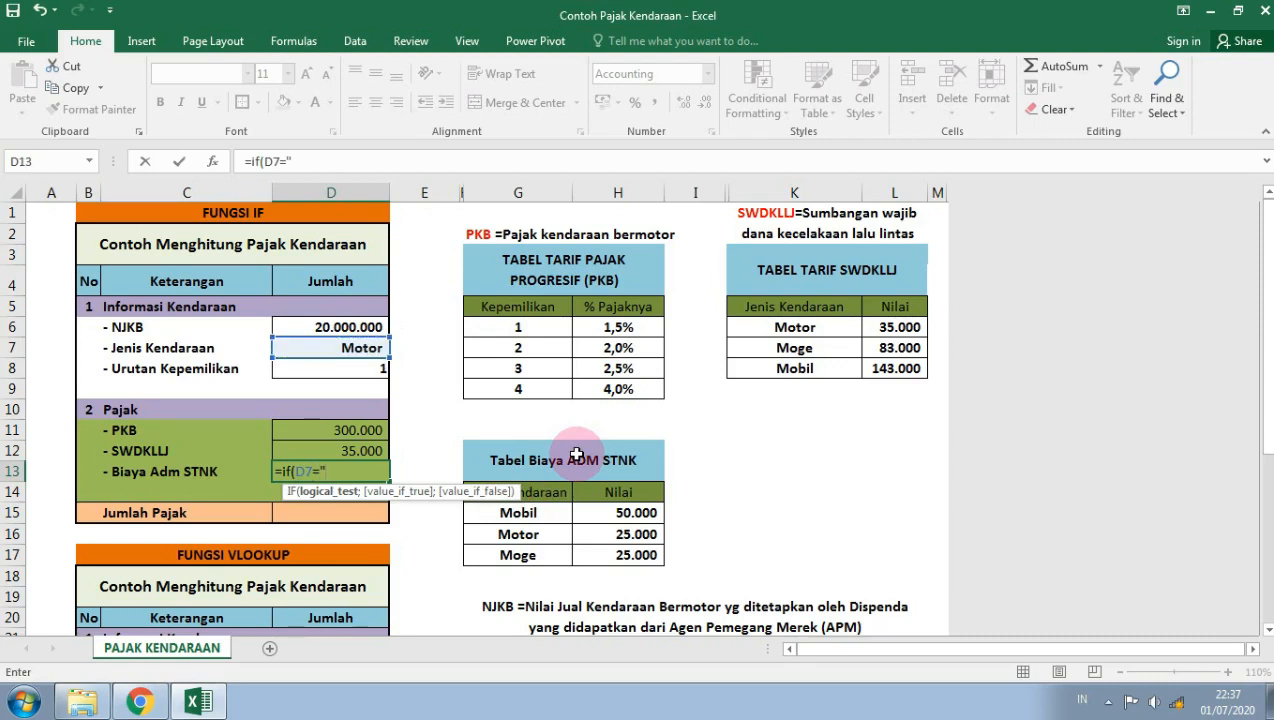
{"action": "type", "text": "m"}
{"action": "type", "text": "0"}
{"action": "key", "text": "BackSpace"}
{"action": "key", "text": "BackSpace"}
{"action": "type", "text": "Mobil\";"}
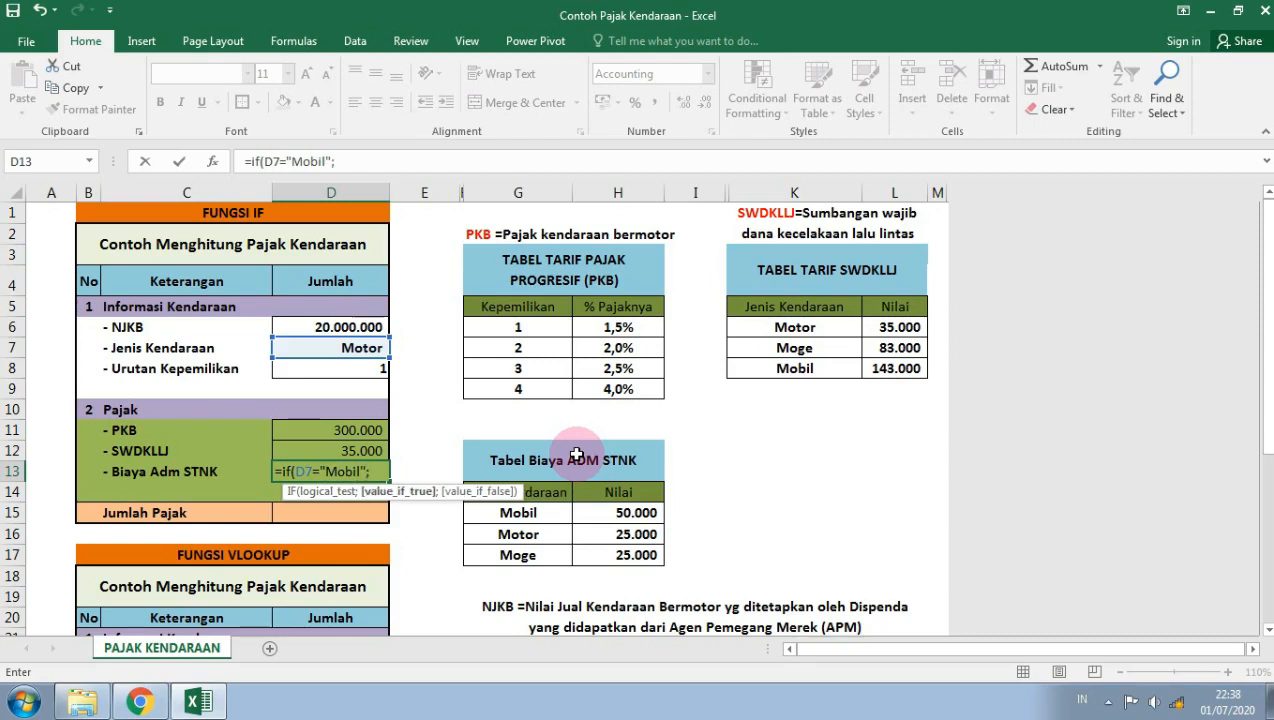
{"action": "type", "text": "50000"}
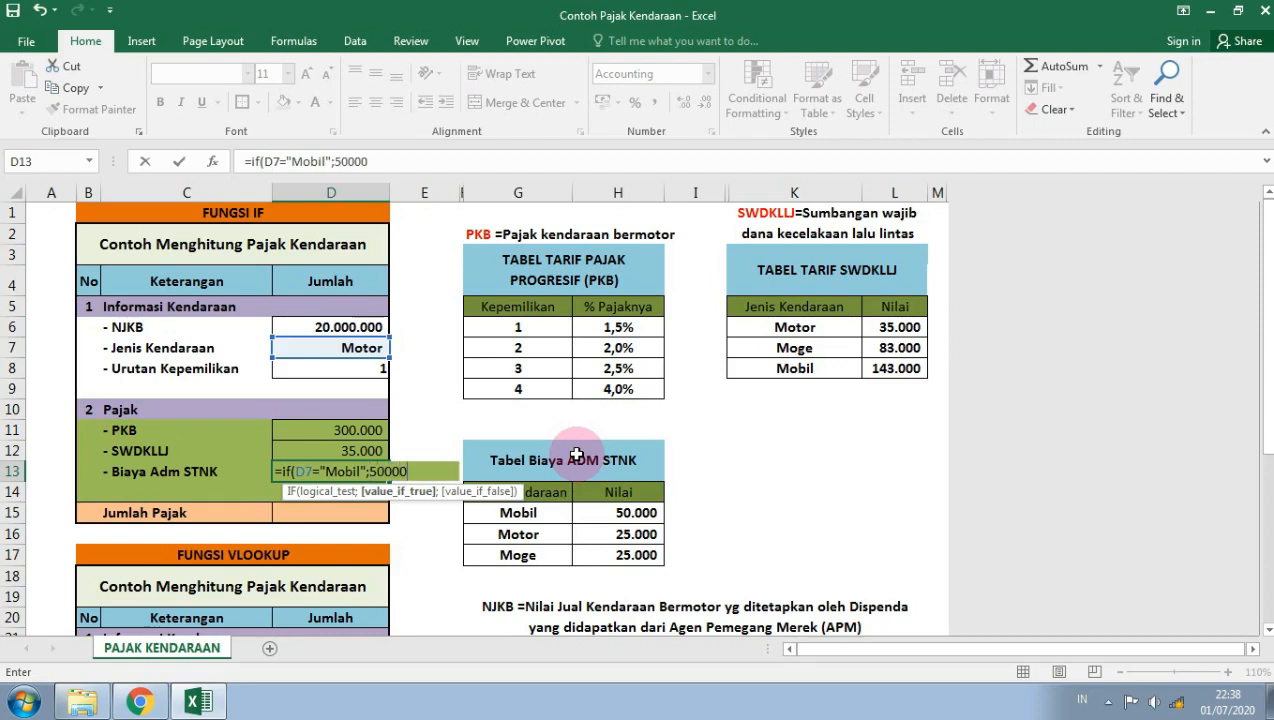
{"action": "type", "text": ";"}
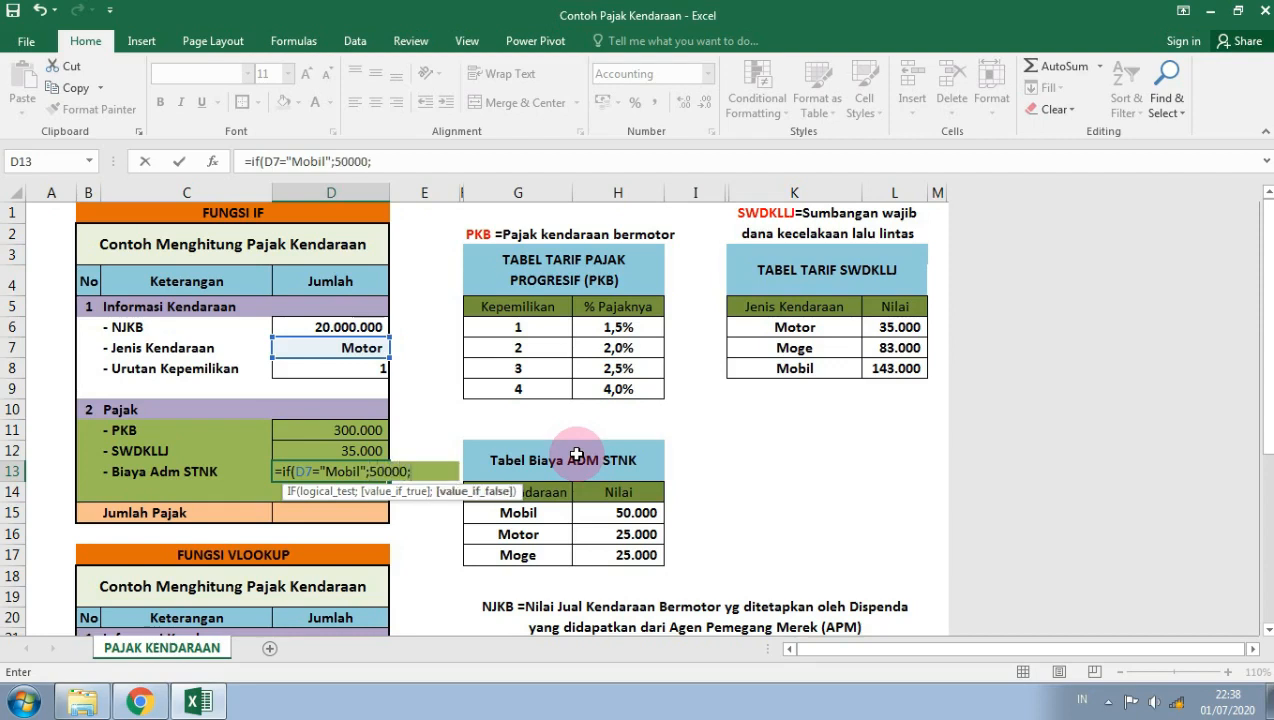
{"action": "type", "text": "if("}
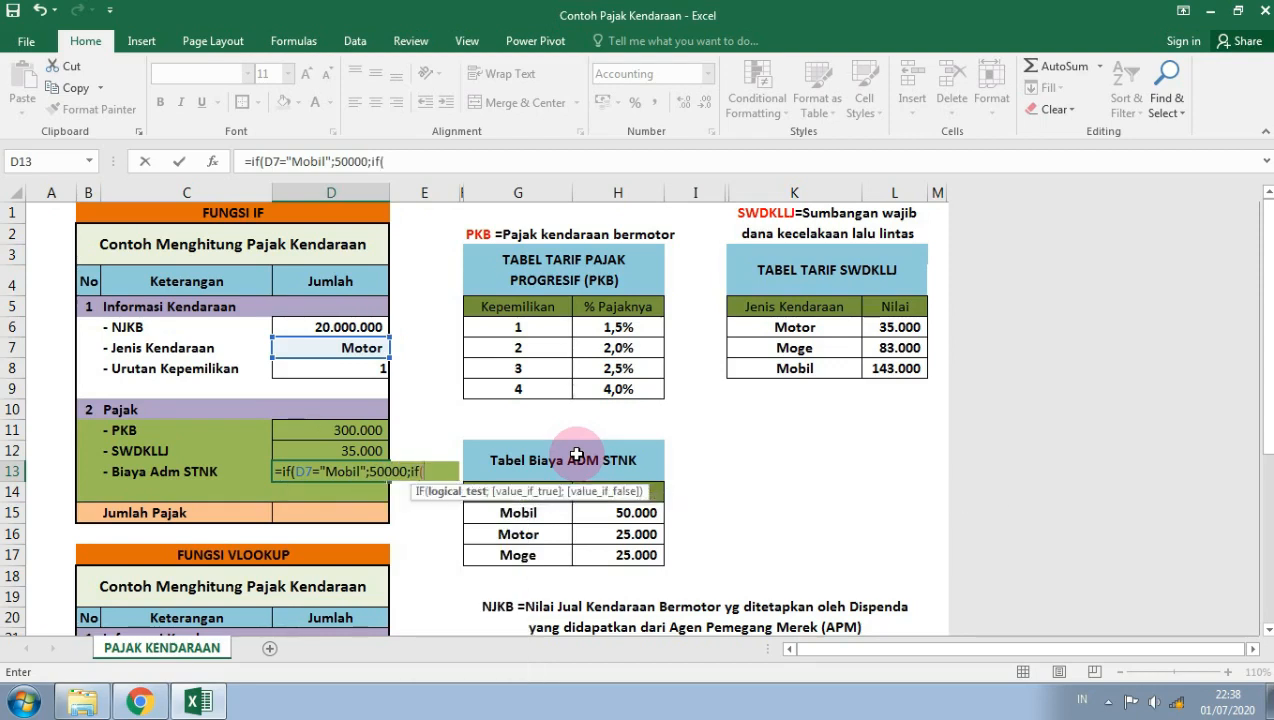
{"action": "type", "text": "D7=\""}
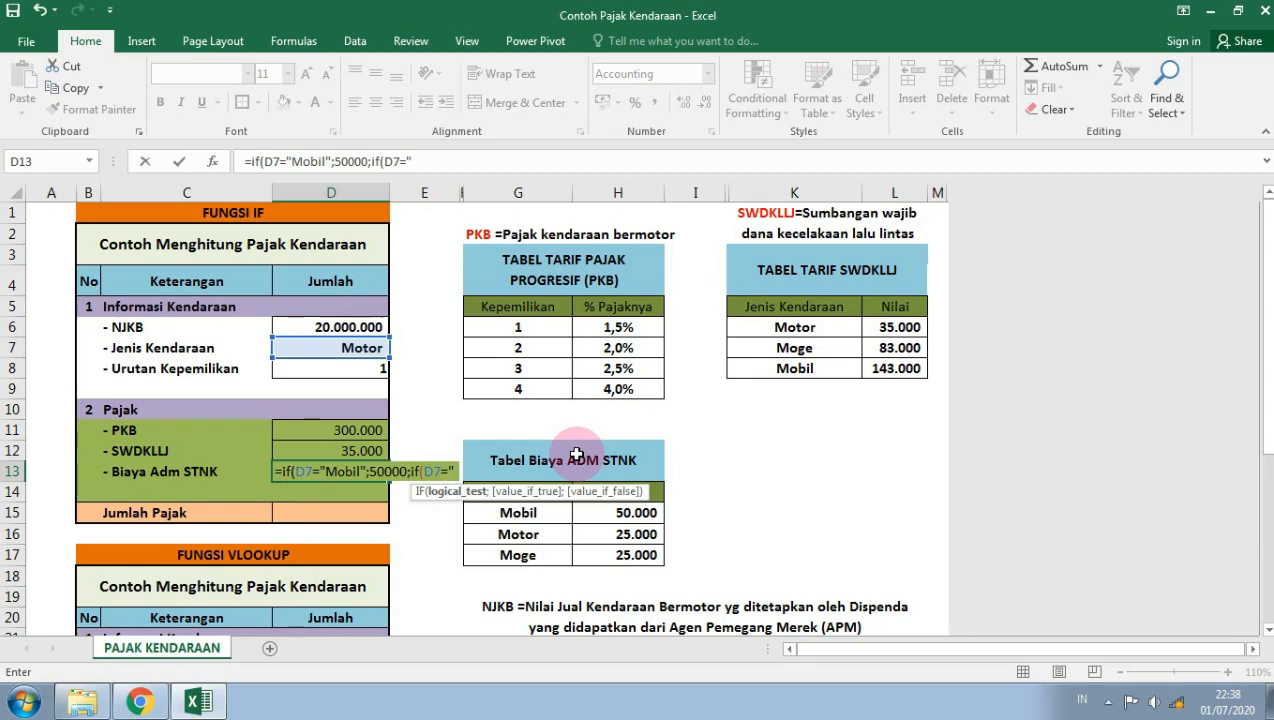
{"action": "key", "text": "BackSpace"}
{"action": "key", "text": "BackSpace"}
{"action": "key", "text": "BackSpace"}
{"action": "key", "text": "BackSpace"}
{"action": "key", "text": "BackSpace"}
{"action": "key", "text": "BackSpace"}
{"action": "key", "text": "BackSpace"}
Step: Replace the second test in the D13 formula with a nested IF(OR( whose first condition is D7="Motor";
{"action": "type", "text": "IF"}
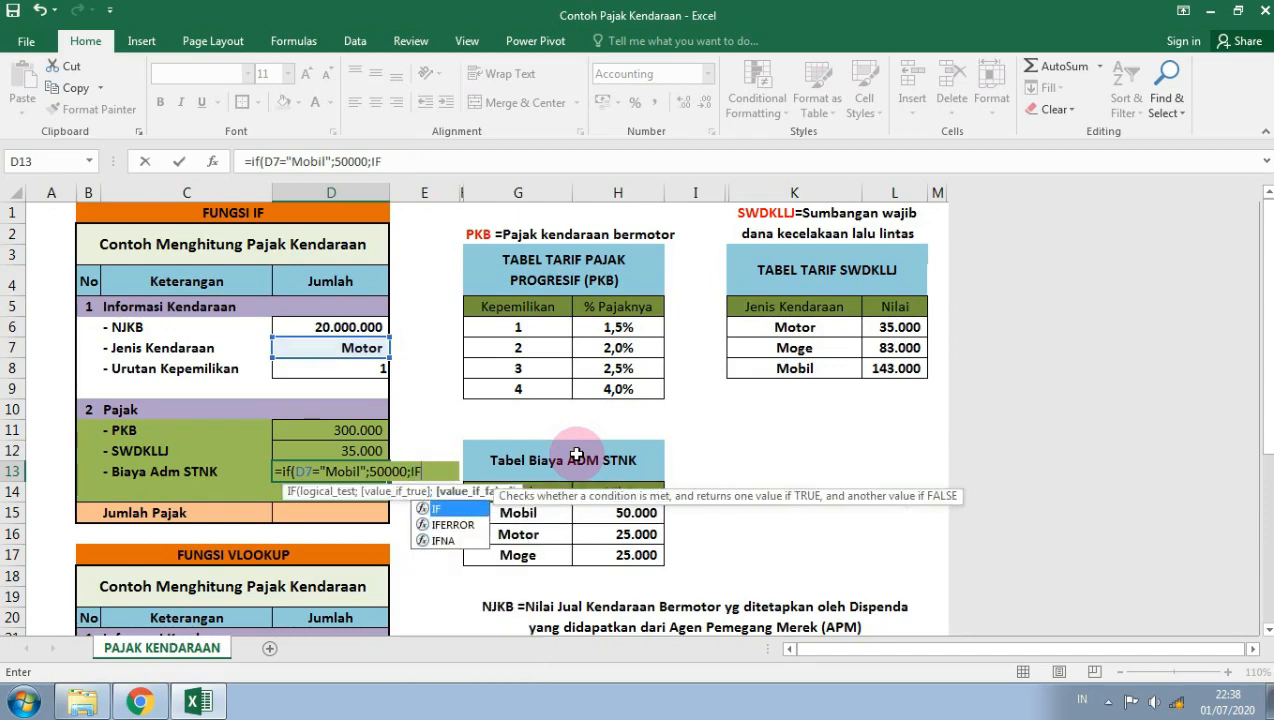
{"action": "type", "text": "(OR"}
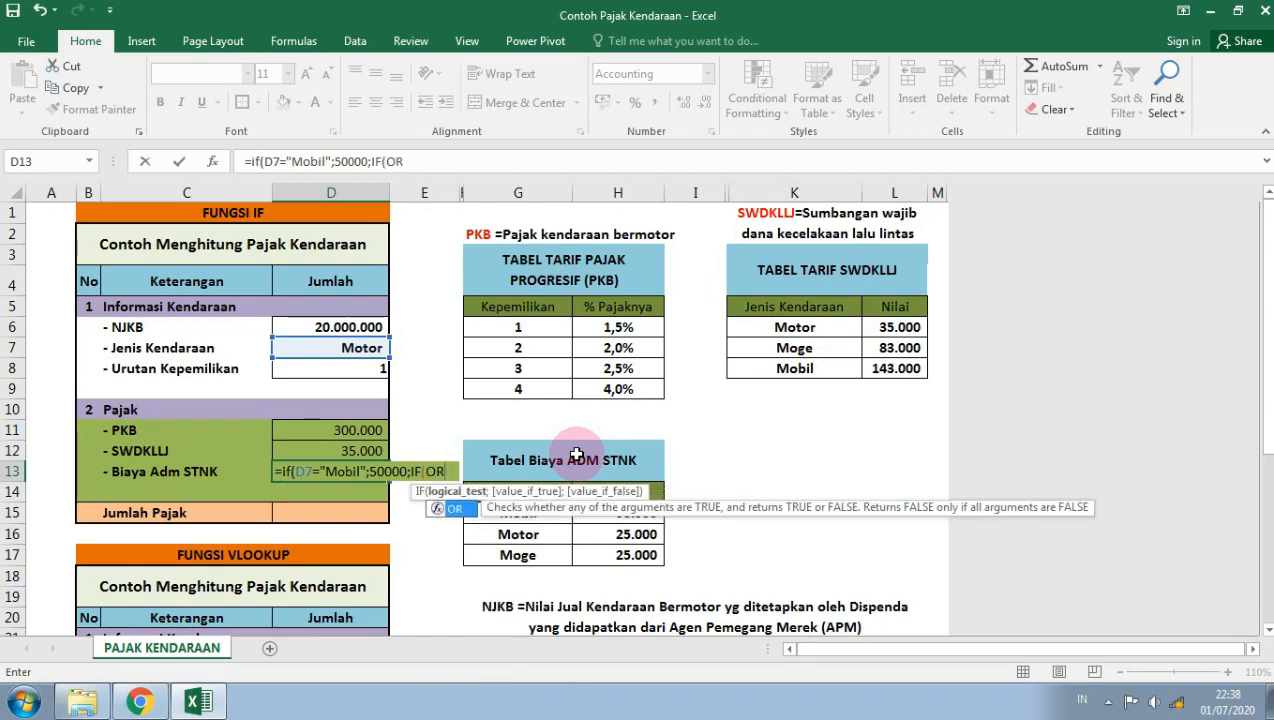
{"action": "type", "text": "("}
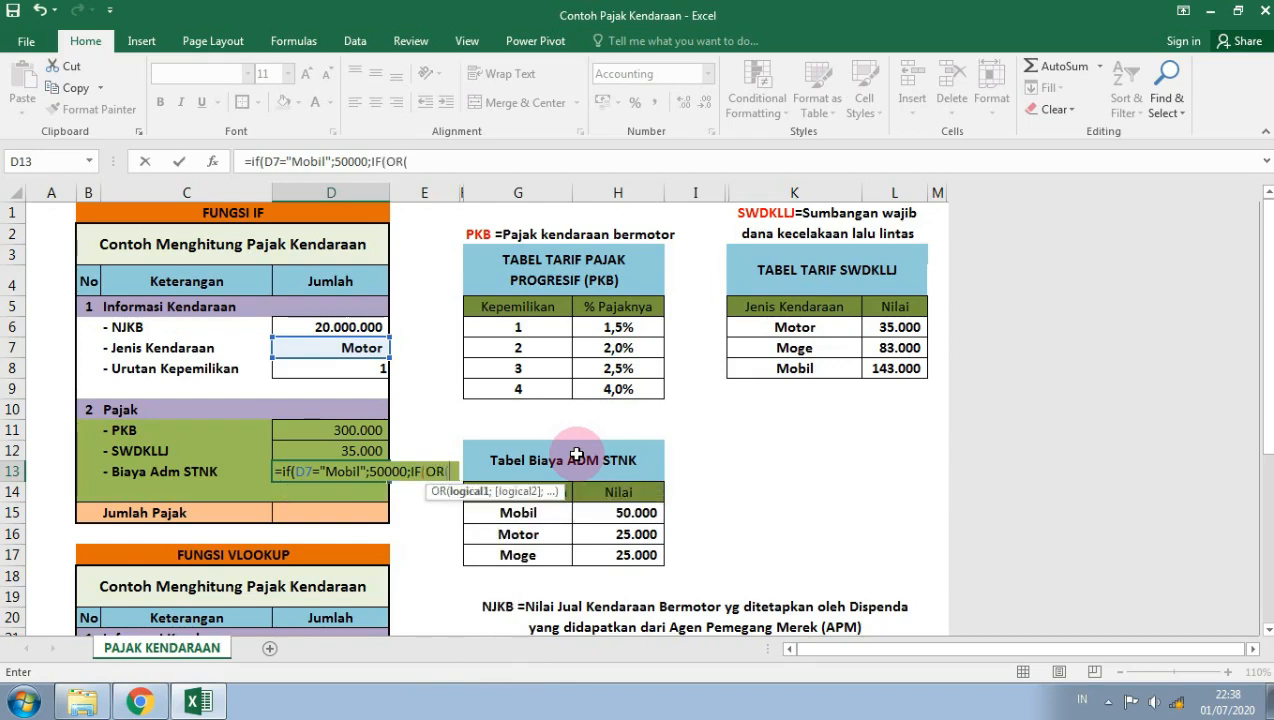
{"action": "type", "text": "D7"}
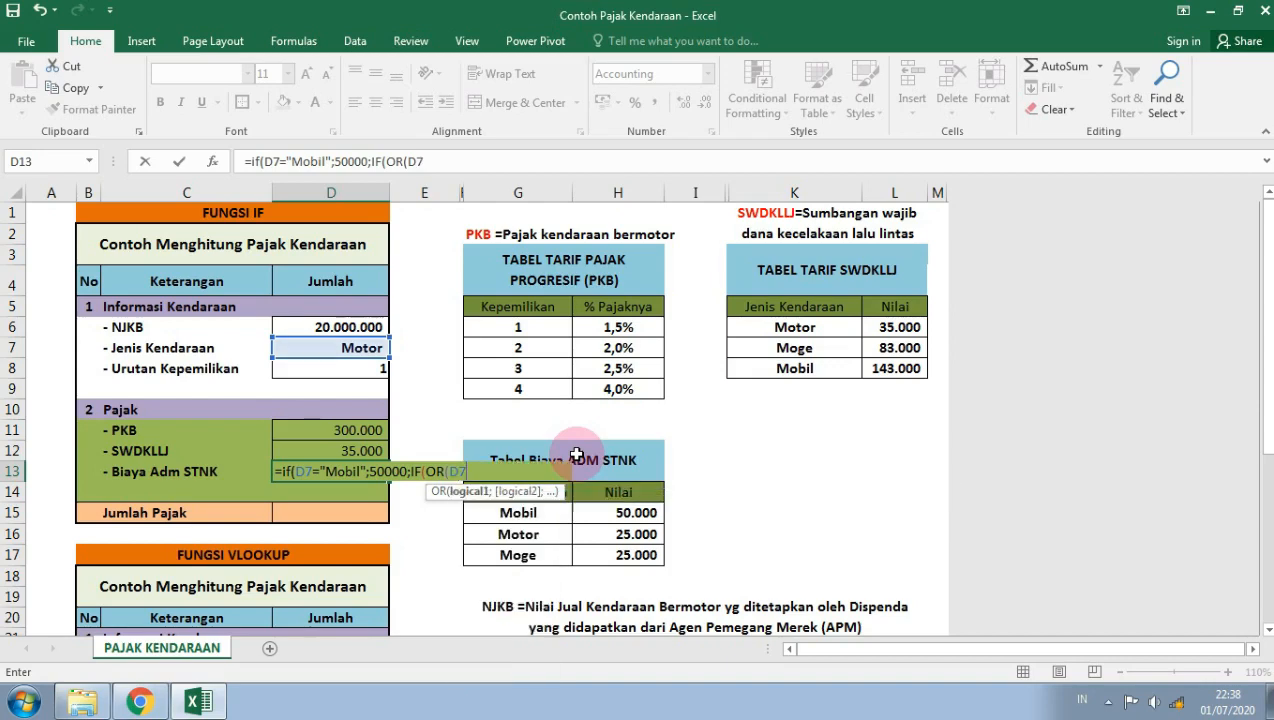
{"action": "type", "text": "=\"Motor"}
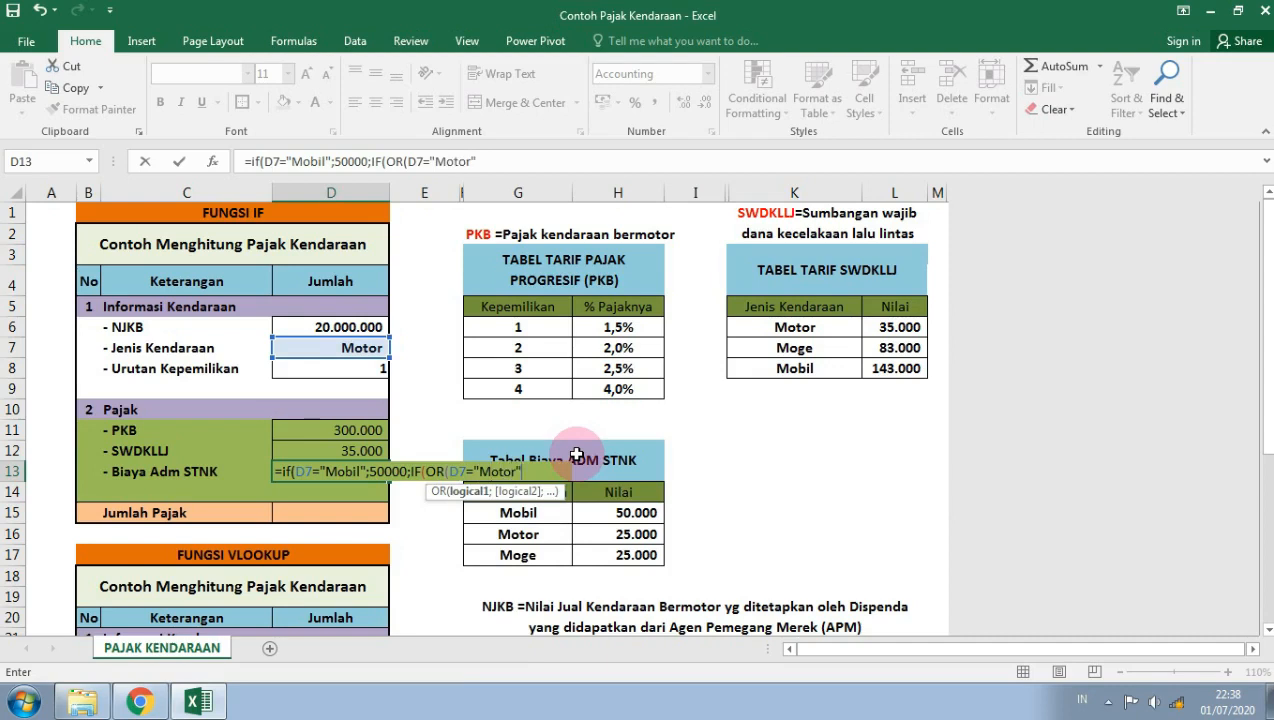
{"action": "type", "text": "\";"}
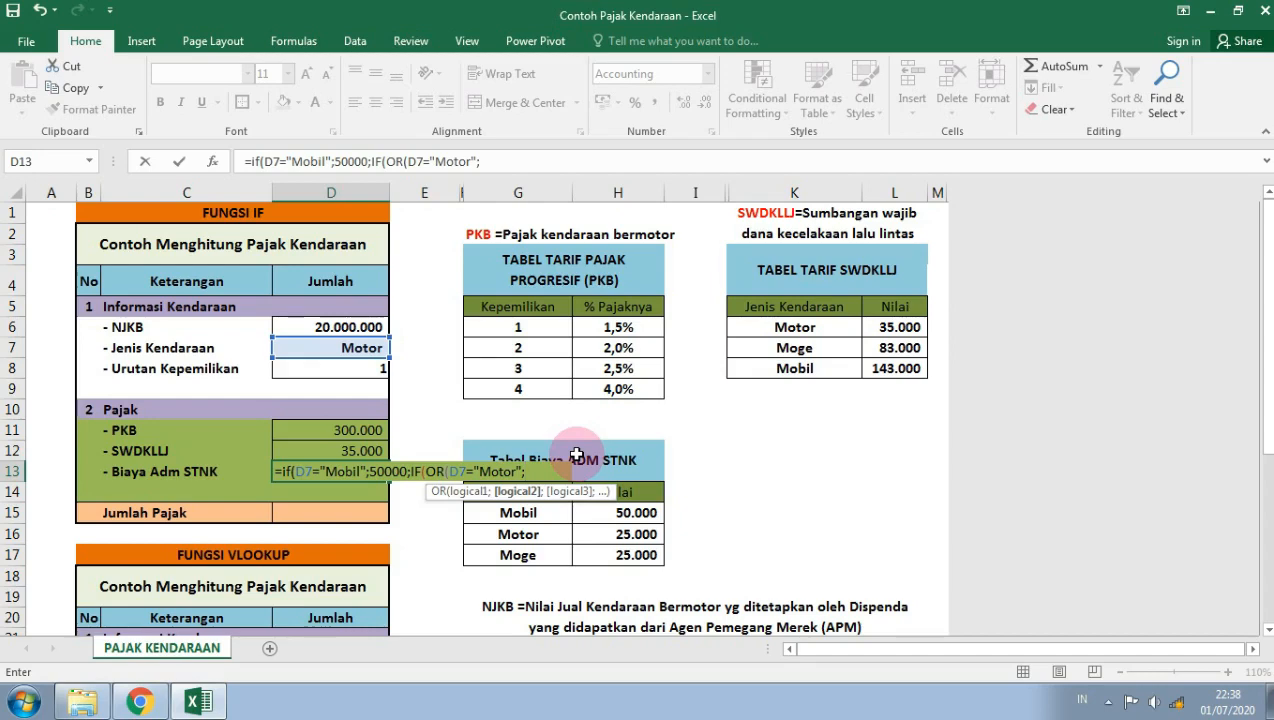
Step: Add D7="Moge" as the second OR condition in the D13 formula and close the OR bracket
{"action": "type", "text": "d7"}
{"action": "key", "text": "BackSpace"}
{"action": "key", "text": "BackSpace"}
{"action": "type", "text": "D7"}
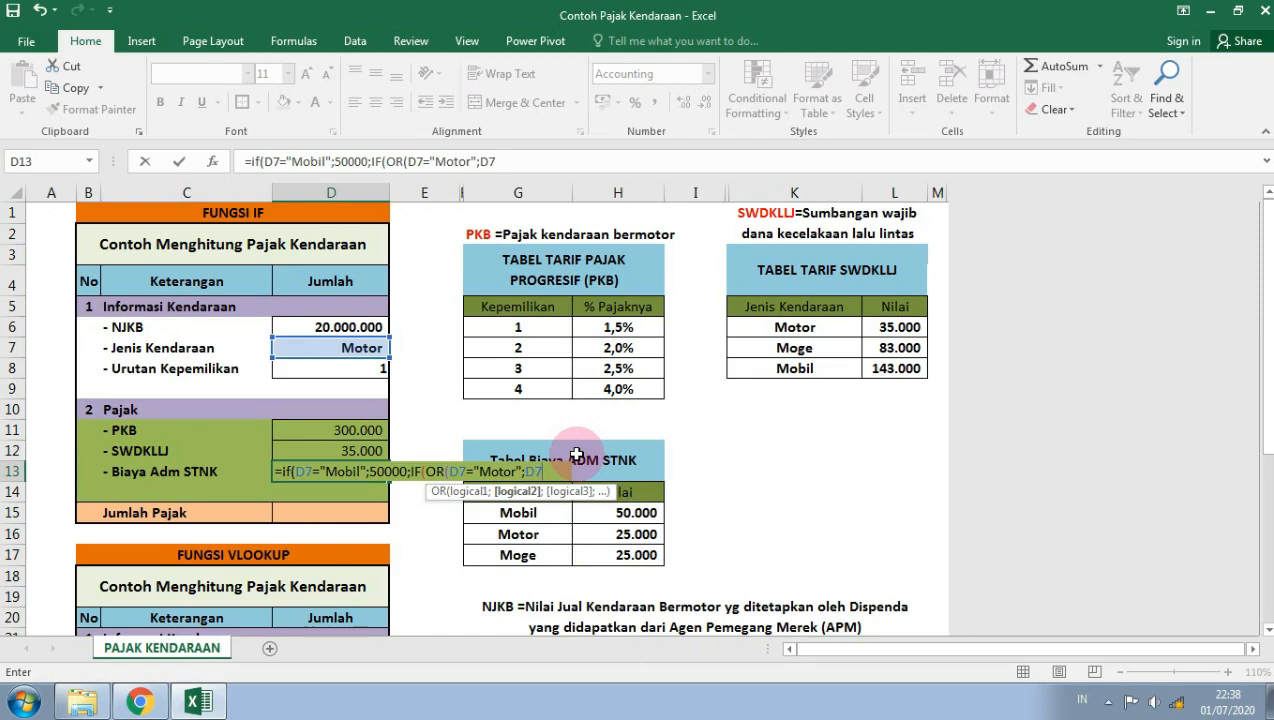
{"action": "type", "text": "=\"Moge"}
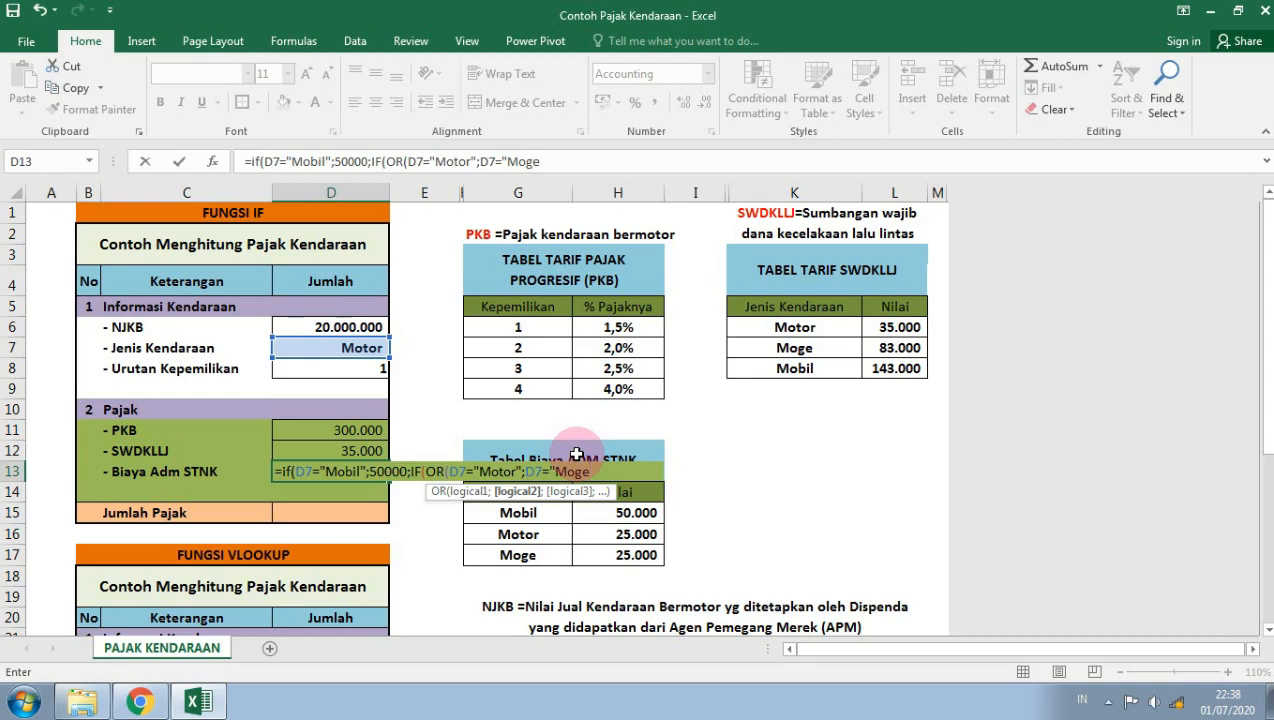
{"action": "type", "text": "\")"}
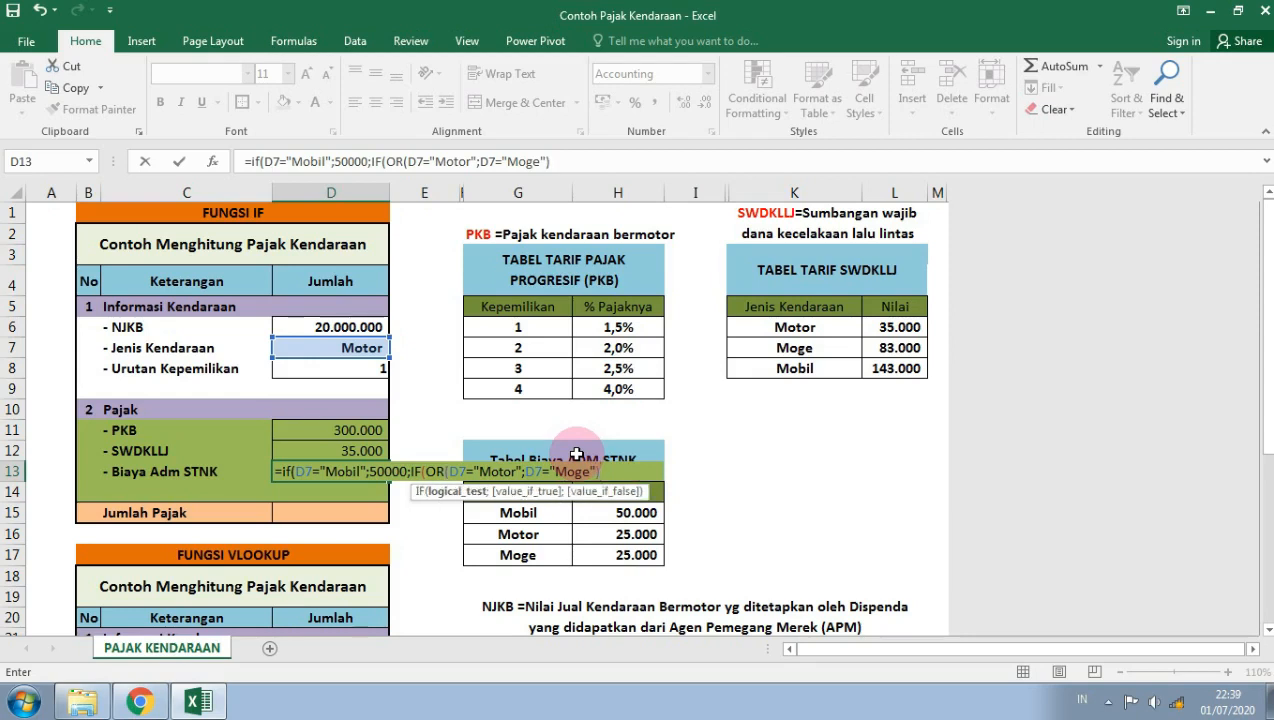
{"action": "type", "text": ";"}
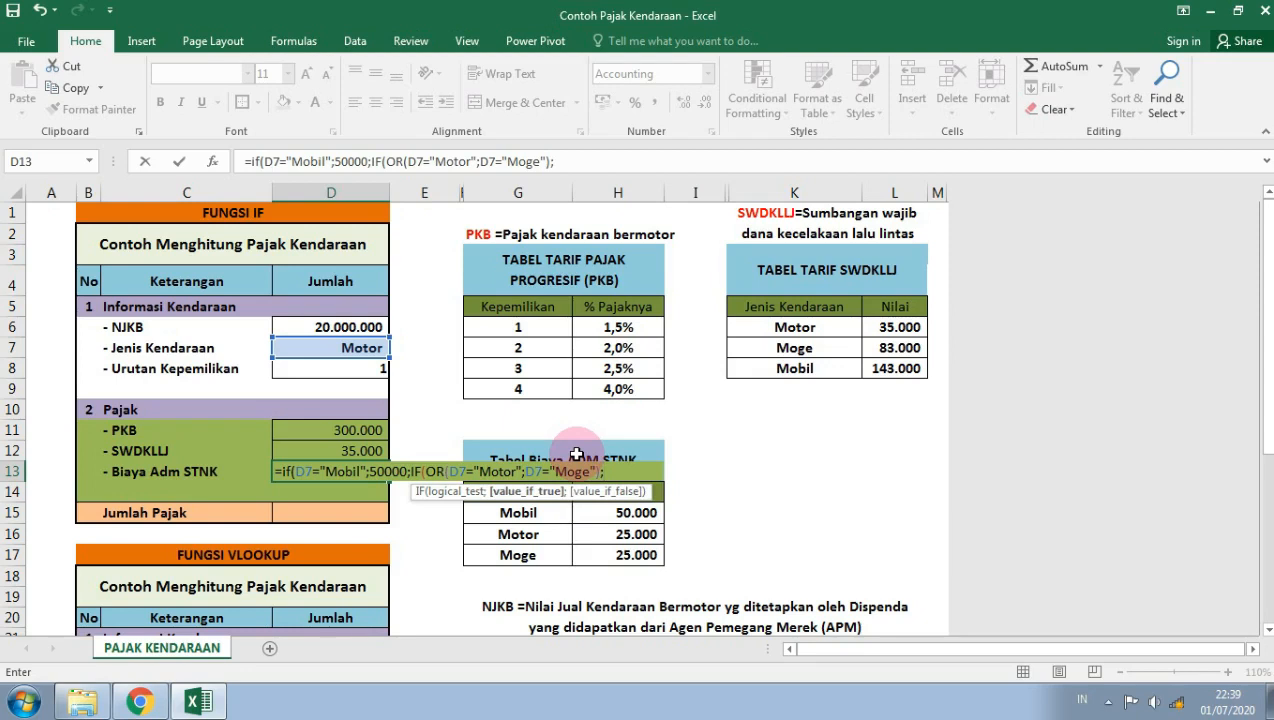
Step: Finish the D13 formula with 25000 as the true value and false as the false value, close the brackets and enter it
{"action": "type", "text": "25000;"}
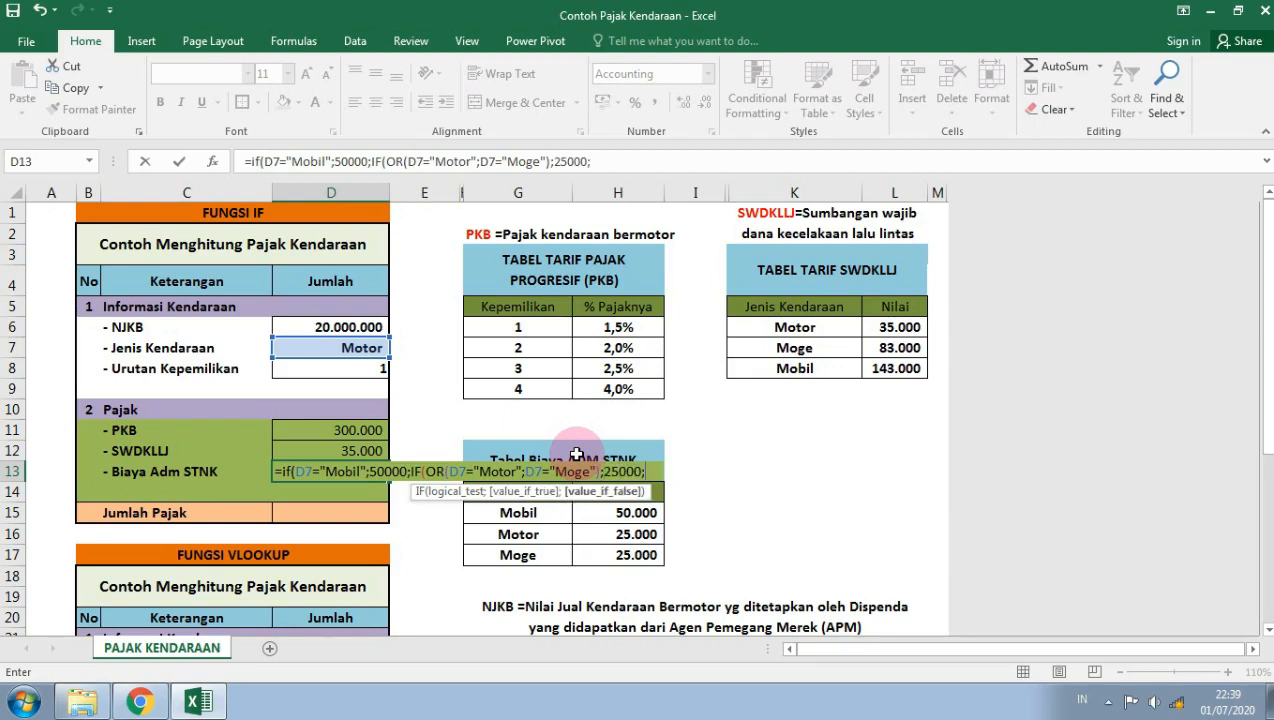
{"action": "type", "text": "false"}
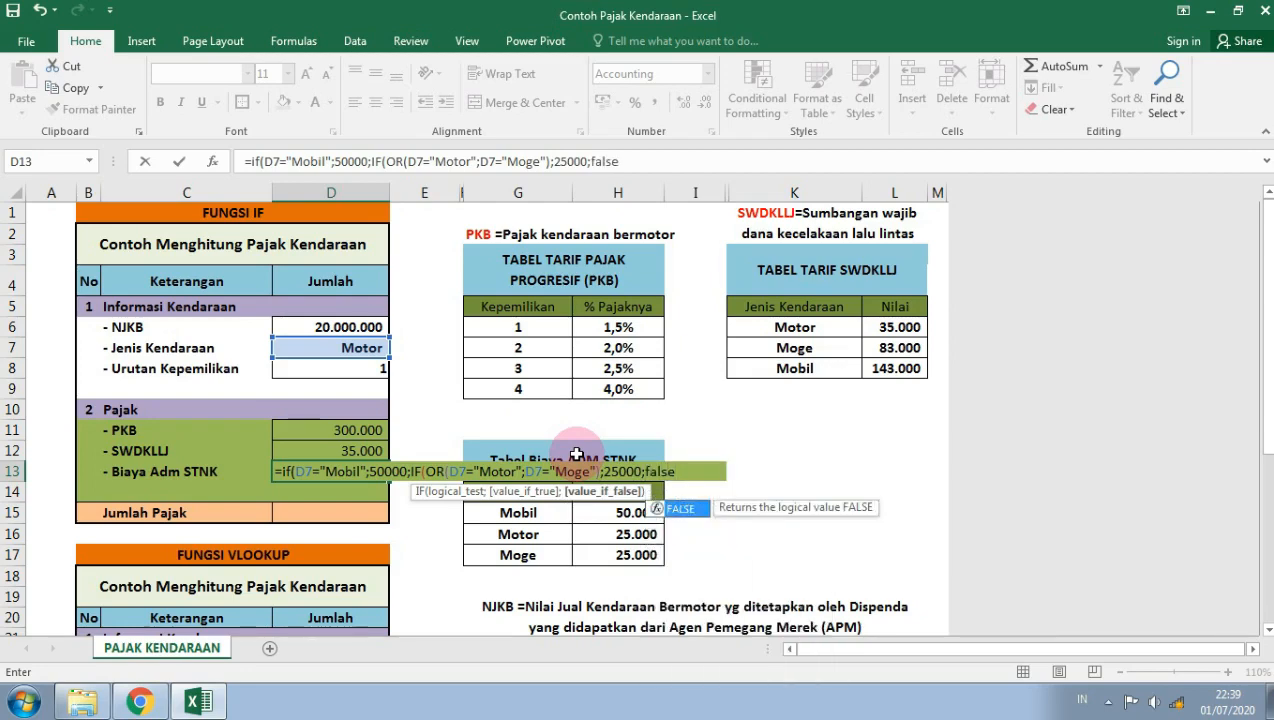
{"action": "type", "text": "))"}
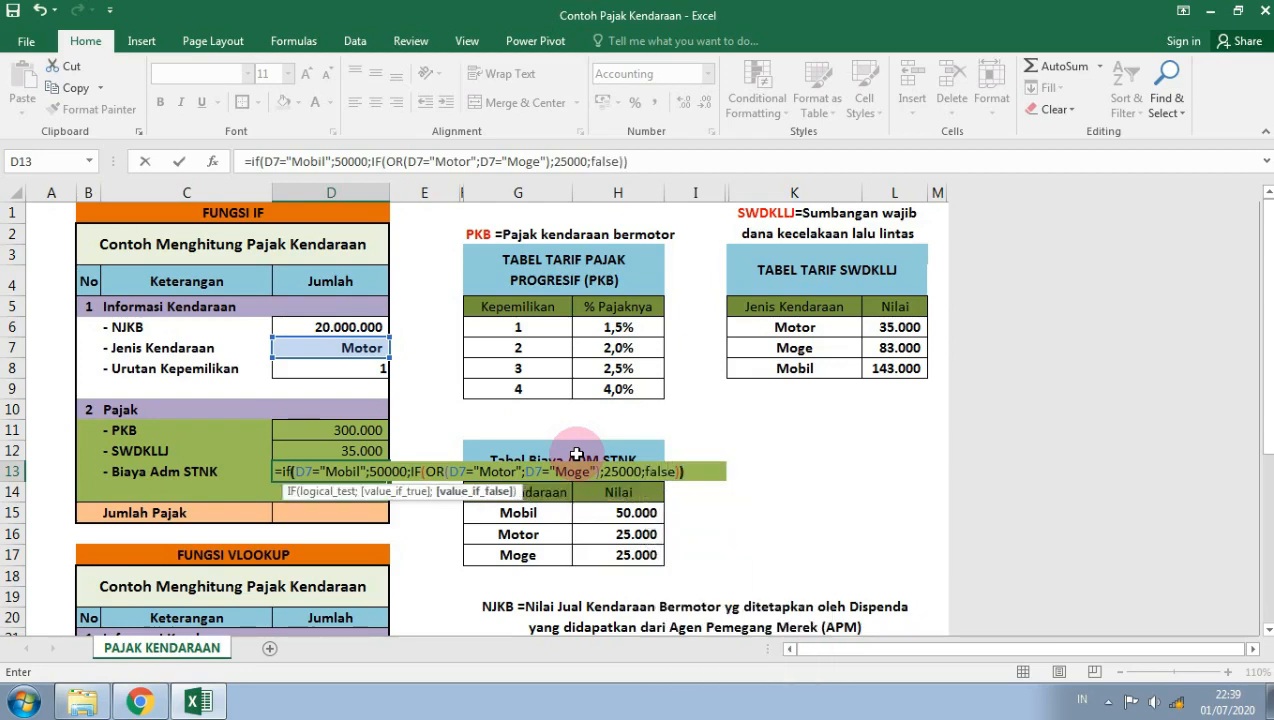
{"action": "key", "text": "Return"}
{"action": "key", "text": "Up"}
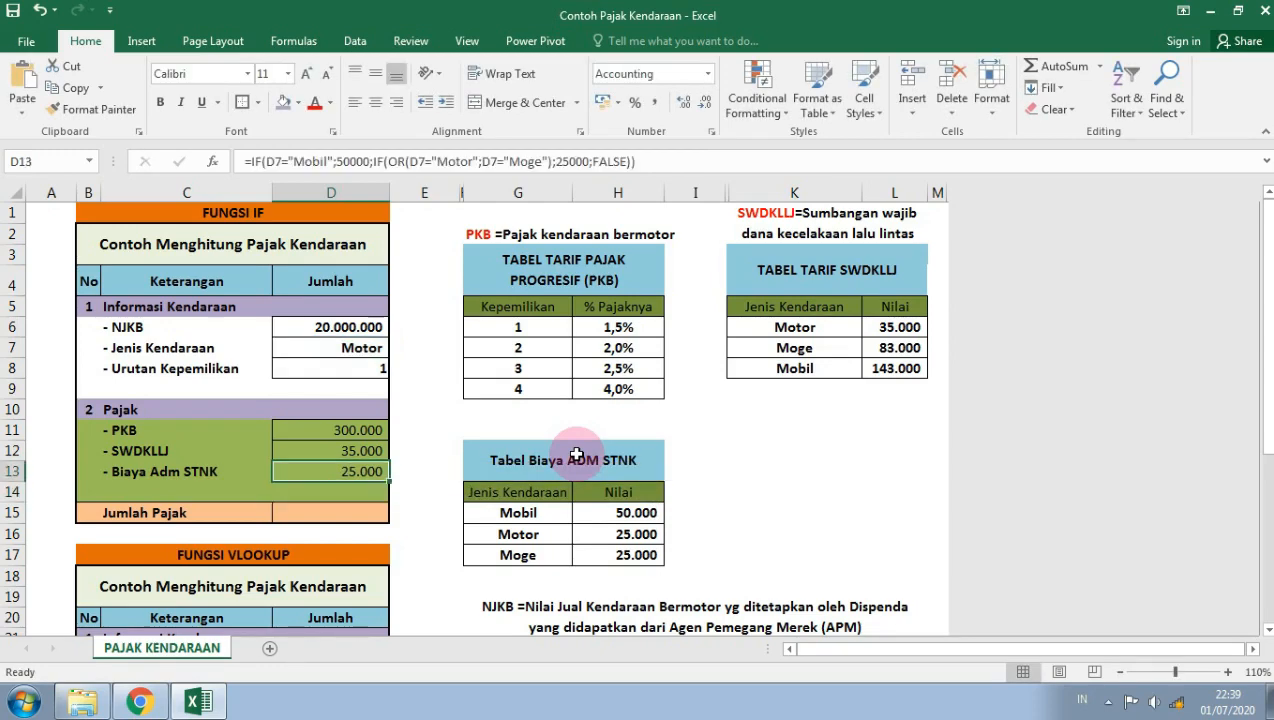
{"action": "key", "text": "Up"}
{"action": "key", "text": "Up"}
{"action": "key", "text": "Up"}
{"action": "key", "text": "Up"}
{"action": "key", "text": "Up"}
{"action": "key", "text": "Up"}
{"action": "key", "text": "Up"}
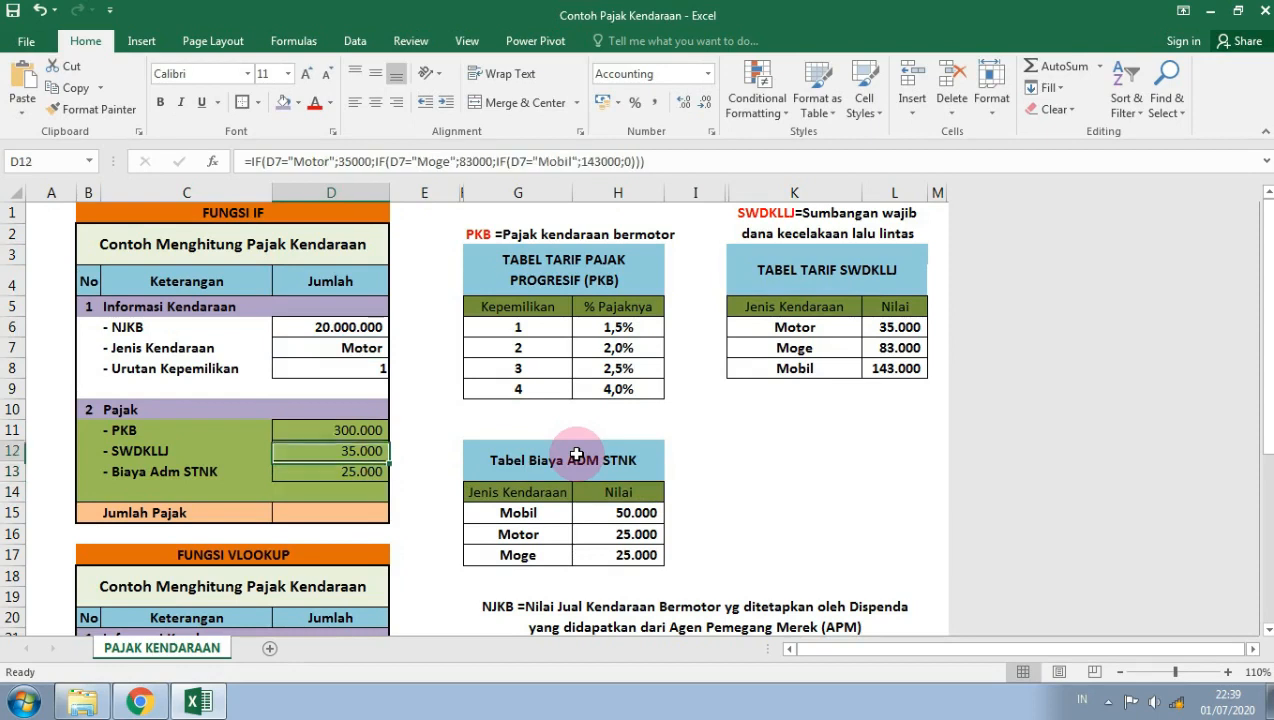
{"action": "key", "text": "Down"}
{"action": "key", "text": "Down"}
{"action": "key", "text": "Down"}
{"action": "key", "text": "Down"}
{"action": "key", "text": "Down"}
{"action": "key", "text": "Down"}
{"action": "key", "text": "Down"}
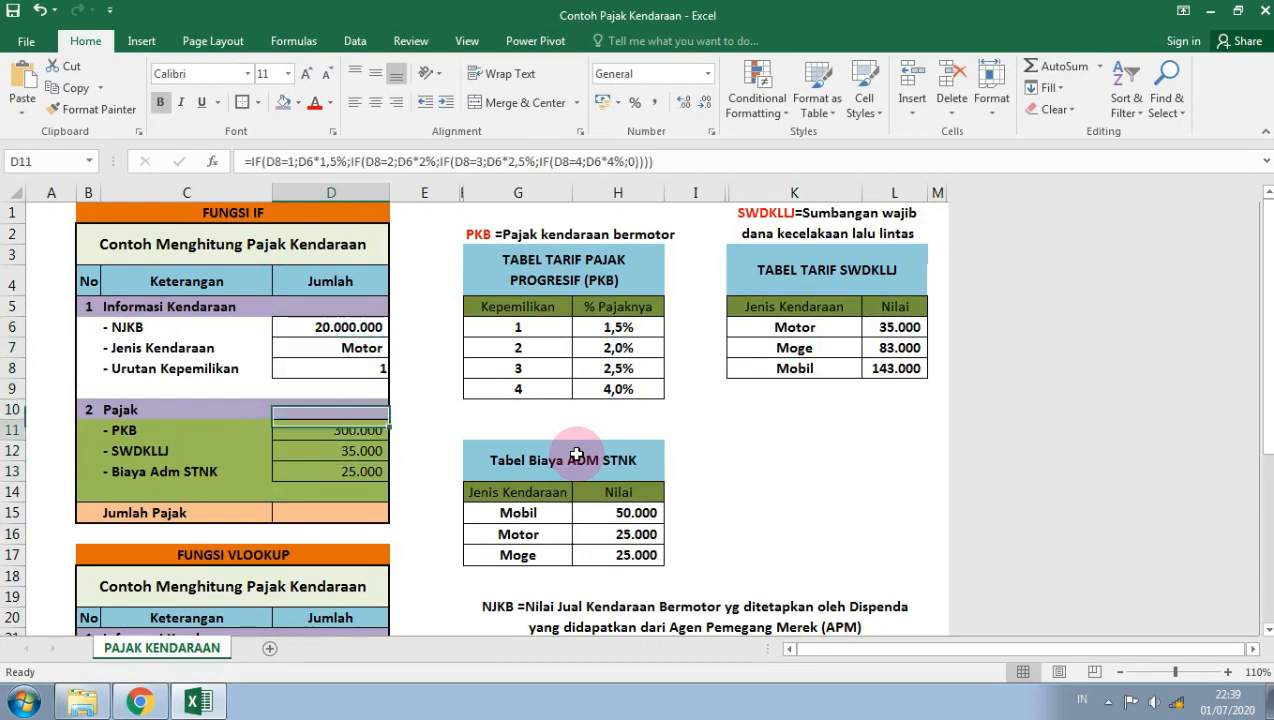
{"action": "key", "text": "Right"}
{"action": "key", "text": "Right"}
{"action": "key", "text": "Right"}
{"action": "key", "text": "Down"}
{"action": "key", "text": "Down"}
{"action": "key", "text": "Down"}
{"action": "key", "text": "Right"}
{"action": "key", "text": "Left"}
{"action": "key", "text": "Left"}
{"action": "key", "text": "Left"}
{"action": "key", "text": "Up"}
{"action": "key", "text": "Up"}
{"action": "key", "text": "Up"}
{"action": "key", "text": "Up"}
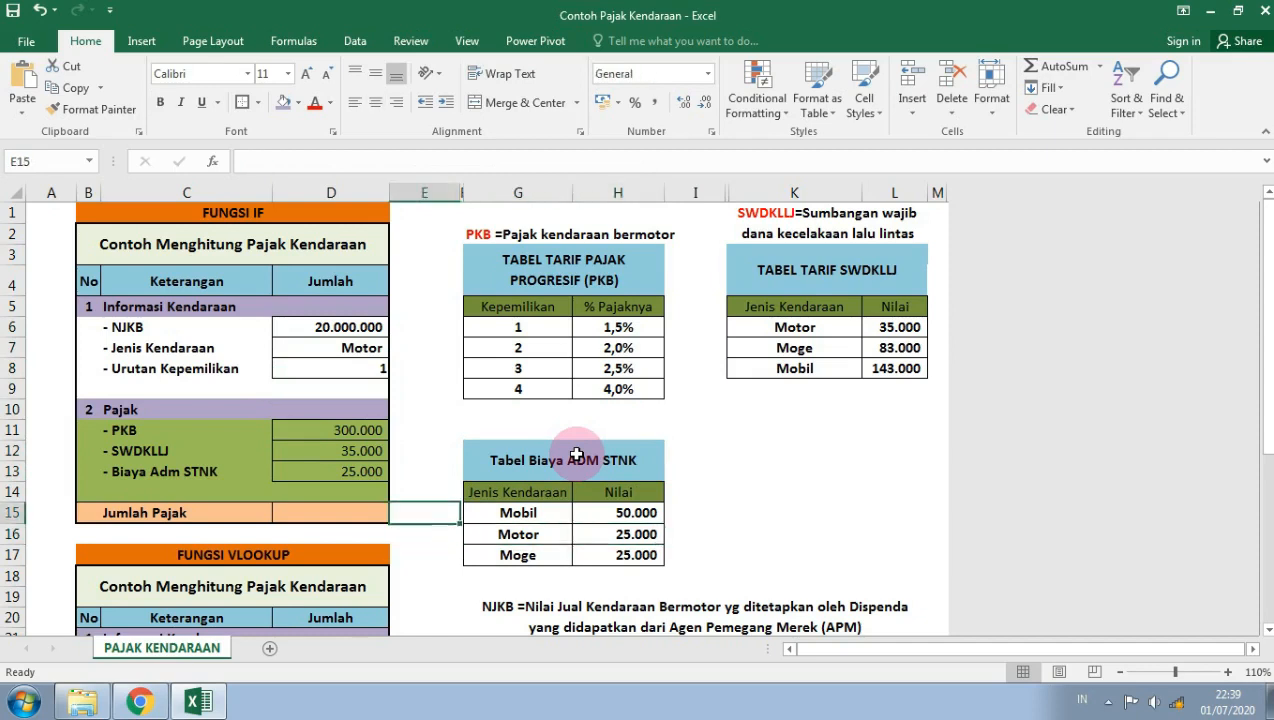
Step: Test the Biaya Adm STNK formula by switching Jenis Kendaraan in D7 to Mobil and Moge, and review the formula in D13
{"action": "left_click", "coordinate": [338, 347]}
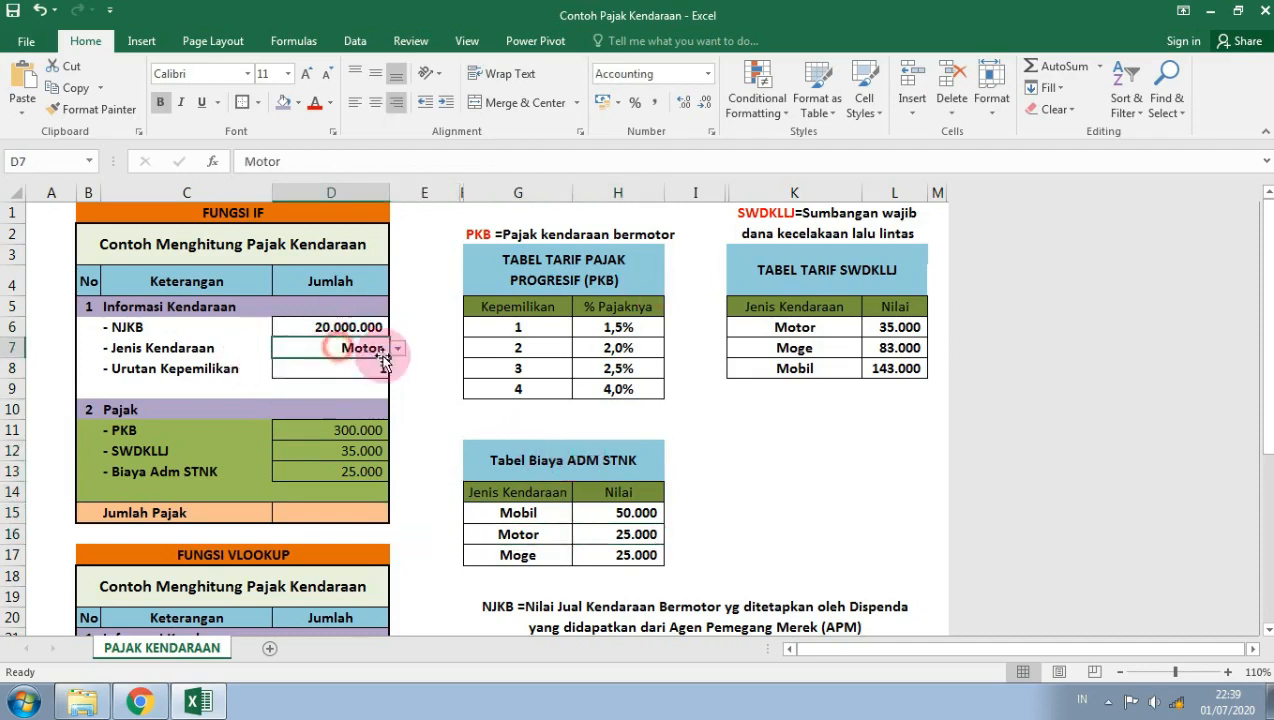
{"action": "left_click", "coordinate": [397, 348]}
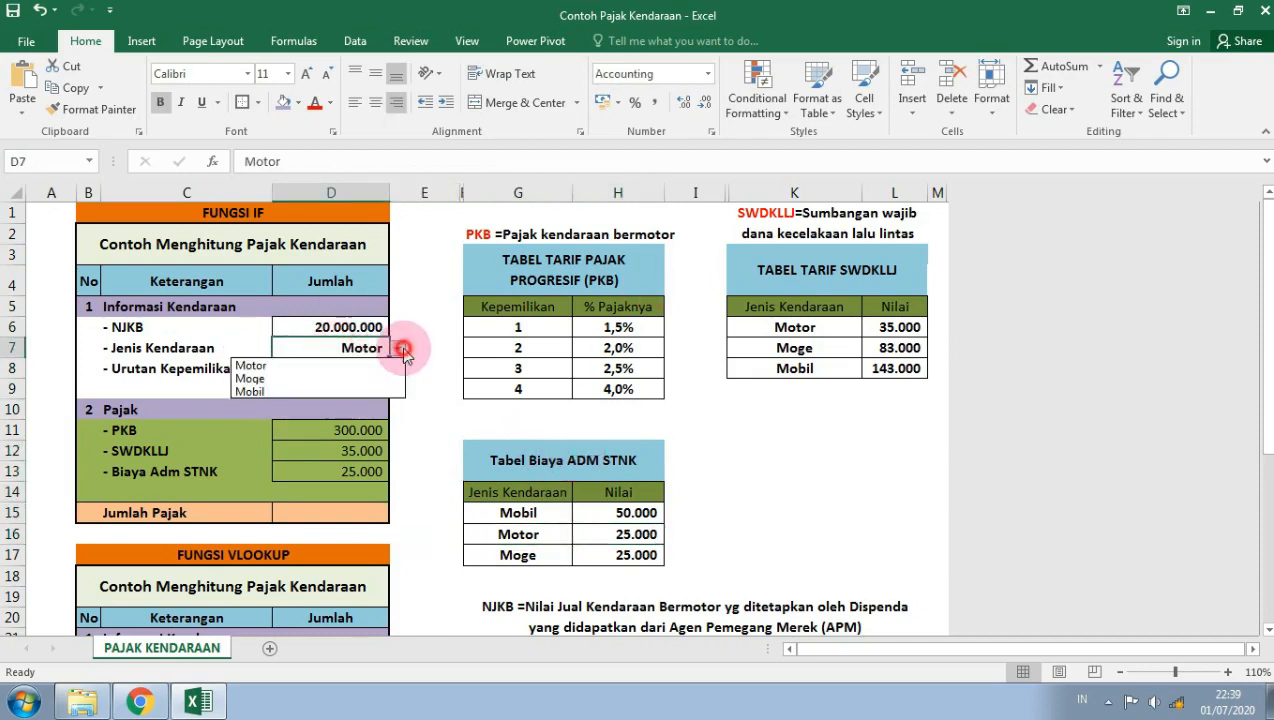
{"action": "left_click", "coordinate": [352, 391]}
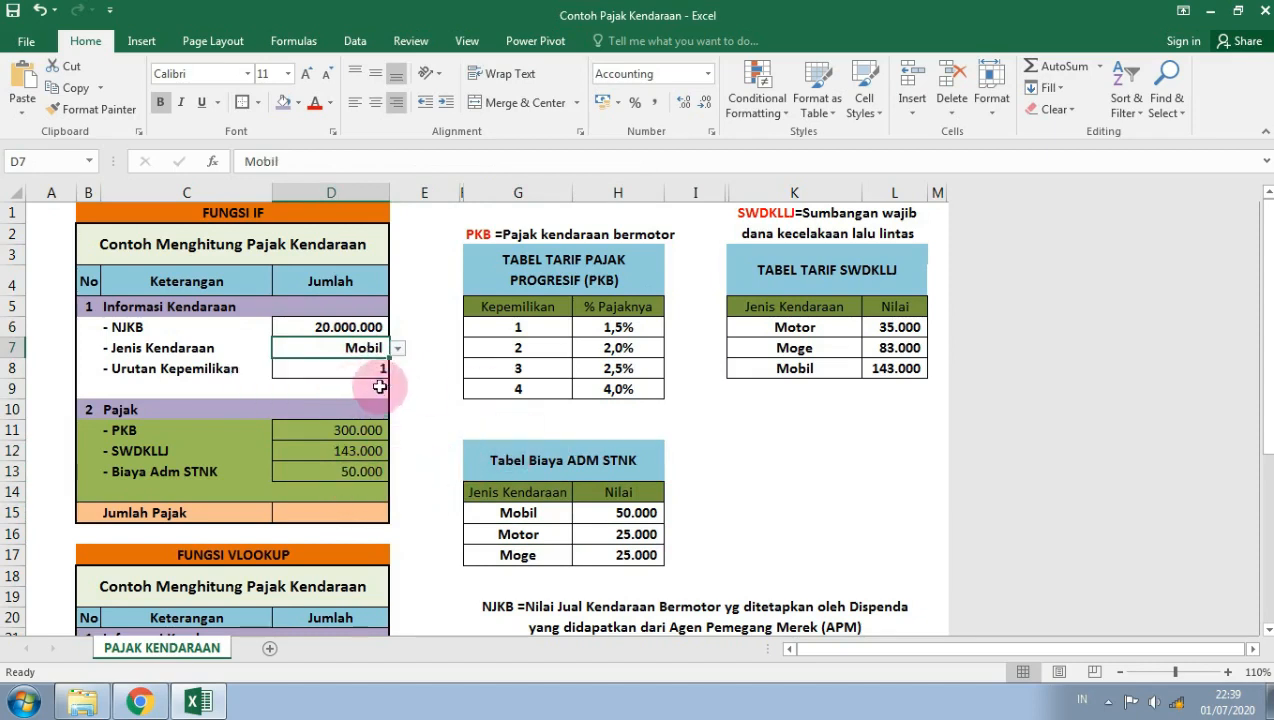
{"action": "left_click", "coordinate": [397, 348]}
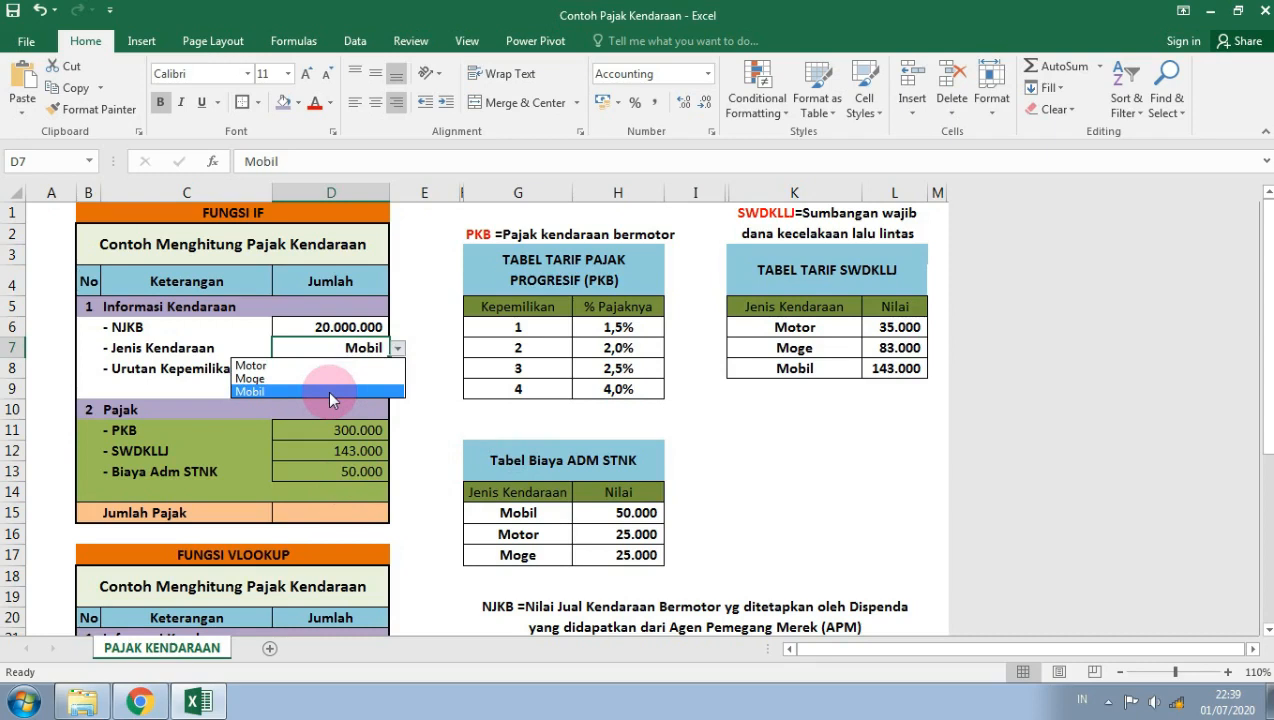
{"action": "left_click", "coordinate": [300, 379]}
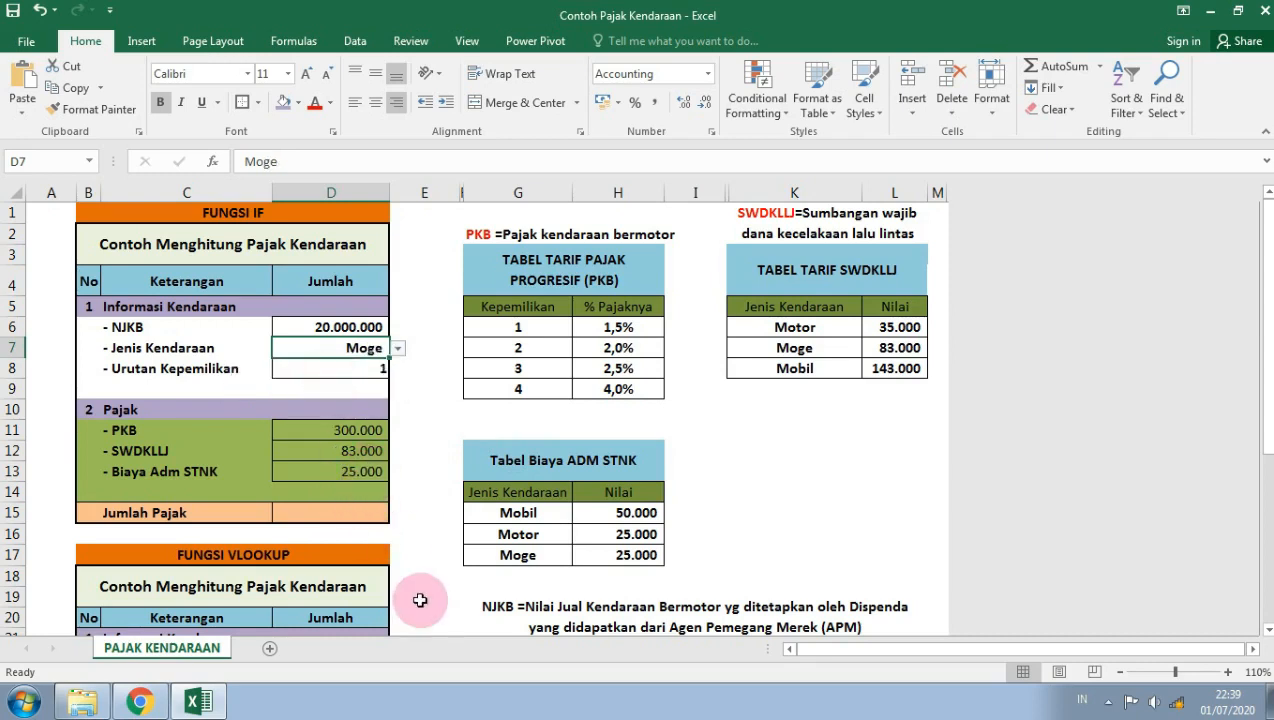
{"action": "left_click", "coordinate": [352, 474]}
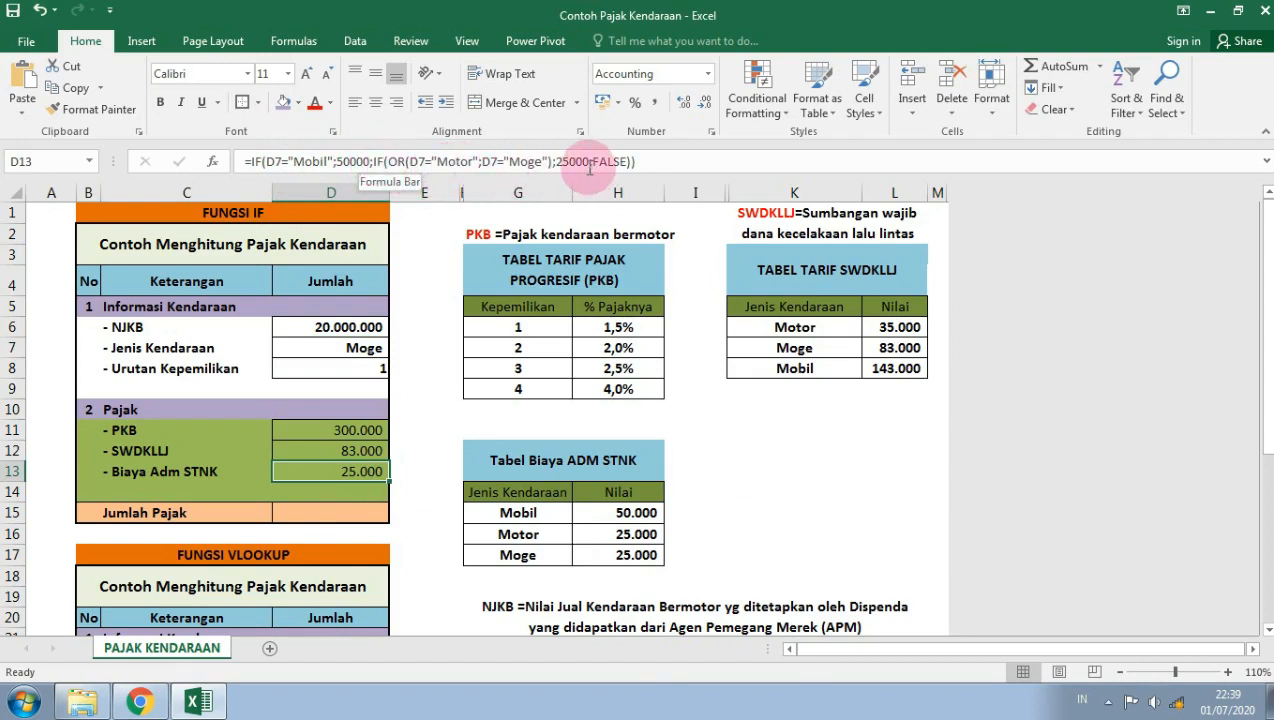
Step: Total the taxes in the Jumlah Pajak cell D15 with AutoSum over D11:D14
{"action": "left_click", "coordinate": [364, 512]}
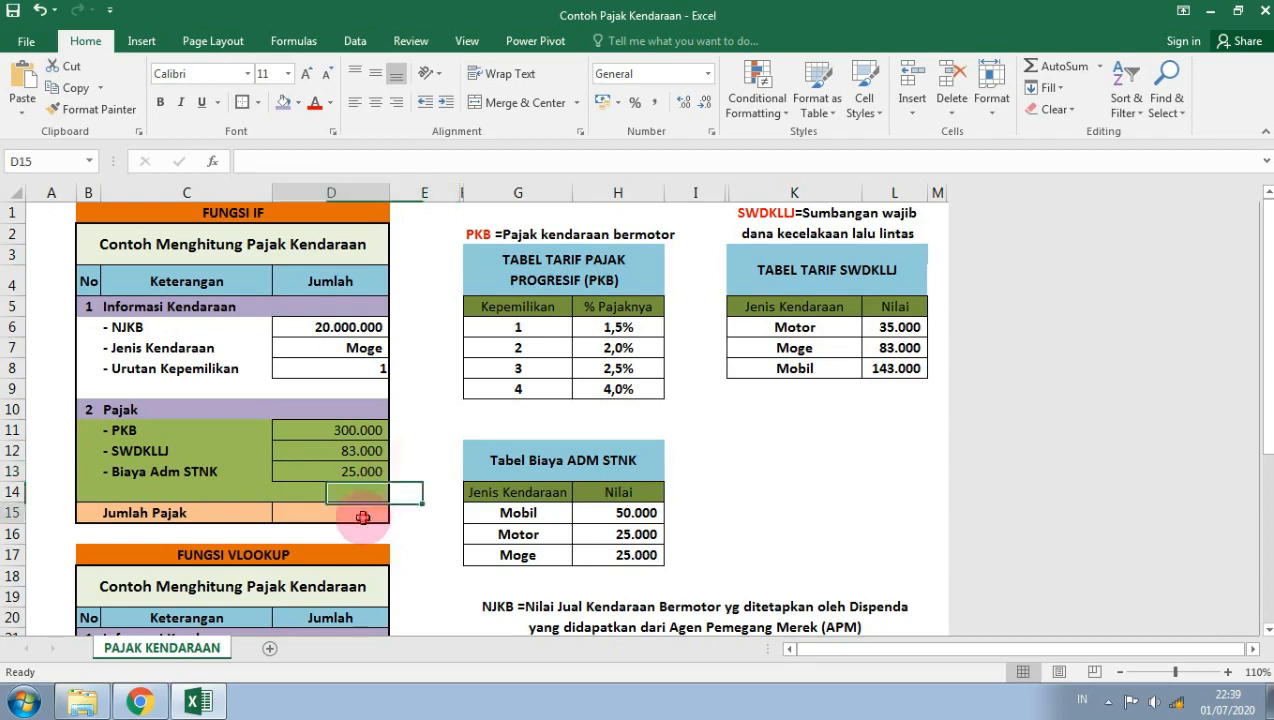
{"action": "left_click_drag", "start_coordinate": [335, 430], "coordinate": [345, 471]}
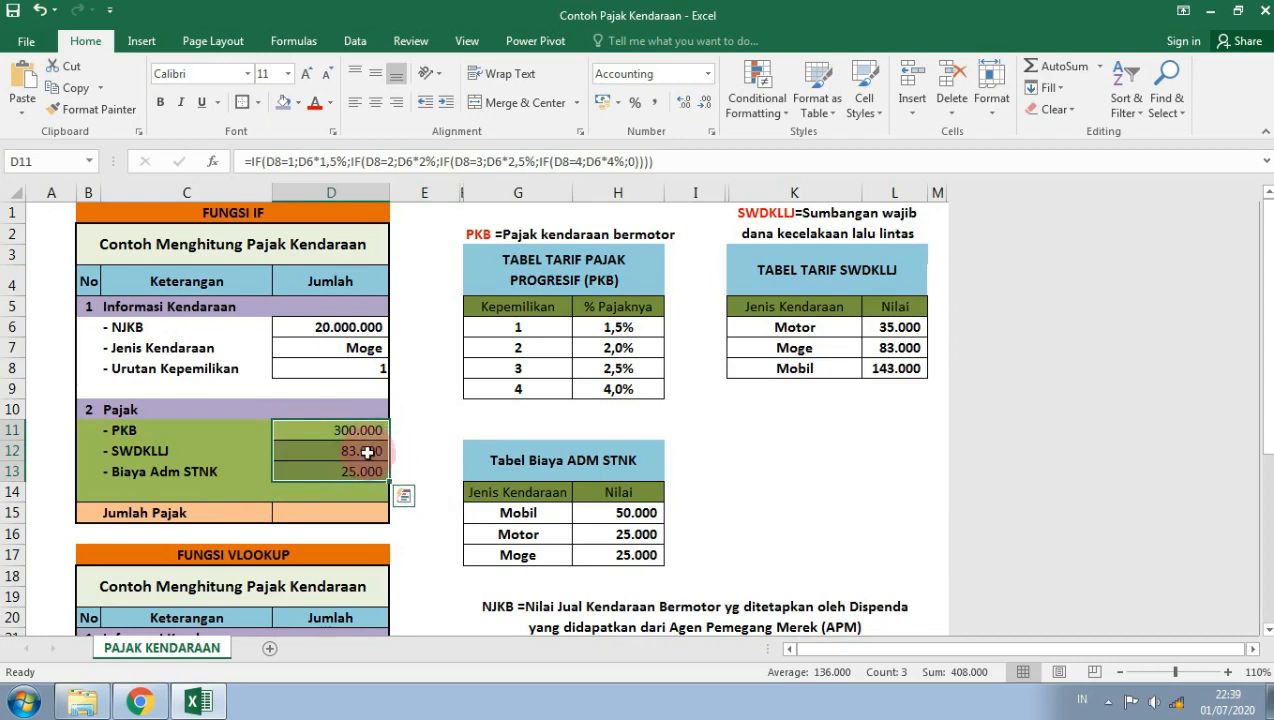
{"action": "left_click", "coordinate": [363, 514]}
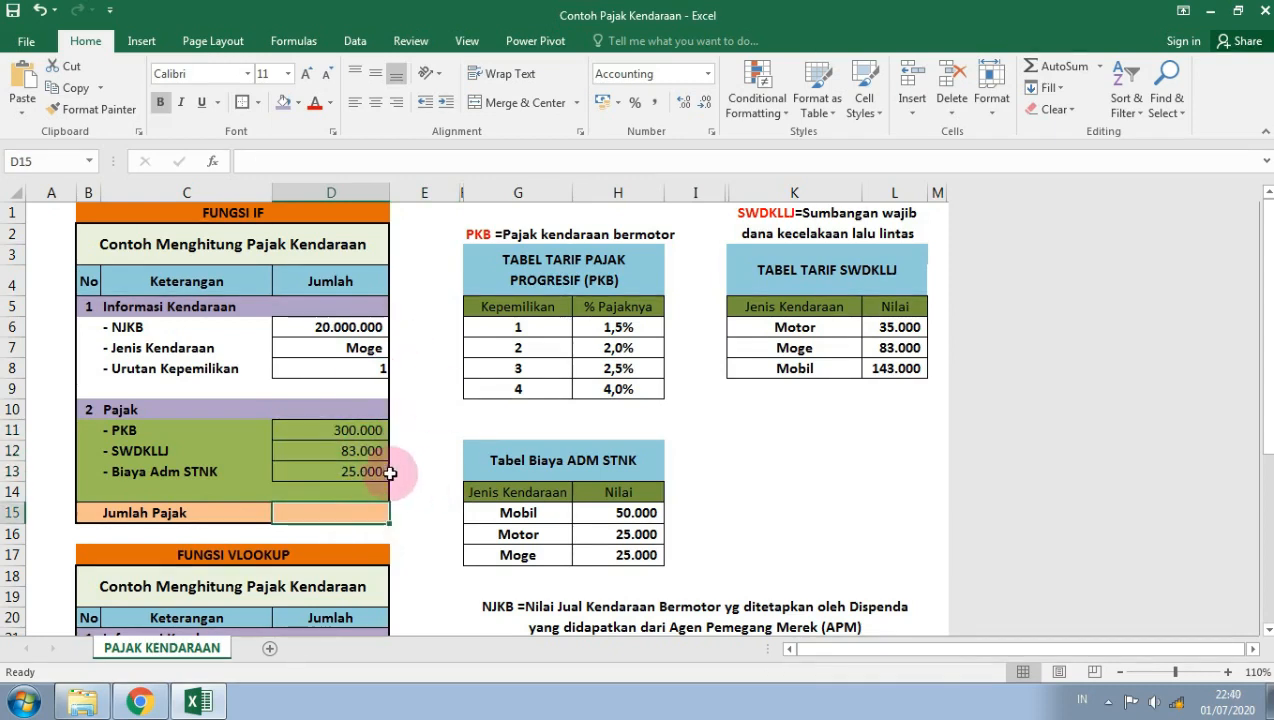
{"action": "left_click", "coordinate": [1051, 68]}
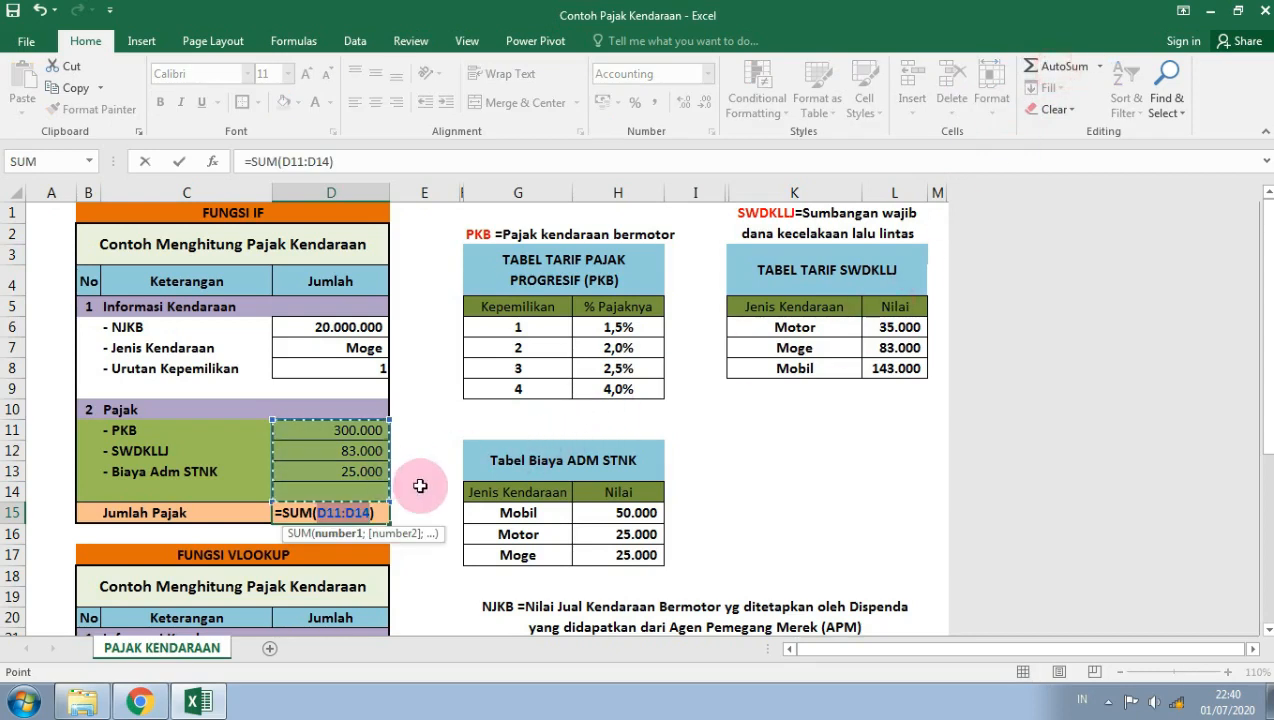
{"action": "key", "text": "Return"}
{"action": "key", "text": "Up"}
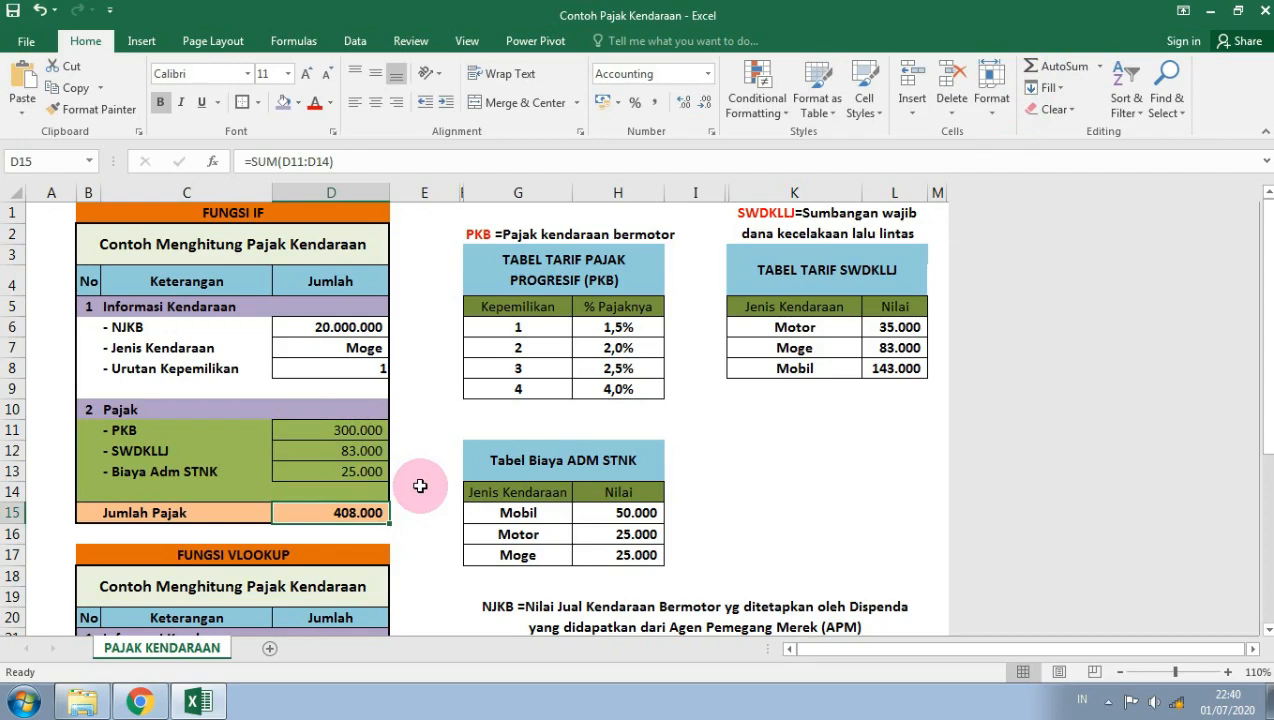
{"action": "key", "text": "Up"}
{"action": "key", "text": "Up"}
{"action": "key", "text": "Up"}
{"action": "key", "text": "Down"}
{"action": "key", "text": "Down"}
{"action": "key", "text": "Down"}
{"action": "key", "text": "Down"}
{"action": "key", "text": "Down"}
{"action": "key", "text": "Up"}
{"action": "key", "text": "Up"}
{"action": "key", "text": "Up"}
{"action": "key", "text": "Up"}
{"action": "key", "text": "Up"}
{"action": "key", "text": "Up"}
{"action": "key", "text": "Down"}
{"action": "key", "text": "Down"}
{"action": "key", "text": "Up"}
{"action": "key", "text": "Down"}
{"action": "key", "text": "Down"}
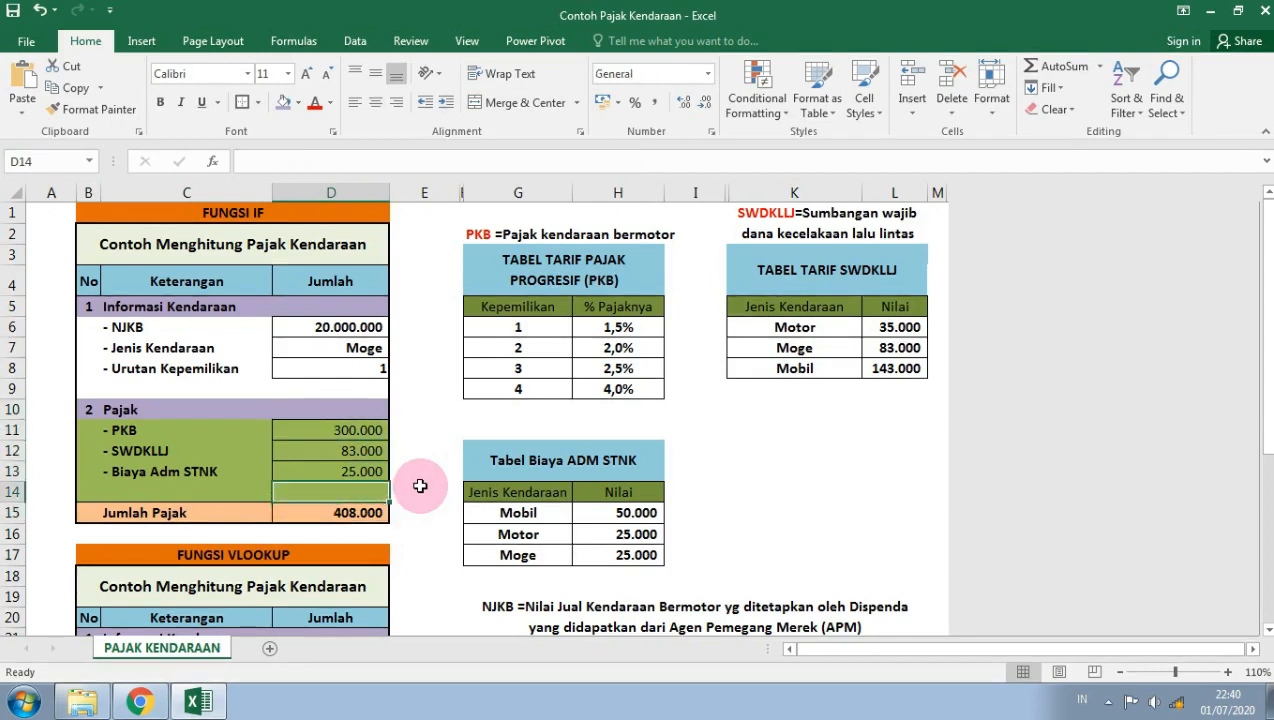
{"action": "key", "text": "Up"}
{"action": "key", "text": "Up"}
{"action": "key", "text": "Up"}
{"action": "key", "text": "Up"}
{"action": "key", "text": "Up"}
{"action": "key", "text": "Up"}
{"action": "key", "text": "Up"}
{"action": "key", "text": "Up"}
{"action": "key", "text": "Up"}
{"action": "key", "text": "Up"}
Step: Enter 20.000.000 as the NJKB in cell D22 of the FUNGSI VLOOKUP table
{"action": "key", "text": "Down"}
{"action": "key", "text": "Down"}
{"action": "key", "text": "Down"}
{"action": "key", "text": "Down"}
{"action": "key", "text": "Down"}
{"action": "key", "text": "Down"}
{"action": "key", "text": "Down"}
{"action": "key", "text": "Down"}
{"action": "key", "text": "Down"}
{"action": "key", "text": "Down"}
{"action": "key", "text": "Down"}
{"action": "key", "text": "Down"}
{"action": "key", "text": "Down"}
{"action": "key", "text": "Down"}
{"action": "key", "text": "Down"}
{"action": "key", "text": "Down"}
{"action": "key", "text": "Down"}
{"action": "key", "text": "Down"}
{"action": "key", "text": "Down"}
{"action": "key", "text": "Down"}
{"action": "key", "text": "Down"}
{"action": "key", "text": "Up"}
{"action": "key", "text": "Up"}
{"action": "key", "text": "Up"}
{"action": "key", "text": "Up"}
{"action": "key", "text": "Up"}
{"action": "type", "text": "20.000.000"}
{"action": "key", "text": "Return"}
{"action": "key", "text": "Up"}
{"action": "key", "text": "Up"}
{"action": "key", "text": "Up"}
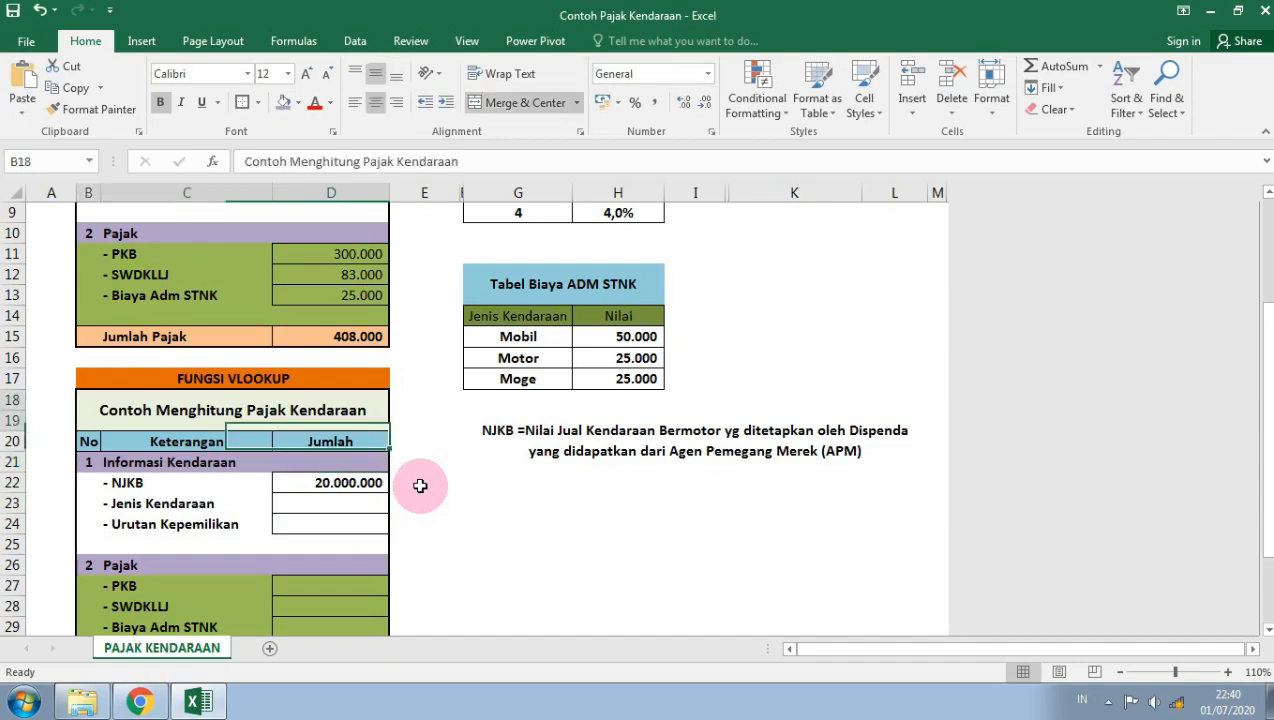
{"action": "key", "text": "Up"}
{"action": "key", "text": "Up"}
{"action": "key", "text": "Up"}
{"action": "key", "text": "Up"}
{"action": "key", "text": "Up"}
{"action": "key", "text": "Up"}
{"action": "key", "text": "Up"}
{"action": "key", "text": "Up"}
{"action": "key", "text": "Up"}
{"action": "key", "text": "Up"}
{"action": "key", "text": "Up"}
{"action": "key", "text": "Up"}
{"action": "key", "text": "Up"}
{"action": "key", "text": "Up"}
{"action": "key", "text": "Up"}
{"action": "key", "text": "Up"}
{"action": "key", "text": "Up"}
{"action": "key", "text": "Down"}
{"action": "key", "text": "Down"}
{"action": "key", "text": "Down"}
{"action": "key", "text": "Down"}
{"action": "key", "text": "Down"}
{"action": "key", "text": "Down"}
{"action": "key", "text": "Down"}
{"action": "key", "text": "Down"}
{"action": "key", "text": "Down"}
{"action": "key", "text": "Down"}
{"action": "key", "text": "Down"}
{"action": "key", "text": "Down"}
{"action": "key", "text": "Down"}
{"action": "key", "text": "Down"}
{"action": "key", "text": "Down"}
{"action": "key", "text": "Down"}
{"action": "key", "text": "Down"}
{"action": "key", "text": "Down"}
{"action": "key", "text": "Down"}
{"action": "key", "text": "Down"}
{"action": "key", "text": "Down"}
{"action": "key", "text": "Down"}
{"action": "key", "text": "Down"}
{"action": "key", "text": "Down"}
{"action": "key", "text": "Down"}
{"action": "key", "text": "Down"}
{"action": "key", "text": "Up"}
{"action": "key", "text": "Up"}
{"action": "key", "text": "Up"}
{"action": "key", "text": "Up"}
{"action": "key", "text": "Up"}
{"action": "key", "text": "Up"}
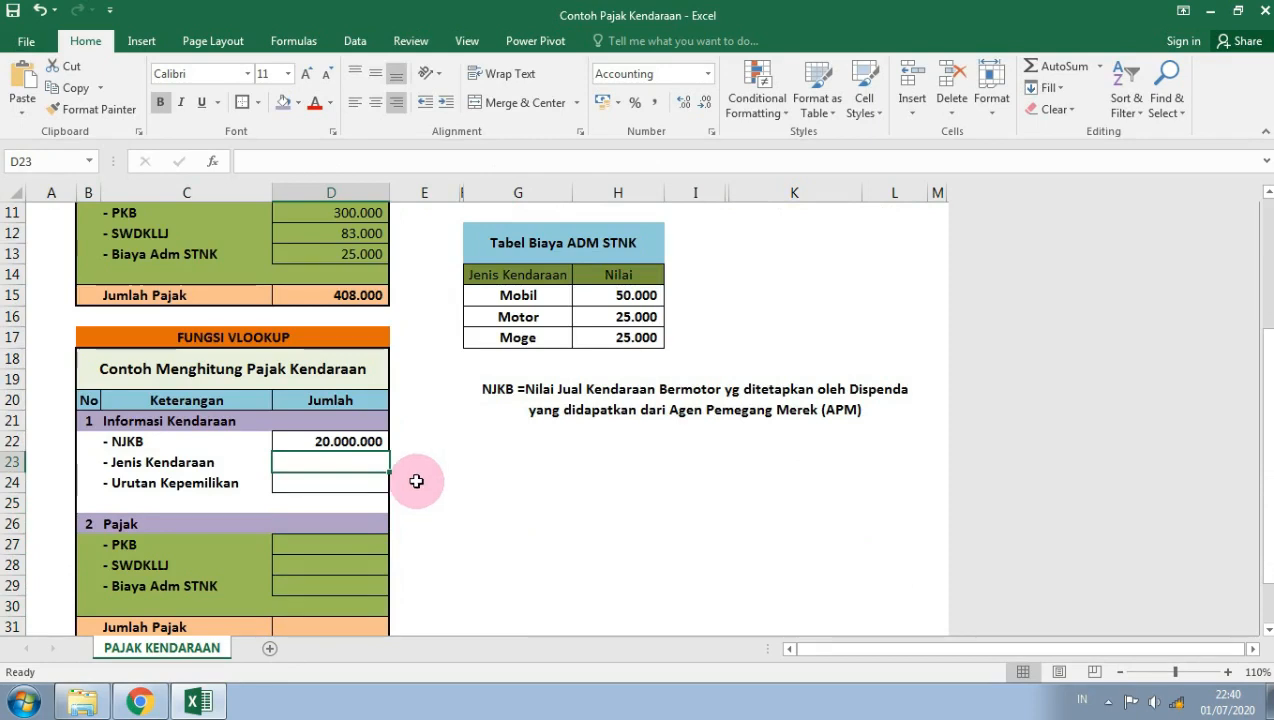
Step: Name the vehicle types K6:K8 in the TABEL TARIF SWDKLLJ as the range jenis_kend
{"action": "scroll", "coordinate": [424, 484], "scroll_direction": "up", "scroll_amount": 2}
{"action": "scroll", "coordinate": [625, 442], "scroll_direction": "up", "scroll_amount": 2}
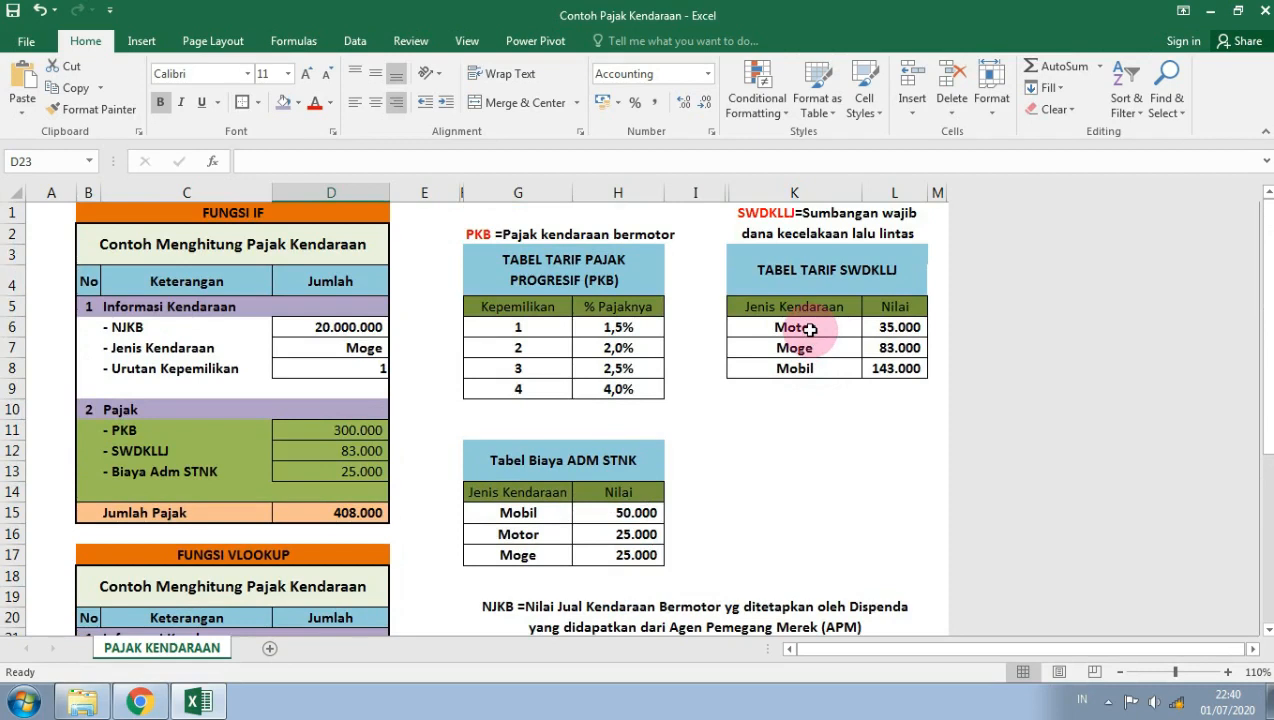
{"action": "left_click_drag", "start_coordinate": [810, 329], "coordinate": [810, 369]}
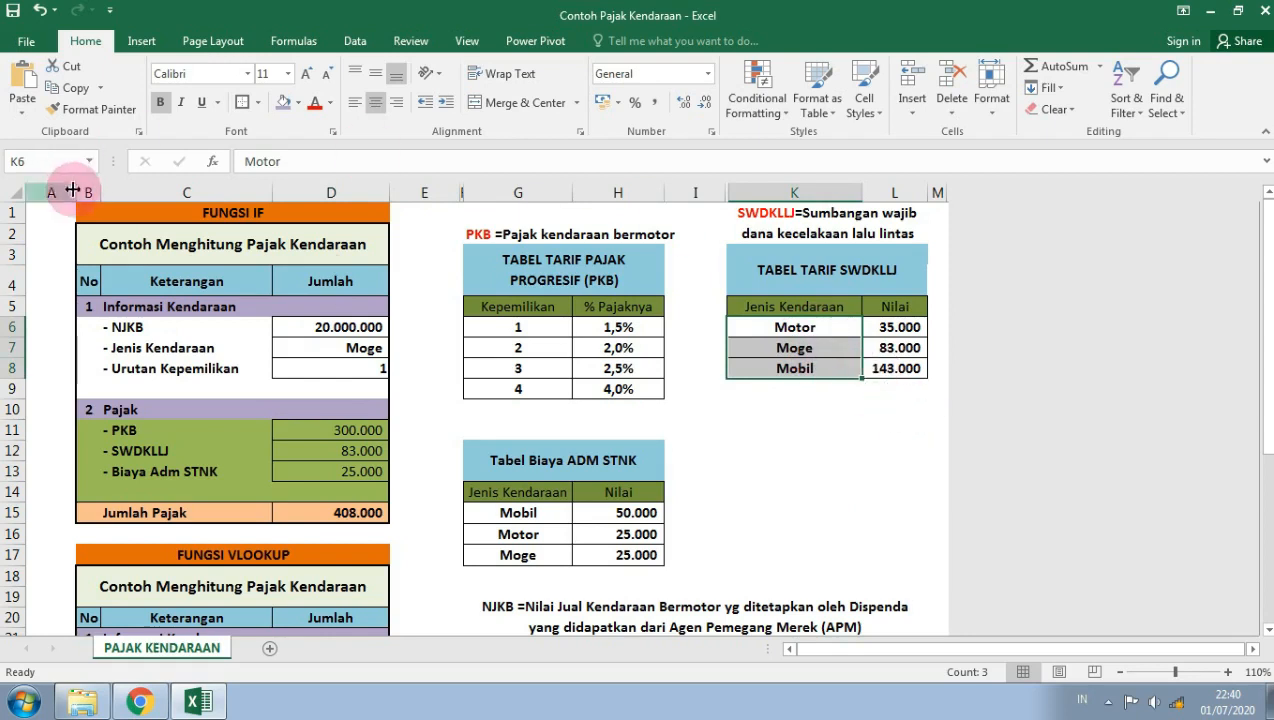
{"action": "left_click", "coordinate": [30, 160]}
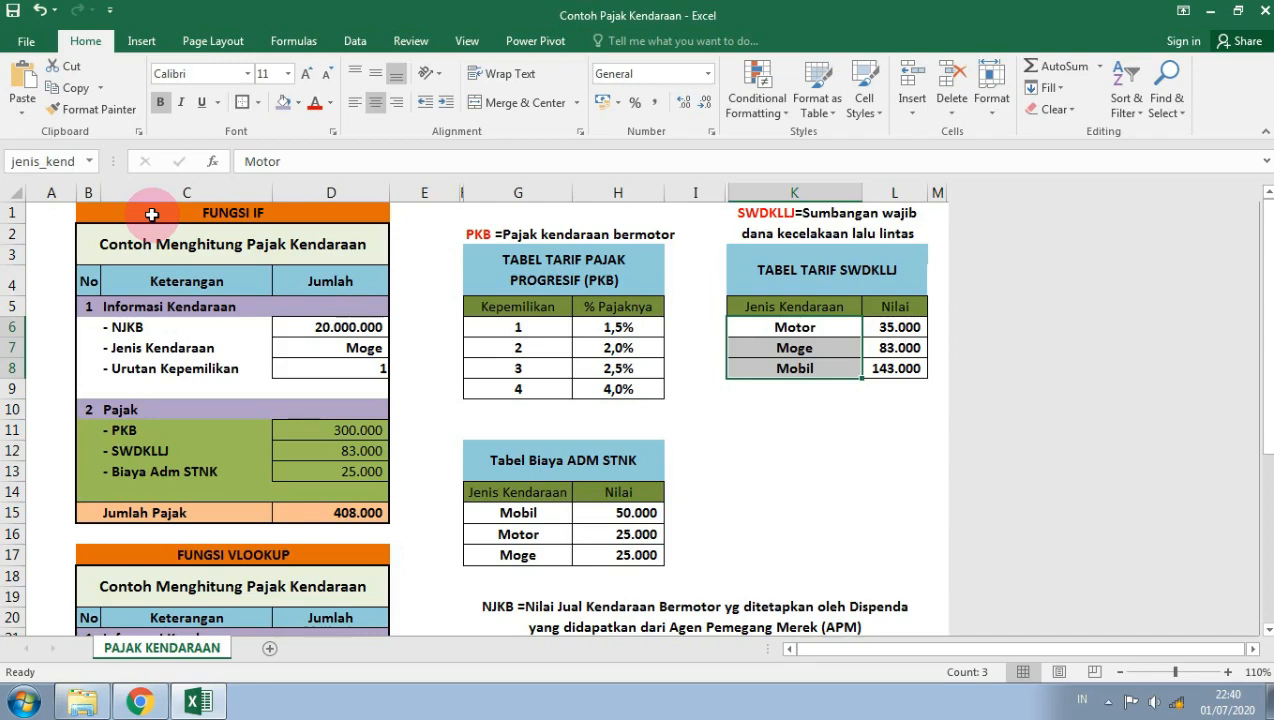
Step: Add List data validation with the source =Jenis_Kend to the Jenis Kendaraan cell D23 and check its dropdown options
{"action": "scroll", "coordinate": [335, 480], "scroll_direction": "down", "scroll_amount": 2}
{"action": "left_click", "coordinate": [345, 545]}
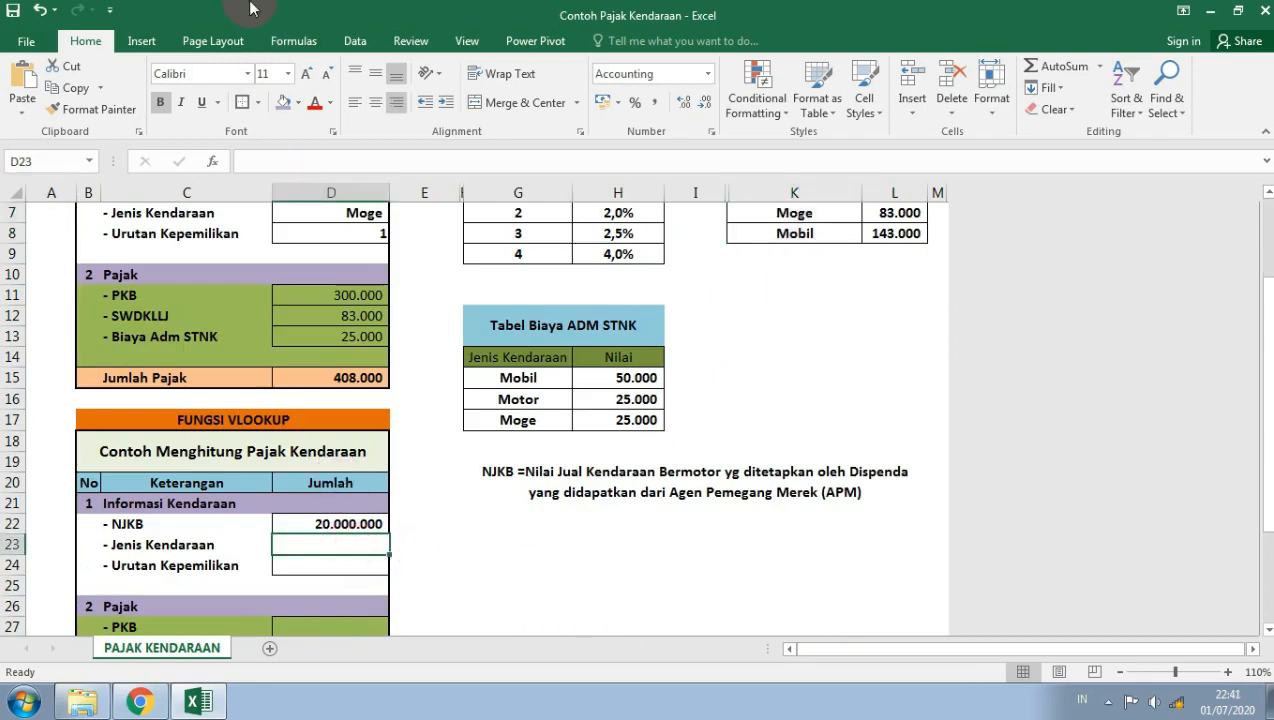
{"action": "left_click", "coordinate": [361, 40]}
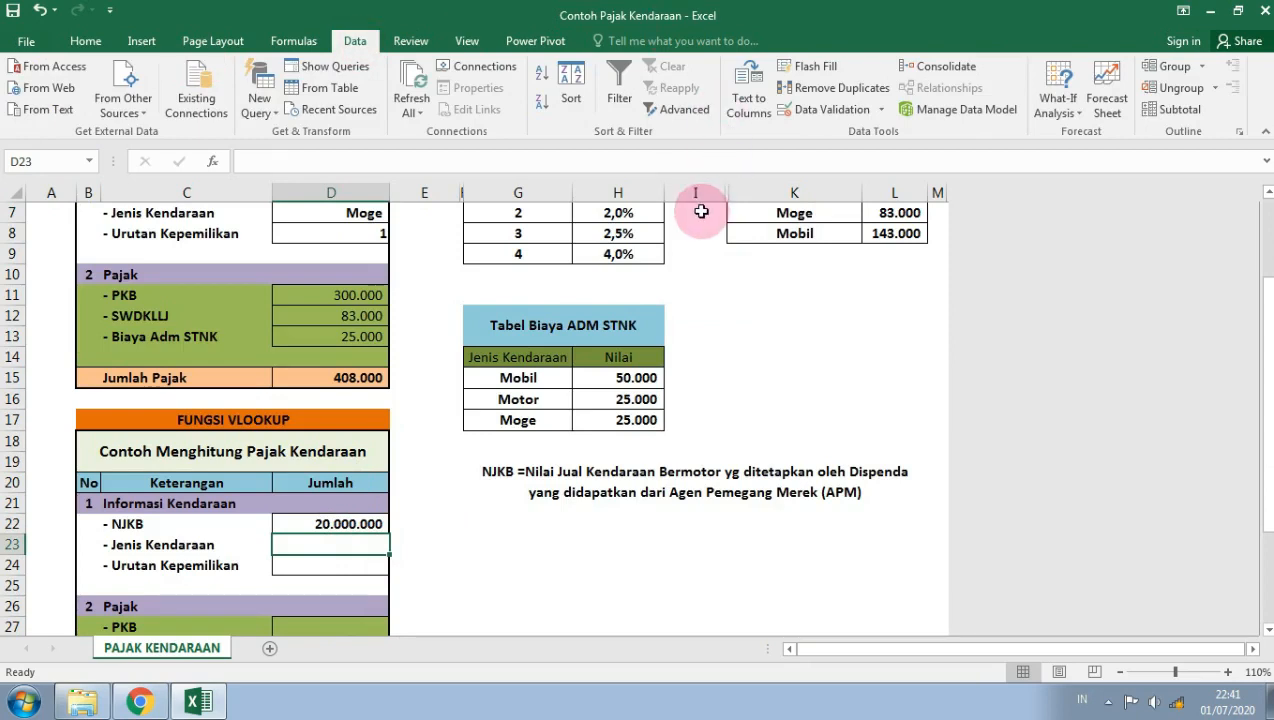
{"action": "left_click", "coordinate": [826, 109]}
{"action": "left_click", "coordinate": [920, 372]}
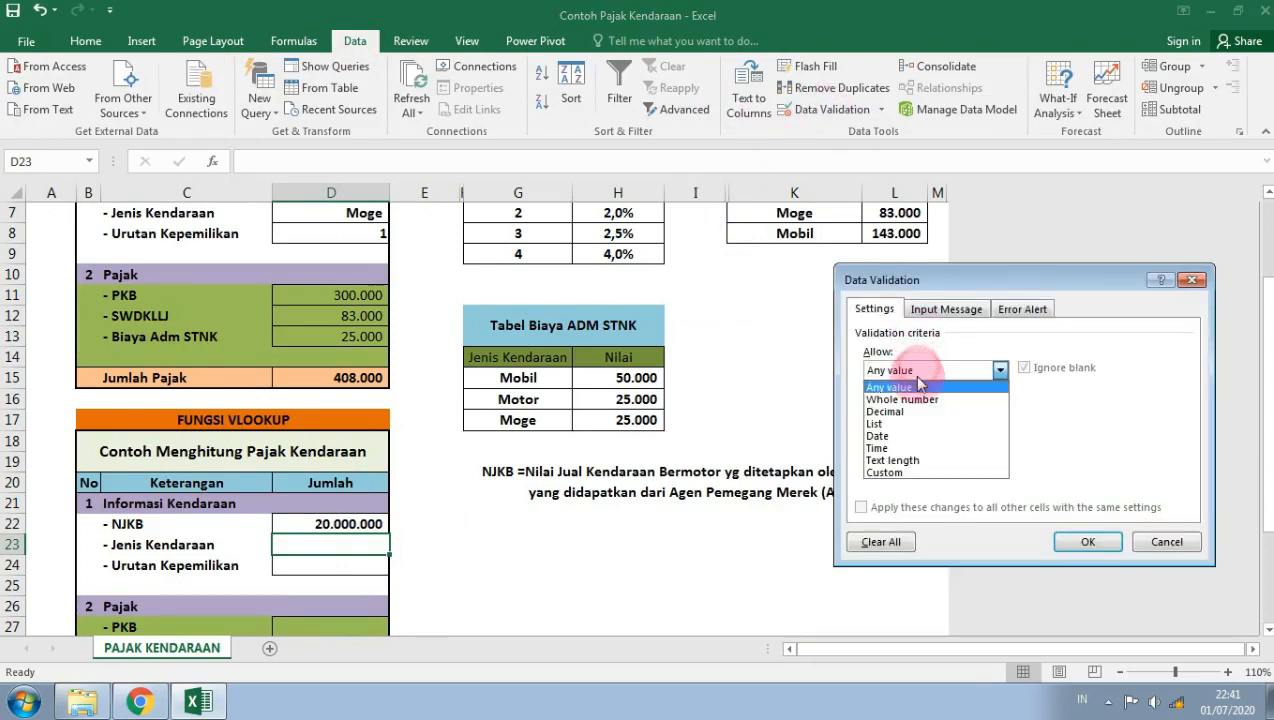
{"action": "left_click", "coordinate": [900, 424]}
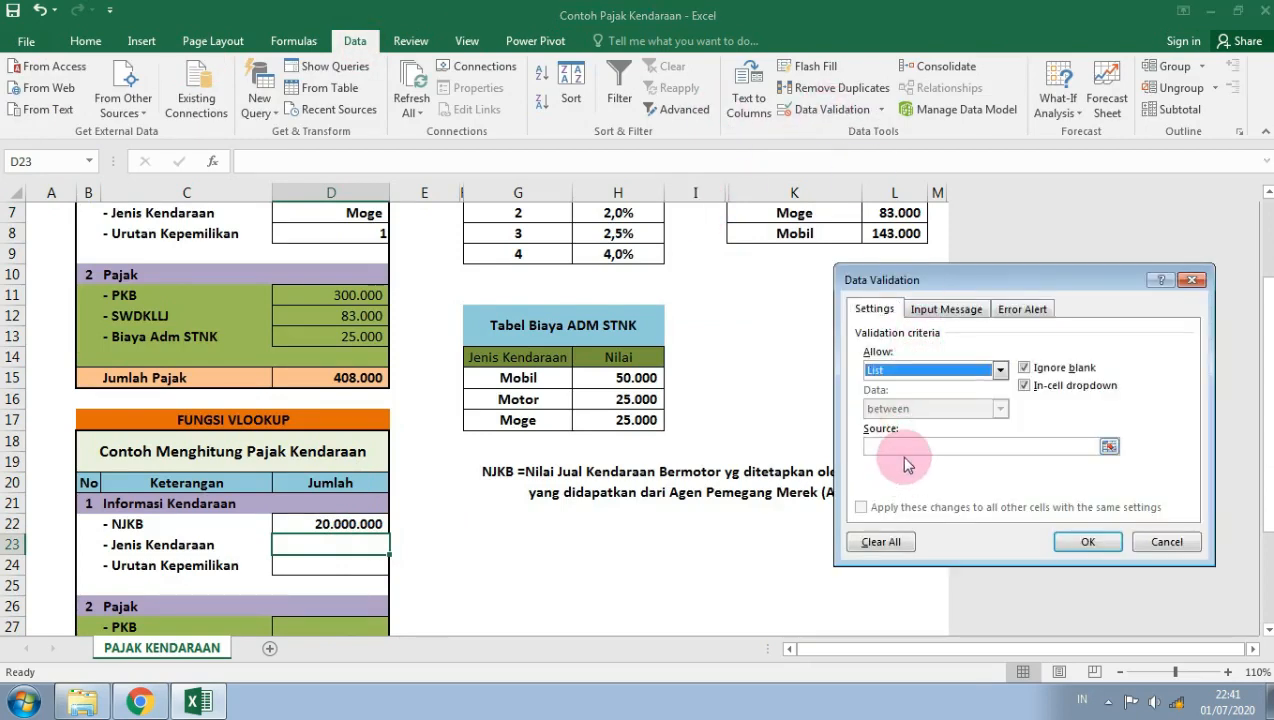
{"action": "left_click", "coordinate": [926, 450]}
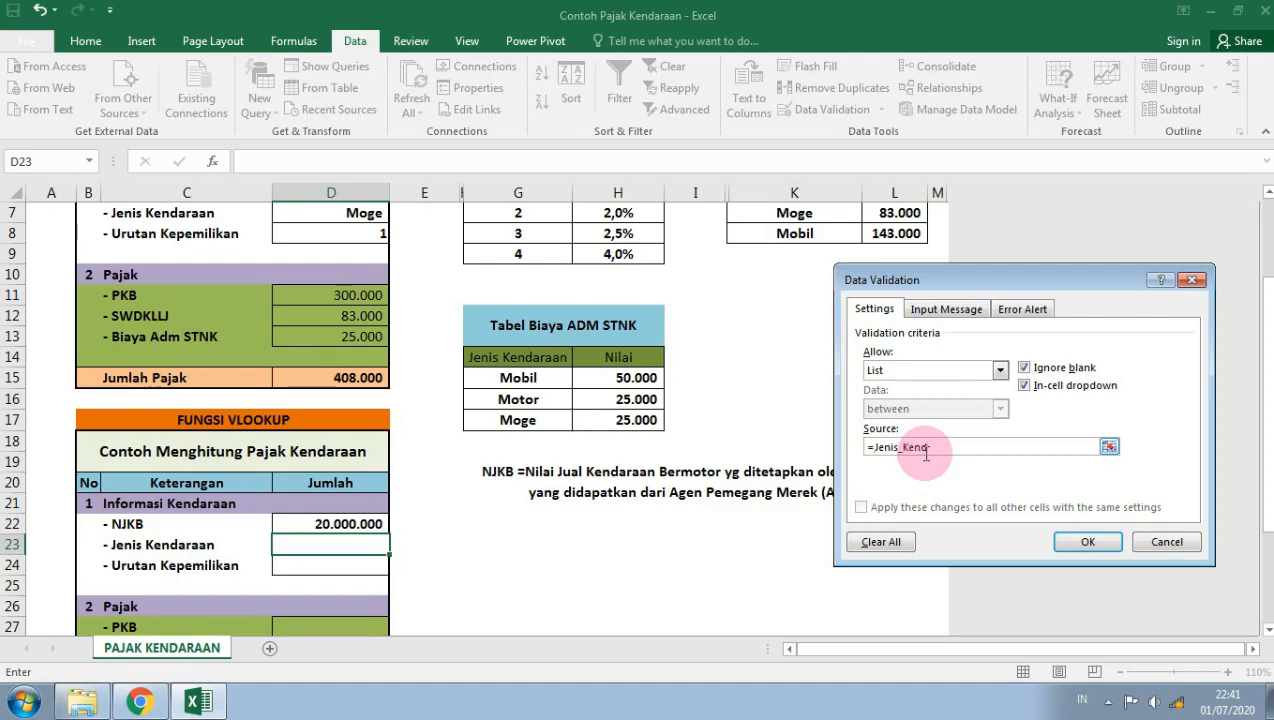
{"action": "type", "text": "=Jenis_Kend"}
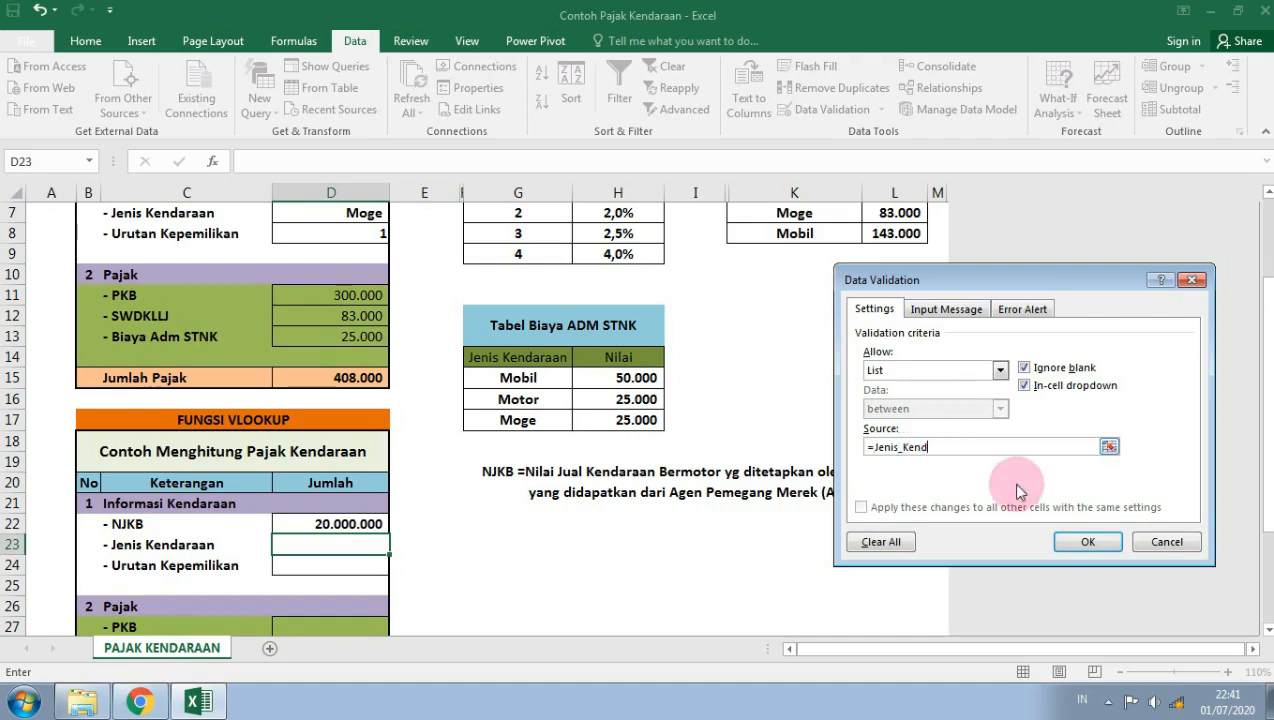
{"action": "left_click", "coordinate": [1087, 541]}
{"action": "left_click", "coordinate": [397, 545]}
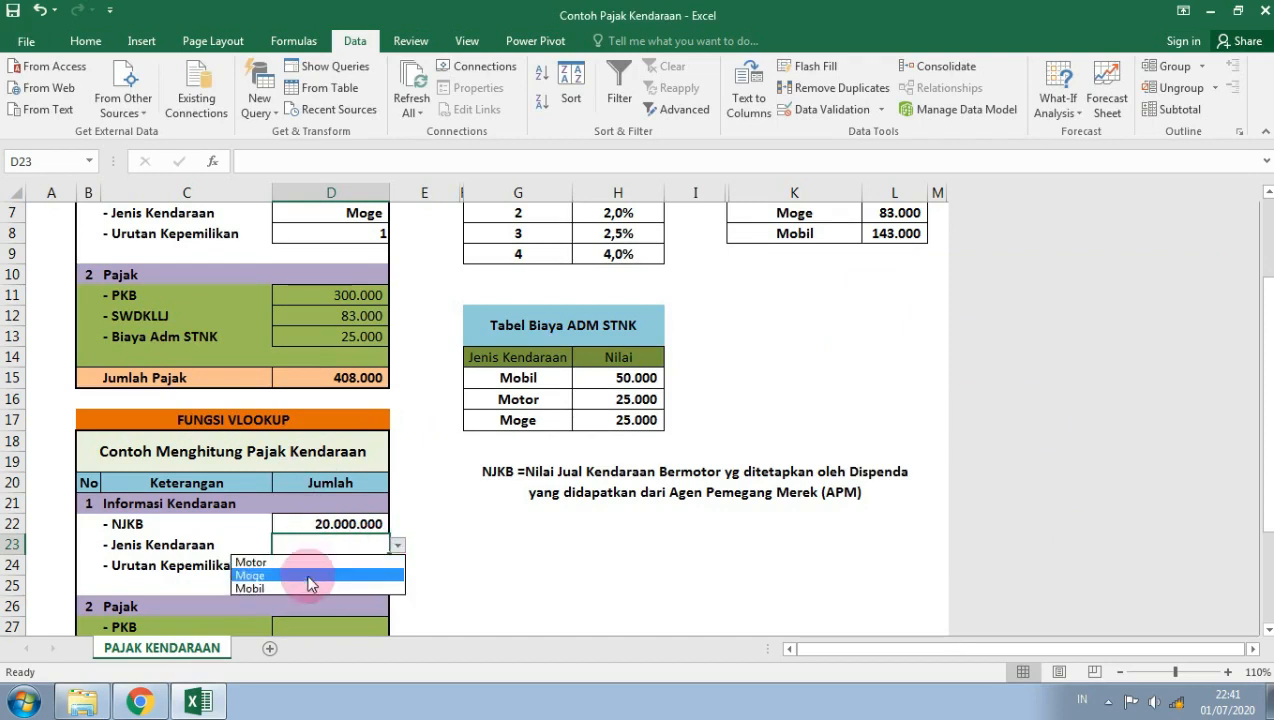
{"action": "left_click", "coordinate": [432, 515]}
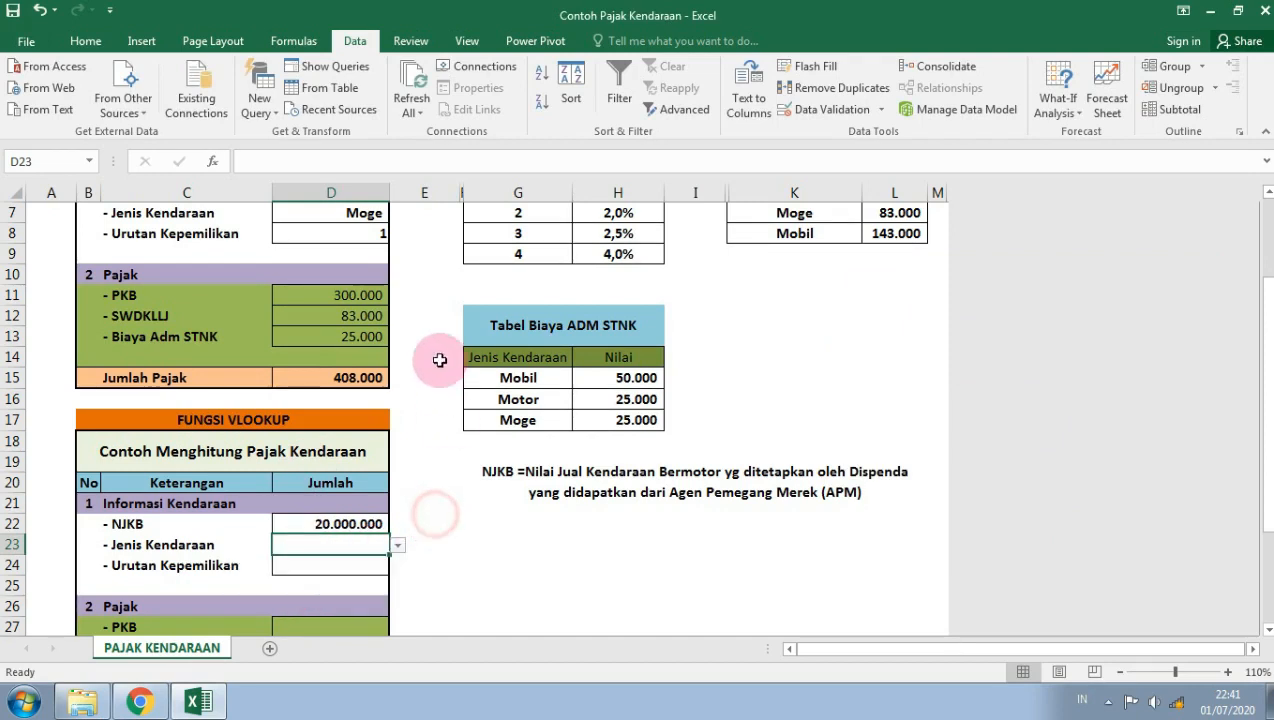
Step: Inspect the data validation source of the Jenis Kendaraan cell D7 in the FUNGSI IF table without changing it
{"action": "scroll", "coordinate": [440, 370], "scroll_direction": "up", "scroll_amount": 1}
{"action": "left_click", "coordinate": [382, 285]}
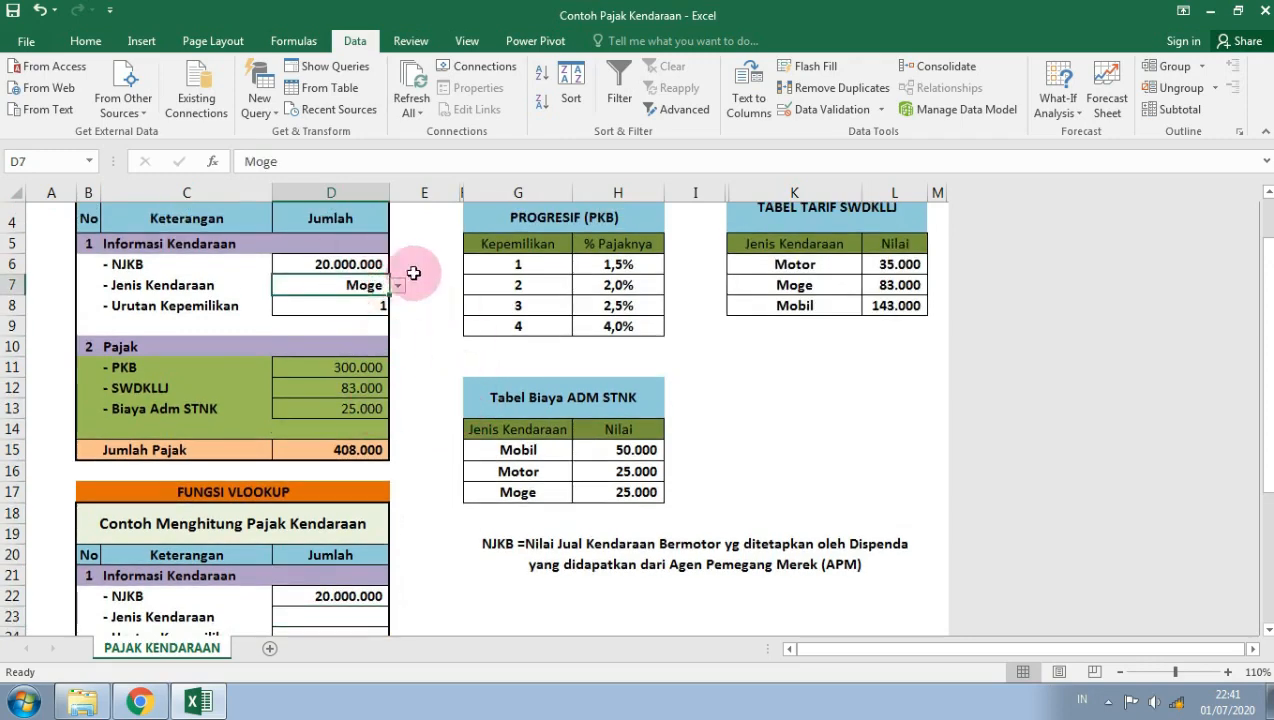
{"action": "left_click", "coordinate": [881, 110]}
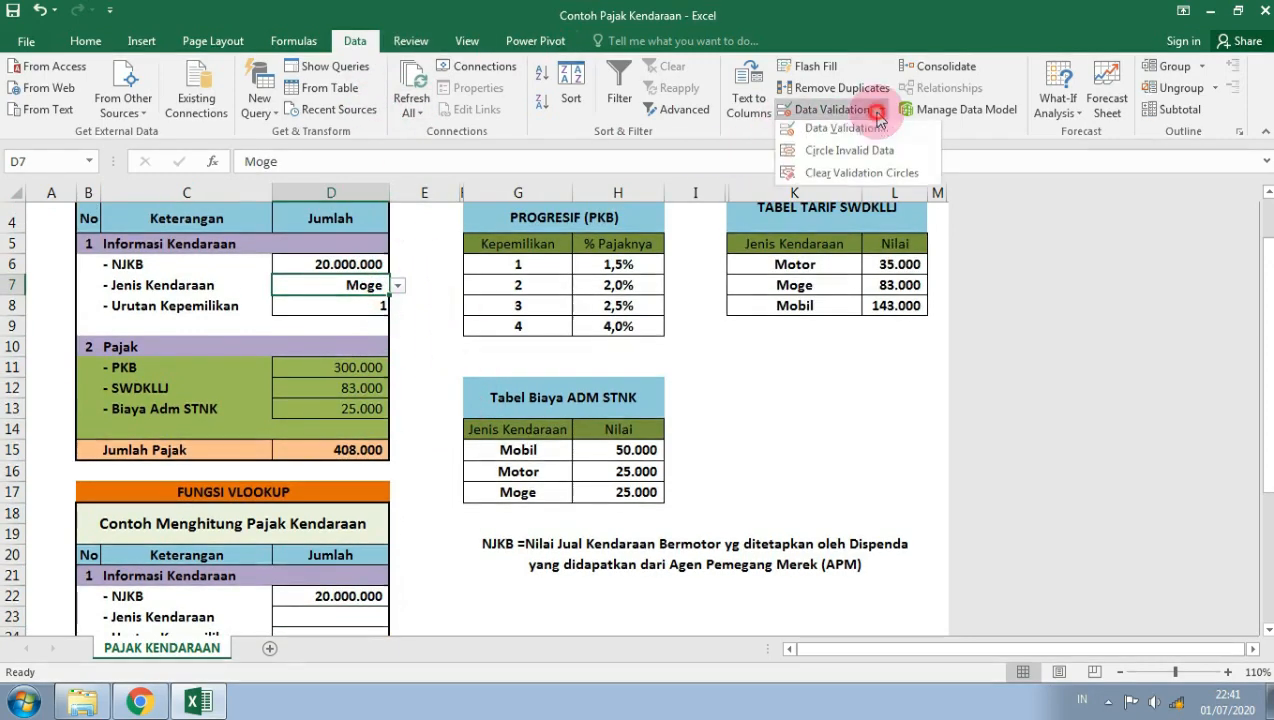
{"action": "left_click", "coordinate": [876, 133]}
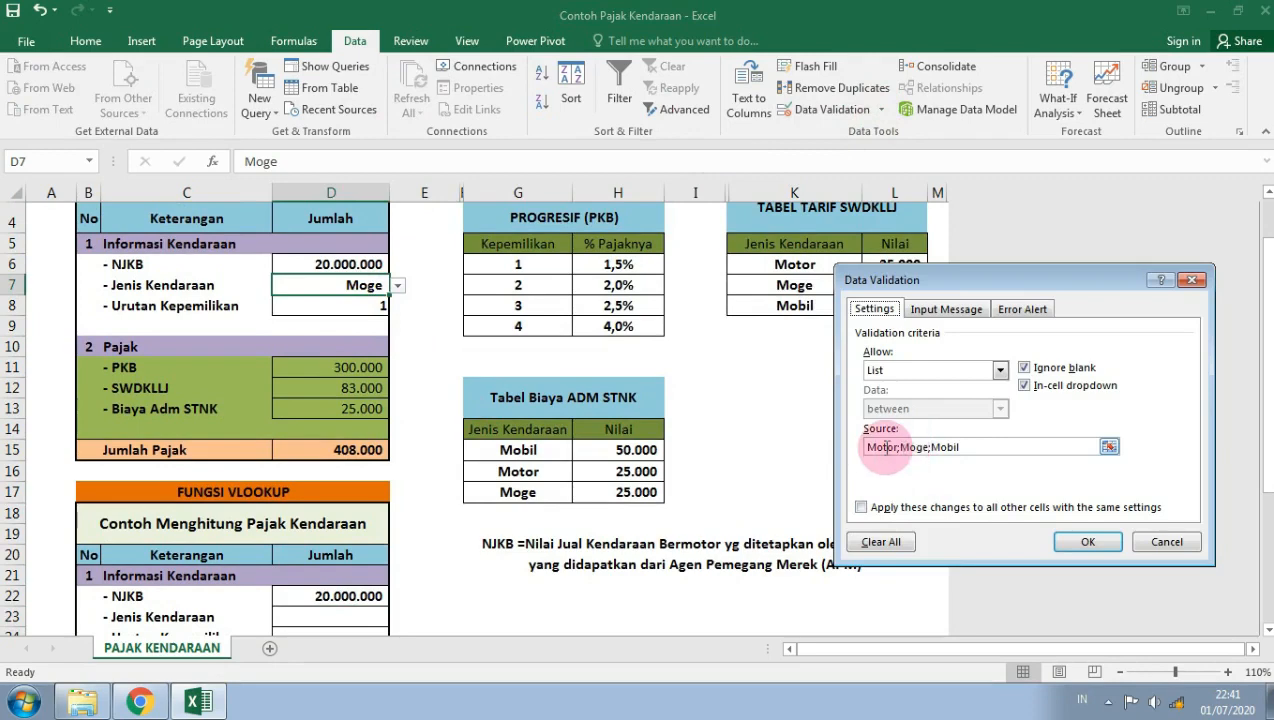
{"action": "left_click", "coordinate": [1166, 541]}
Step: Review the range name of the vehicle types K6:K8 and the data validation source of cell D23
{"action": "scroll", "coordinate": [389, 511], "scroll_direction": "down", "scroll_amount": 1}
{"action": "scroll", "coordinate": [389, 511], "scroll_direction": "down", "scroll_amount": 2}
{"action": "left_click", "coordinate": [347, 478]}
{"action": "scroll", "coordinate": [711, 526], "scroll_direction": "up", "scroll_amount": 3}
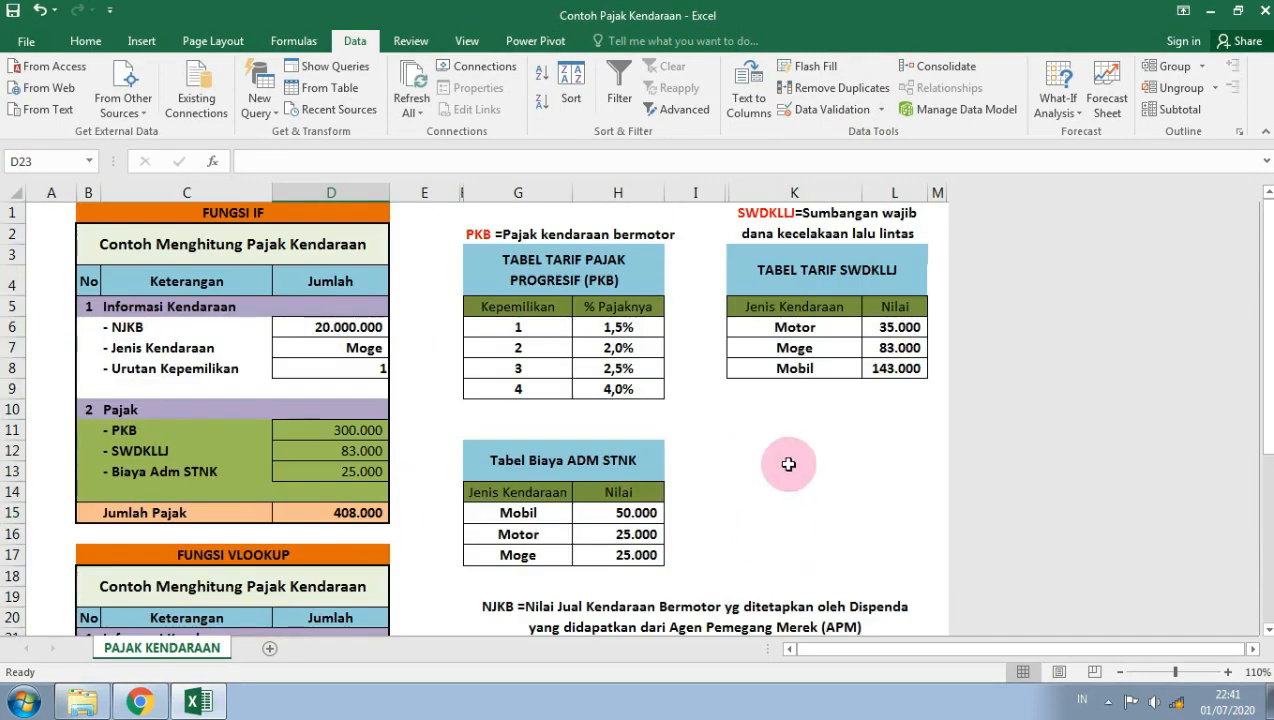
{"action": "left_click_drag", "start_coordinate": [806, 326], "coordinate": [818, 370]}
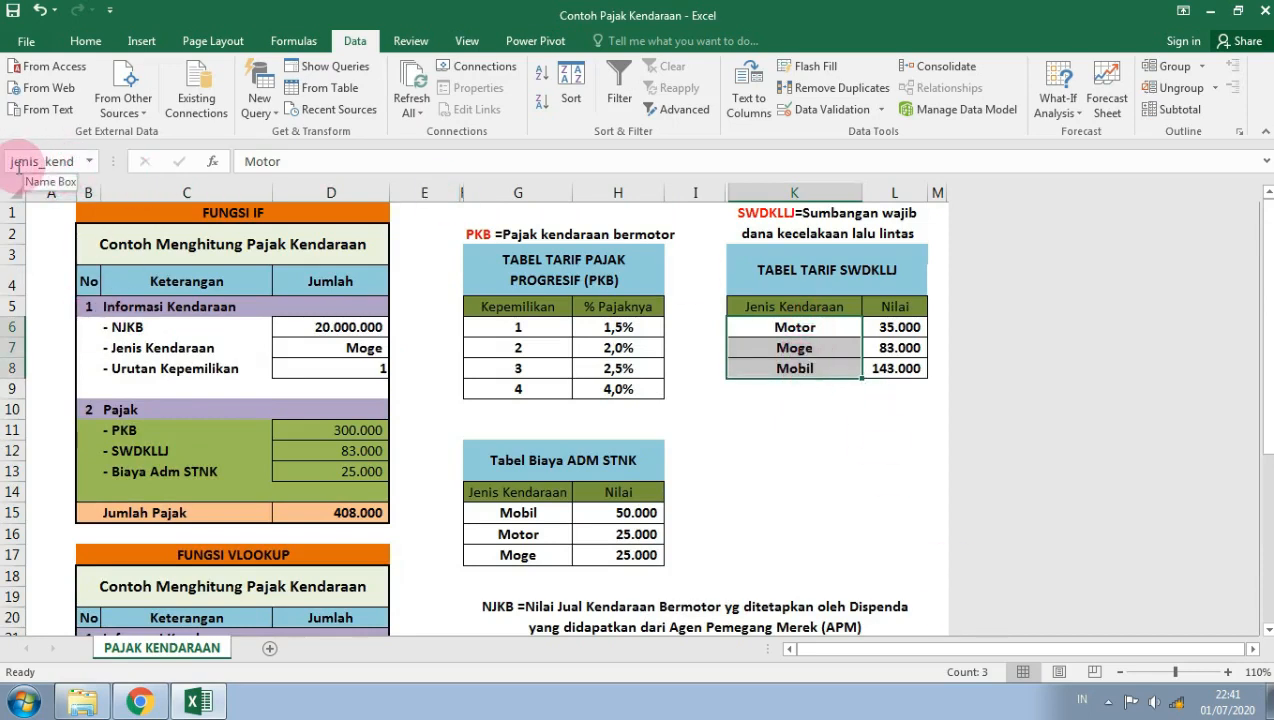
{"action": "scroll", "coordinate": [370, 465], "scroll_direction": "down", "scroll_amount": 3}
{"action": "left_click", "coordinate": [365, 483]}
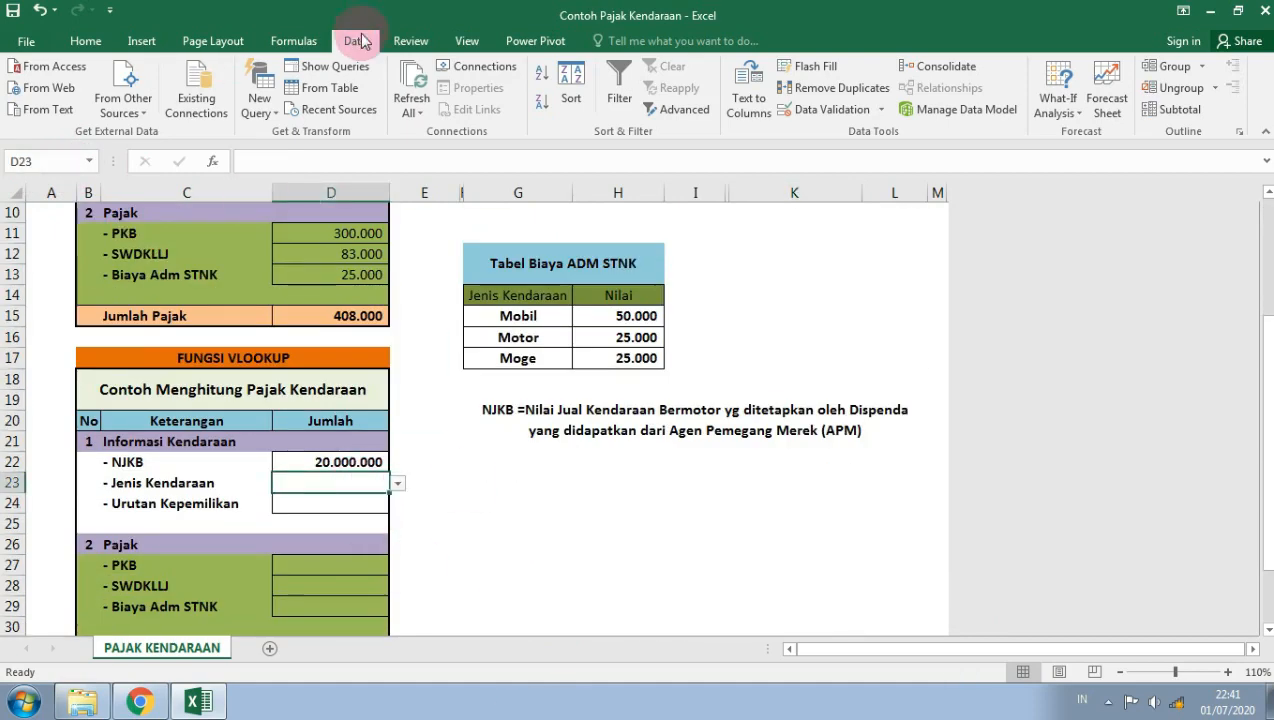
{"action": "left_click", "coordinate": [860, 110]}
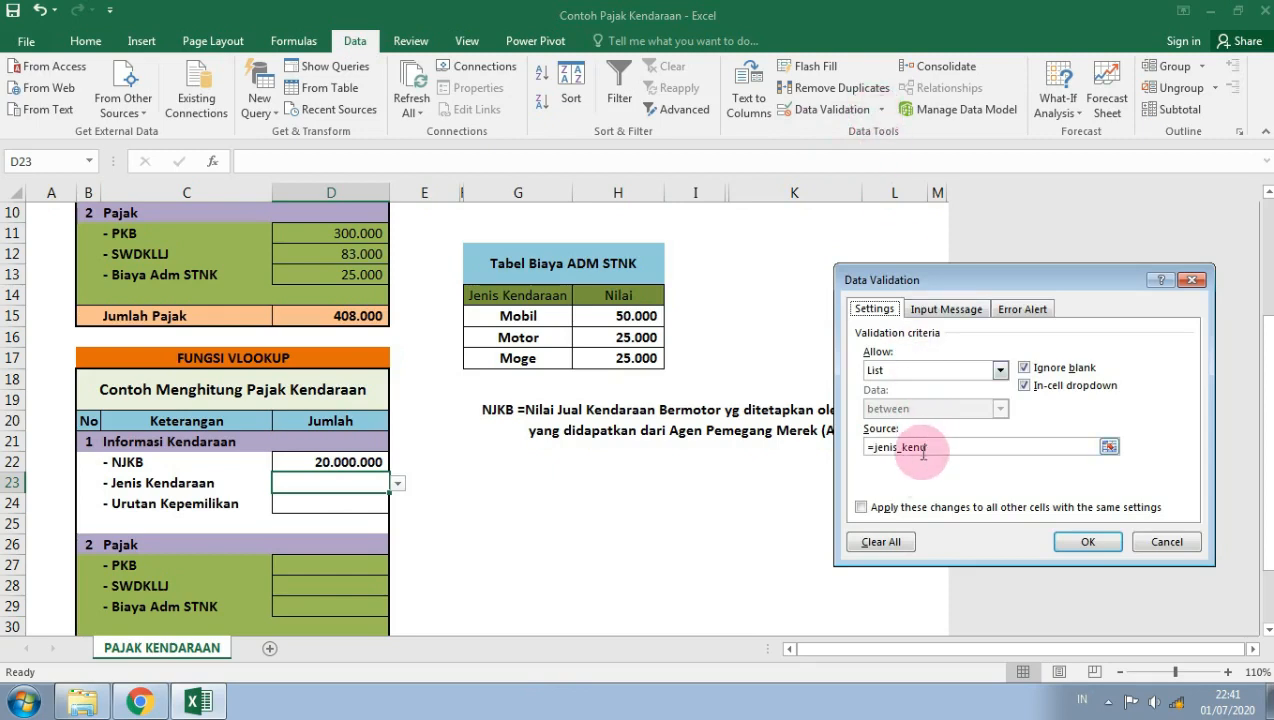
{"action": "left_click", "coordinate": [1088, 541]}
Step: Name the ownership numbers G6:G9 in the progressive PKB tariff table as the range kepemilikan
{"action": "scroll", "coordinate": [530, 488], "scroll_direction": "down", "scroll_amount": 1}
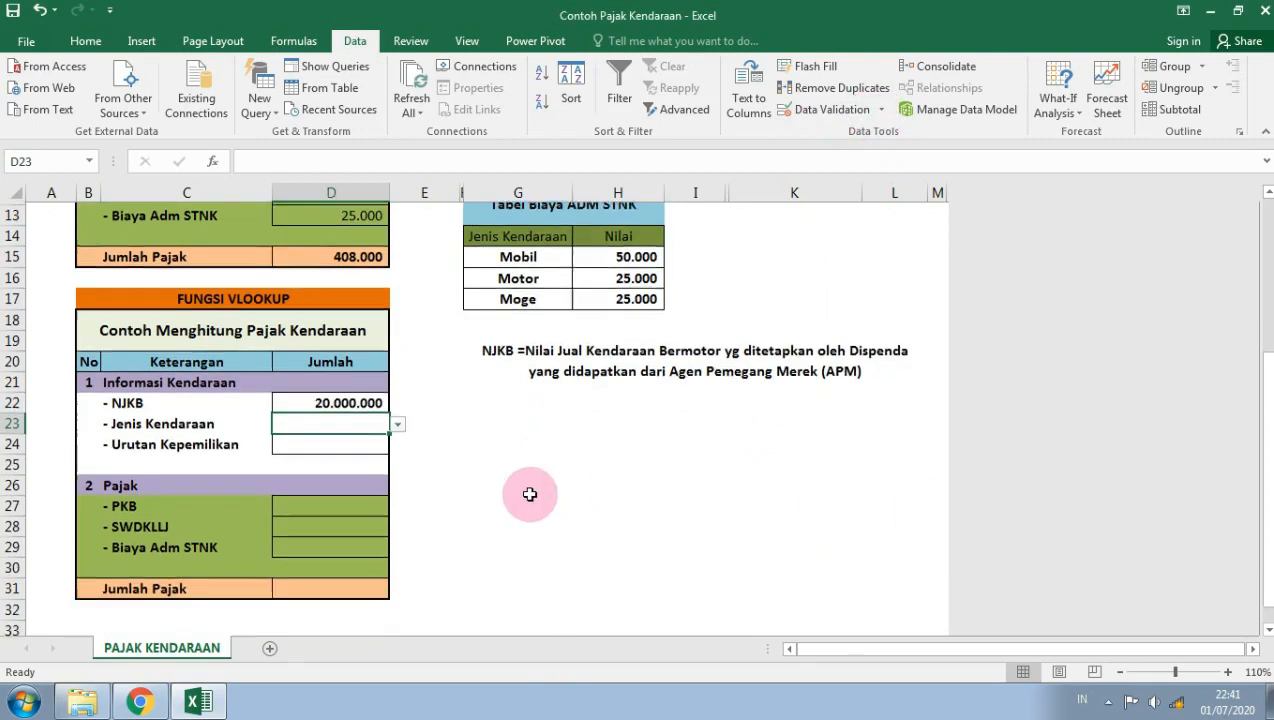
{"action": "left_click", "coordinate": [345, 443]}
{"action": "scroll", "coordinate": [565, 458], "scroll_direction": "up", "scroll_amount": 3}
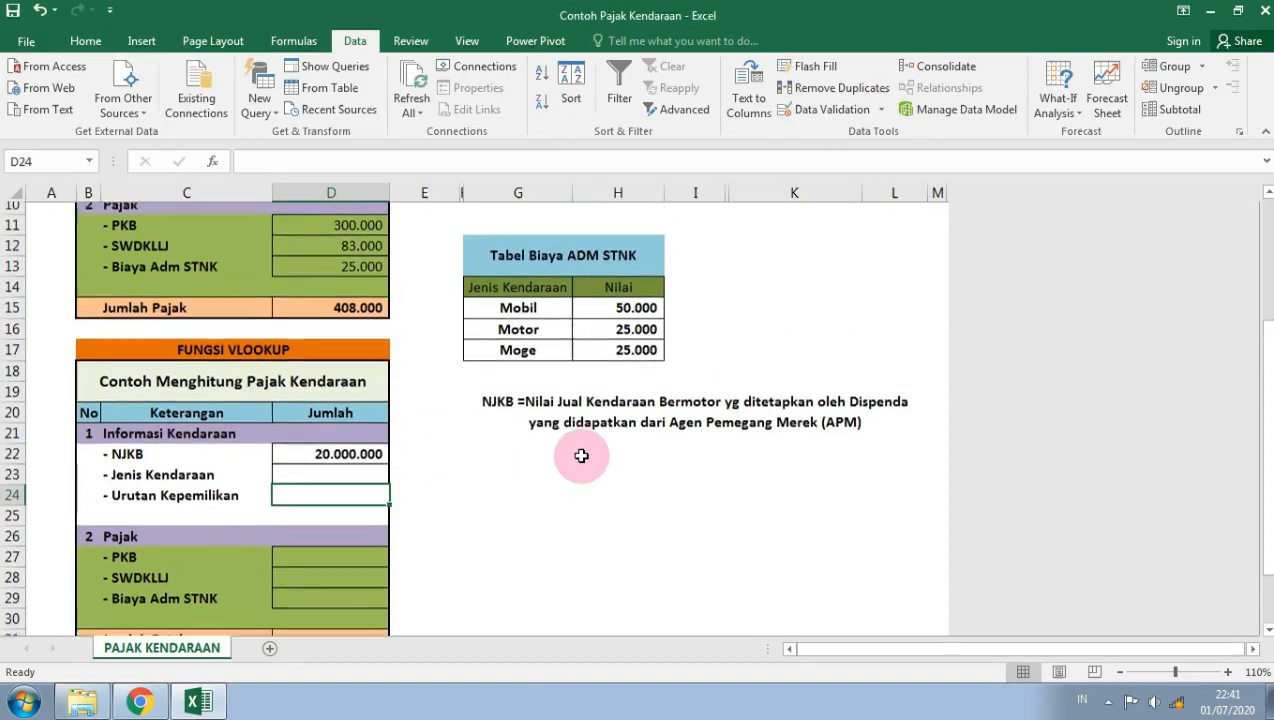
{"action": "left_click_drag", "start_coordinate": [520, 265], "coordinate": [540, 327]}
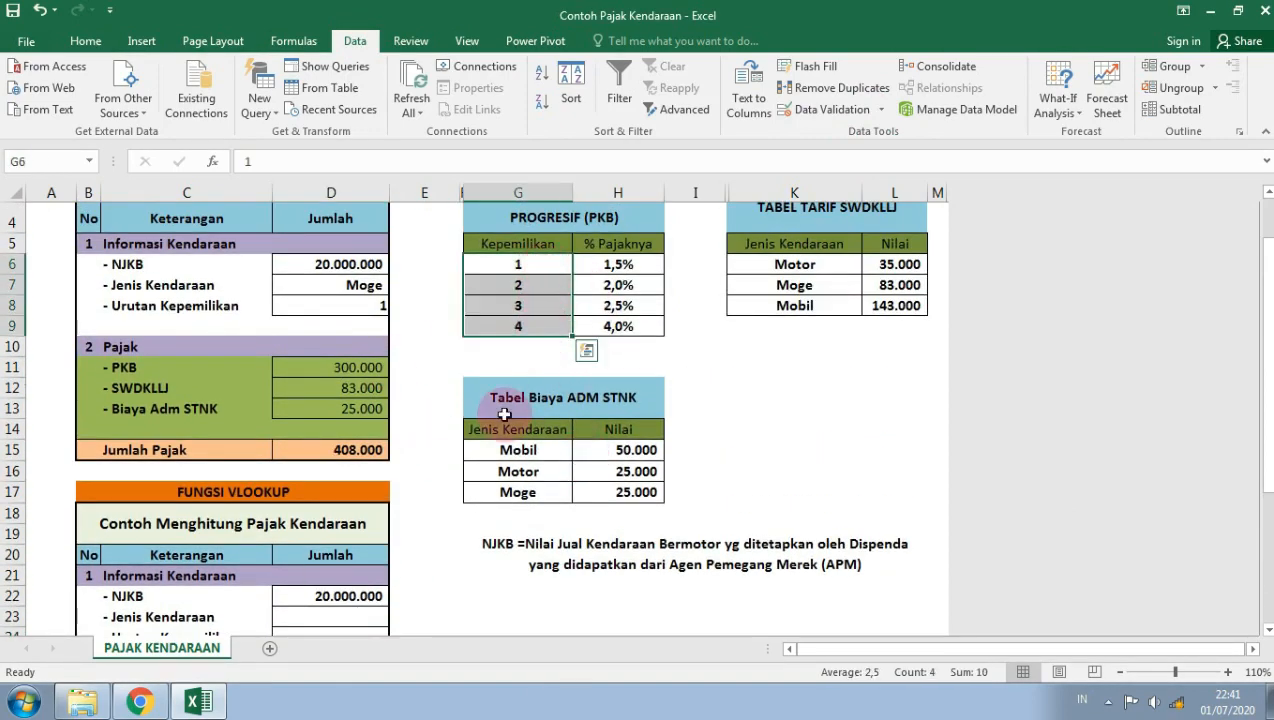
{"action": "left_click", "coordinate": [30, 162]}
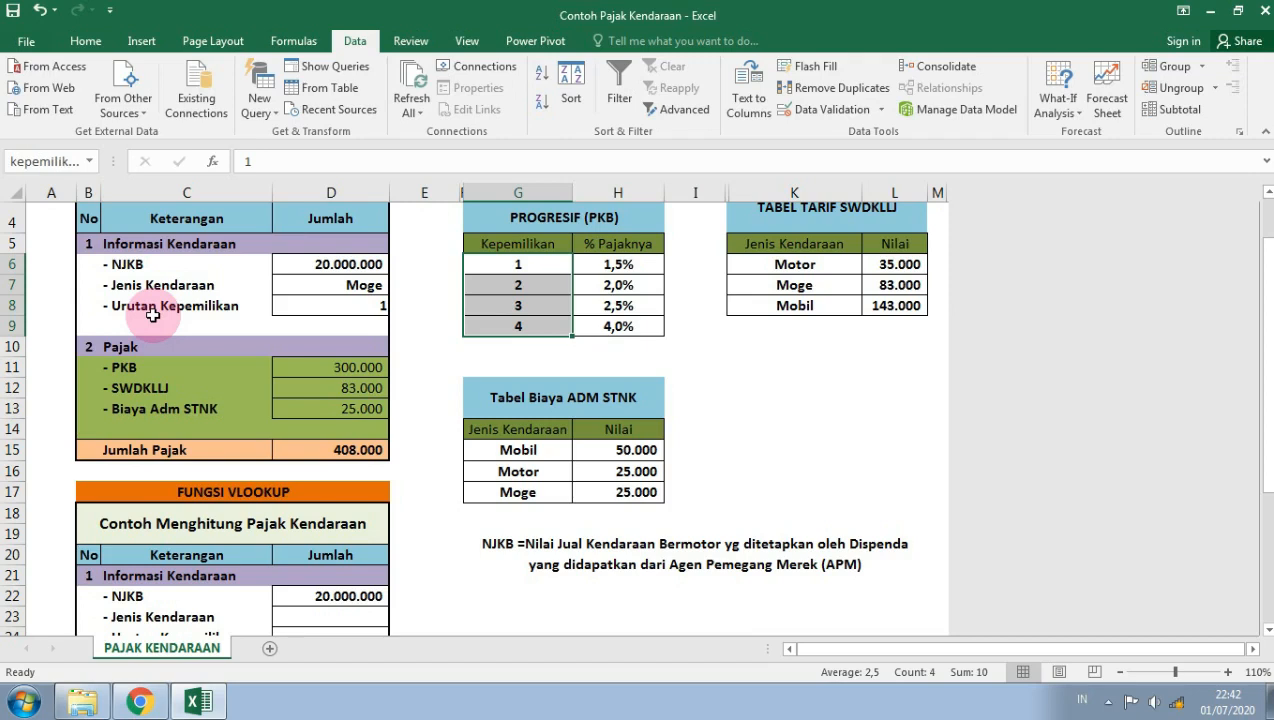
Step: Add List data validation with the source =Kepemilikan to the Urutan Kepemilikan cell D24 and check its dropdown options
{"action": "scroll", "coordinate": [426, 421], "scroll_direction": "down", "scroll_amount": 2}
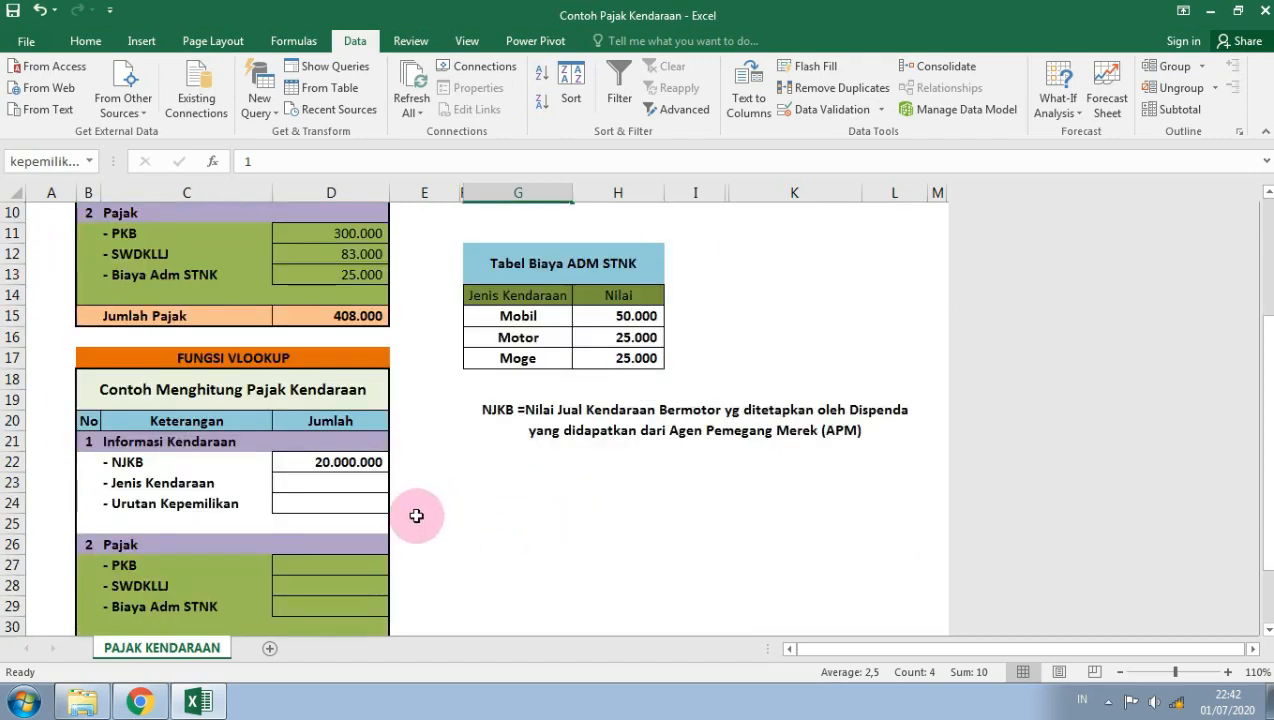
{"action": "left_click", "coordinate": [364, 483]}
{"action": "left_click", "coordinate": [358, 507]}
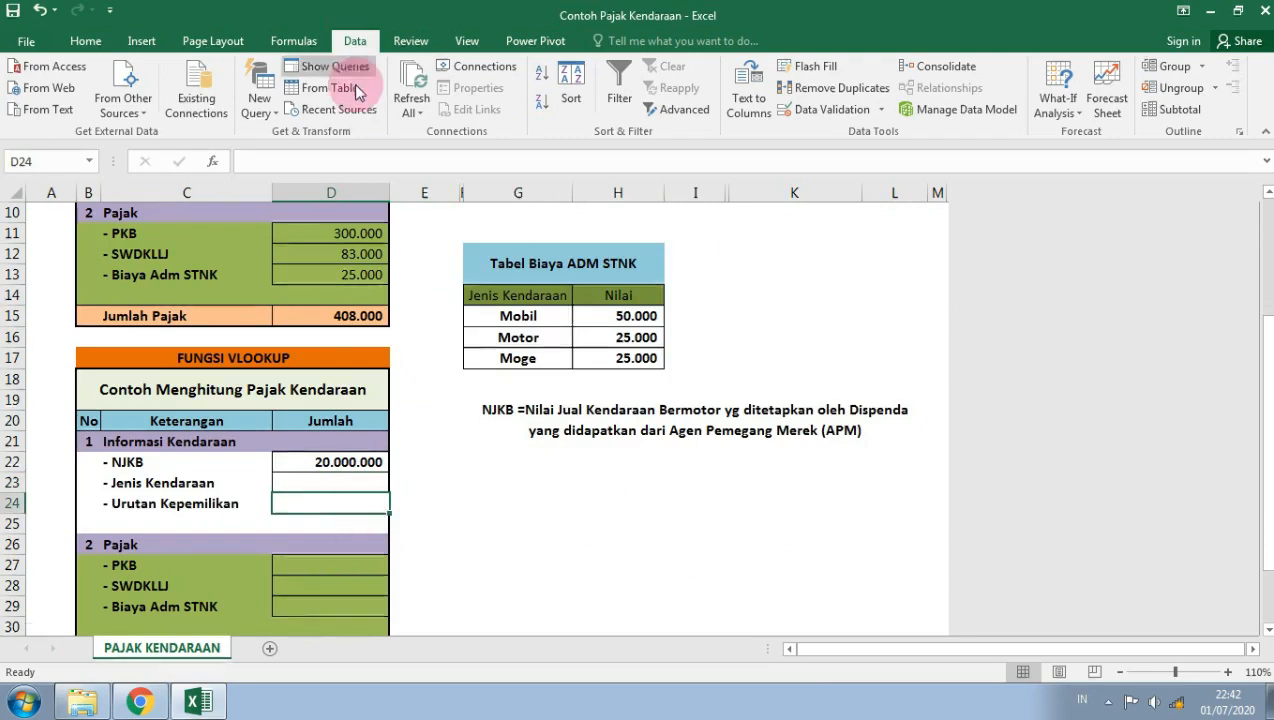
{"action": "left_click", "coordinate": [880, 110]}
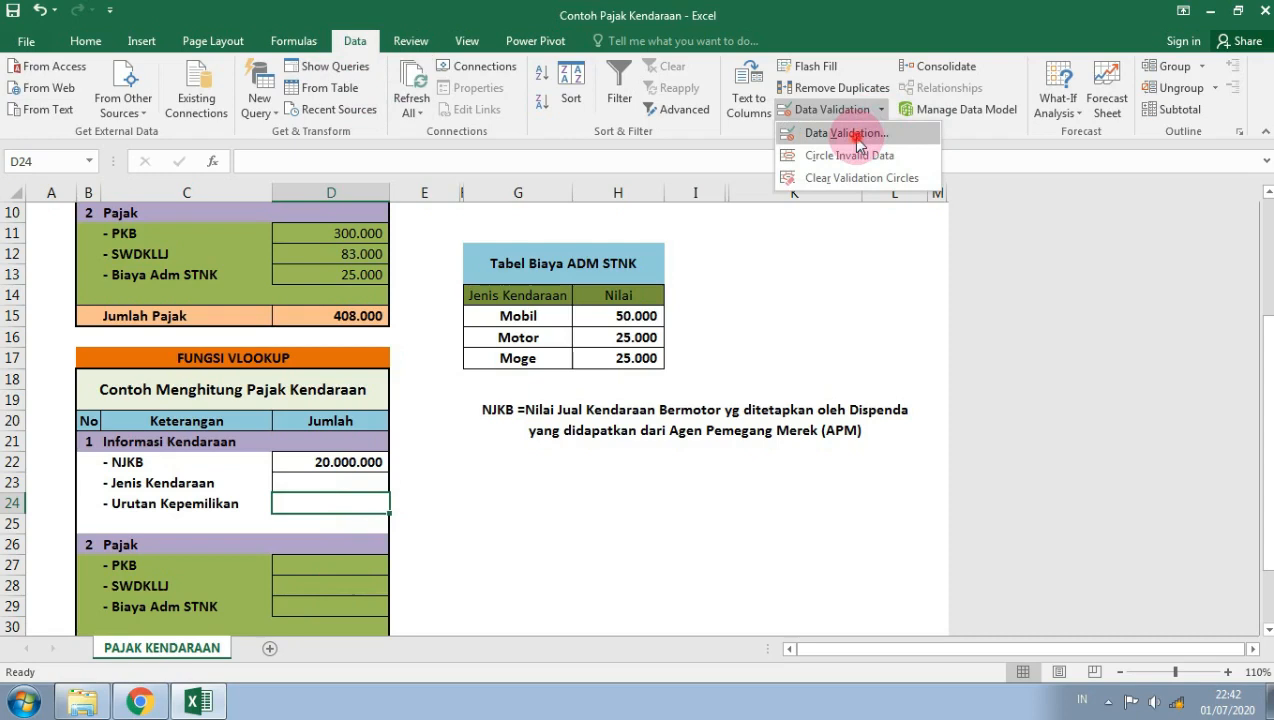
{"action": "left_click", "coordinate": [866, 135]}
{"action": "left_click", "coordinate": [997, 370]}
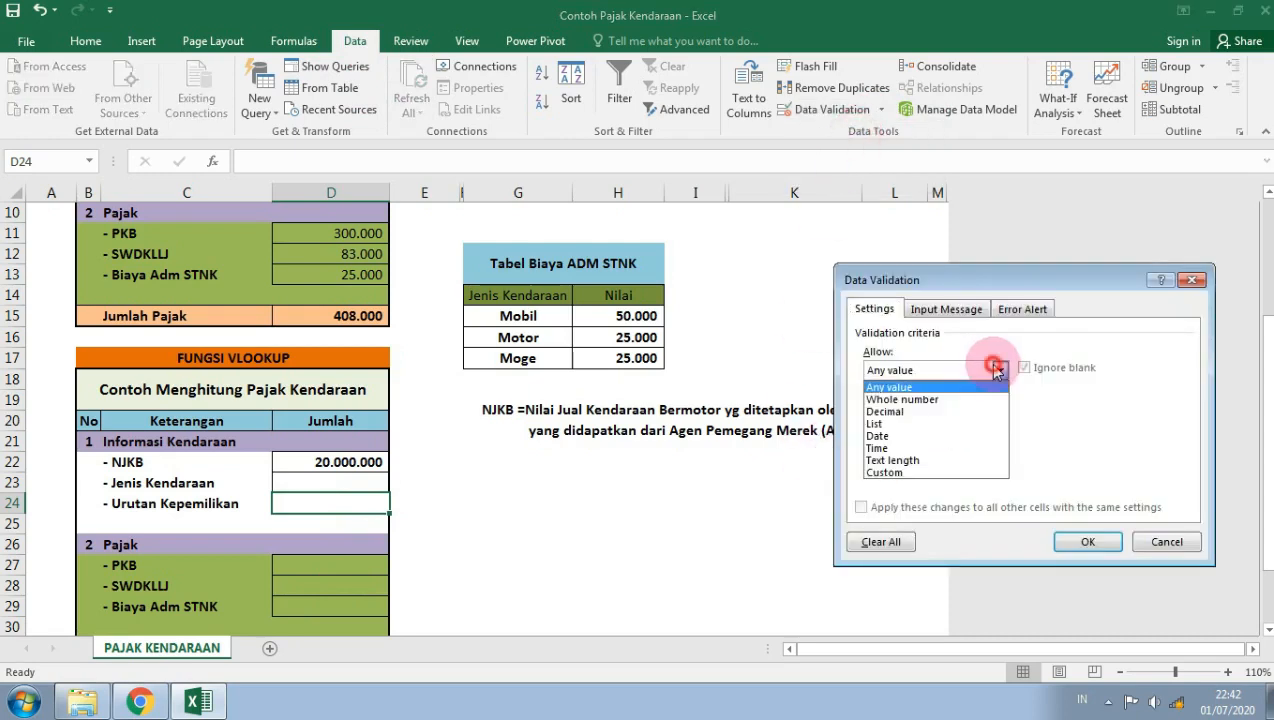
{"action": "left_click", "coordinate": [905, 421]}
{"action": "left_click", "coordinate": [920, 447]}
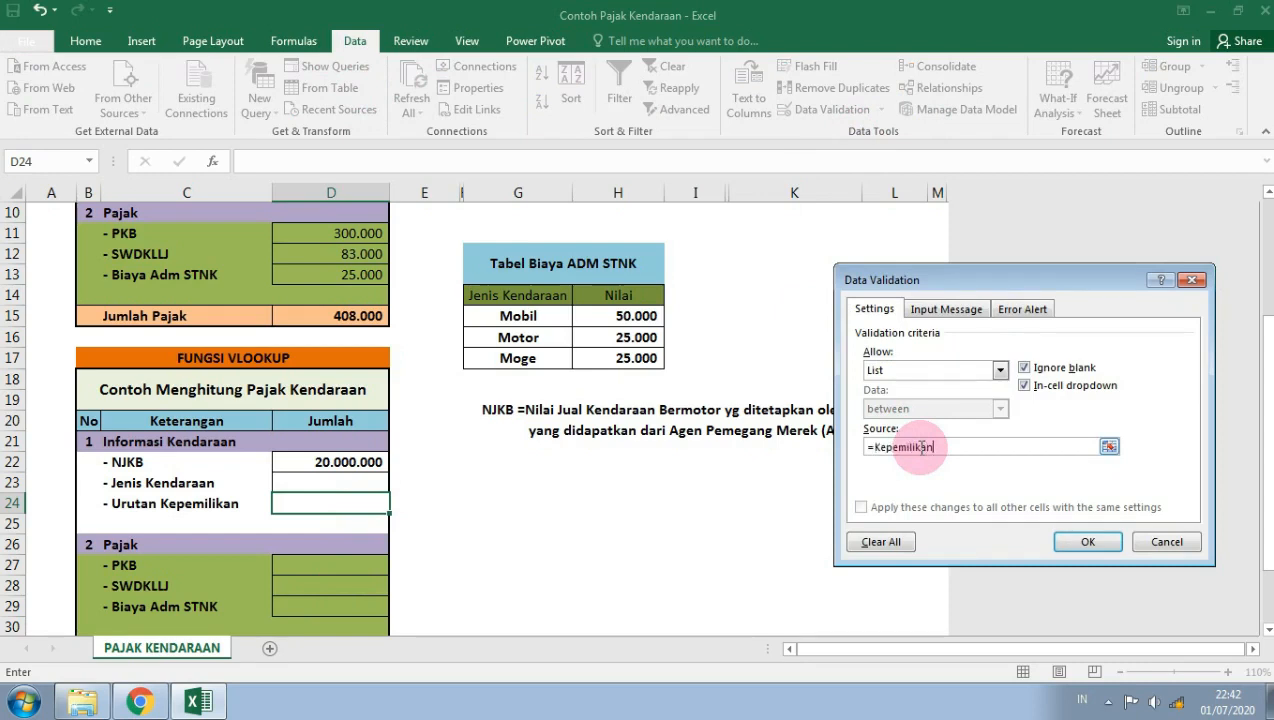
{"action": "left_click", "coordinate": [1088, 541]}
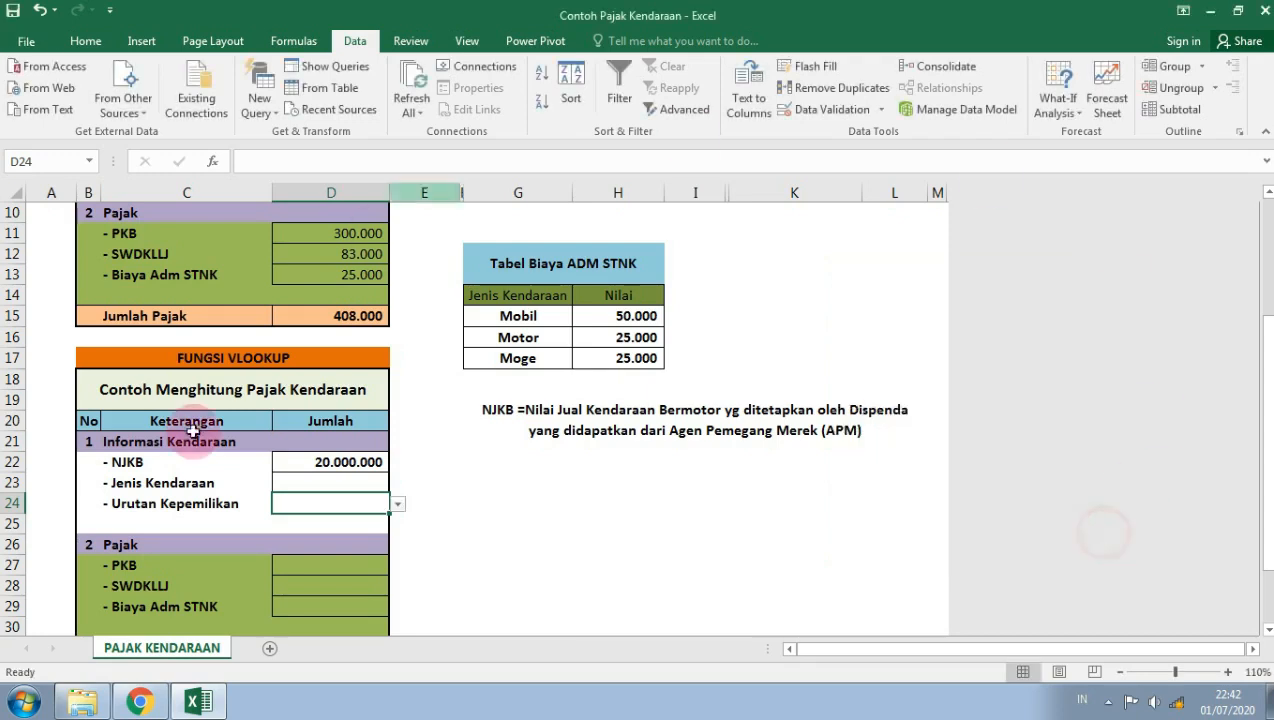
{"action": "left_click", "coordinate": [397, 504]}
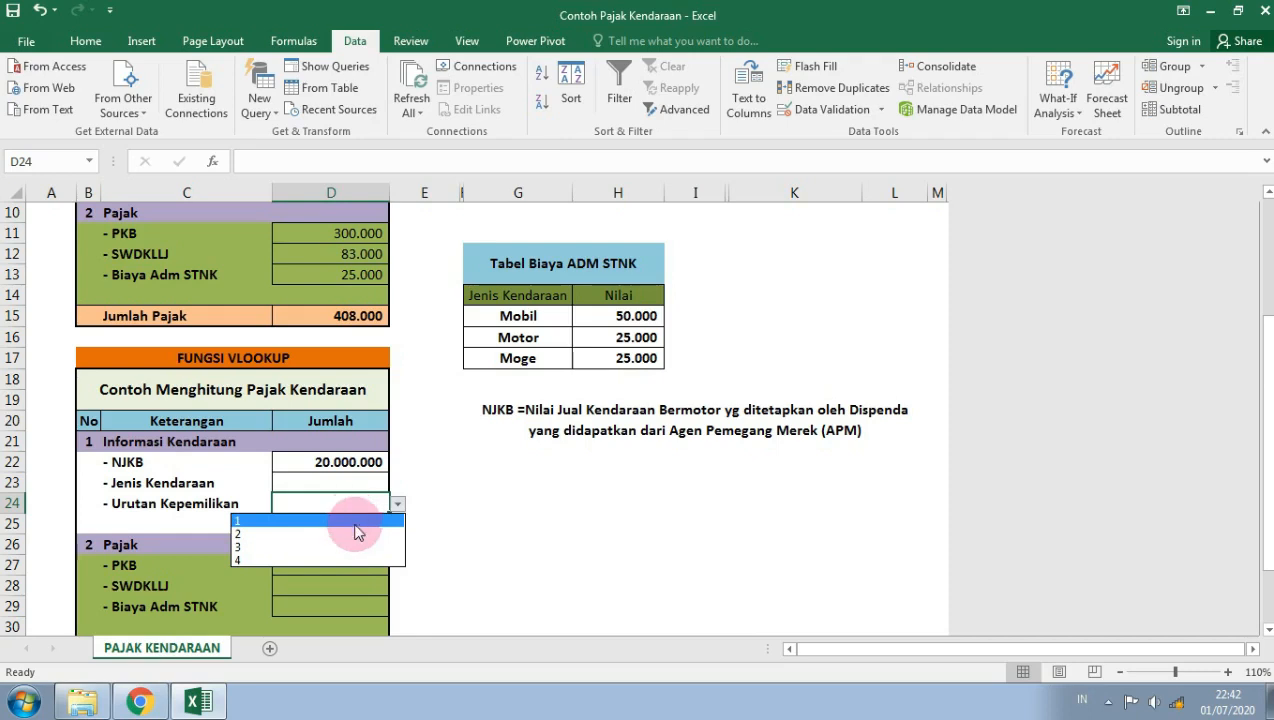
{"action": "left_click", "coordinate": [519, 546]}
Step: Choose Motor as Jenis Kendaraan in D23 and 1 as Urutan Kepemilikan in D24, and select the PKB cell D27
{"action": "left_click", "coordinate": [376, 489]}
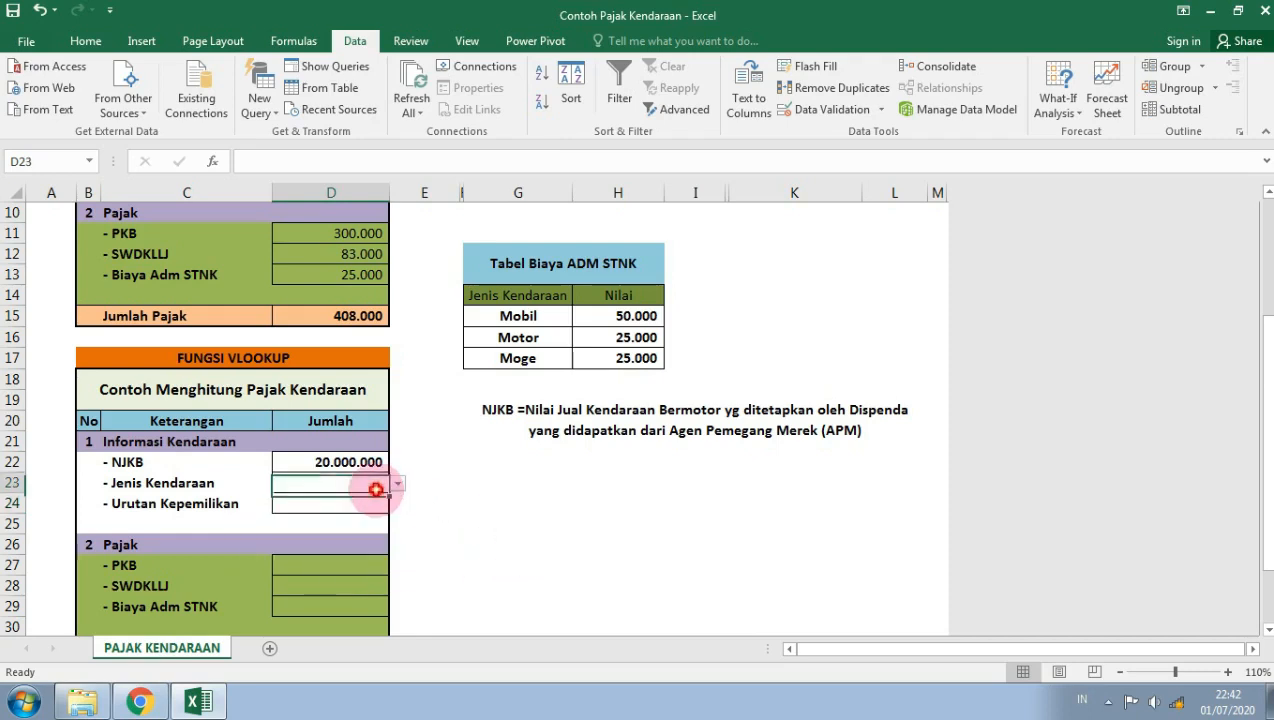
{"action": "left_click", "coordinate": [397, 484]}
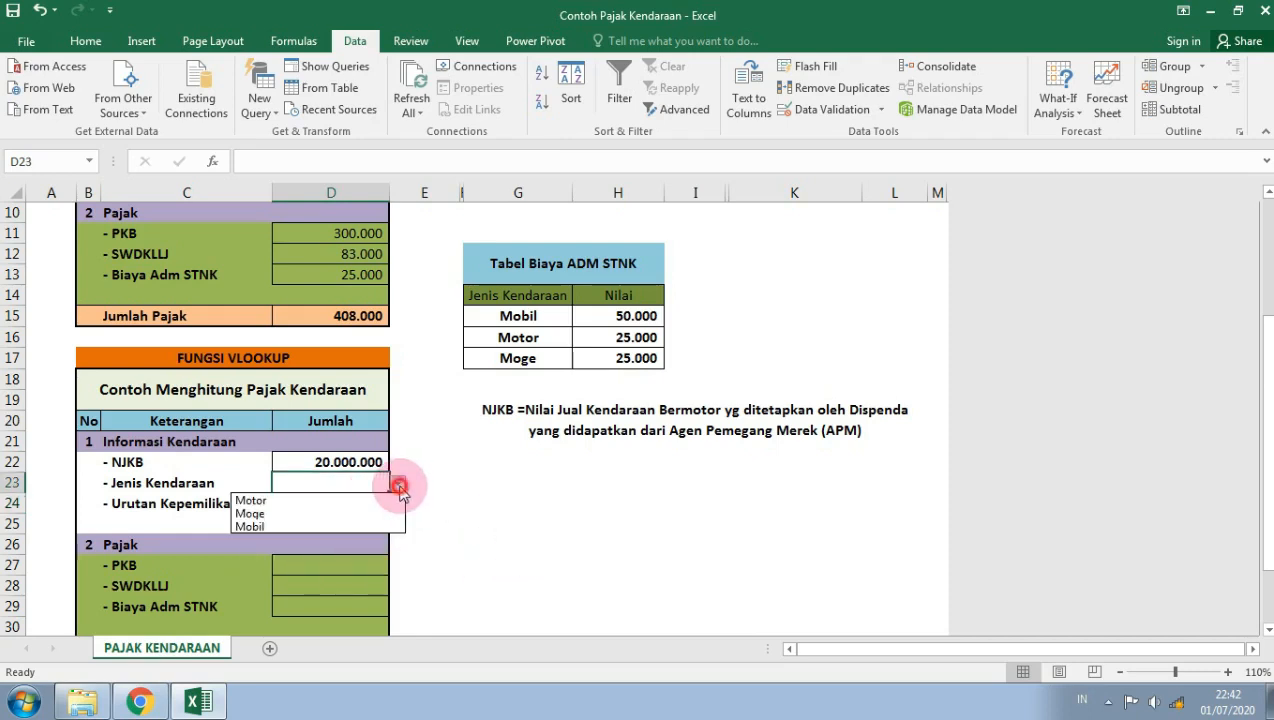
{"action": "left_click", "coordinate": [293, 502]}
{"action": "left_click", "coordinate": [358, 507]}
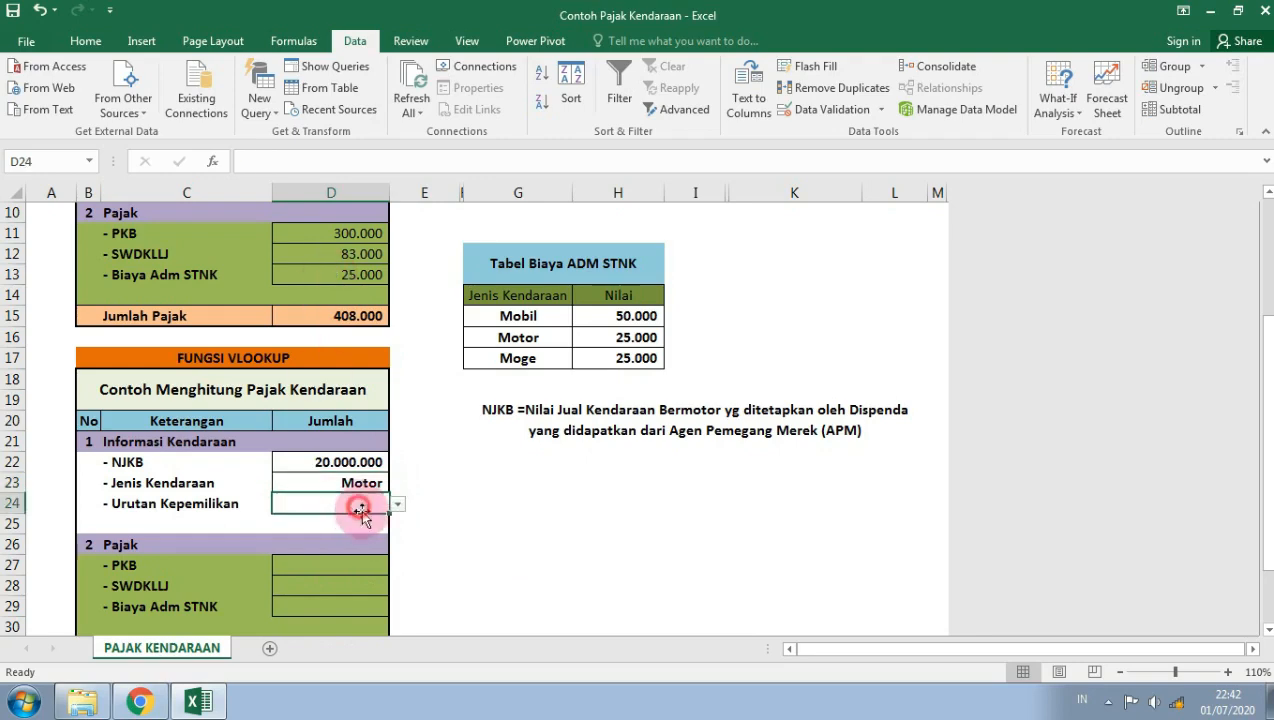
{"action": "left_click", "coordinate": [397, 504]}
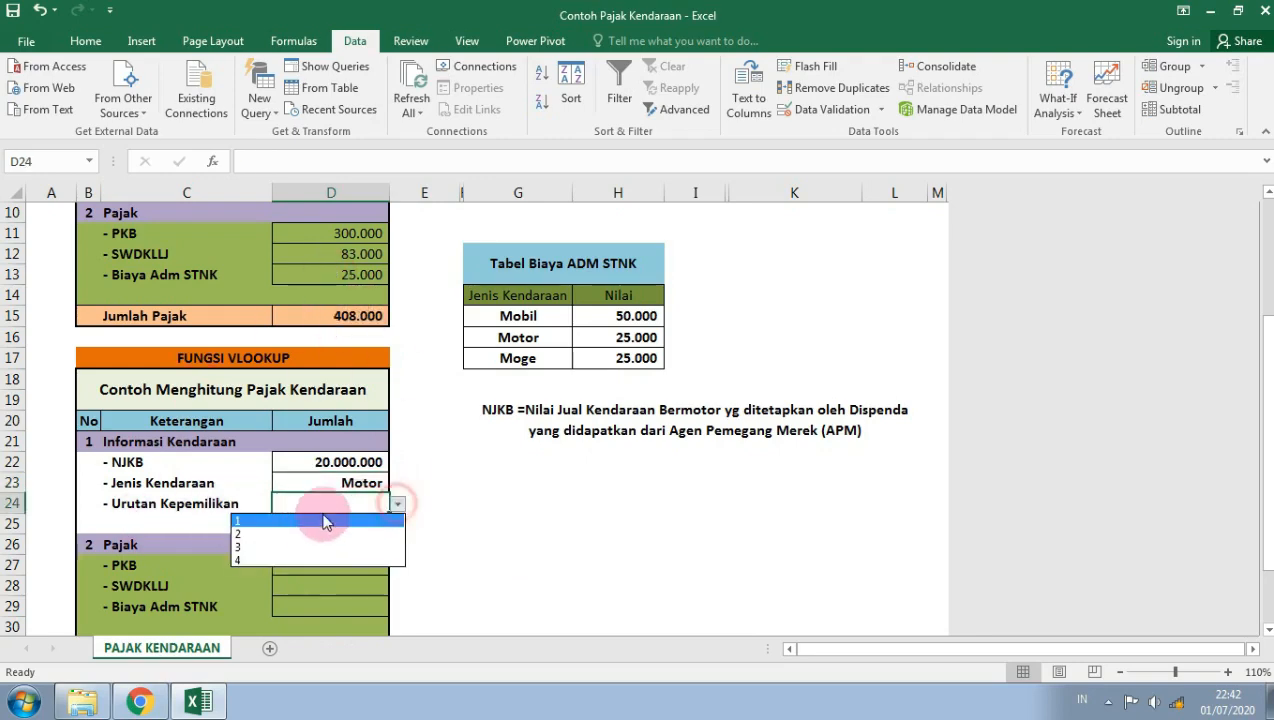
{"action": "left_click", "coordinate": [308, 521]}
{"action": "left_click", "coordinate": [360, 565]}
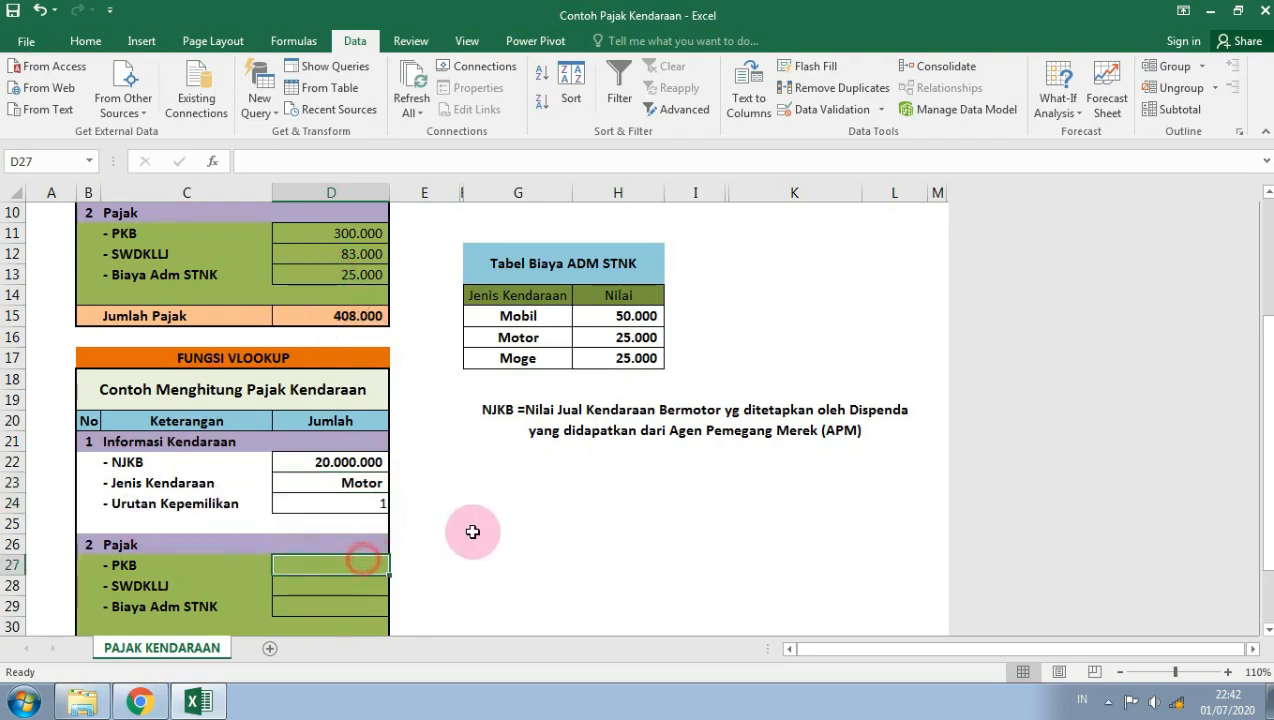
Step: Make the Jenis Kendaraan and Urutan Kepemilikan inputs D23:D24 of the FUNGSI VLOOKUP table bold
{"action": "scroll", "coordinate": [396, 415], "scroll_direction": "up", "scroll_amount": 2}
{"action": "scroll", "coordinate": [400, 340], "scroll_direction": "down", "scroll_amount": 2}
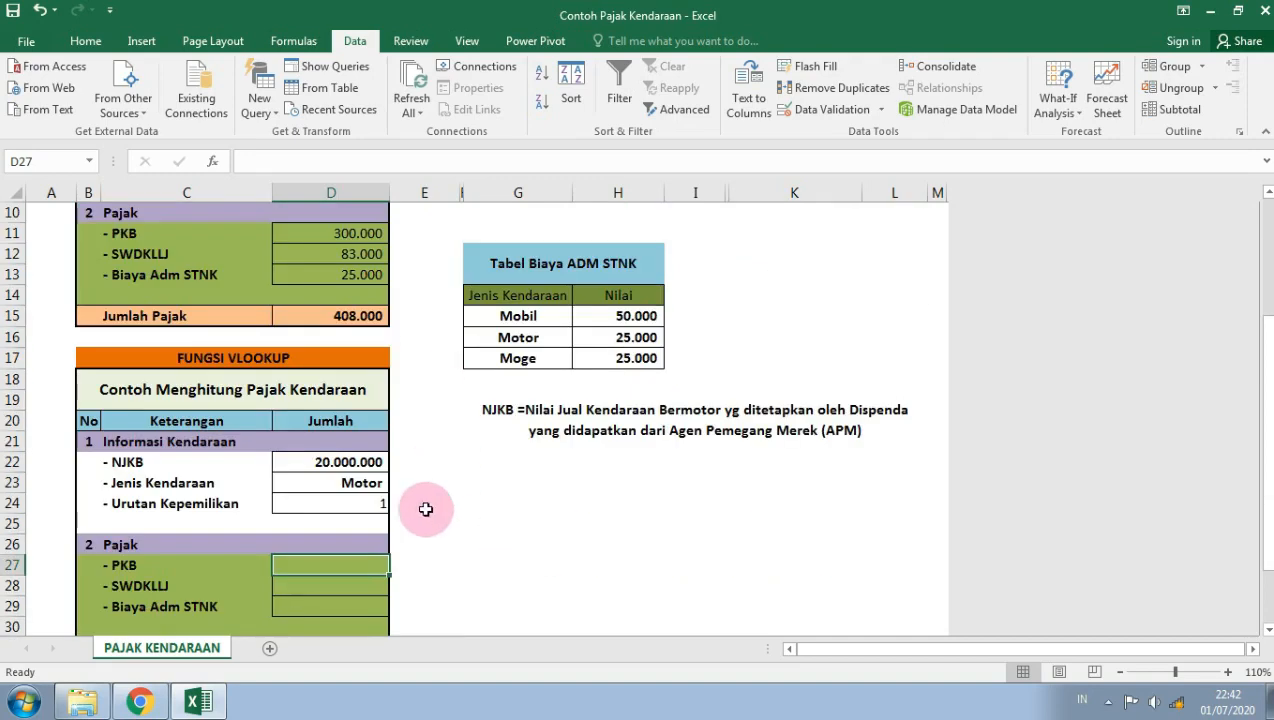
{"action": "left_click_drag", "start_coordinate": [375, 483], "coordinate": [370, 503]}
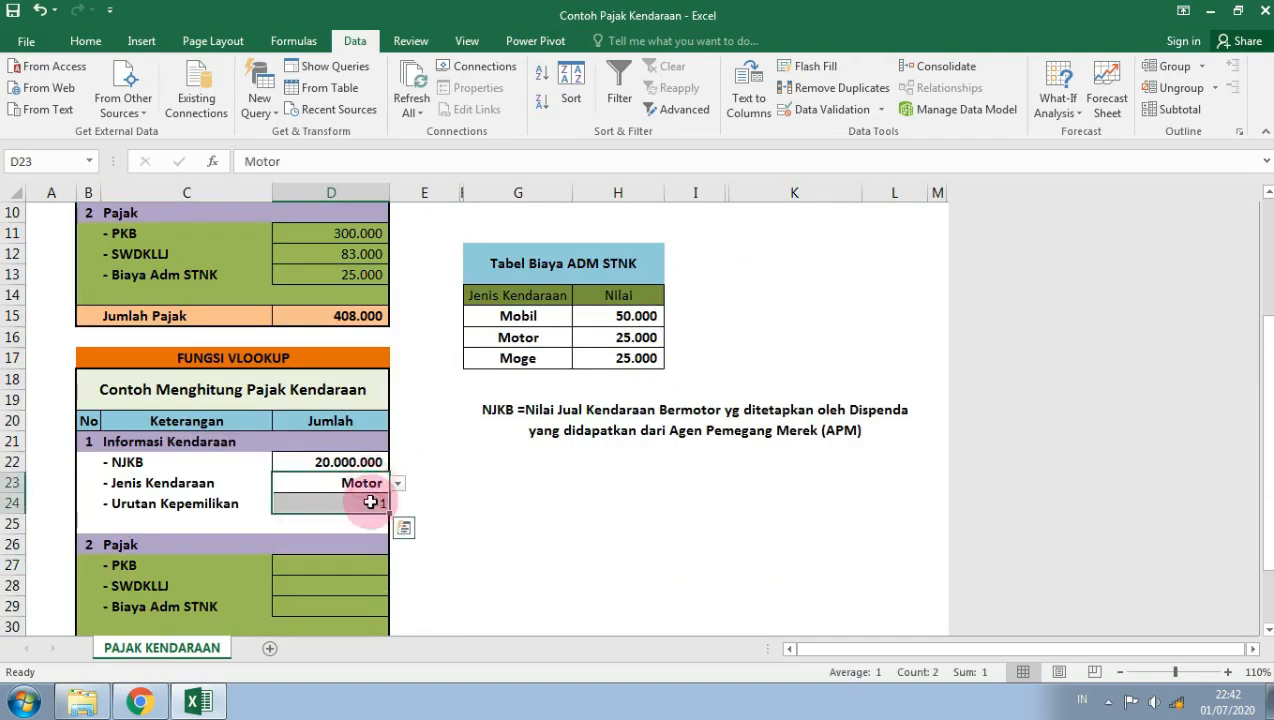
{"action": "left_click", "coordinate": [86, 40]}
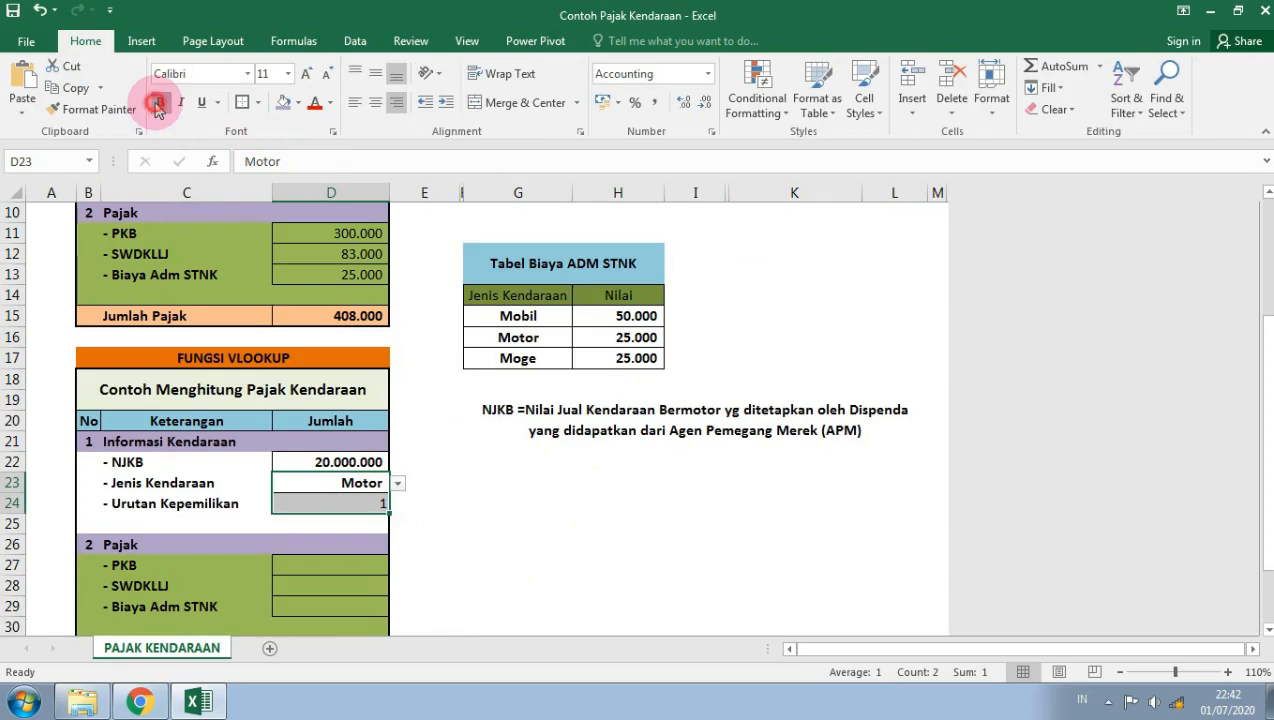
Step: Start a VLOOKUP formula in the PKB cell D27 with the Urutan Kepemilikan cell D24 as lookup value
{"action": "left_click", "coordinate": [352, 564]}
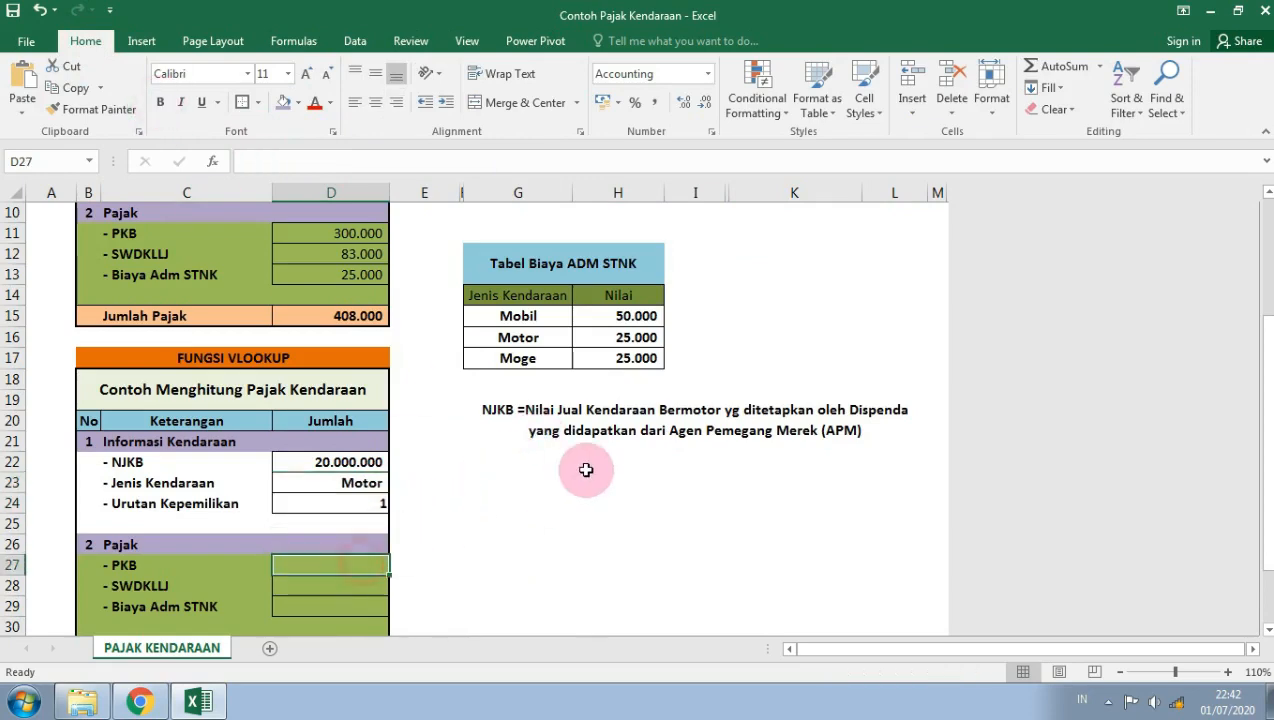
{"action": "scroll", "coordinate": [583, 470], "scroll_direction": "up", "scroll_amount": 3}
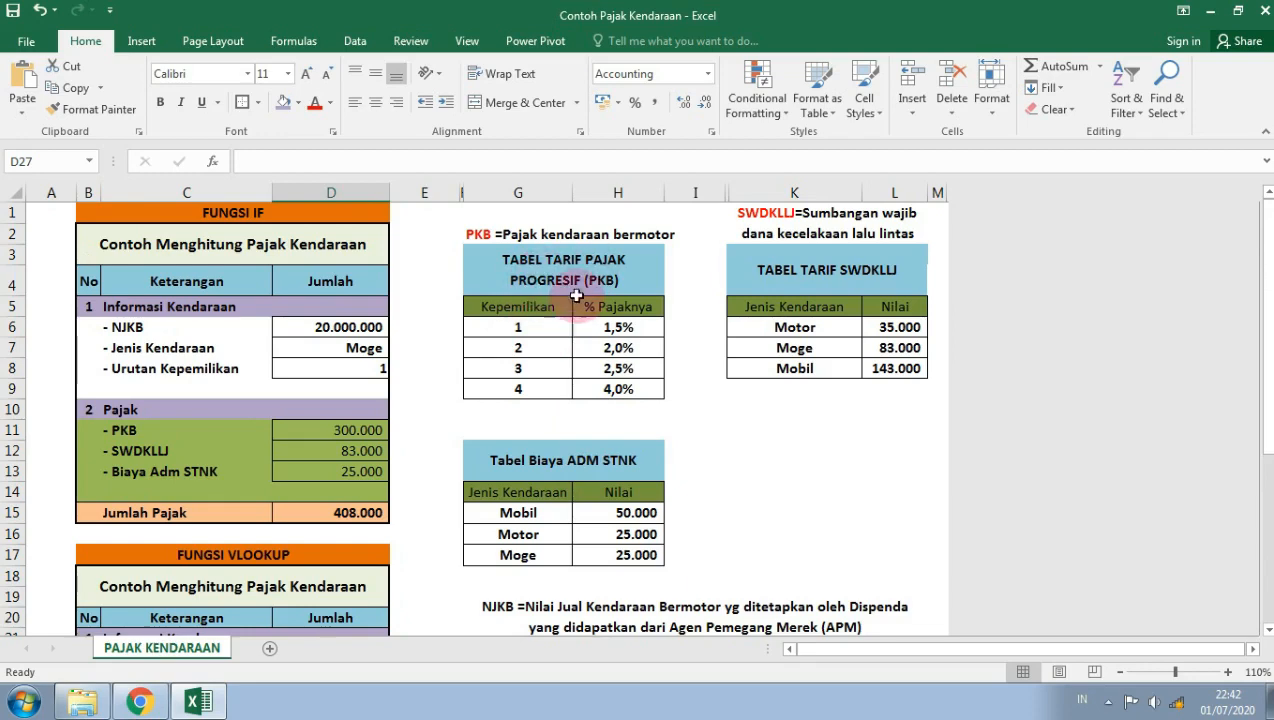
{"action": "scroll", "coordinate": [388, 450], "scroll_direction": "down", "scroll_amount": 1}
{"action": "scroll", "coordinate": [388, 450], "scroll_direction": "down", "scroll_amount": 5}
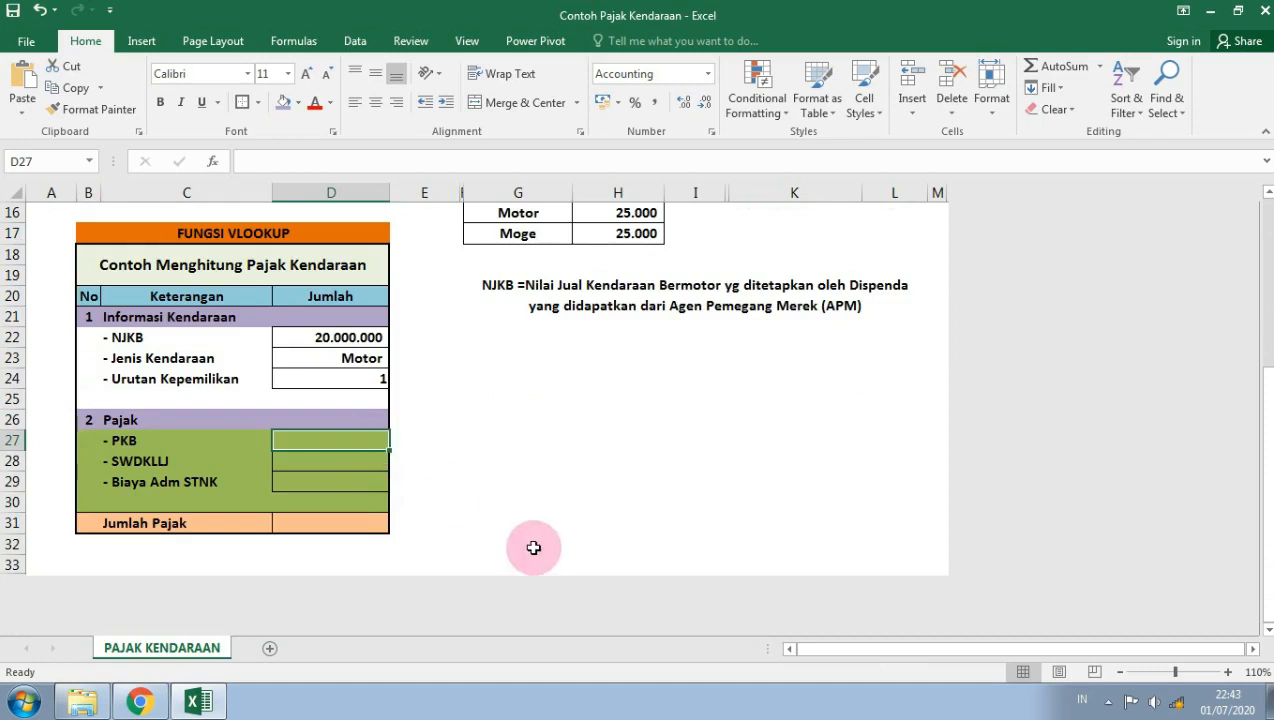
{"action": "type", "text": "=v"}
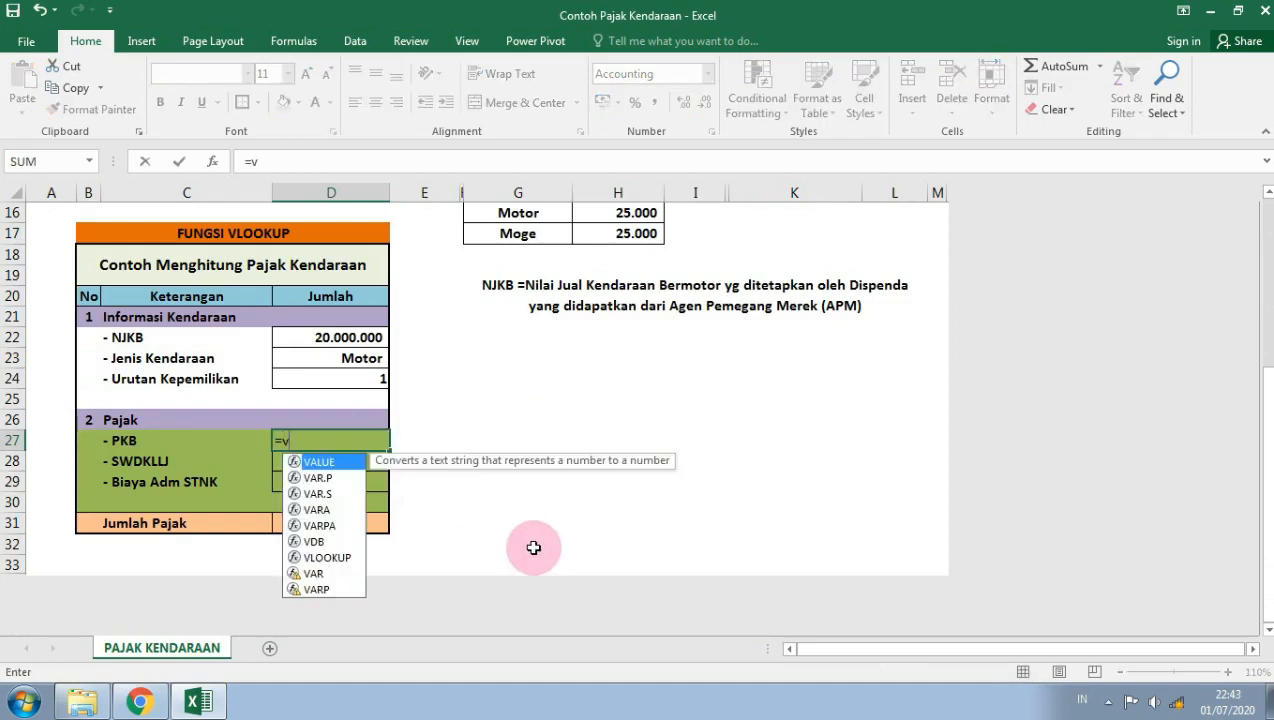
{"action": "type", "text": "looku[p"}
{"action": "key", "text": "BackSpace"}
{"action": "key", "text": "BackSpace"}
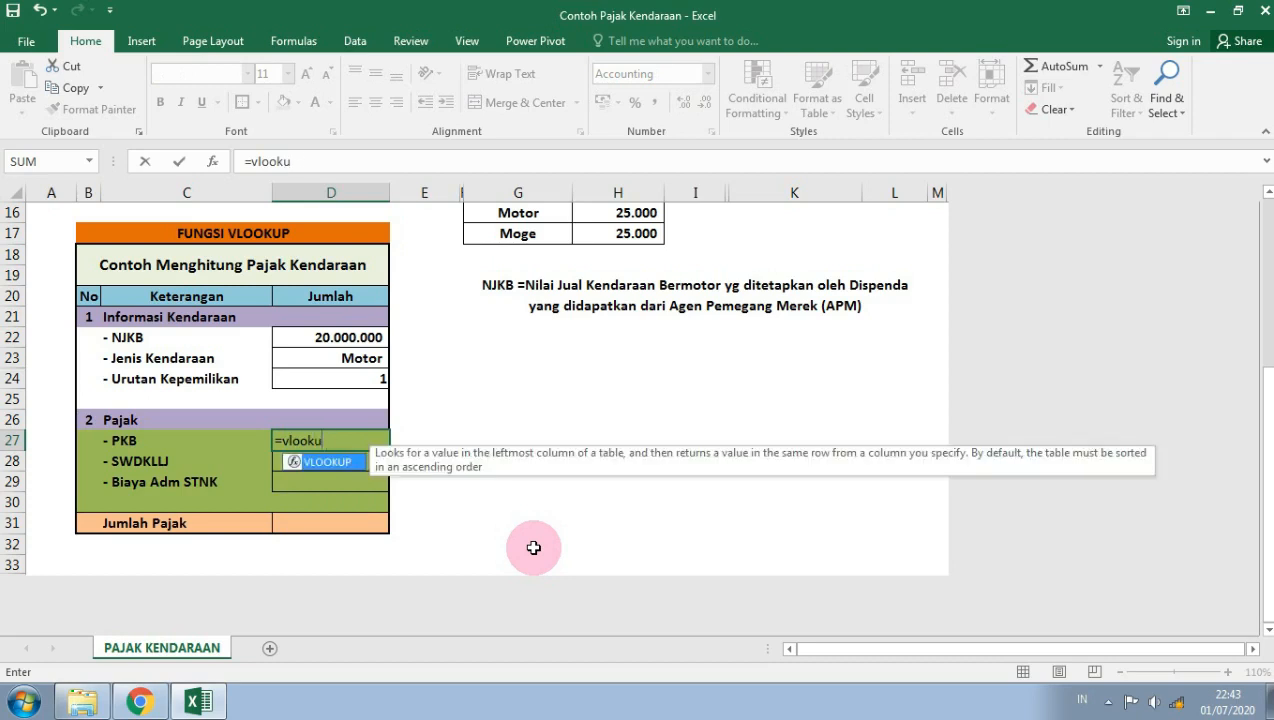
{"action": "type", "text": "p("}
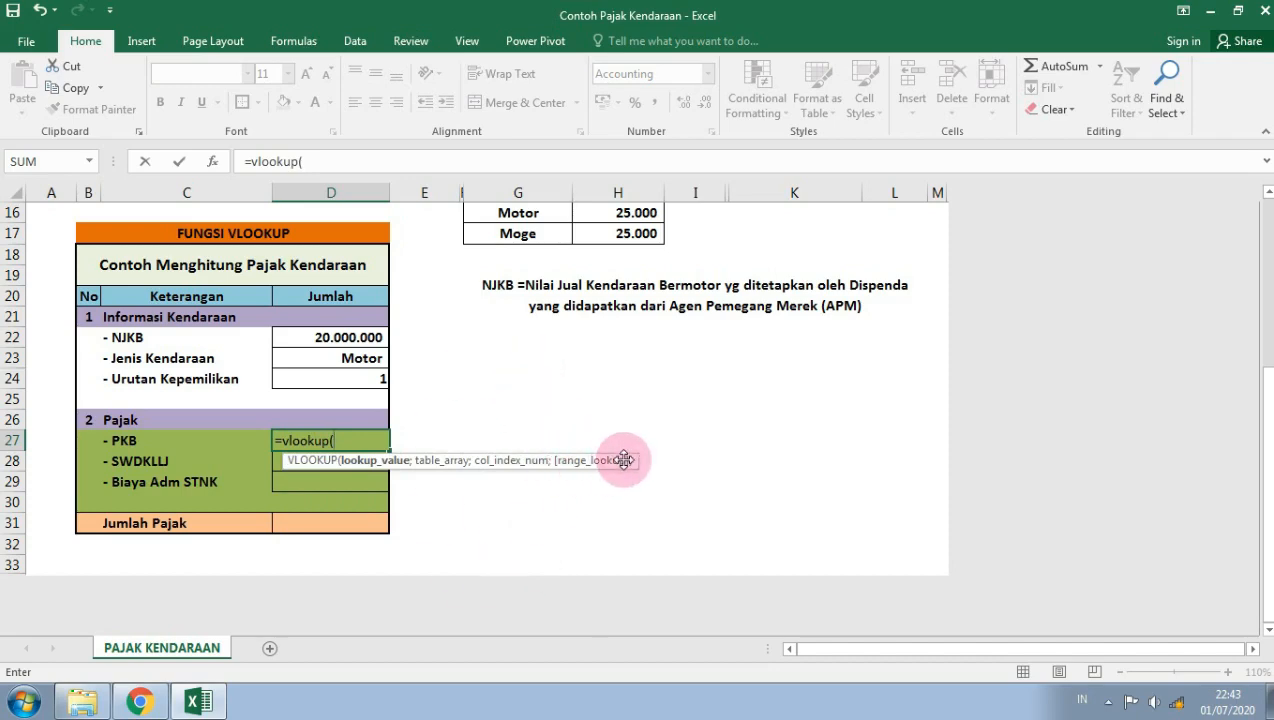
{"action": "scroll", "coordinate": [623, 460], "scroll_direction": "up", "scroll_amount": 2}
{"action": "scroll", "coordinate": [623, 460], "scroll_direction": "up", "scroll_amount": 2}
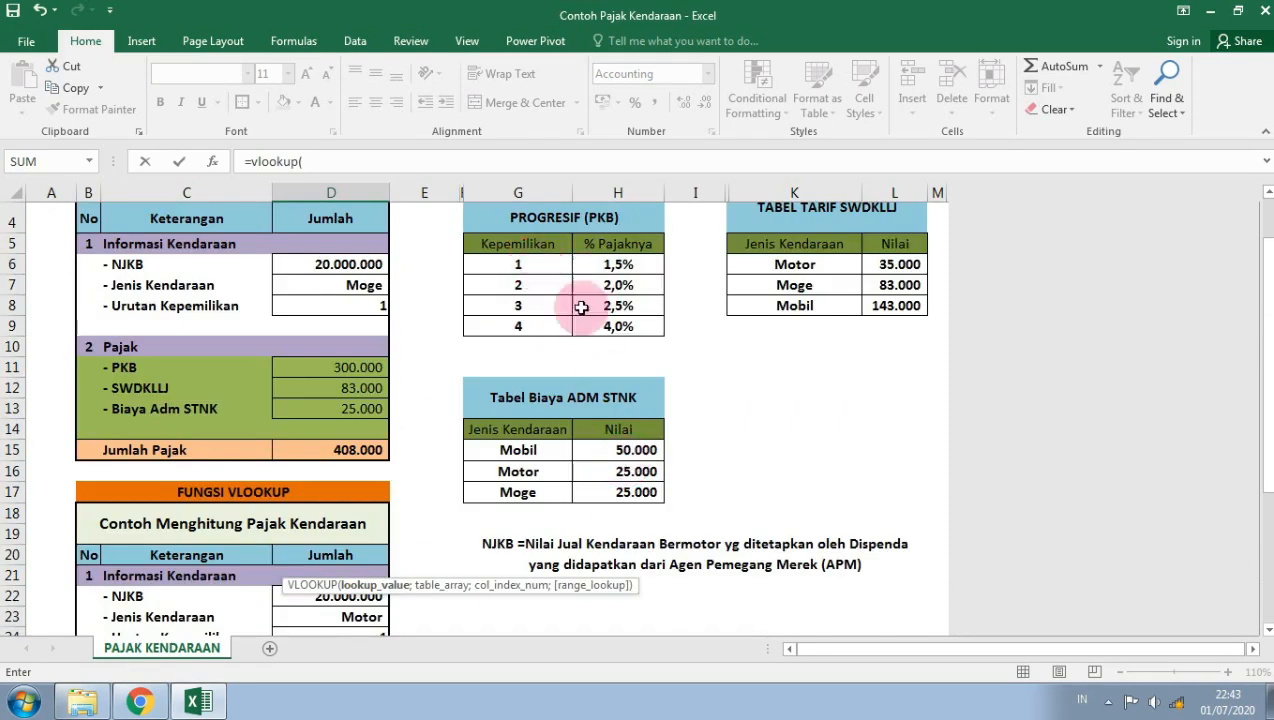
{"action": "scroll", "coordinate": [693, 404], "scroll_direction": "down", "scroll_amount": 2}
{"action": "scroll", "coordinate": [693, 404], "scroll_direction": "up", "scroll_amount": 2}
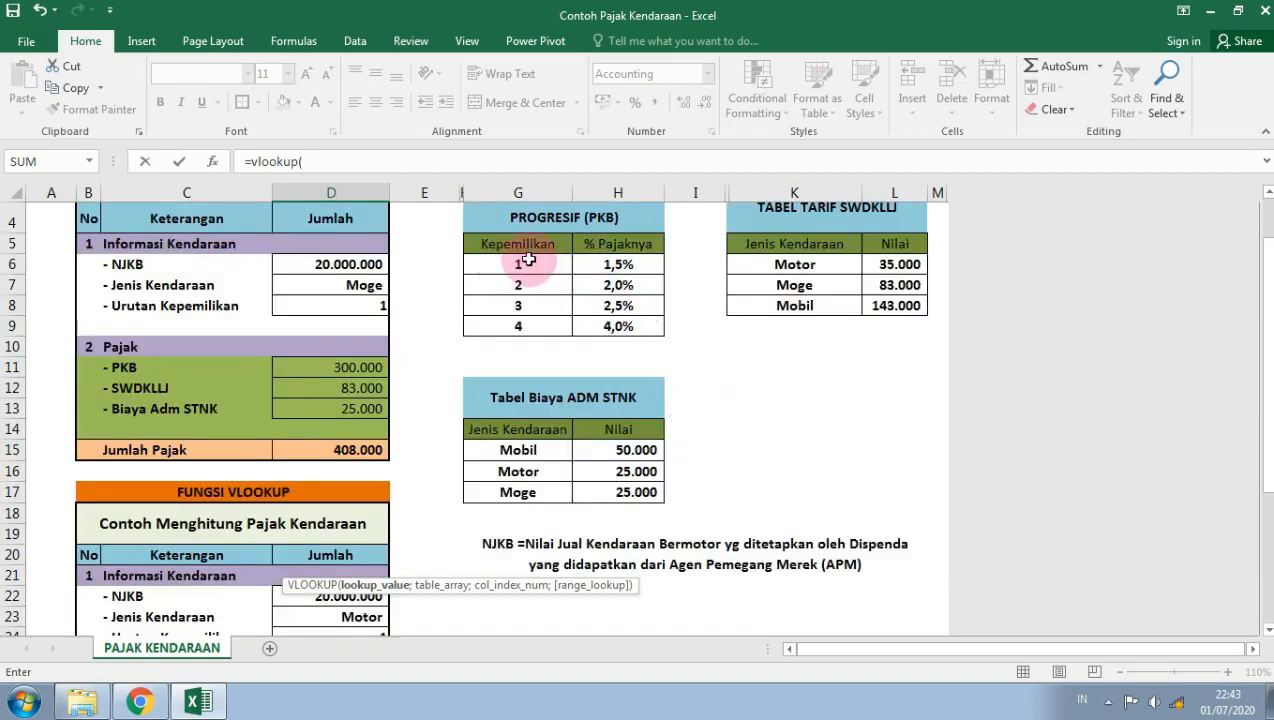
{"action": "scroll", "coordinate": [569, 335], "scroll_direction": "down", "scroll_amount": 2}
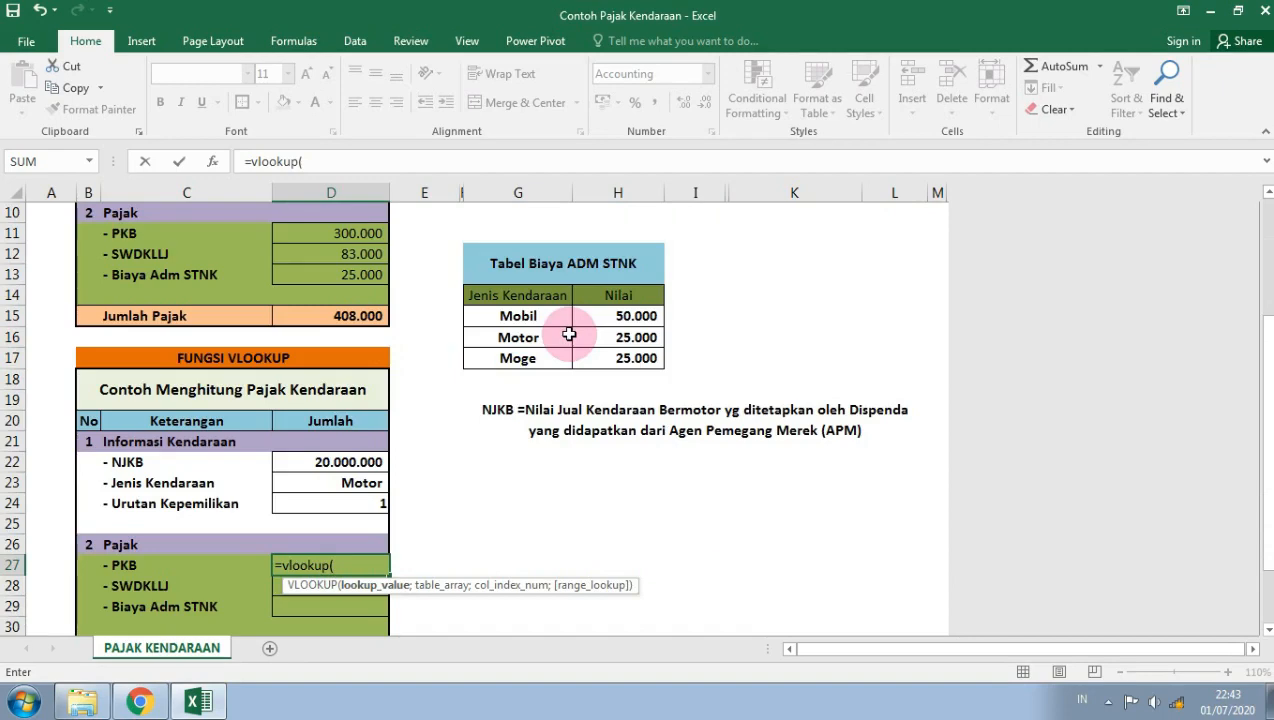
{"action": "scroll", "coordinate": [550, 492], "scroll_direction": "up", "scroll_amount": 2}
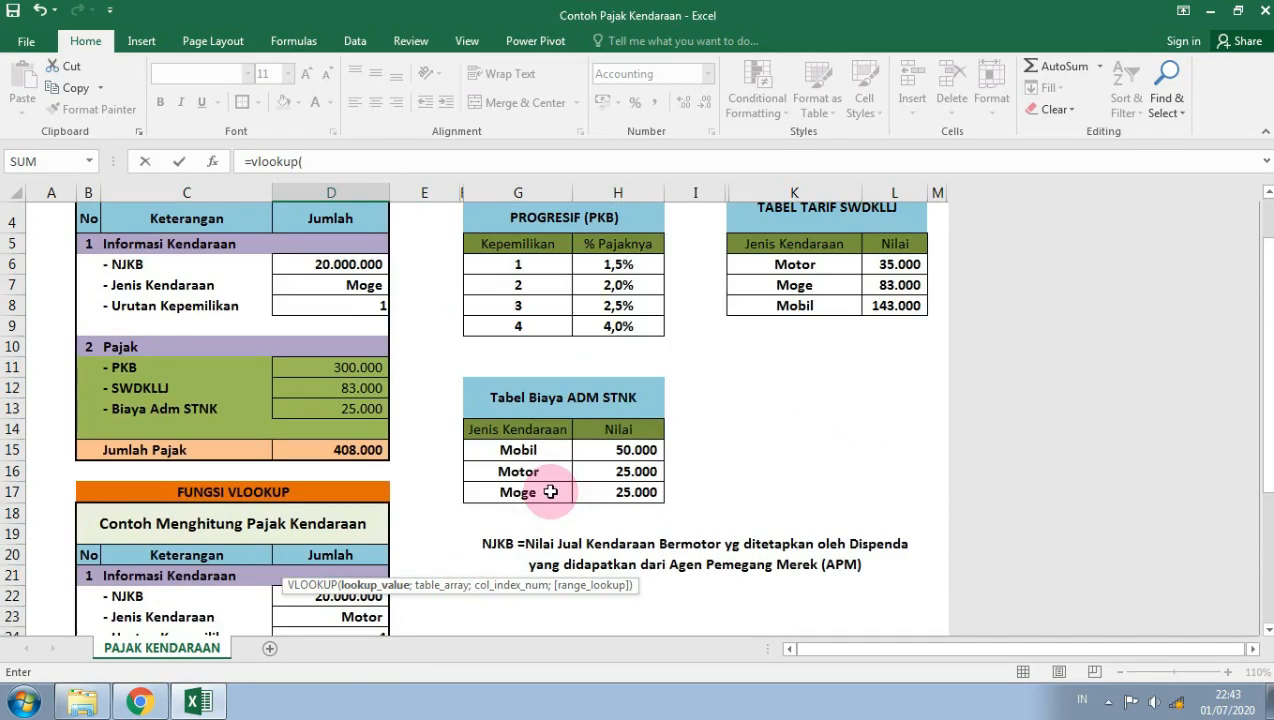
{"action": "scroll", "coordinate": [550, 492], "scroll_direction": "down", "scroll_amount": 2}
{"action": "left_click", "coordinate": [368, 505]}
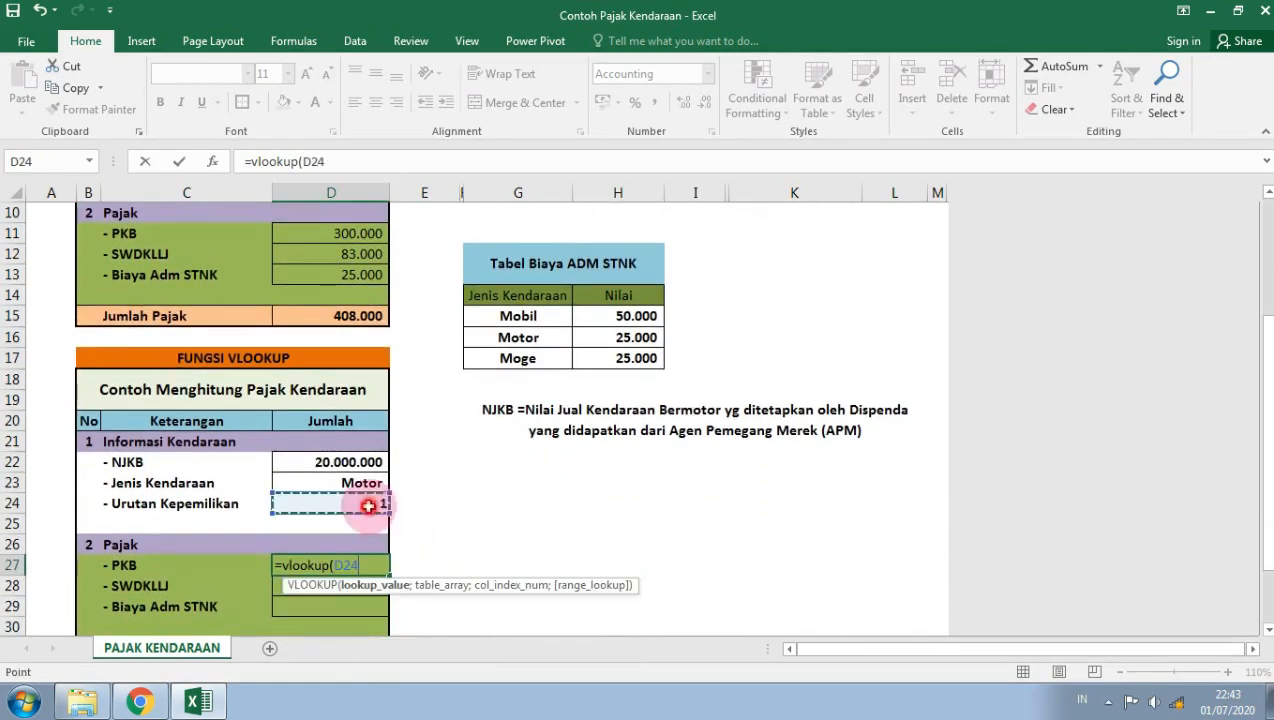
{"action": "type", "text": ";"}
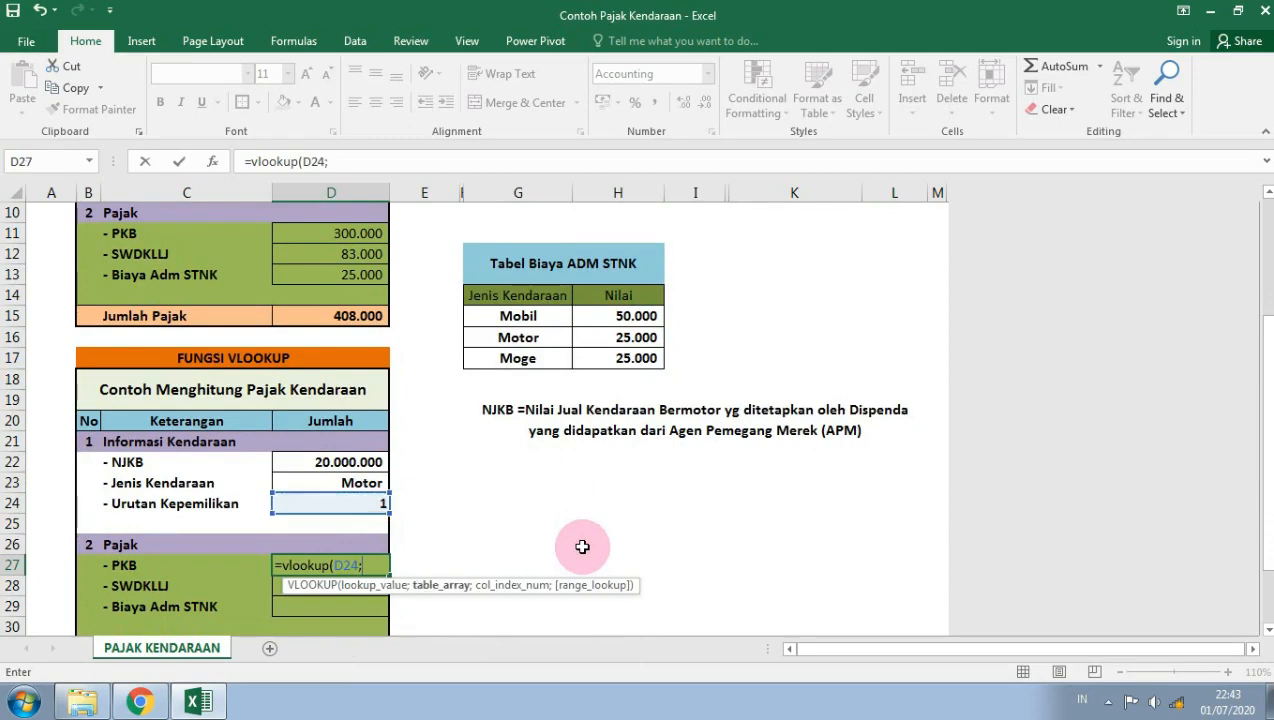
Step: Complete the VLOOKUP arguments with the PKB tariff table as absolute range $G$5:$H$9, column index 2 and FALSE
{"action": "scroll", "coordinate": [586, 516], "scroll_direction": "up", "scroll_amount": 2}
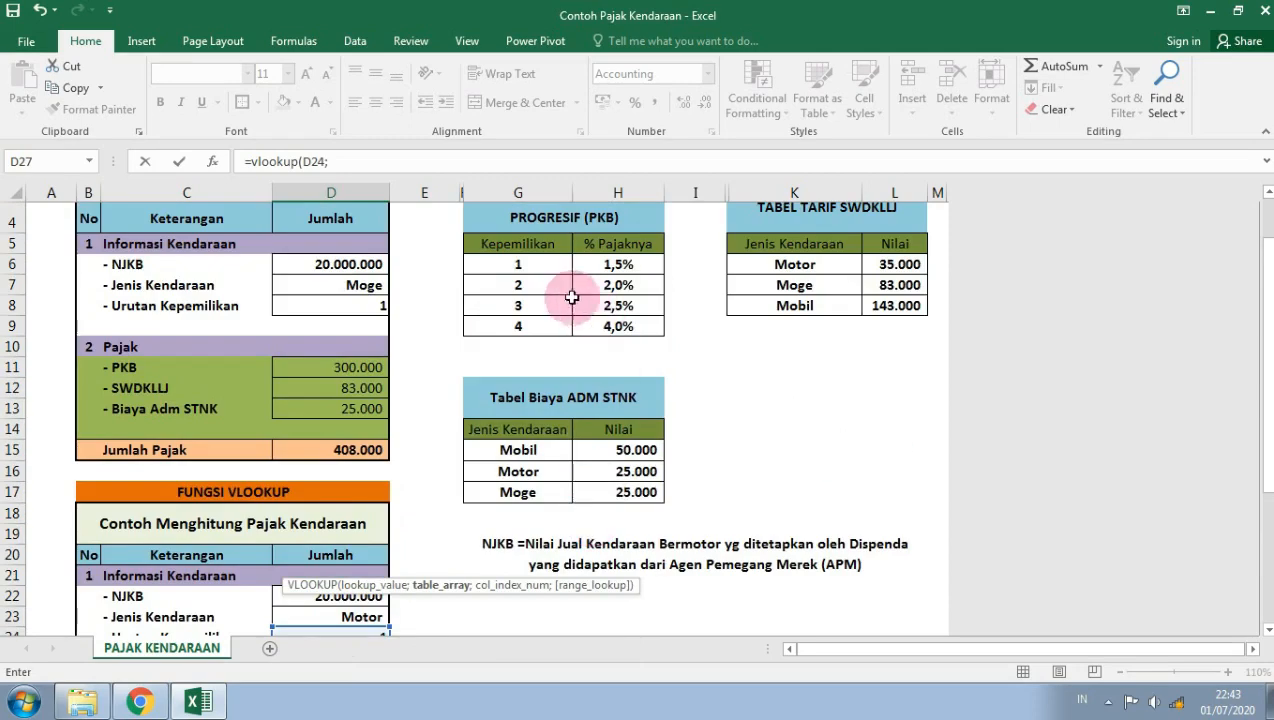
{"action": "left_click_drag", "start_coordinate": [532, 244], "coordinate": [645, 334]}
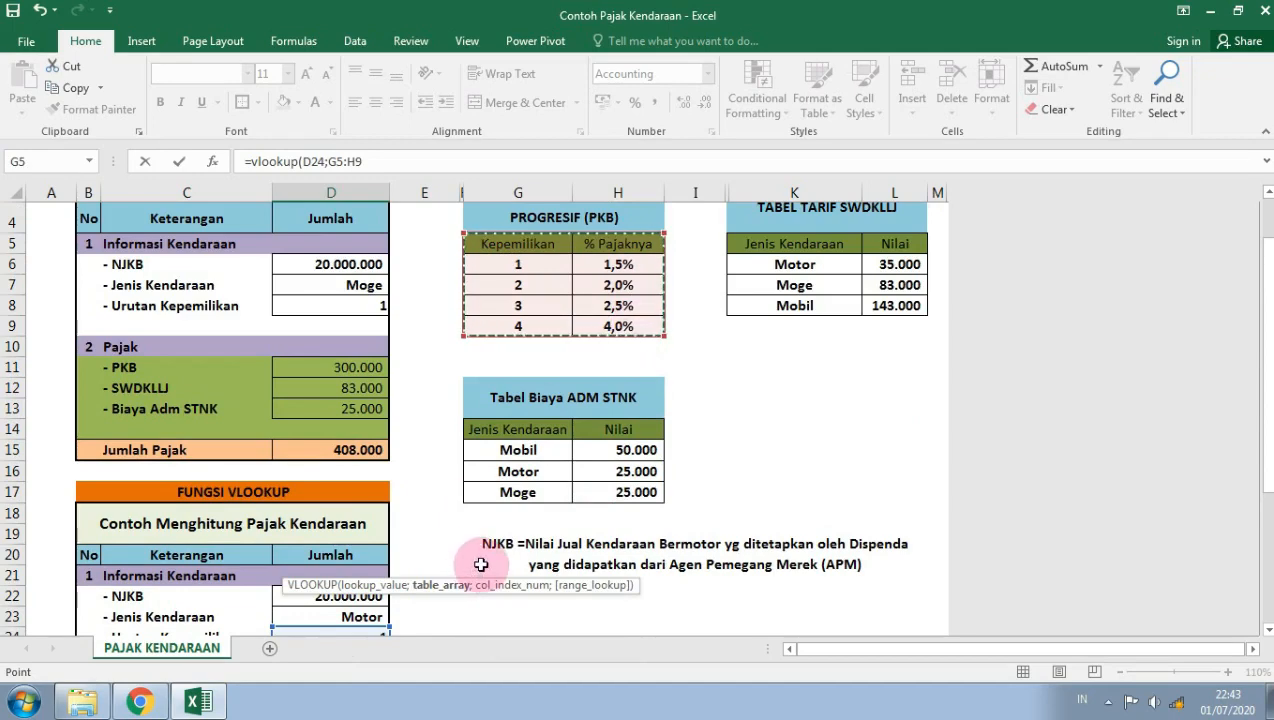
{"action": "key", "text": "F4"}
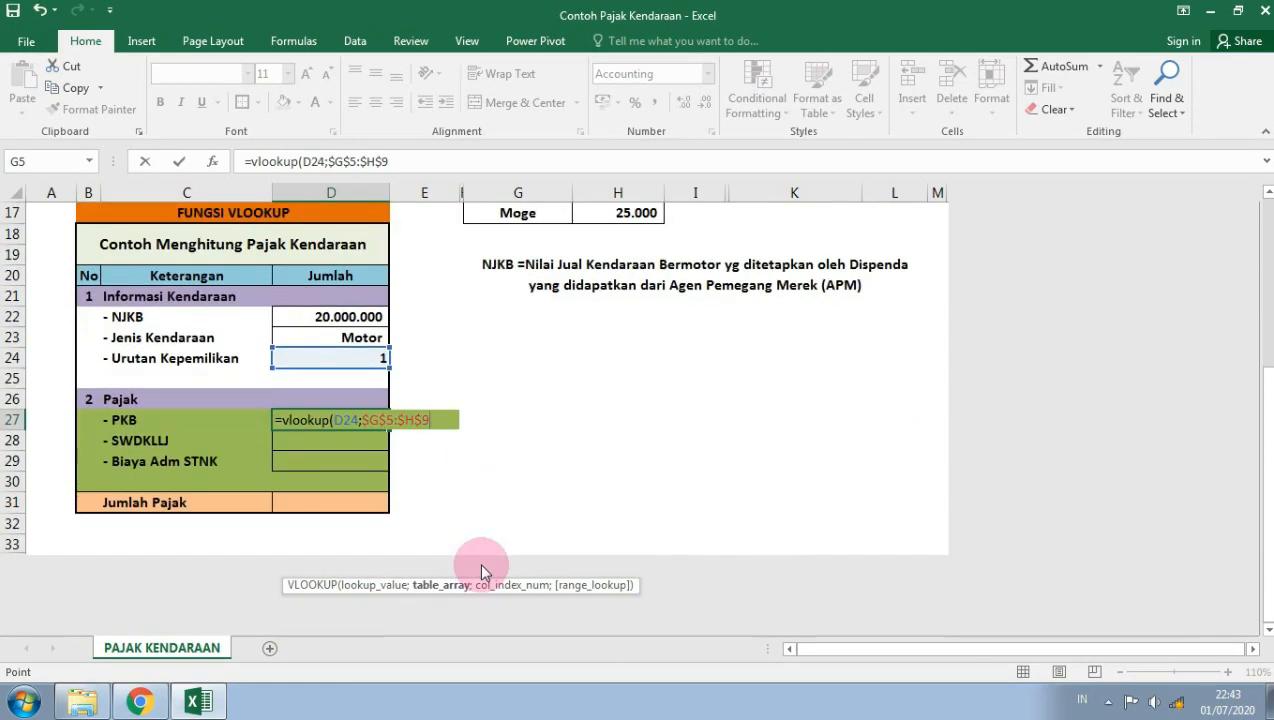
{"action": "type", "text": ";"}
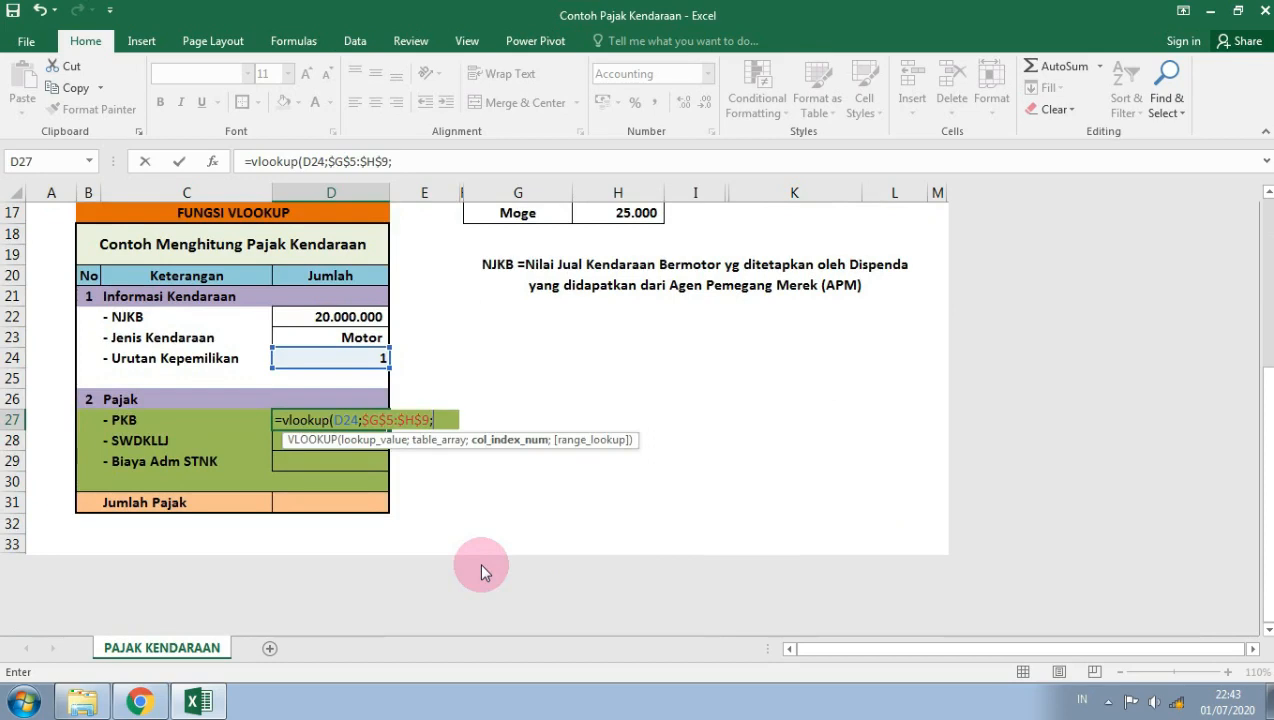
{"action": "type", "text": "2;fal"}
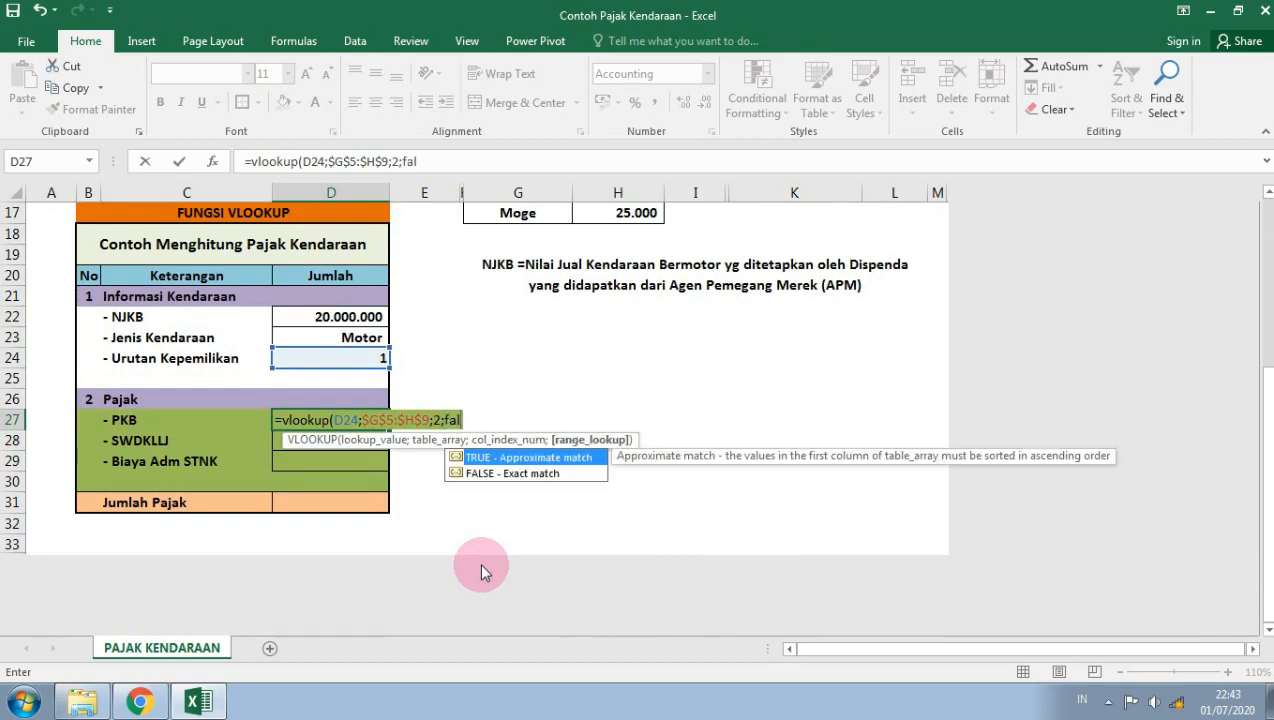
{"action": "type", "text": "se"}
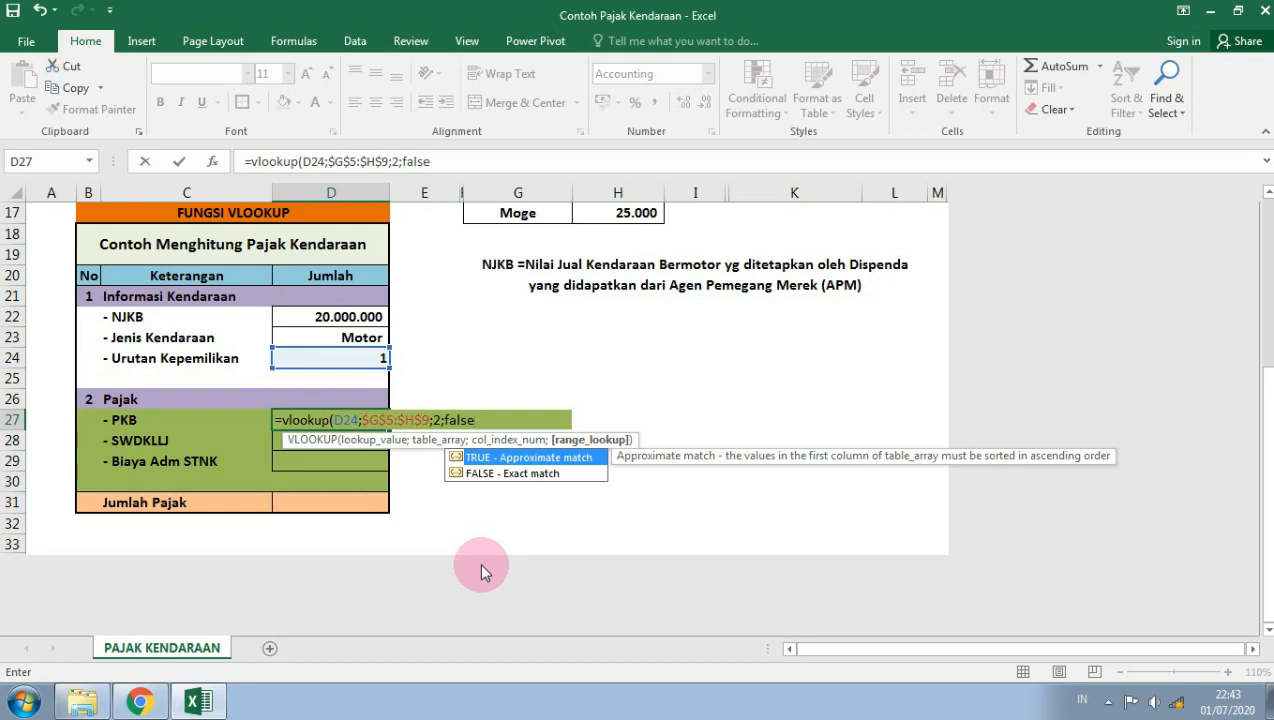
{"action": "type", "text": ")"}
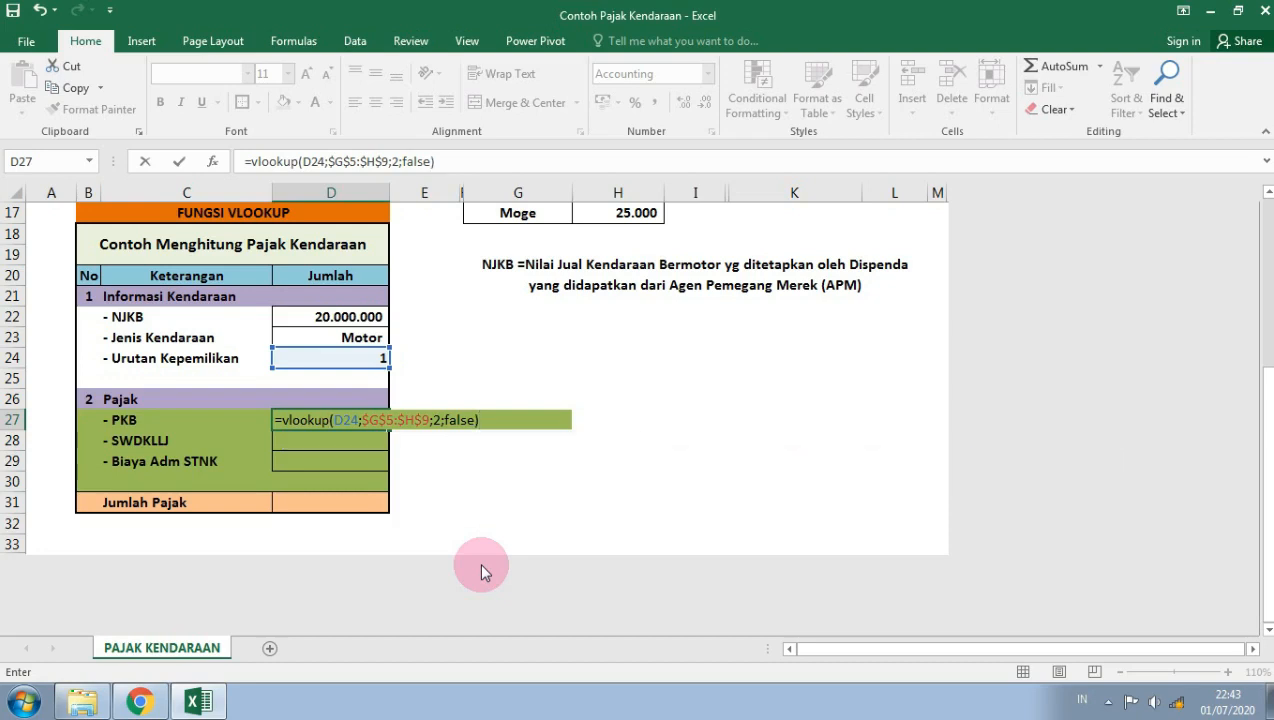
Step: Multiply the lookup by NJKB in D22, enclose the expression in parentheses and enter =(VLOOKUP(D24;$G$5:$H$9;2;FALSE)*D22) in D27
{"action": "type", "text": "*"}
{"action": "left_click", "coordinate": [350, 316]}
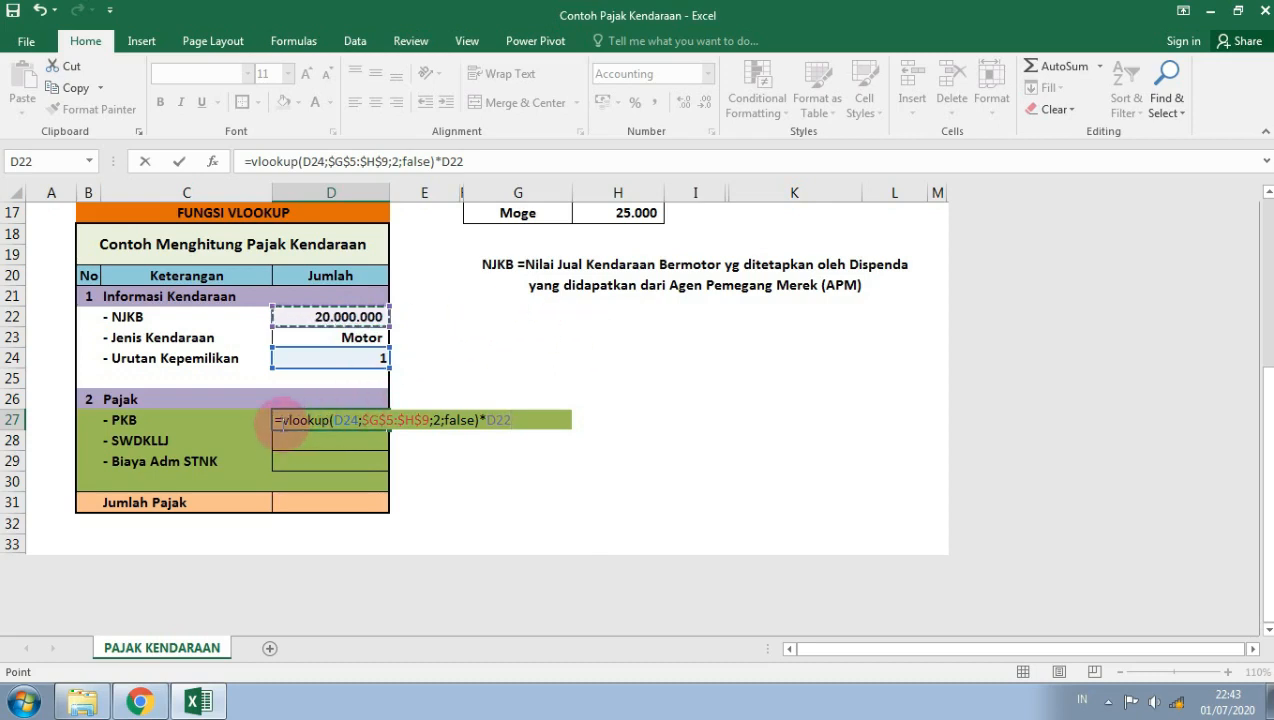
{"action": "left_click", "coordinate": [513, 429]}
{"action": "type", "text": "("}
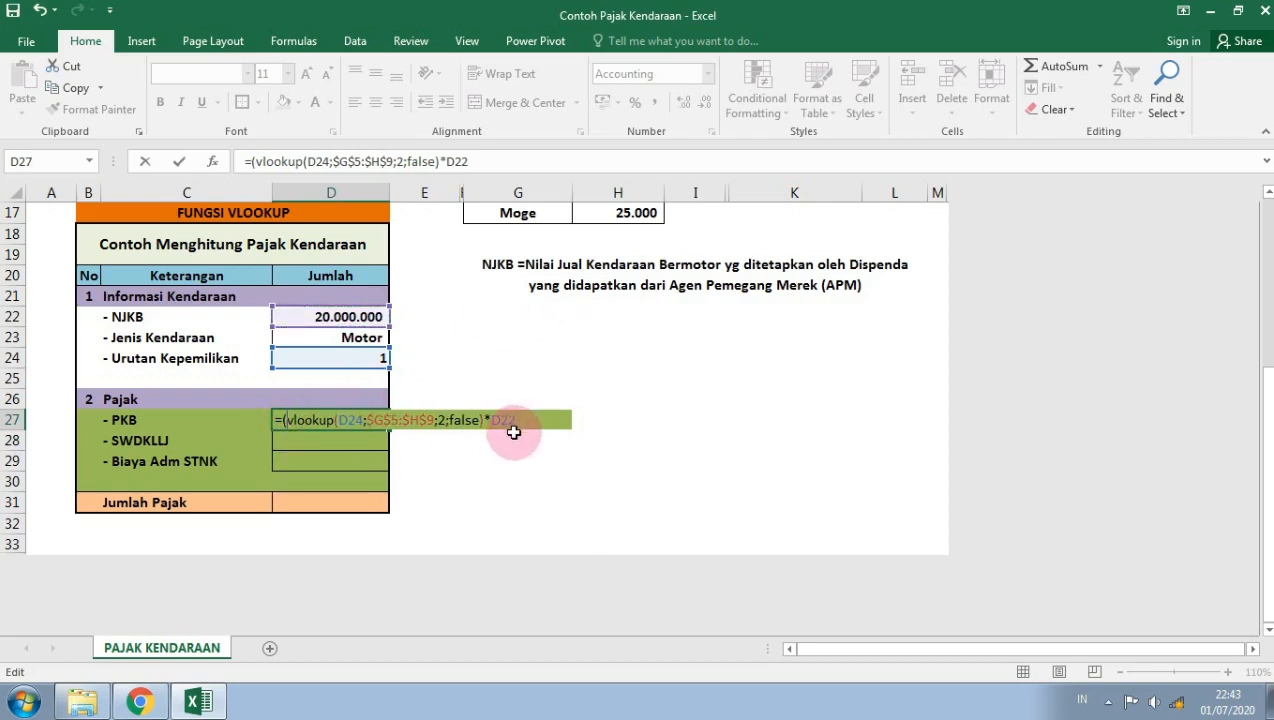
{"action": "key", "text": "Return"}
{"action": "key", "text": "Return"}
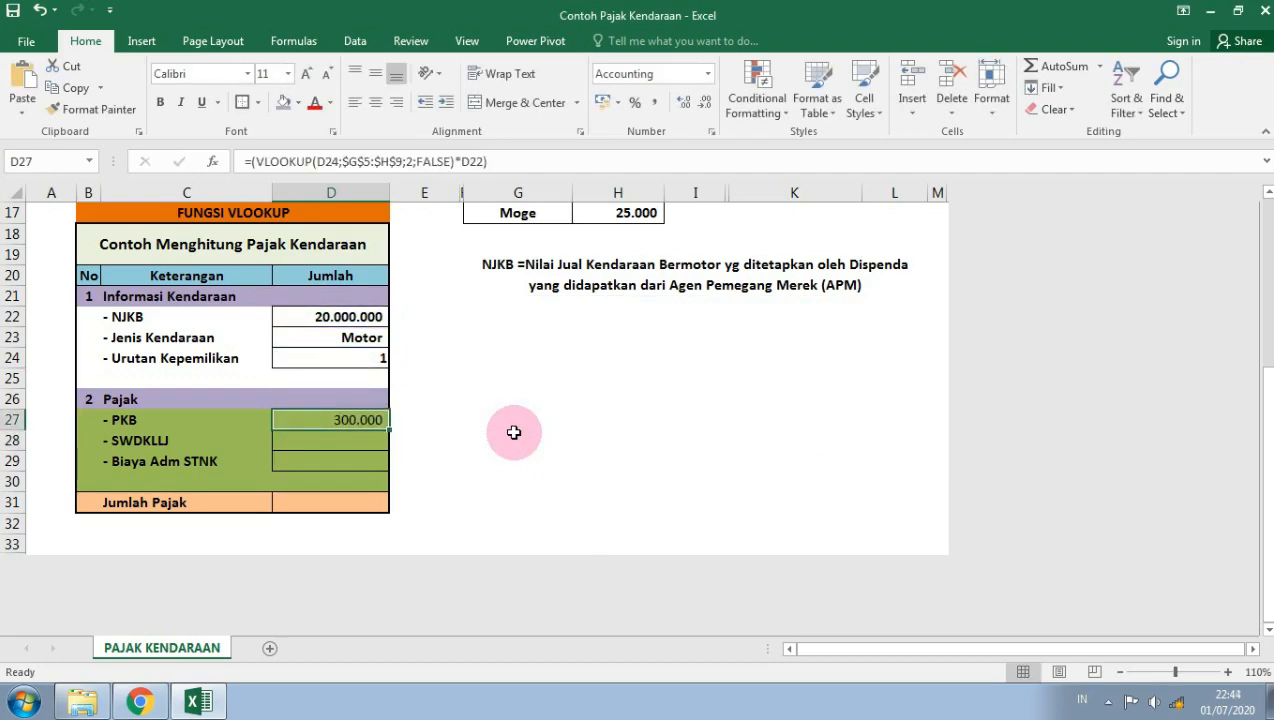
Step: Compare the PKB amount in the FUNGSI VLOOKUP table with the PKB amount in the FUNGSI IF table
{"action": "key", "text": "Up"}
{"action": "key", "text": "Up"}
{"action": "key", "text": "Up"}
{"action": "key", "text": "Up"}
{"action": "key", "text": "Up"}
{"action": "key", "text": "Up"}
{"action": "key", "text": "Up"}
{"action": "key", "text": "Up"}
{"action": "key", "text": "Up"}
{"action": "key", "text": "Up"}
{"action": "key", "text": "Up"}
{"action": "key", "text": "Up"}
{"action": "key", "text": "Up"}
{"action": "key", "text": "Up"}
{"action": "key", "text": "Up"}
{"action": "key", "text": "Up"}
{"action": "key", "text": "Up"}
{"action": "key", "text": "Up"}
{"action": "key", "text": "Up"}
{"action": "key", "text": "Down"}
{"action": "key", "text": "Down"}
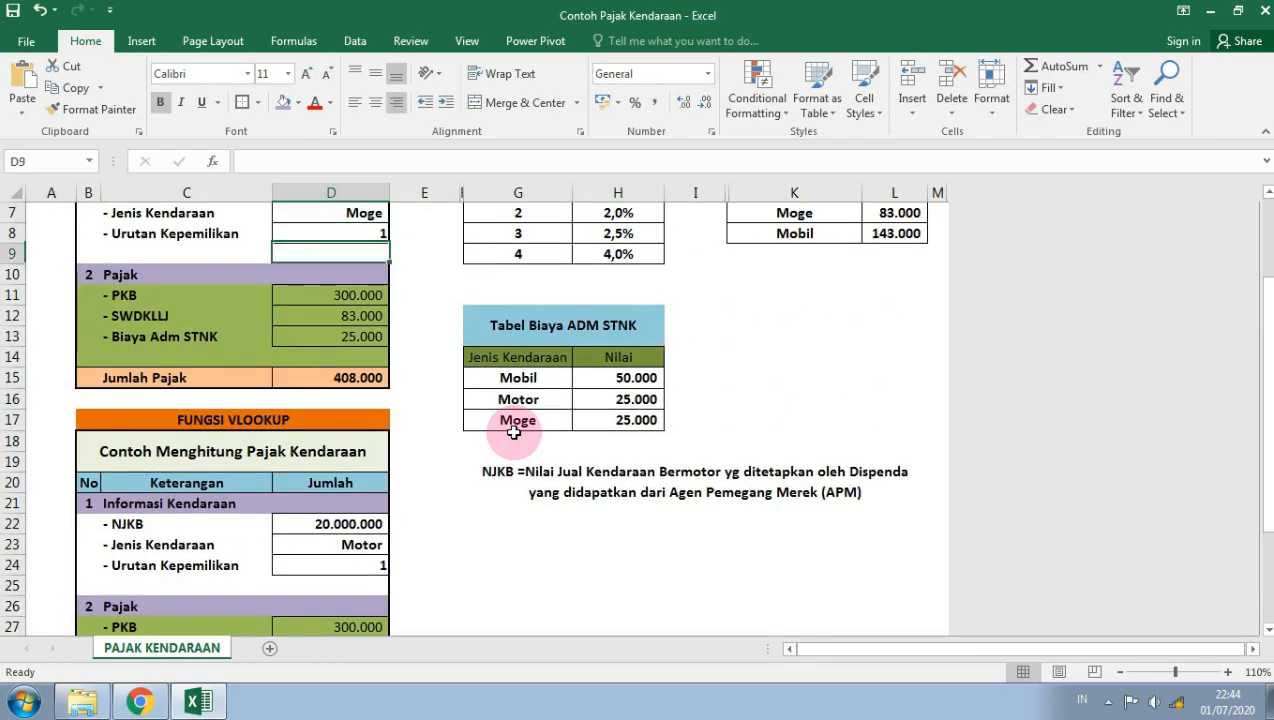
{"action": "key", "text": "Down"}
{"action": "key", "text": "Down"}
{"action": "key", "text": "Down"}
{"action": "key", "text": "Down"}
{"action": "key", "text": "Down"}
{"action": "key", "text": "Down"}
{"action": "key", "text": "Down"}
{"action": "key", "text": "Down"}
{"action": "key", "text": "Down"}
{"action": "key", "text": "Down"}
{"action": "key", "text": "Down"}
{"action": "key", "text": "Down"}
{"action": "key", "text": "Down"}
{"action": "key", "text": "Down"}
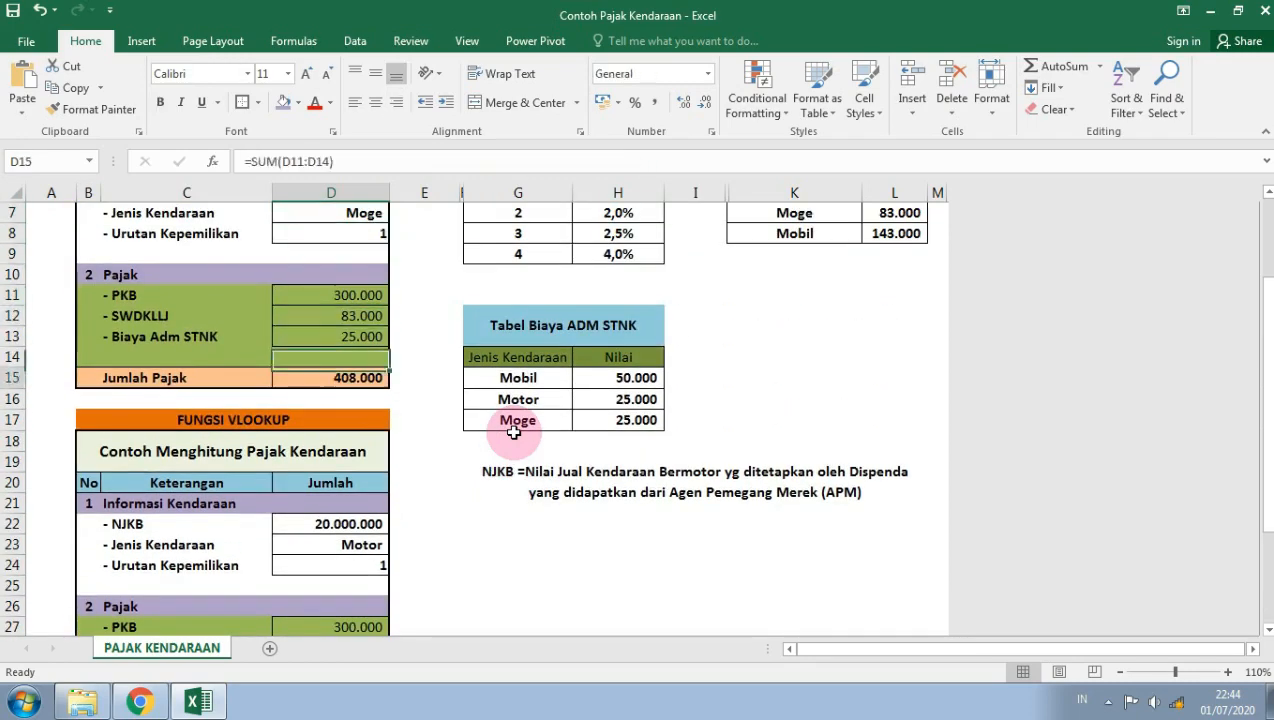
Step: Choose 2 as Urutan Kepemilikan in D24 and in D8 to compare the PKB of both tables
{"action": "scroll", "coordinate": [432, 472], "scroll_direction": "down", "scroll_amount": 1}
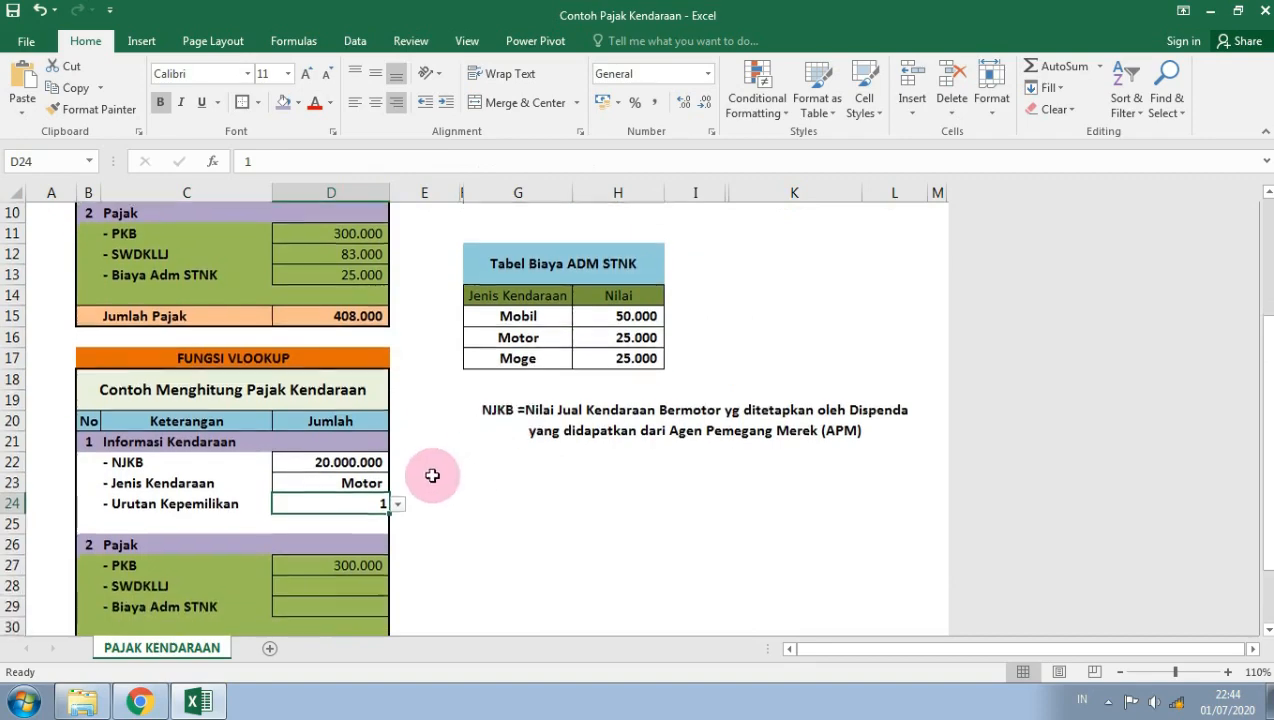
{"action": "left_click", "coordinate": [398, 504]}
{"action": "left_click", "coordinate": [356, 535]}
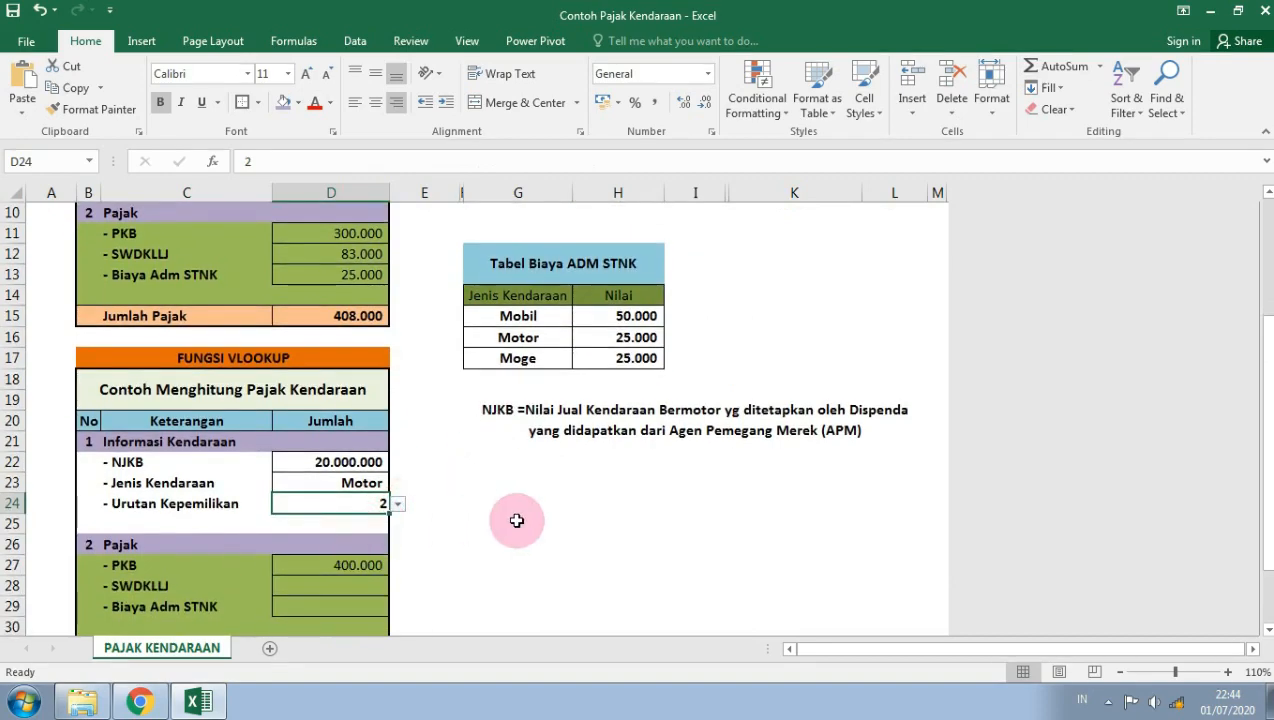
{"action": "scroll", "coordinate": [657, 522], "scroll_direction": "up", "scroll_amount": 3}
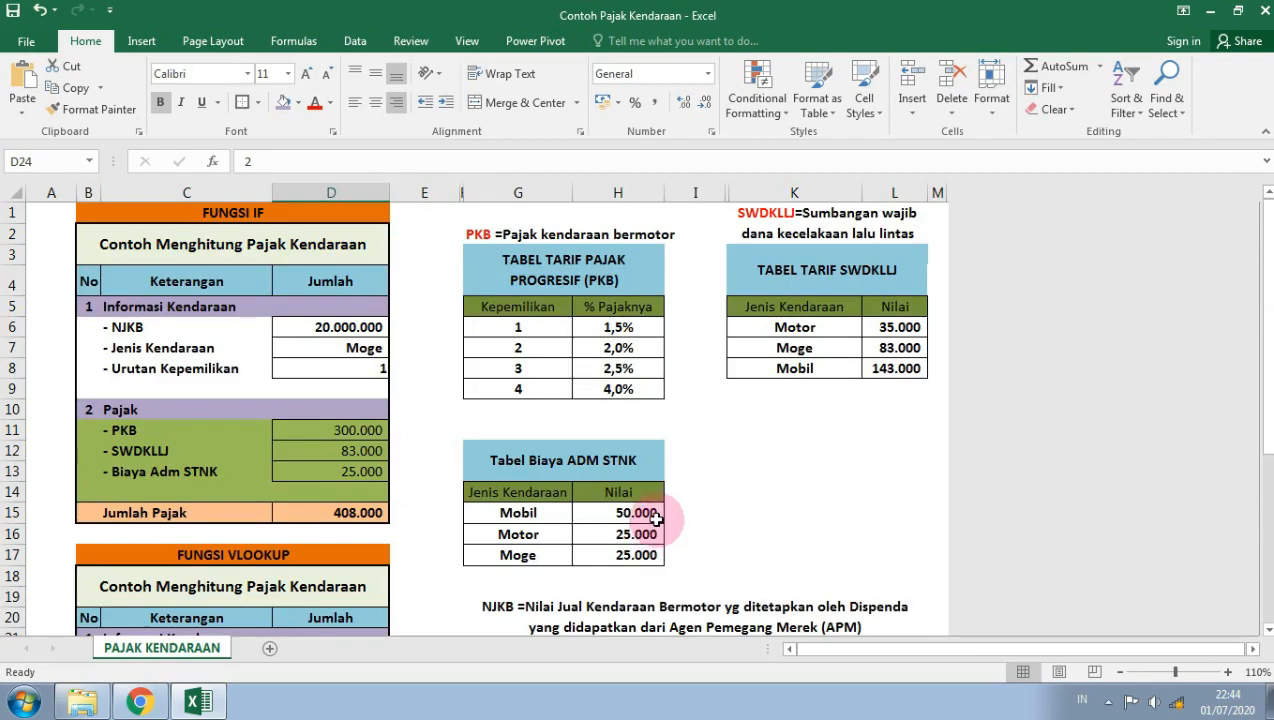
{"action": "left_click", "coordinate": [370, 368]}
{"action": "left_click", "coordinate": [397, 369]}
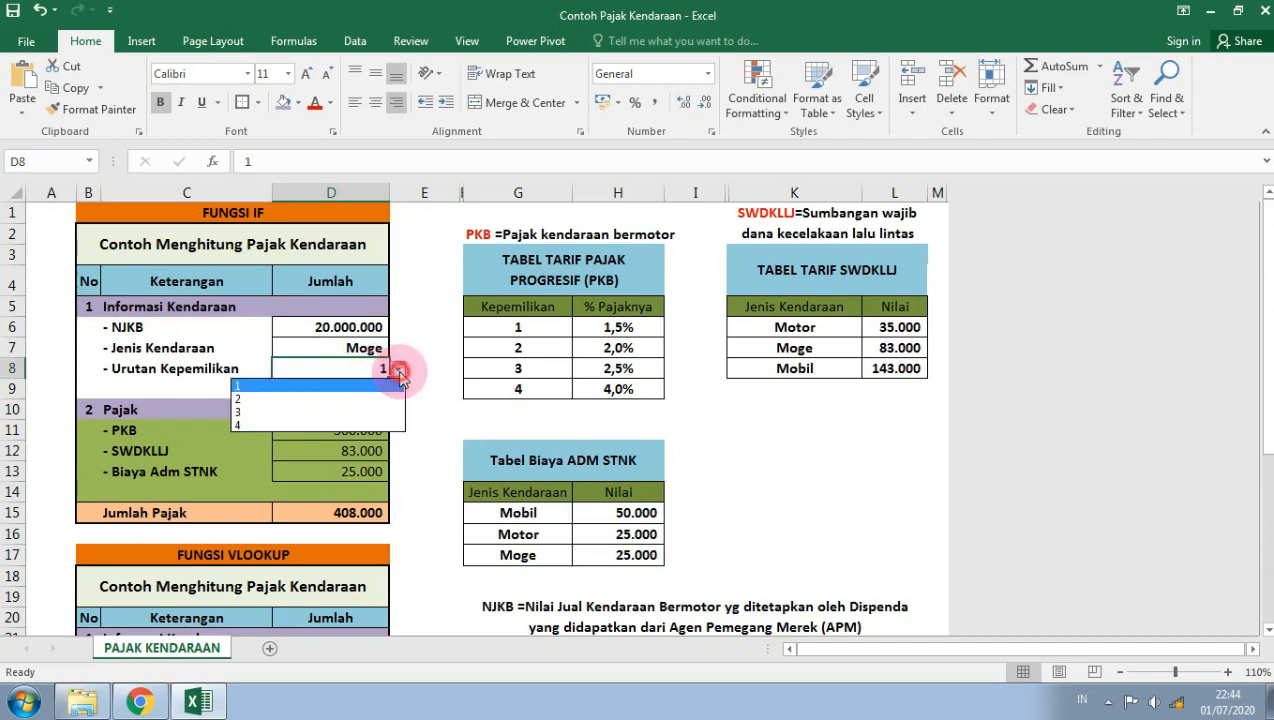
{"action": "left_click", "coordinate": [360, 398]}
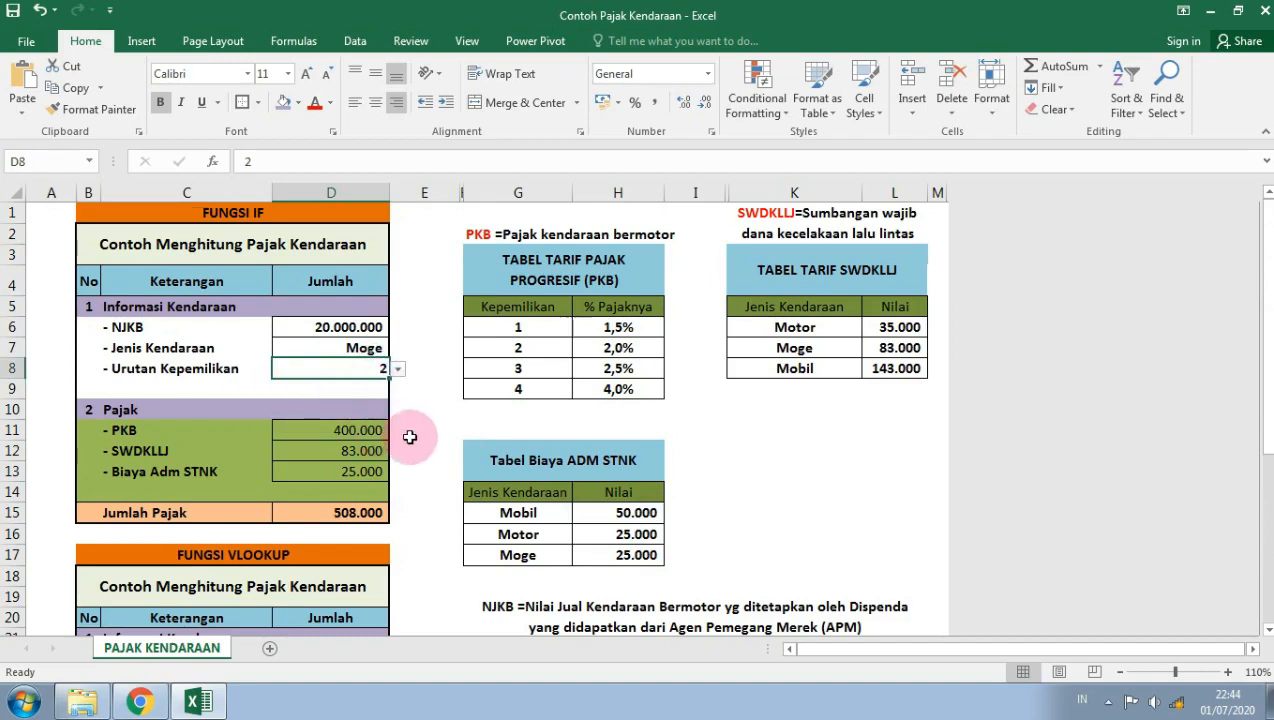
Step: Set Urutan Kepemilikan to 3 in D24 of the VLOOKUP table and in D8 of the IF table
{"action": "scroll", "coordinate": [412, 400], "scroll_direction": "down", "scroll_amount": 4}
{"action": "left_click", "coordinate": [378, 442]}
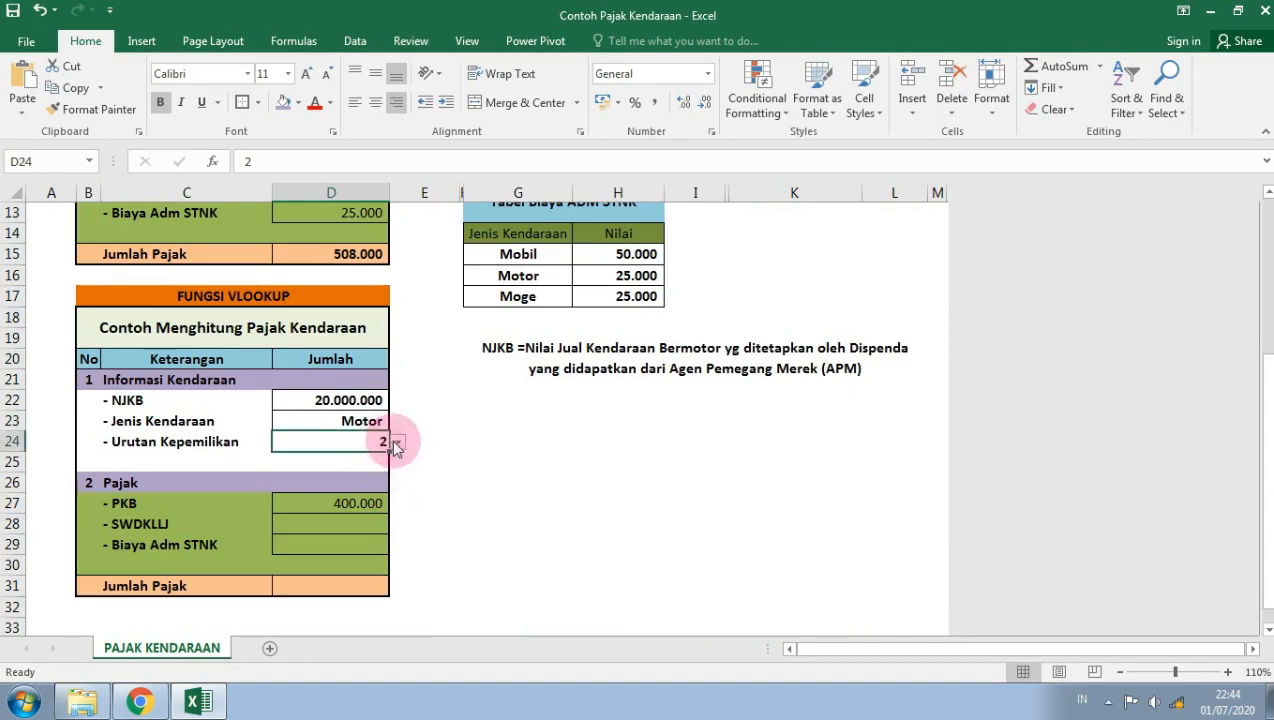
{"action": "left_click", "coordinate": [397, 442]}
{"action": "left_click", "coordinate": [348, 479]}
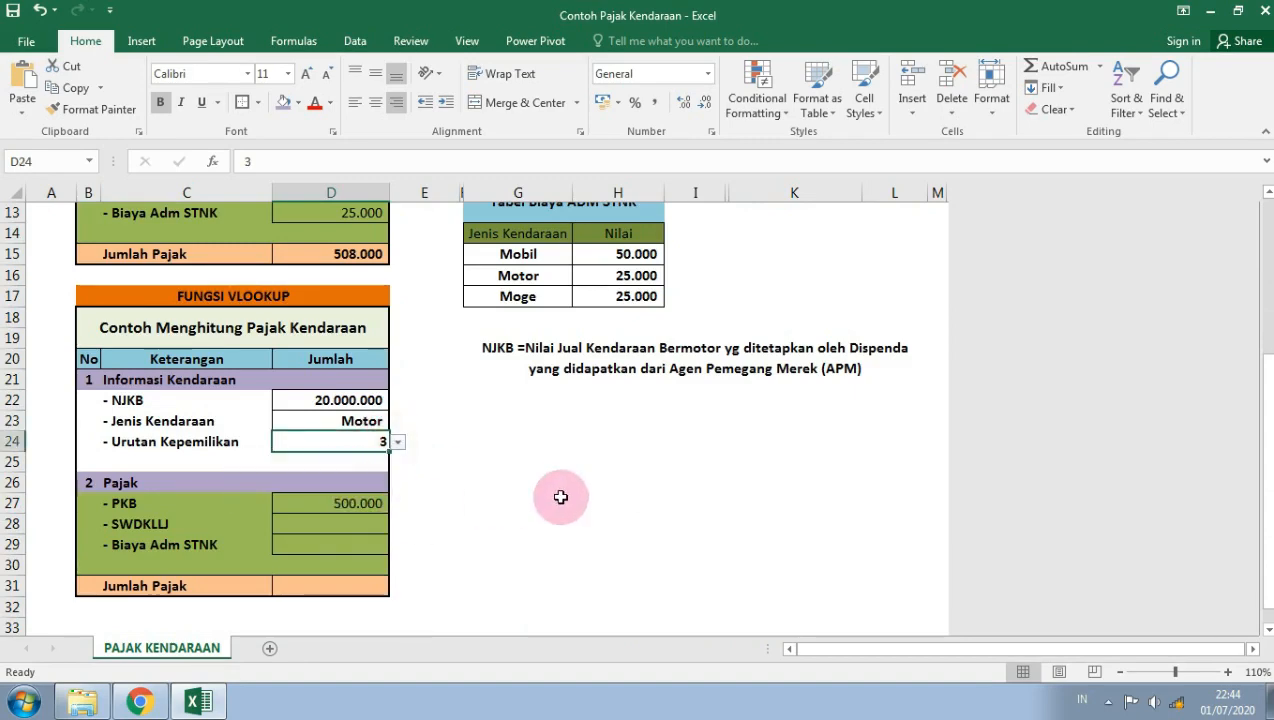
{"action": "scroll", "coordinate": [563, 495], "scroll_direction": "up", "scroll_amount": 3}
{"action": "left_click", "coordinate": [383, 290]}
{"action": "left_click", "coordinate": [385, 306]}
{"action": "left_click", "coordinate": [397, 306]}
{"action": "left_click", "coordinate": [365, 346]}
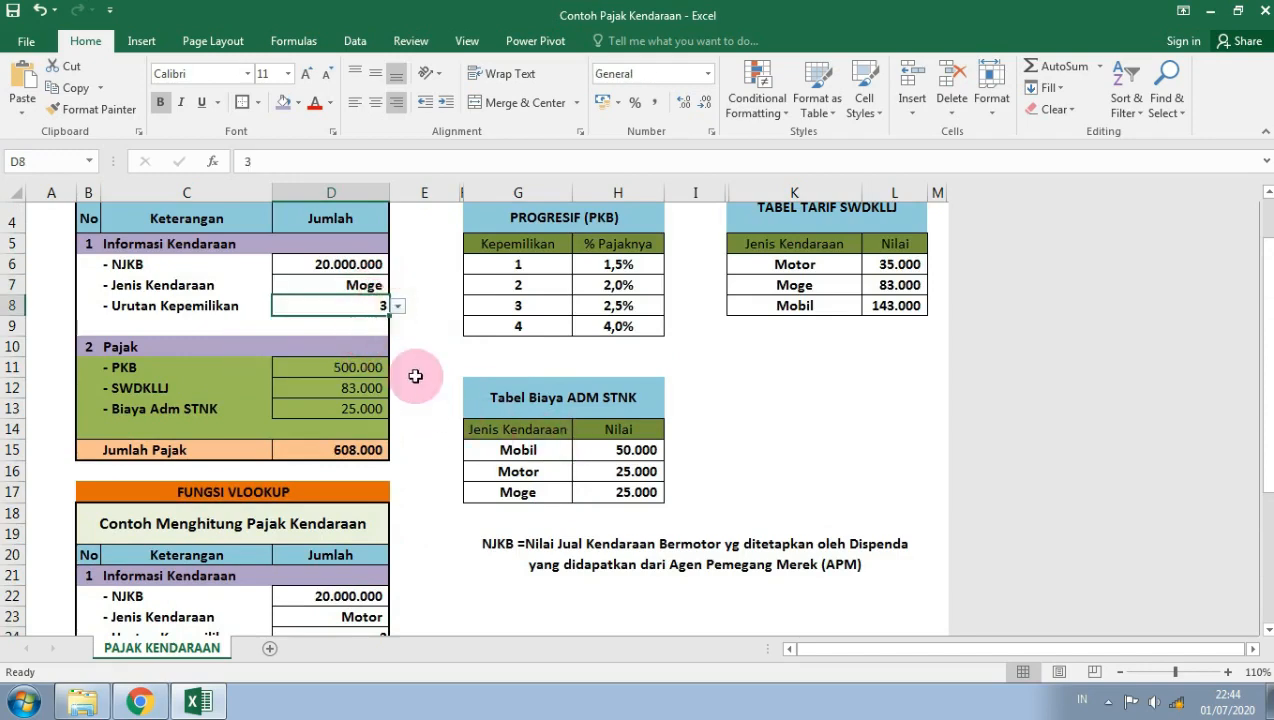
Step: Set Urutan Kepemilikan to 4 in D24 of the VLOOKUP table and in D8 of the IF table
{"action": "scroll", "coordinate": [420, 440], "scroll_direction": "down", "scroll_amount": 3}
{"action": "left_click", "coordinate": [384, 503]}
{"action": "left_click", "coordinate": [381, 441]}
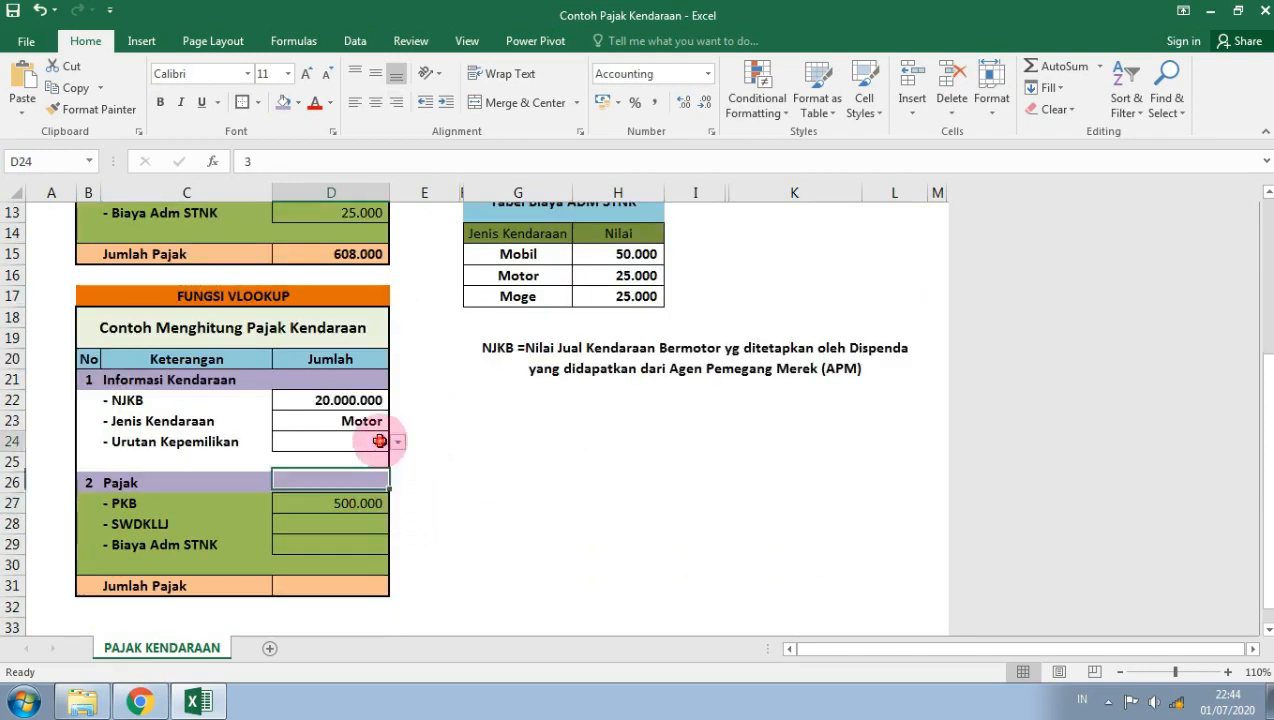
{"action": "left_click", "coordinate": [397, 441]}
{"action": "left_click", "coordinate": [347, 498]}
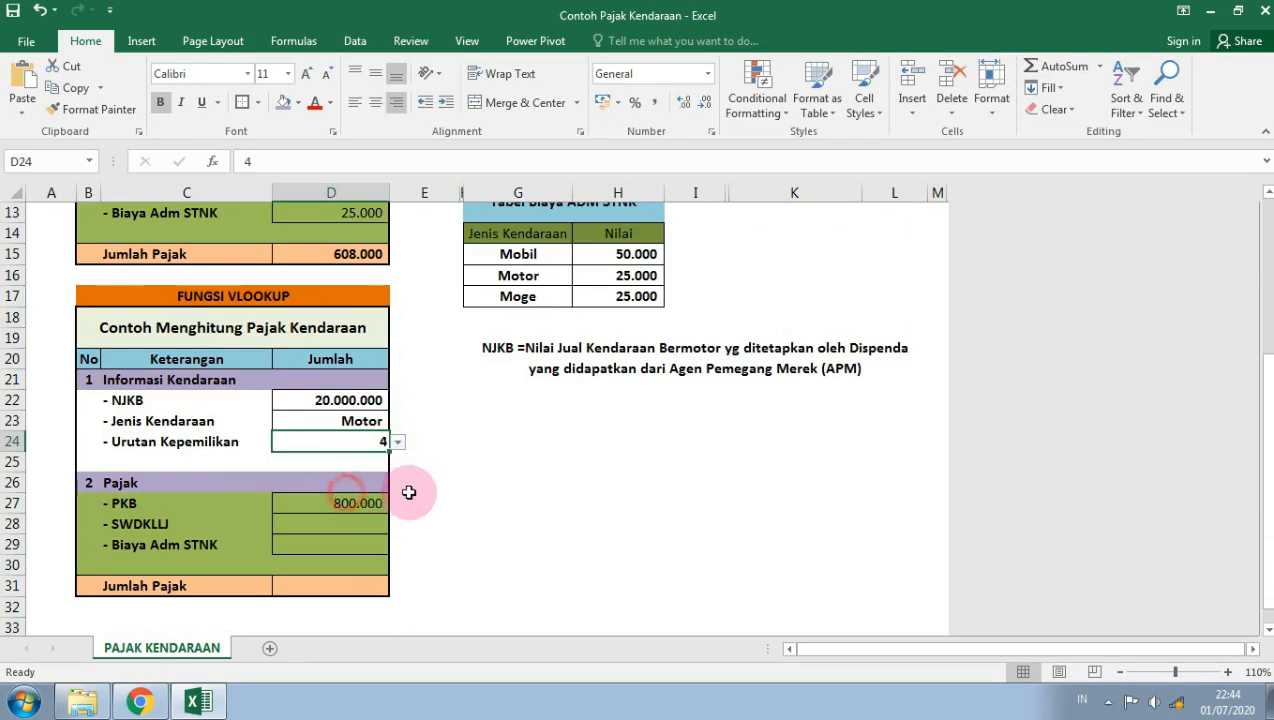
{"action": "scroll", "coordinate": [435, 445], "scroll_direction": "up", "scroll_amount": 2}
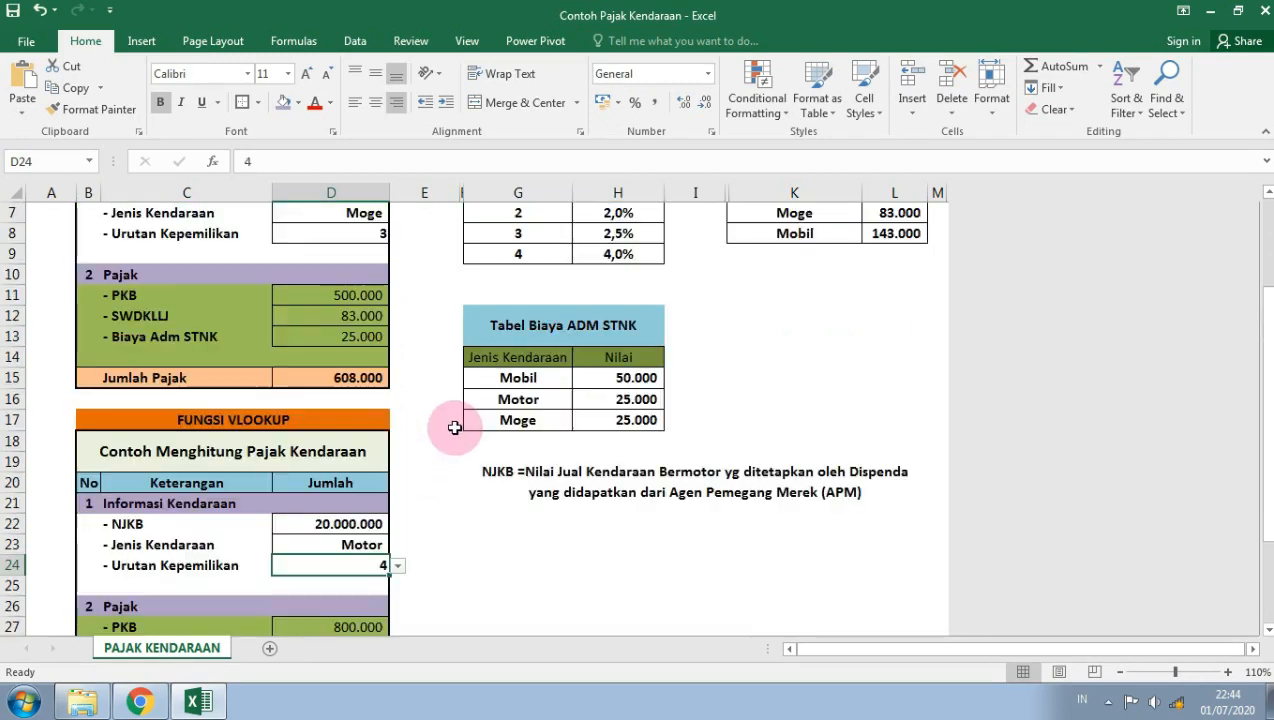
{"action": "left_click", "coordinate": [381, 237]}
{"action": "left_click", "coordinate": [397, 236]}
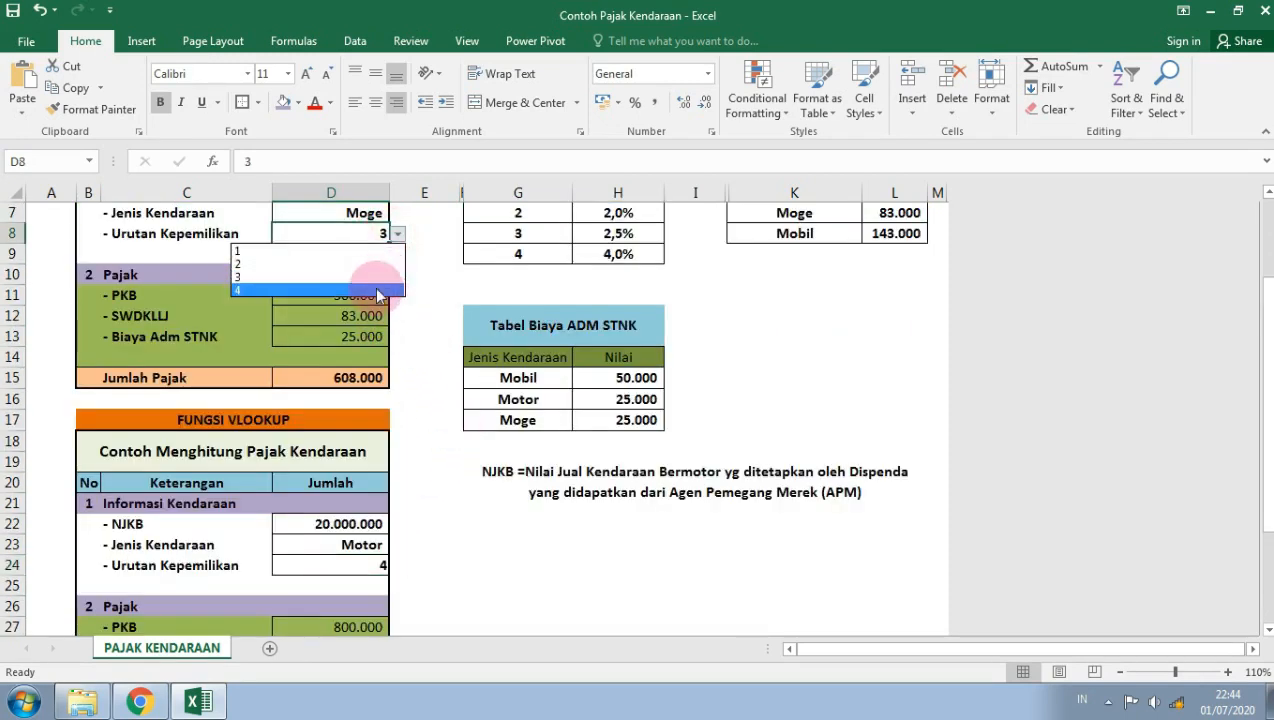
{"action": "left_click", "coordinate": [368, 287]}
{"action": "scroll", "coordinate": [410, 340], "scroll_direction": "up", "scroll_amount": 2}
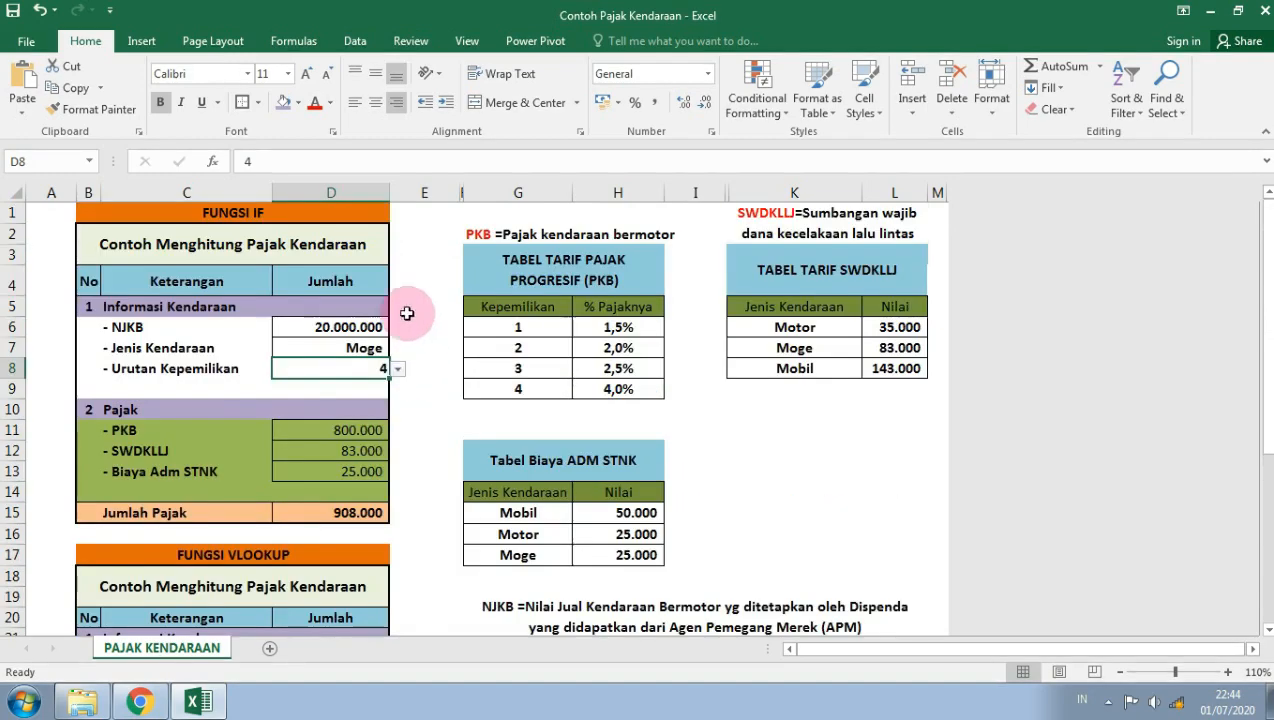
Step: Begin a VLOOKUP formula in the SWDKLLJ cell D28, with D23 as lookup value and the absolute range $K$5:$L$8 as table array
{"action": "scroll", "coordinate": [405, 400], "scroll_direction": "down", "scroll_amount": 3}
{"action": "scroll", "coordinate": [403, 440], "scroll_direction": "down", "scroll_amount": 2}
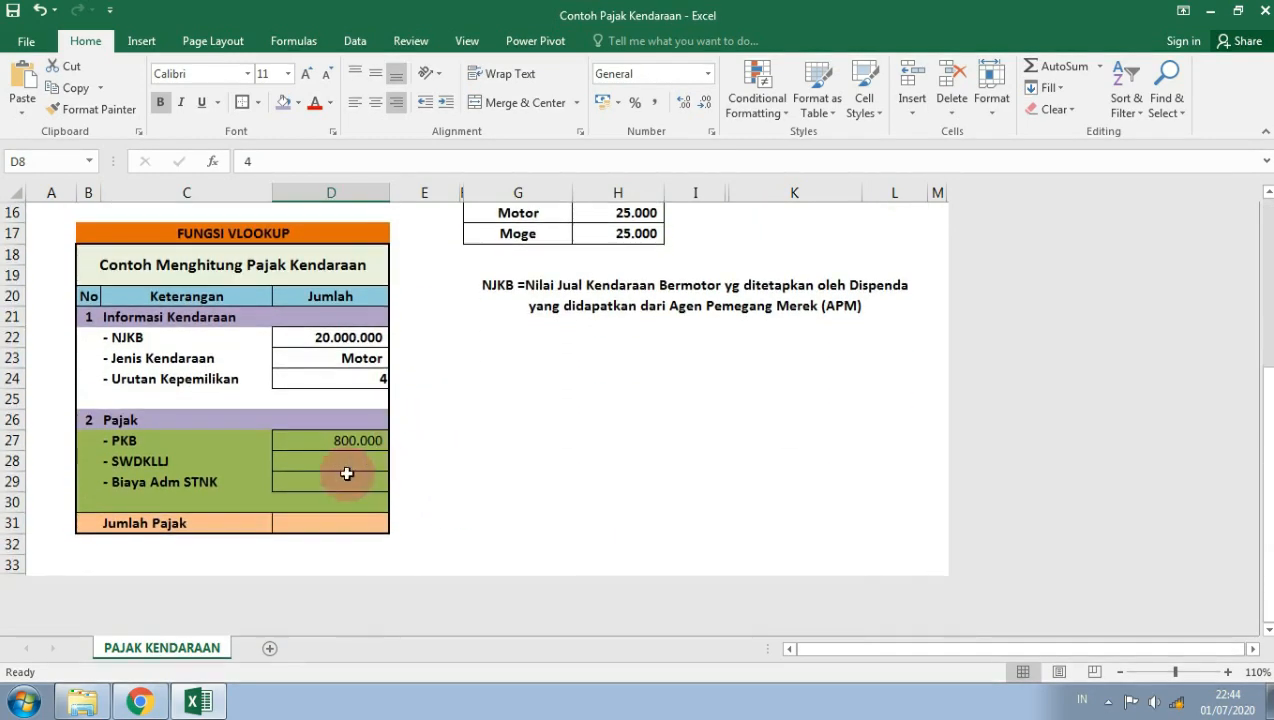
{"action": "left_click", "coordinate": [345, 463]}
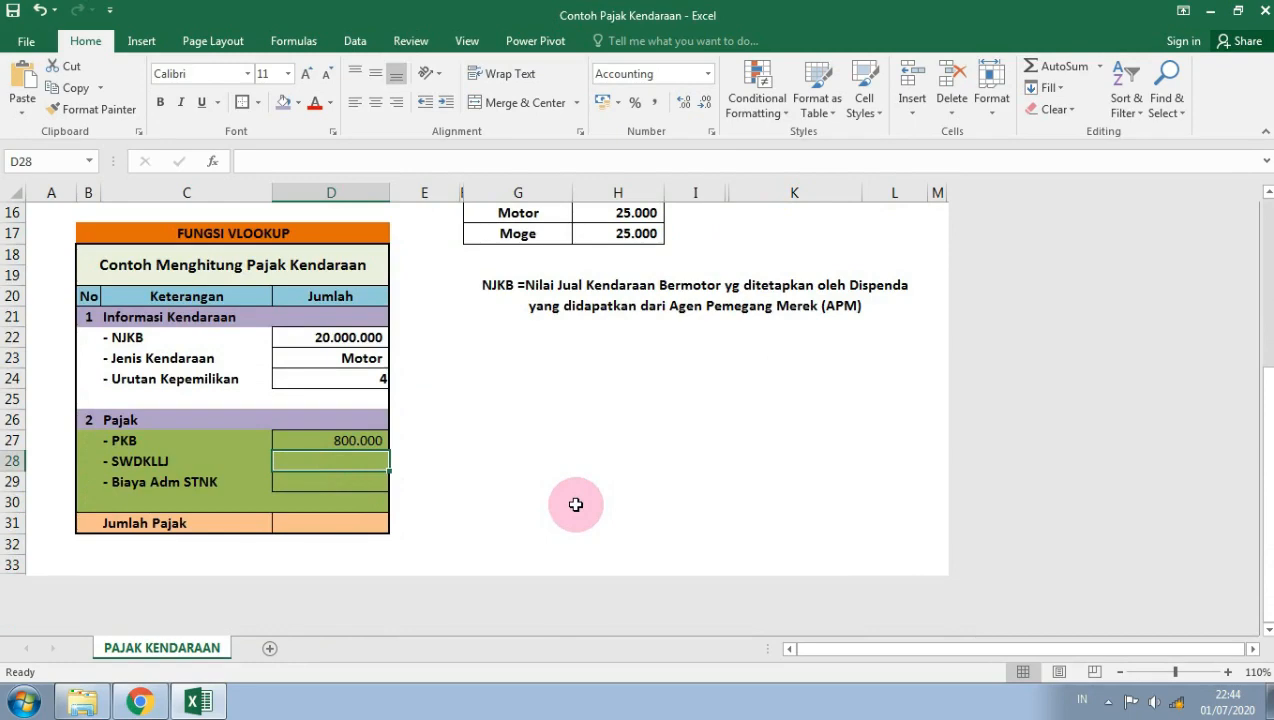
{"action": "scroll", "coordinate": [576, 505], "scroll_direction": "up", "scroll_amount": 1}
{"action": "scroll", "coordinate": [576, 505], "scroll_direction": "up", "scroll_amount": 4}
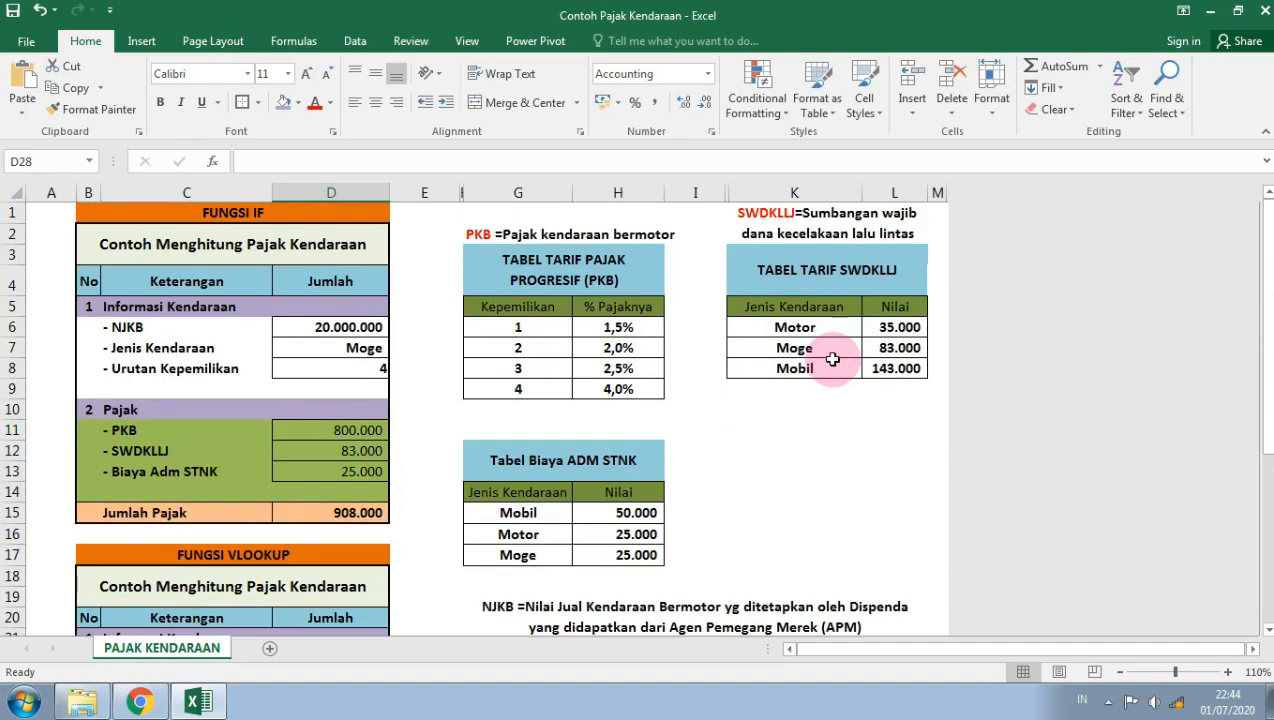
{"action": "scroll", "coordinate": [832, 358], "scroll_direction": "down", "scroll_amount": 4}
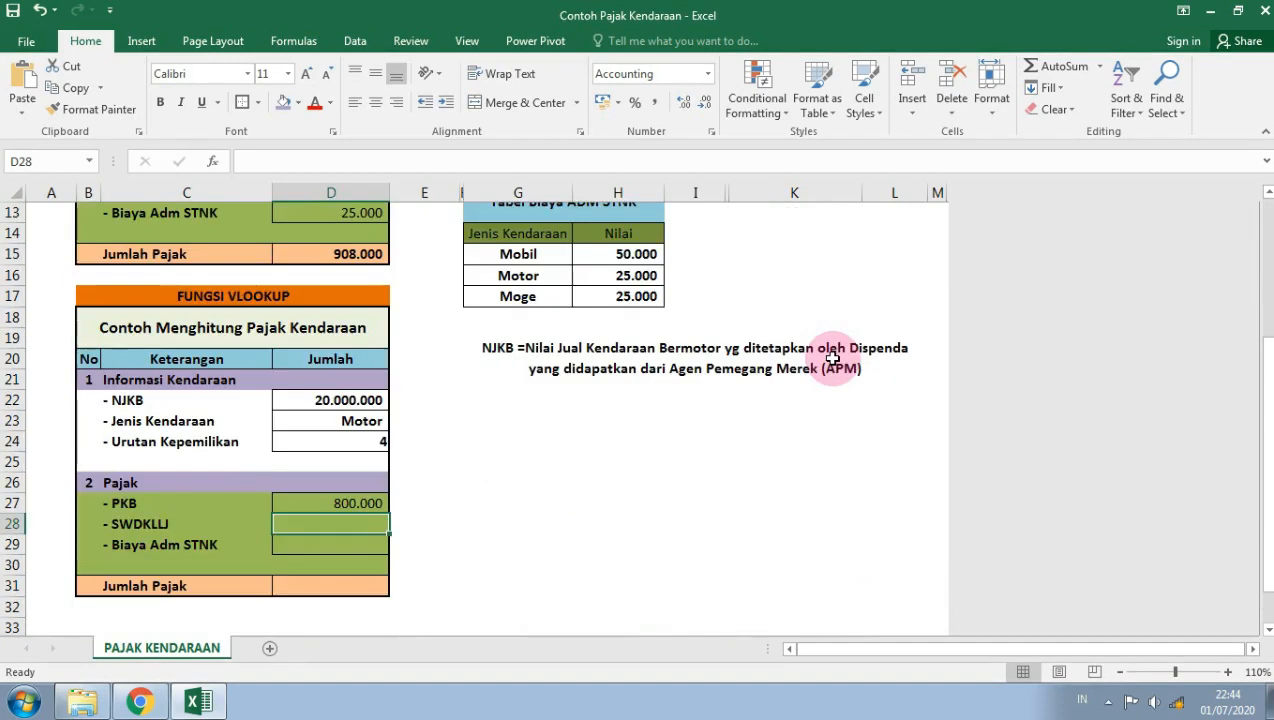
{"action": "type", "text": "=vlookup"}
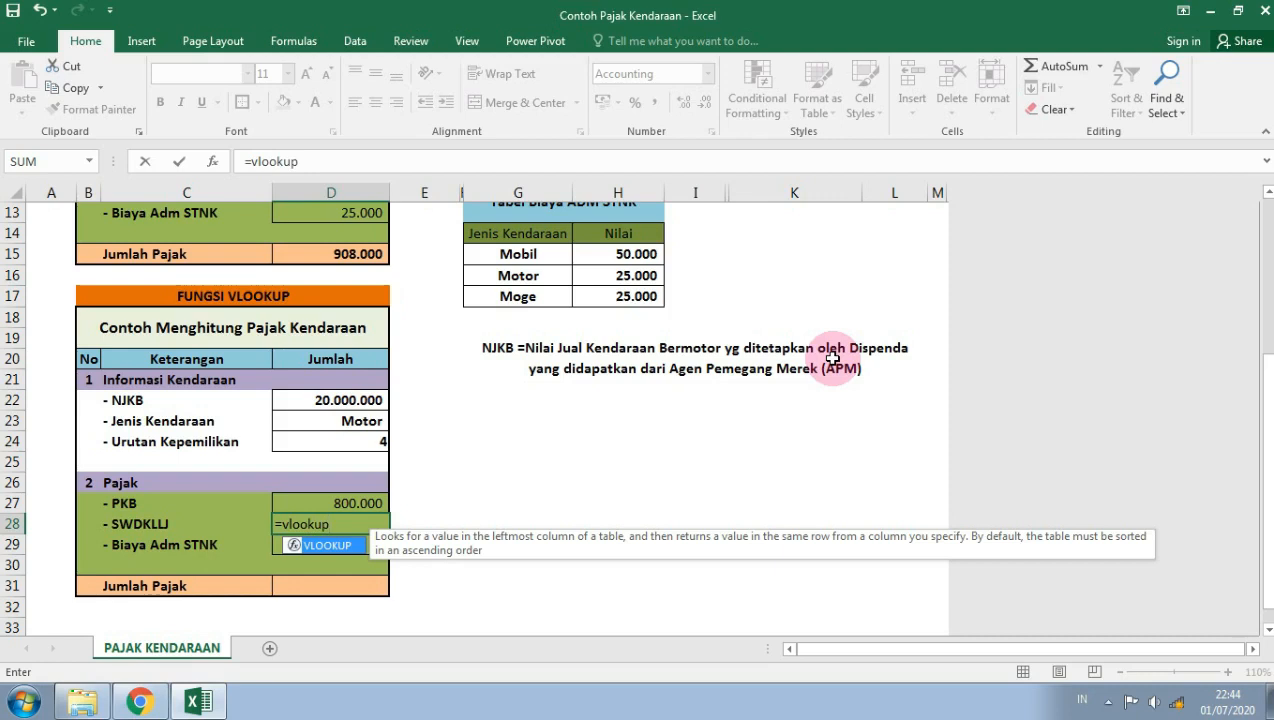
{"action": "type", "text": "("}
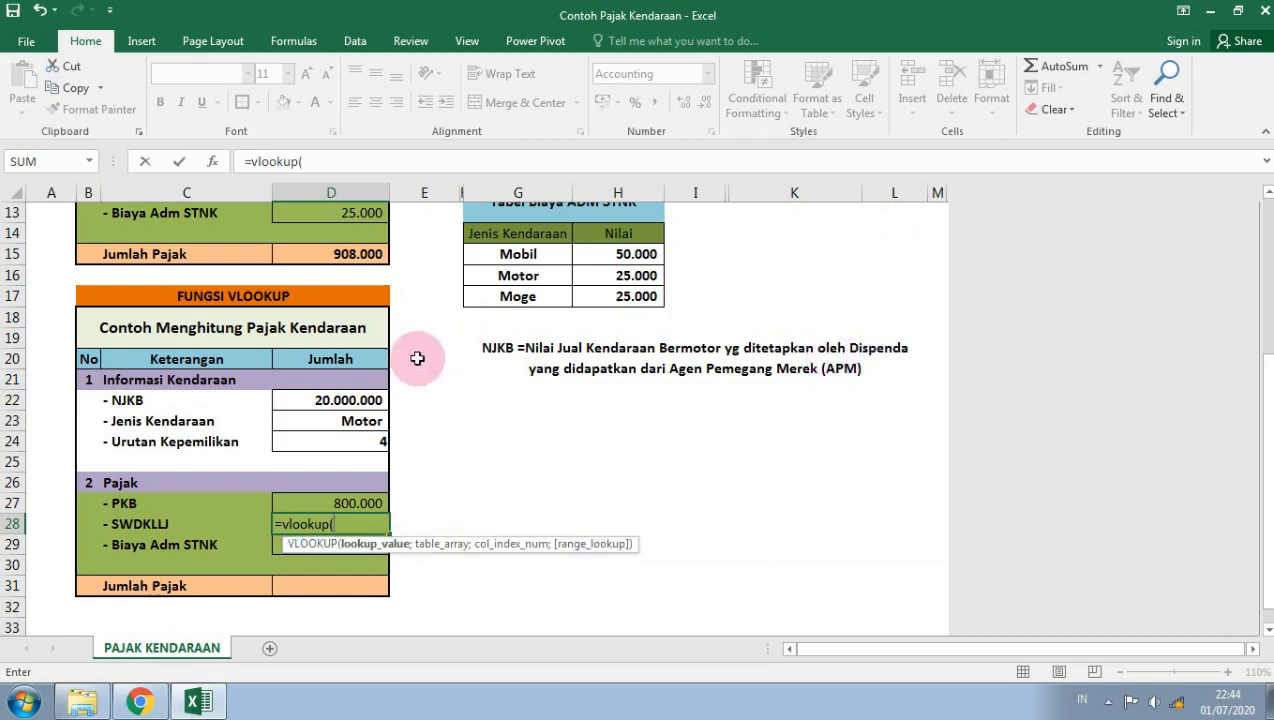
{"action": "left_click", "coordinate": [378, 424]}
{"action": "type", "text": ";"}
{"action": "scroll", "coordinate": [822, 472], "scroll_direction": "up", "scroll_amount": 4}
{"action": "left_click_drag", "start_coordinate": [810, 306], "coordinate": [887, 367]}
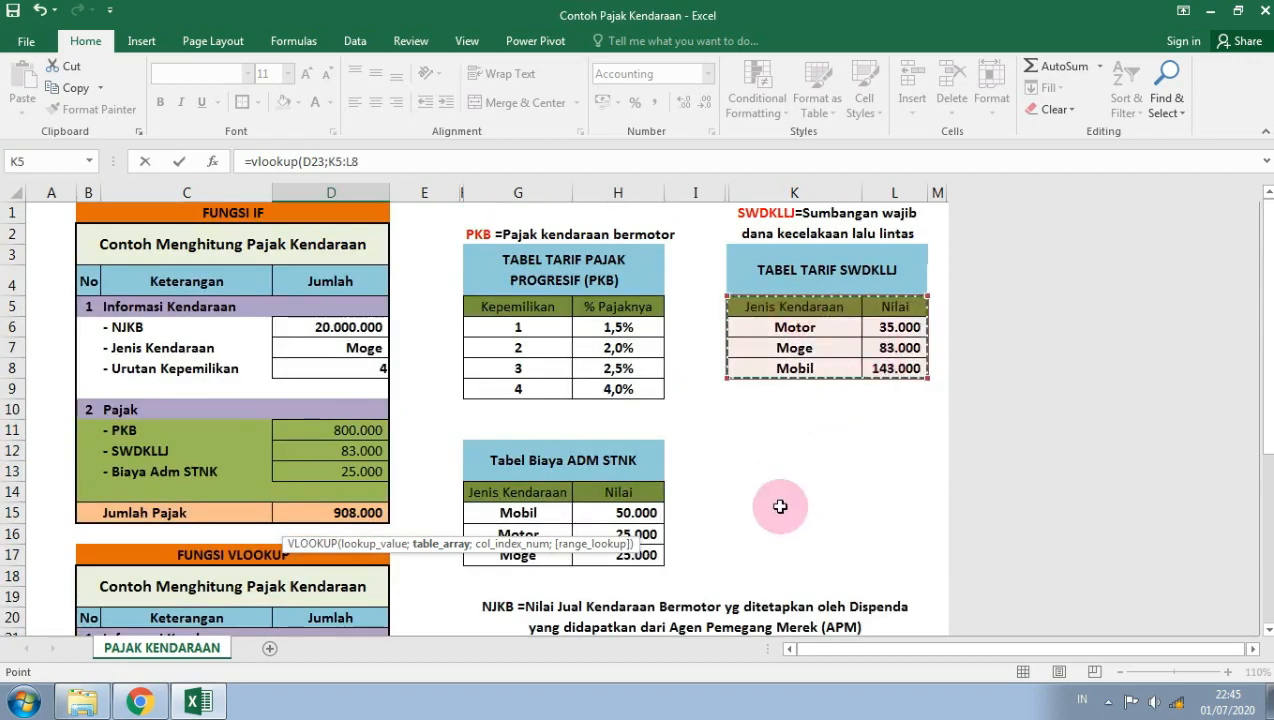
{"action": "key", "text": "F4"}
Step: Complete the D28 formula with column index 2 and exact match, entering =VLOOKUP(D23;$K$5:$L$8;2;FALSE)
{"action": "scroll", "coordinate": [780, 507], "scroll_direction": "down", "scroll_amount": 6}
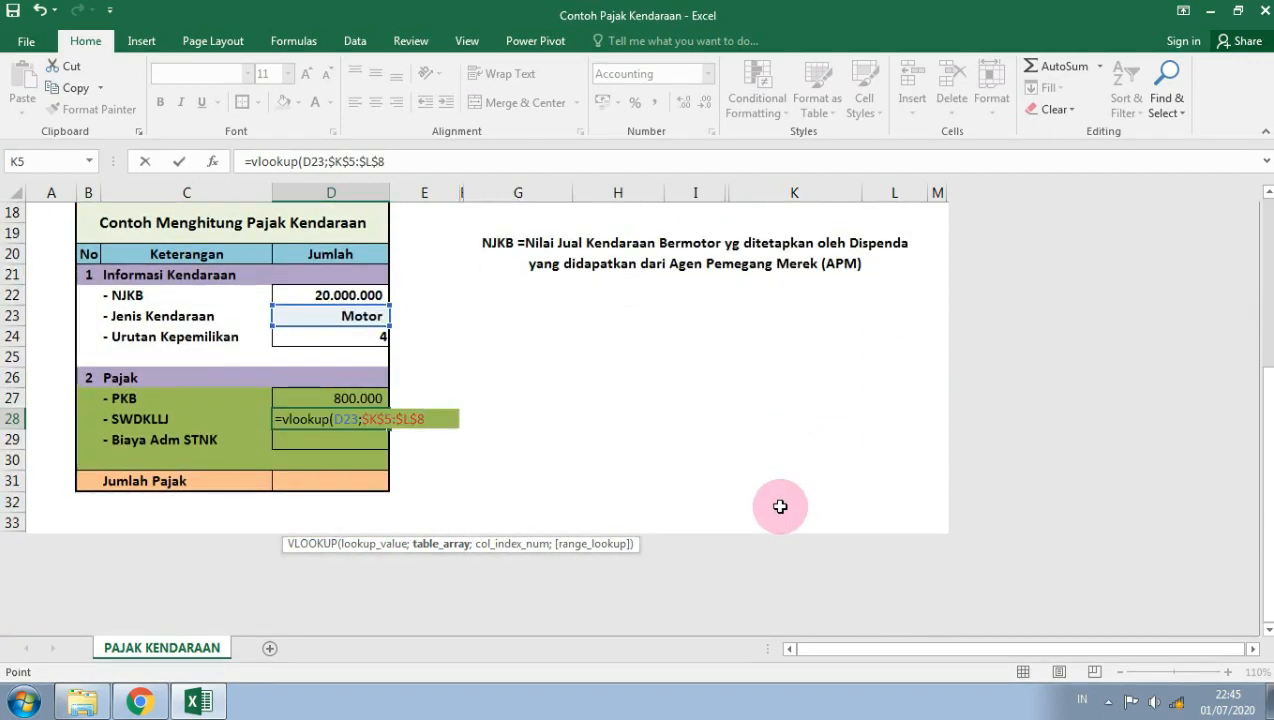
{"action": "type", "text": ";2;"}
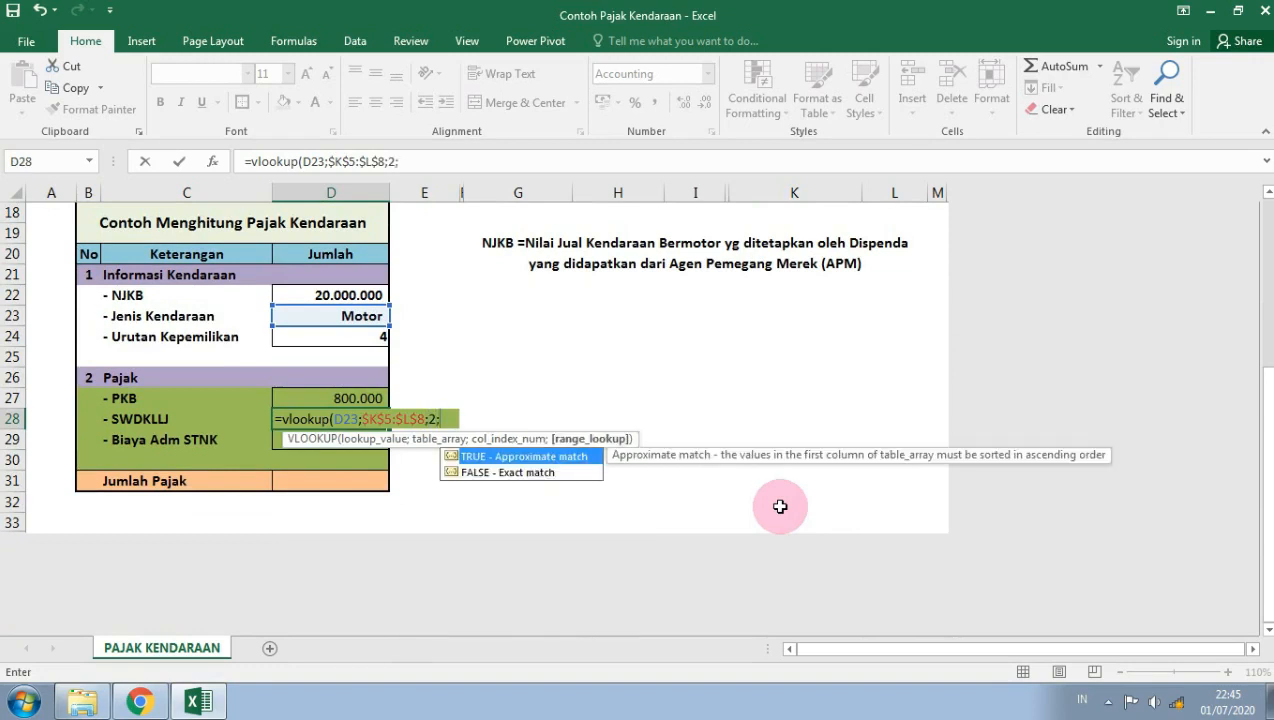
{"action": "type", "text": "false"}
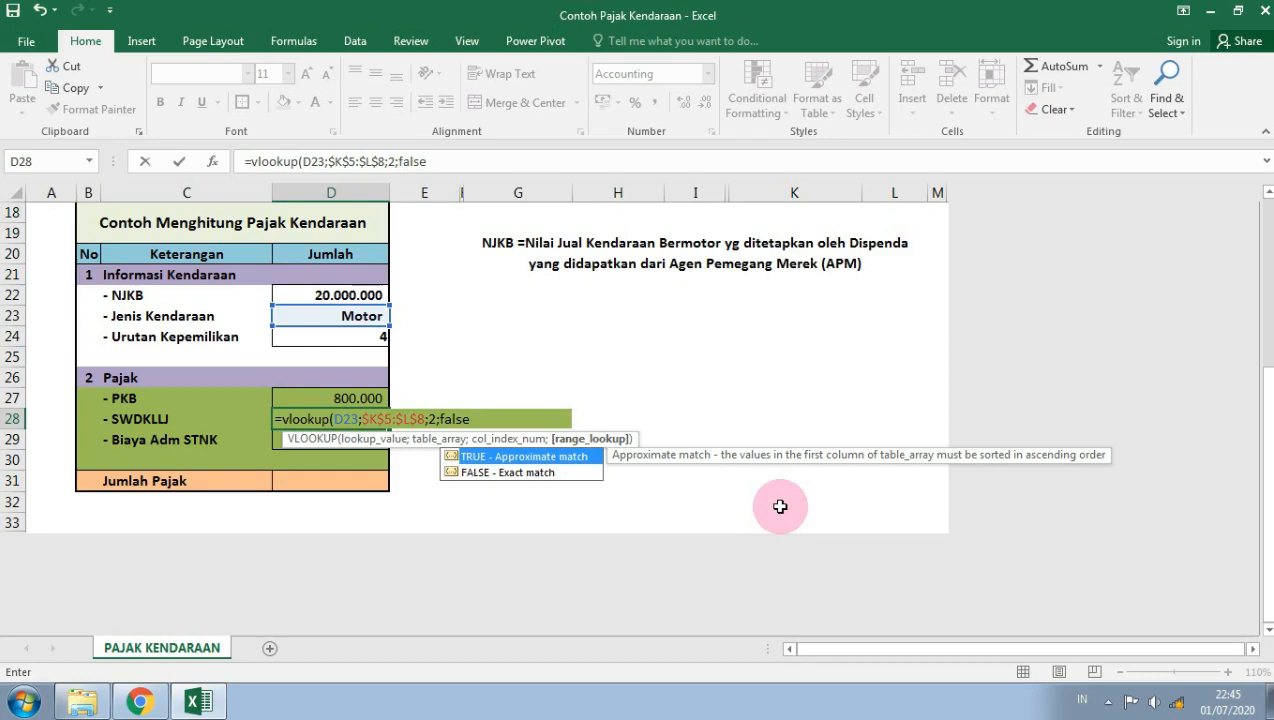
{"action": "type", "text": ")"}
{"action": "key", "text": "Return"}
{"action": "key", "text": "Up"}
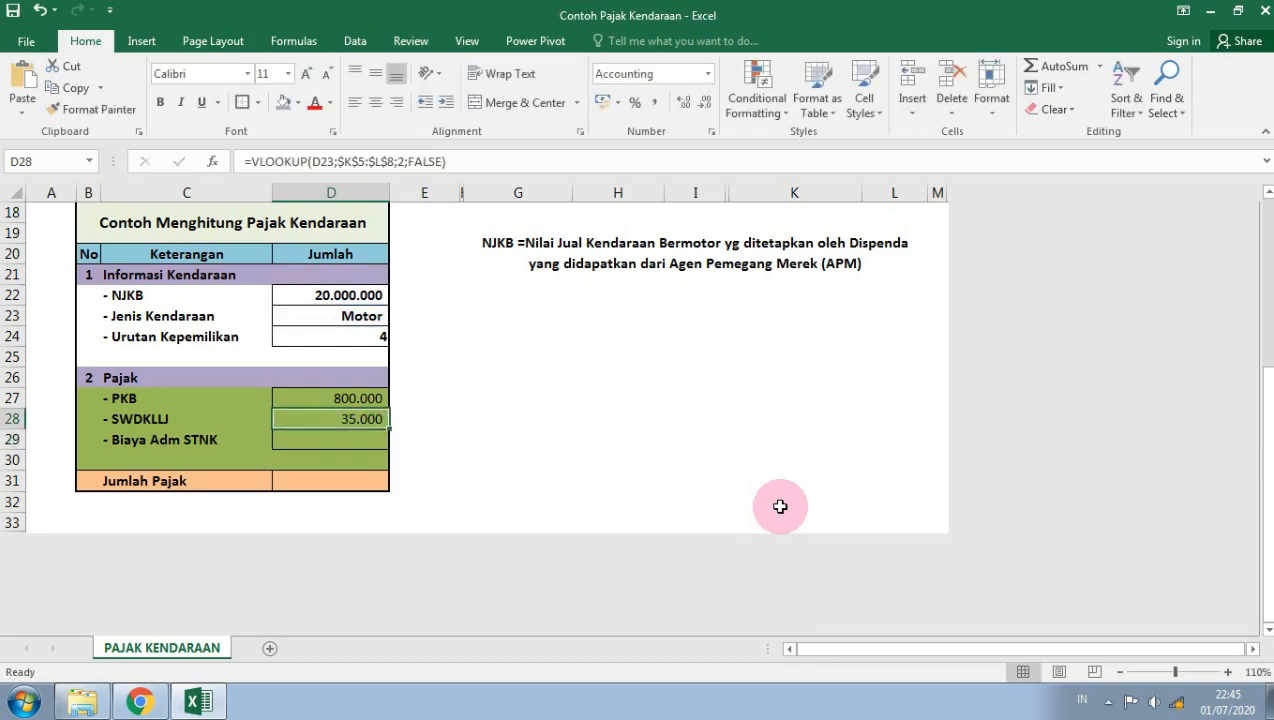
Step: Choose Motor as Jenis Kendaraan in D7 of the IF table and compare the SWDKLLJ amounts of both tables
{"action": "scroll", "coordinate": [736, 526], "scroll_direction": "up", "scroll_amount": 2}
{"action": "scroll", "coordinate": [727, 531], "scroll_direction": "up", "scroll_amount": 1}
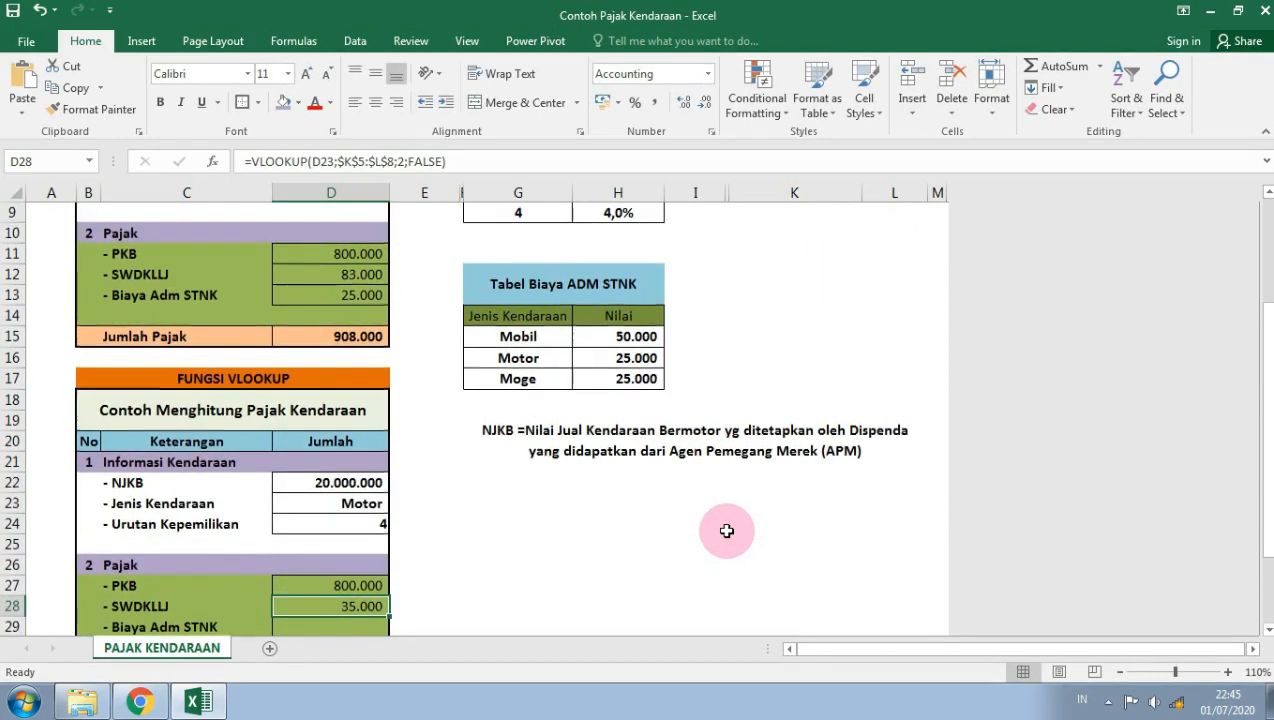
{"action": "scroll", "coordinate": [727, 531], "scroll_direction": "up", "scroll_amount": 2}
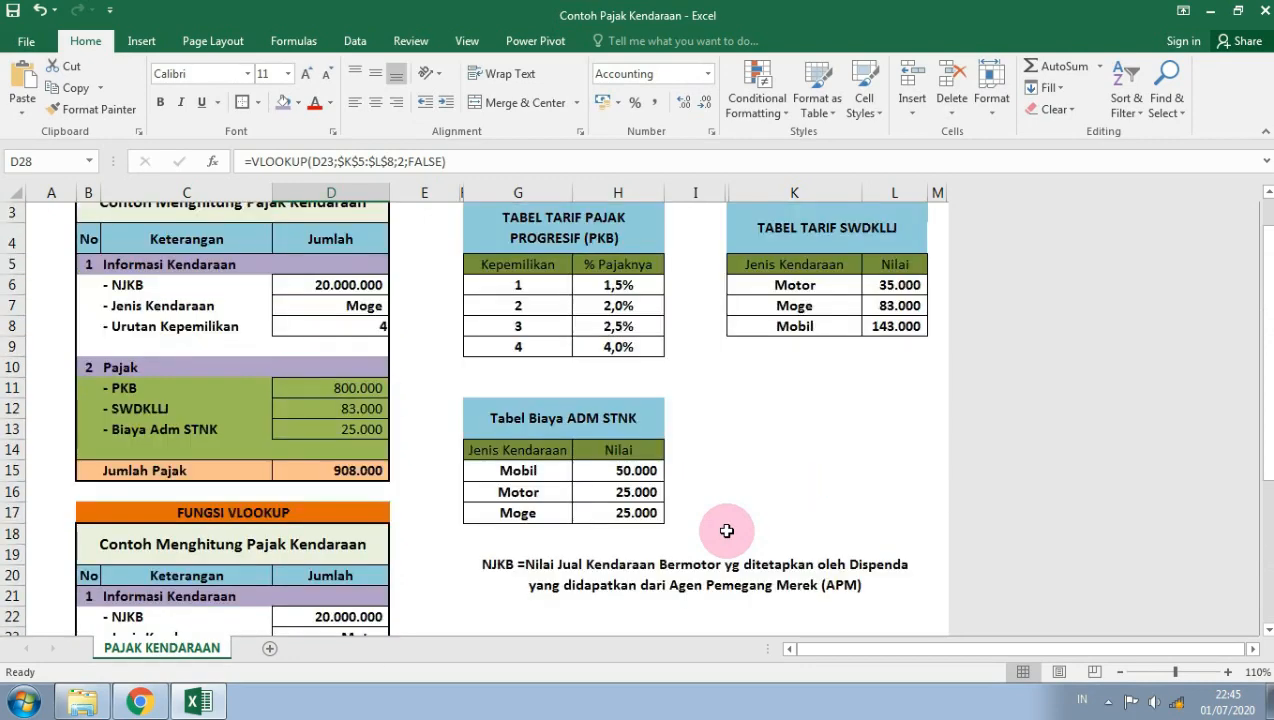
{"action": "left_click", "coordinate": [350, 305]}
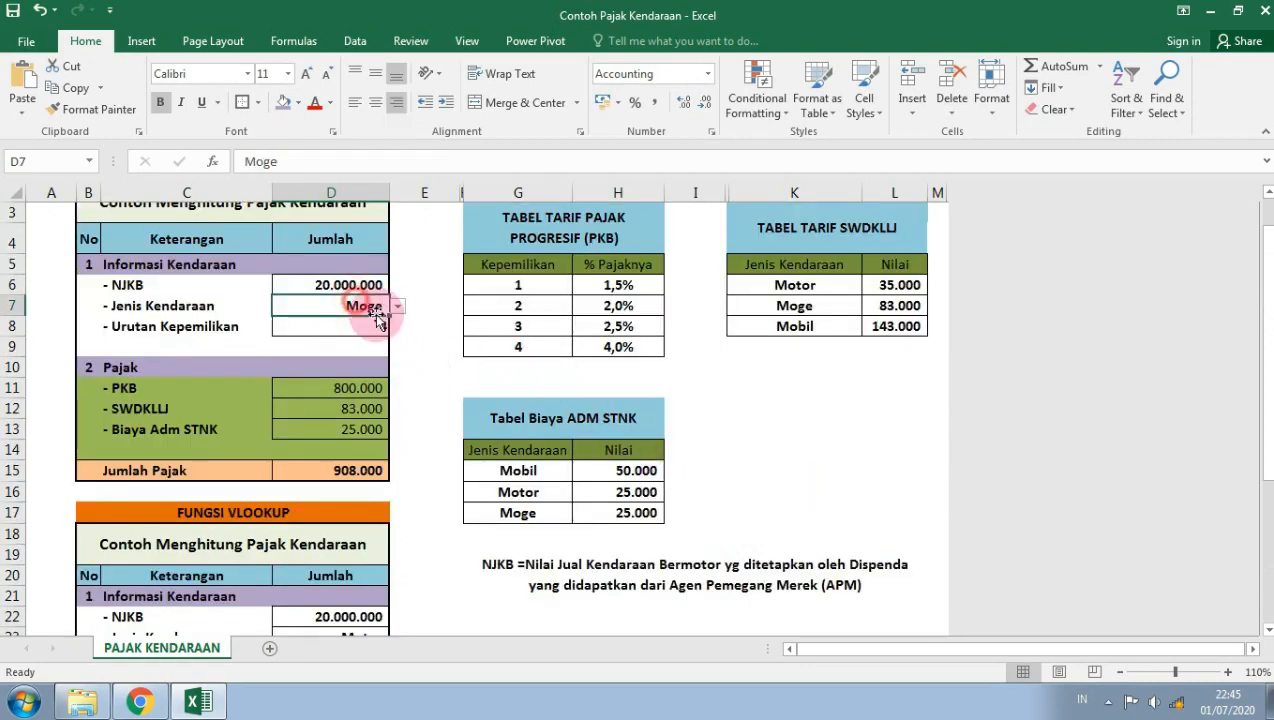
{"action": "left_click", "coordinate": [397, 306]}
{"action": "left_click", "coordinate": [301, 322]}
{"action": "scroll", "coordinate": [466, 472], "scroll_direction": "down", "scroll_amount": 3}
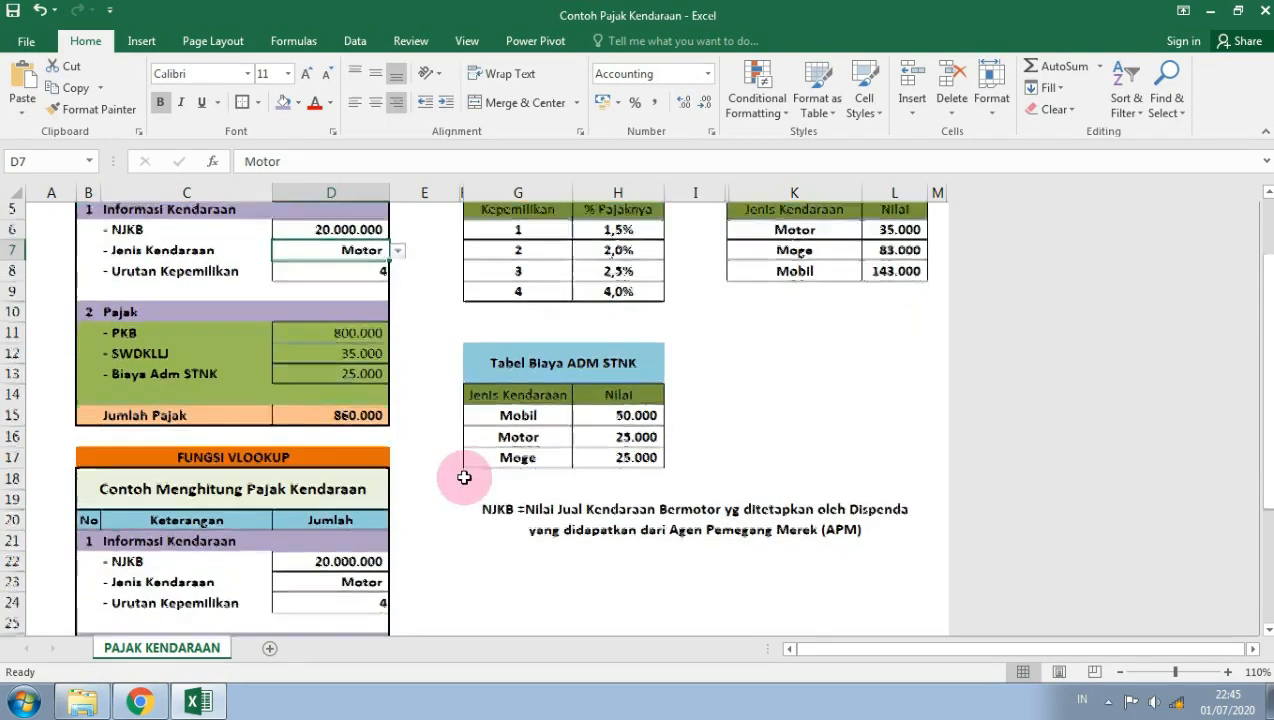
{"action": "scroll", "coordinate": [464, 478], "scroll_direction": "up", "scroll_amount": 3}
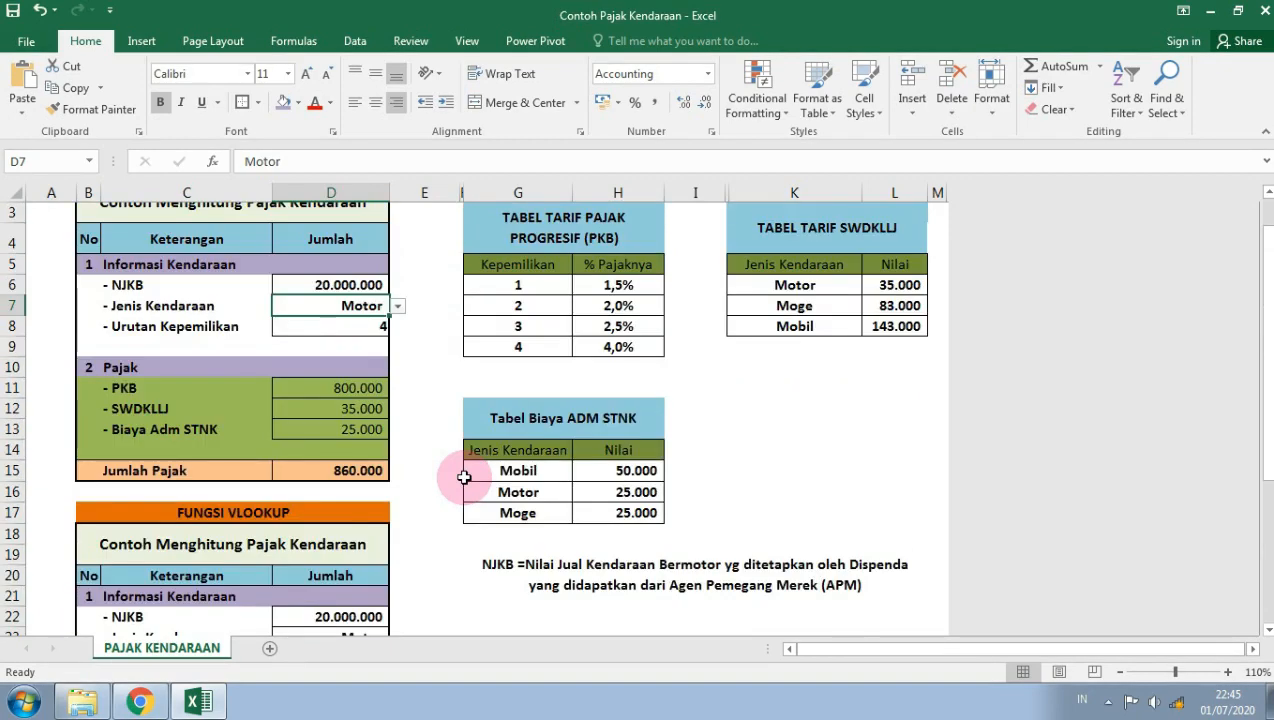
{"action": "left_click", "coordinate": [360, 410]}
{"action": "scroll", "coordinate": [441, 446], "scroll_direction": "down", "scroll_amount": 3}
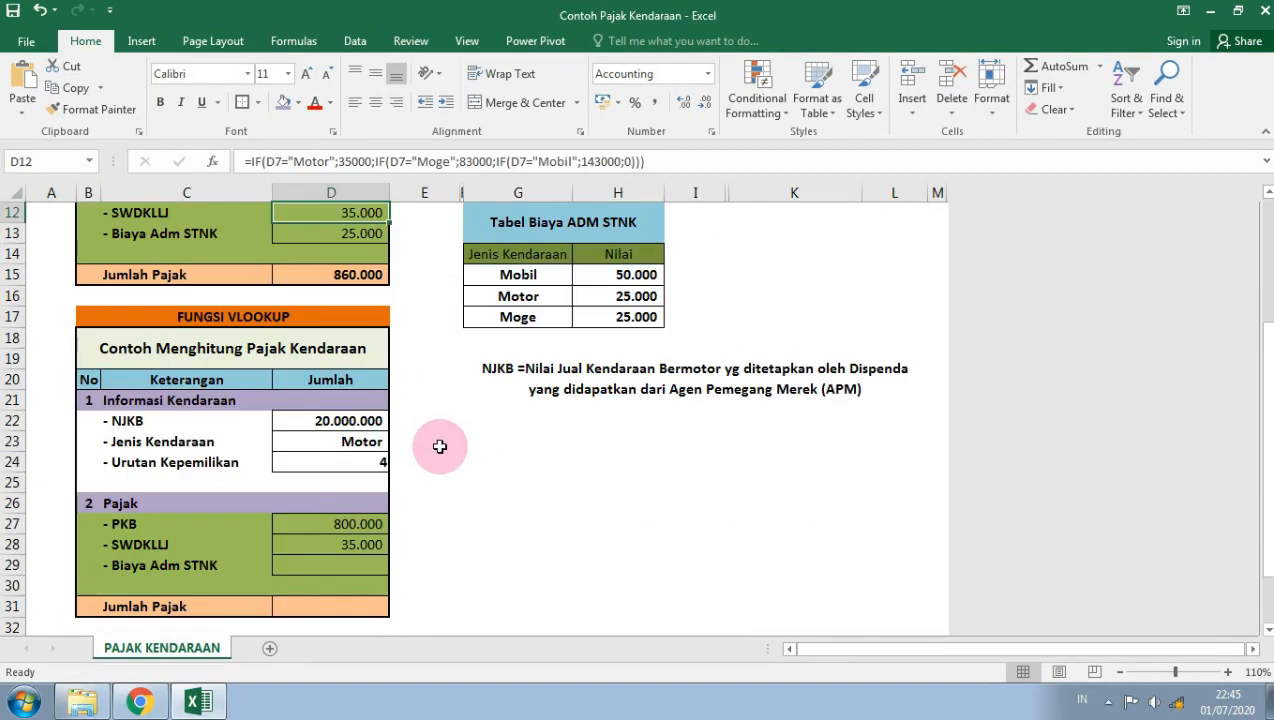
Step: Make the tax amount cells D27:D29 in the FUNGSI VLOOKUP table bold
{"action": "left_click", "coordinate": [383, 546]}
{"action": "left_click_drag", "start_coordinate": [367, 517], "coordinate": [361, 566]}
{"action": "left_click", "coordinate": [162, 102]}
{"action": "left_click", "coordinate": [472, 468]}
{"action": "left_click", "coordinate": [345, 562]}
{"action": "left_click", "coordinate": [378, 537]}
Step: Test the PKB lookup by choosing 3 as Urutan Kepemilikan in D24, and return it to 4
{"action": "left_click", "coordinate": [375, 462]}
{"action": "left_click", "coordinate": [398, 464]}
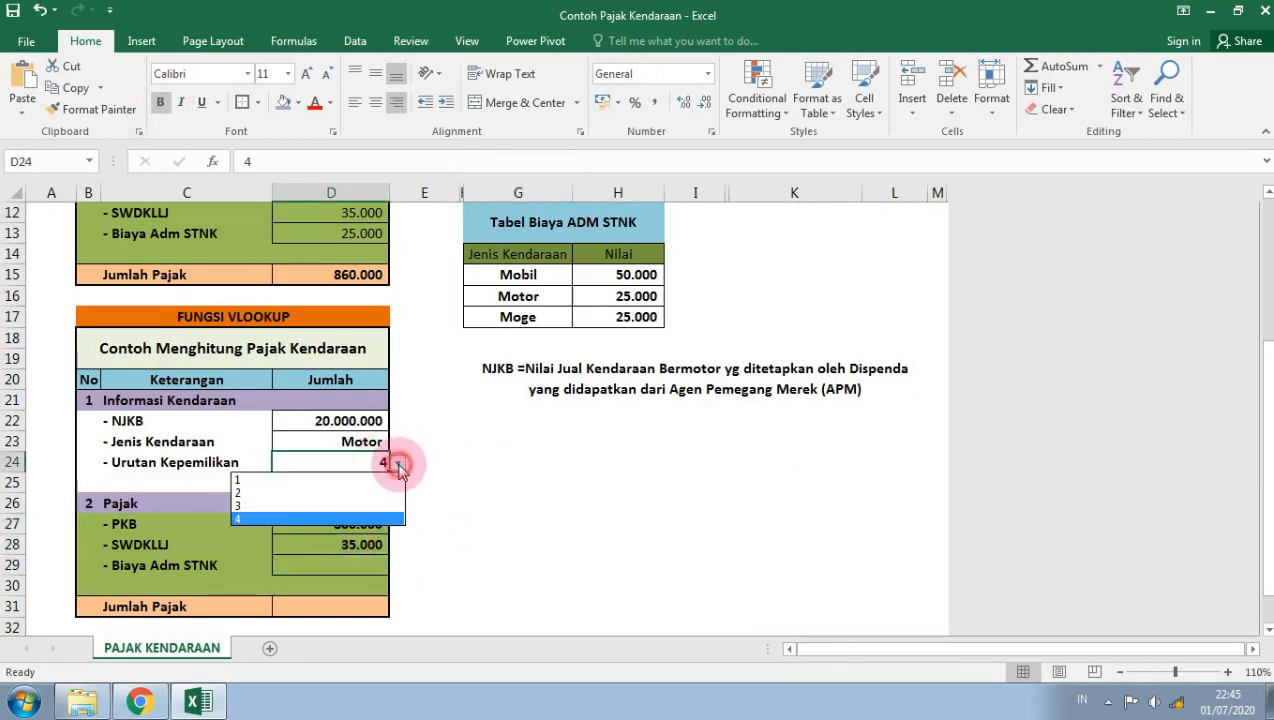
{"action": "left_click", "coordinate": [336, 506]}
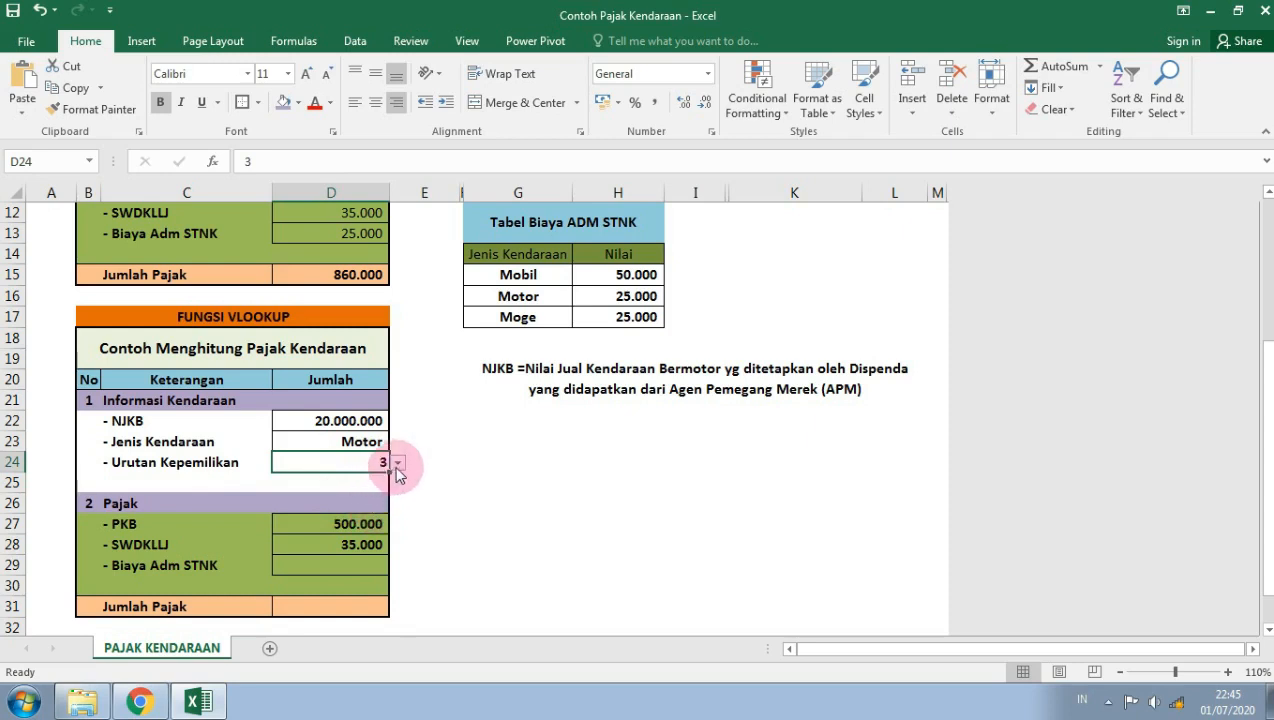
{"action": "left_click", "coordinate": [398, 464]}
{"action": "left_click", "coordinate": [314, 503]}
Step: Test the SWDKLLJ lookup by choosing Moge and Mobil as Jenis Kendaraan in D23, and return it to Motor
{"action": "left_click", "coordinate": [385, 441]}
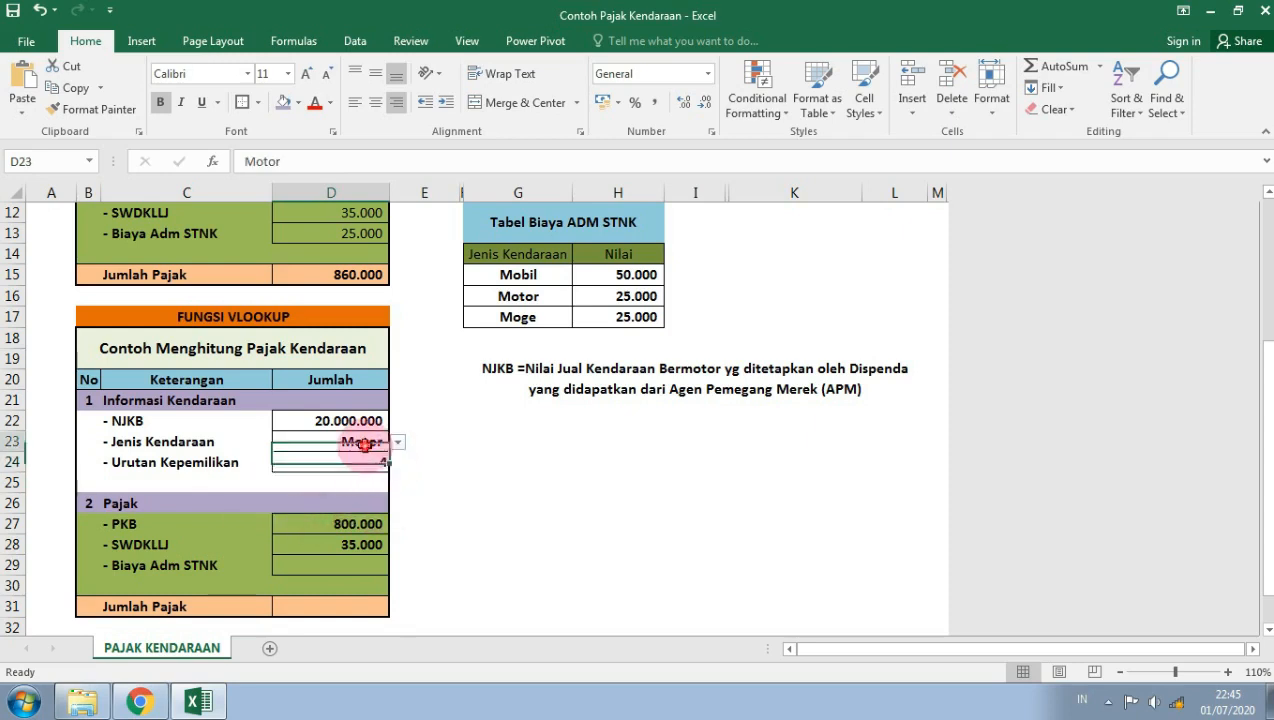
{"action": "left_click", "coordinate": [398, 442]}
{"action": "left_click", "coordinate": [343, 472]}
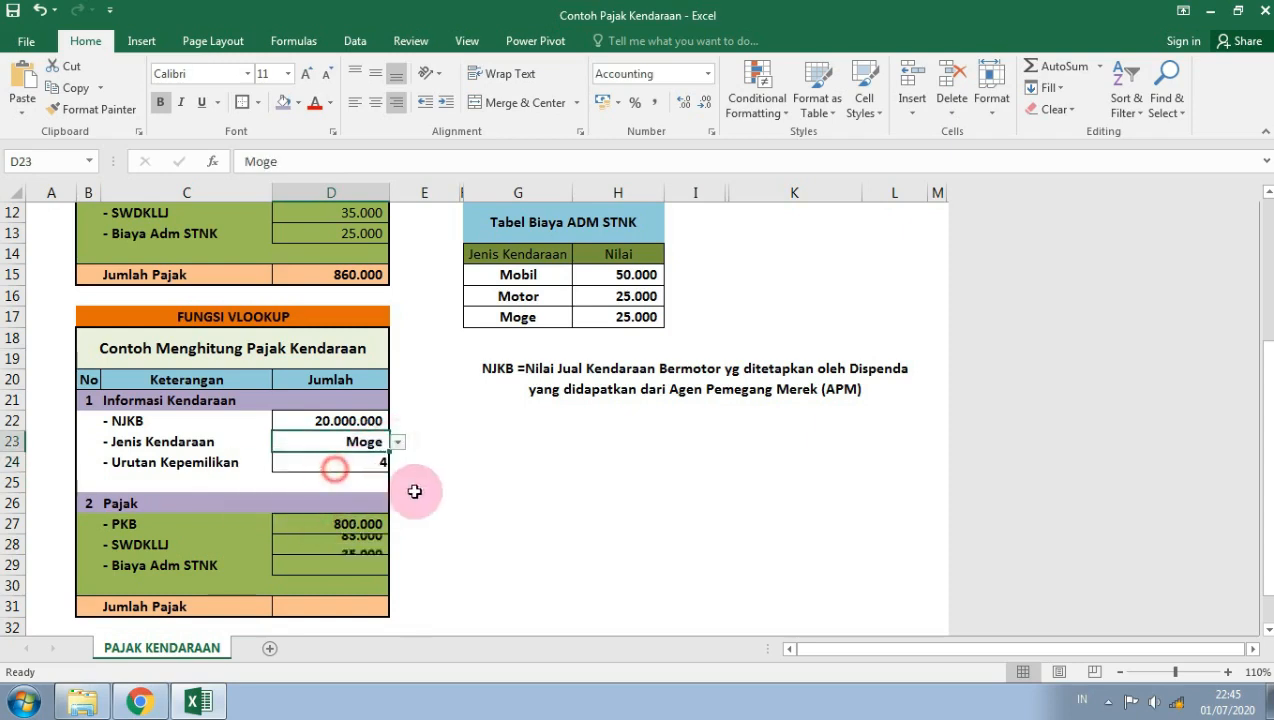
{"action": "left_click", "coordinate": [398, 442]}
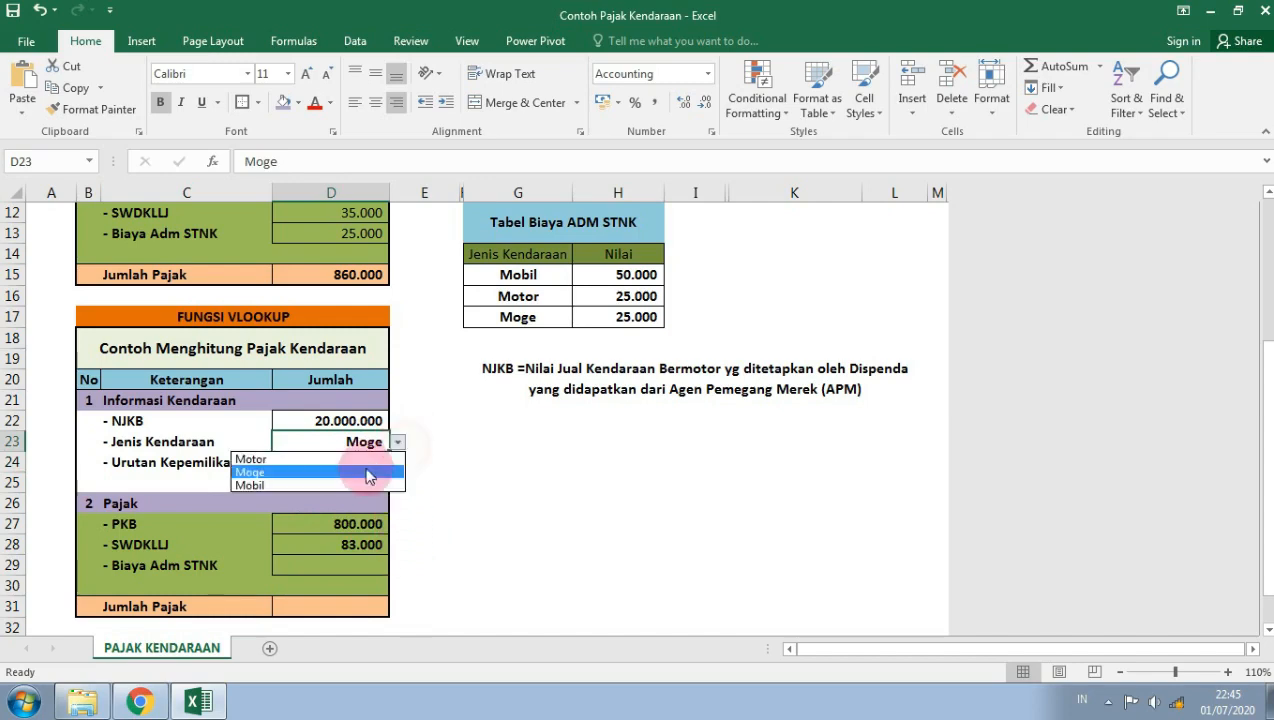
{"action": "left_click", "coordinate": [365, 485]}
{"action": "scroll", "coordinate": [722, 495], "scroll_direction": "up", "scroll_amount": 3}
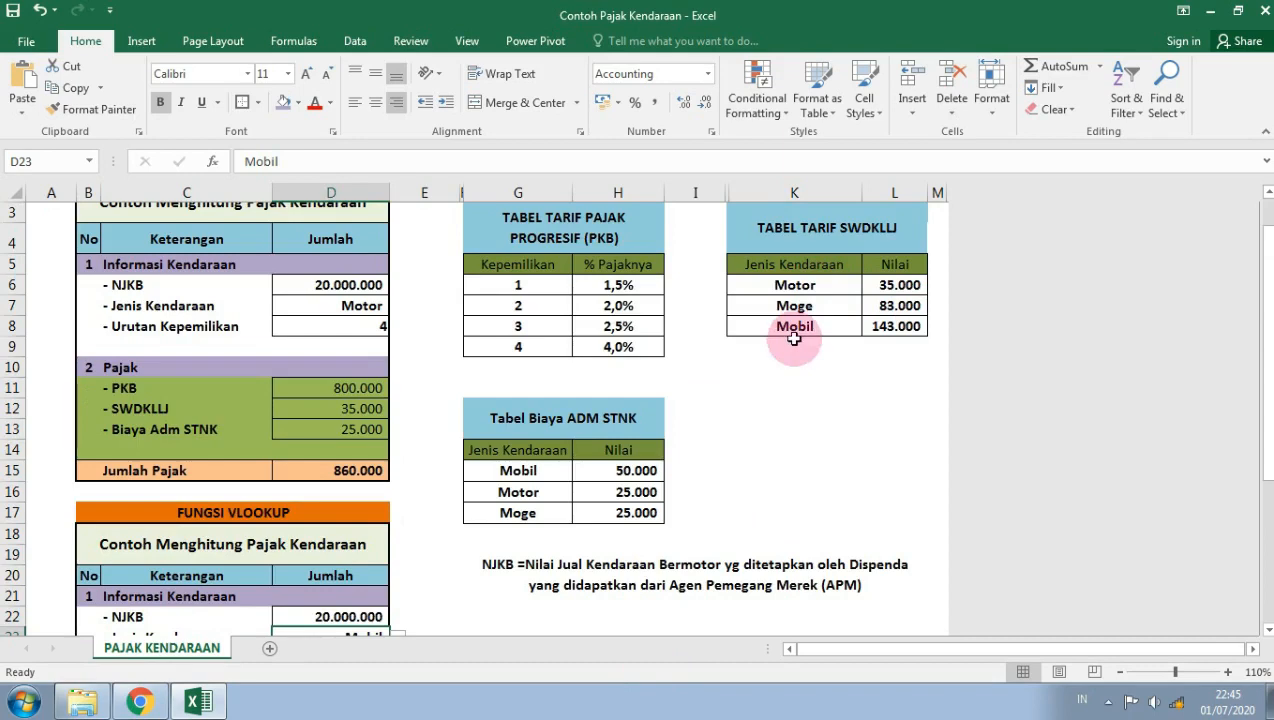
{"action": "scroll", "coordinate": [500, 495], "scroll_direction": "down", "scroll_amount": 4}
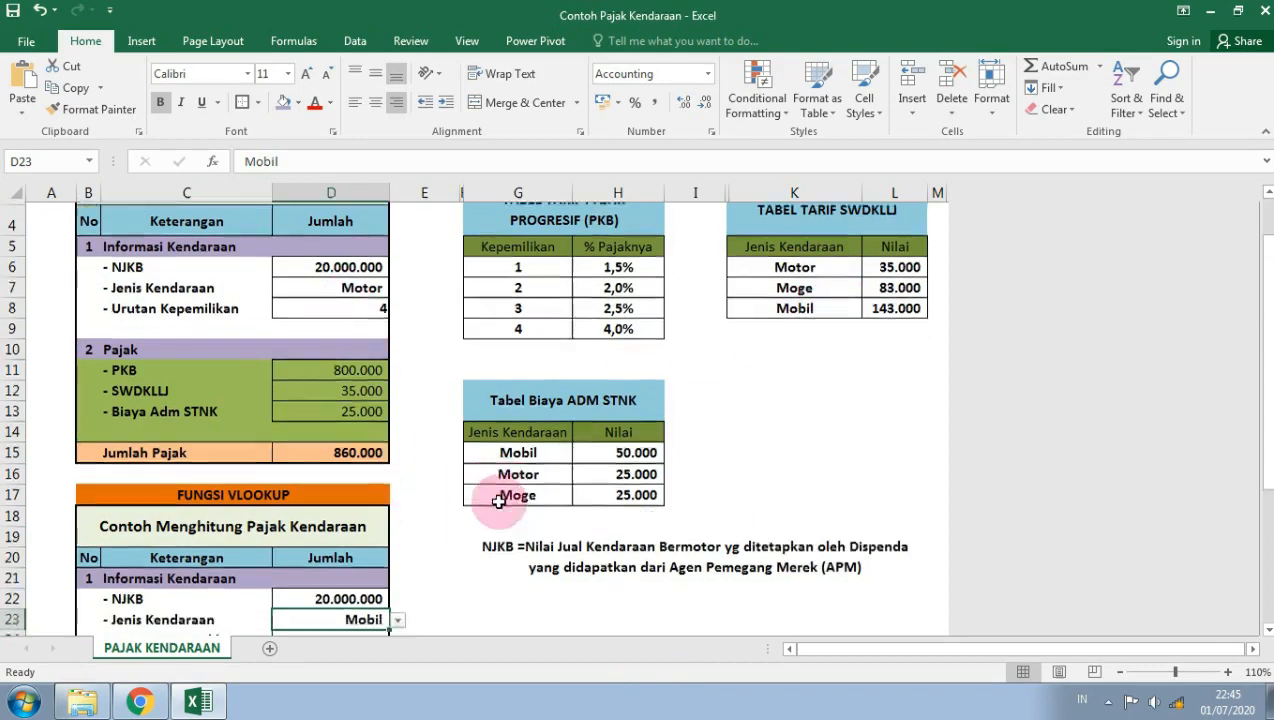
{"action": "left_click", "coordinate": [396, 385]}
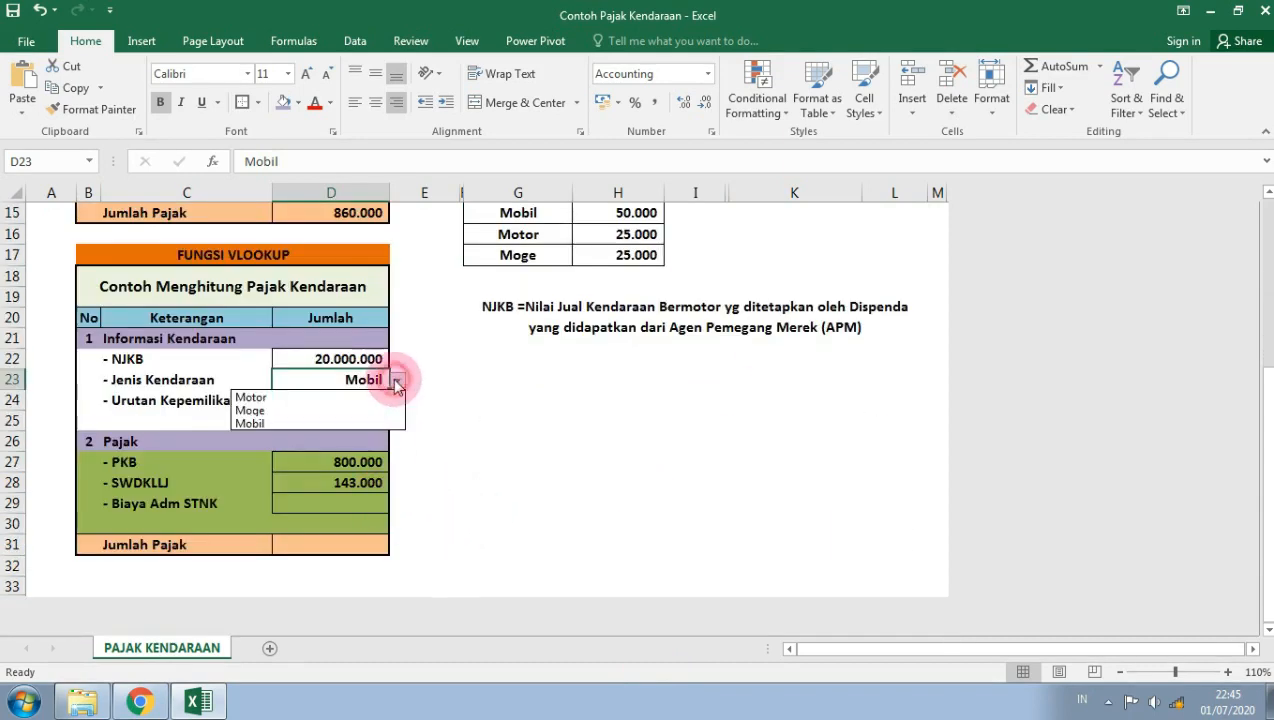
{"action": "left_click", "coordinate": [385, 398]}
Step: Make the tax amount cells D11:D13 in the FUNGSI IF table bold
{"action": "left_click", "coordinate": [367, 513]}
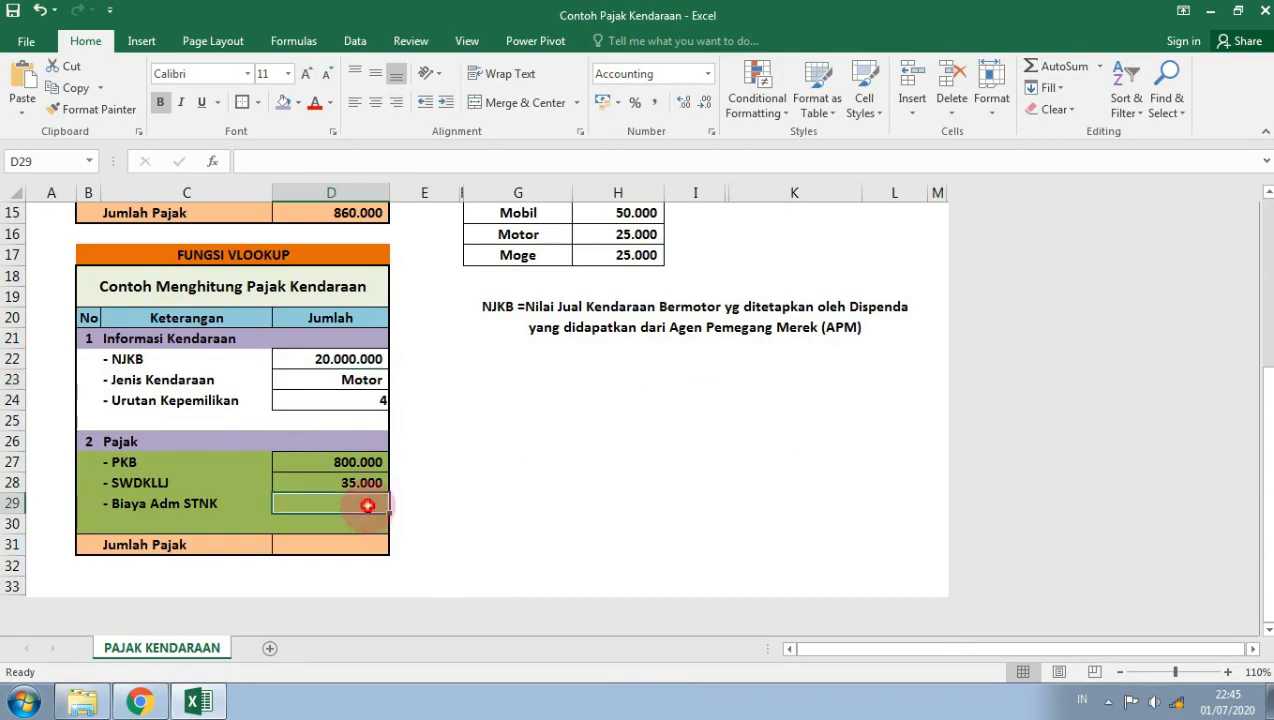
{"action": "scroll", "coordinate": [563, 546], "scroll_direction": "up", "scroll_amount": 4}
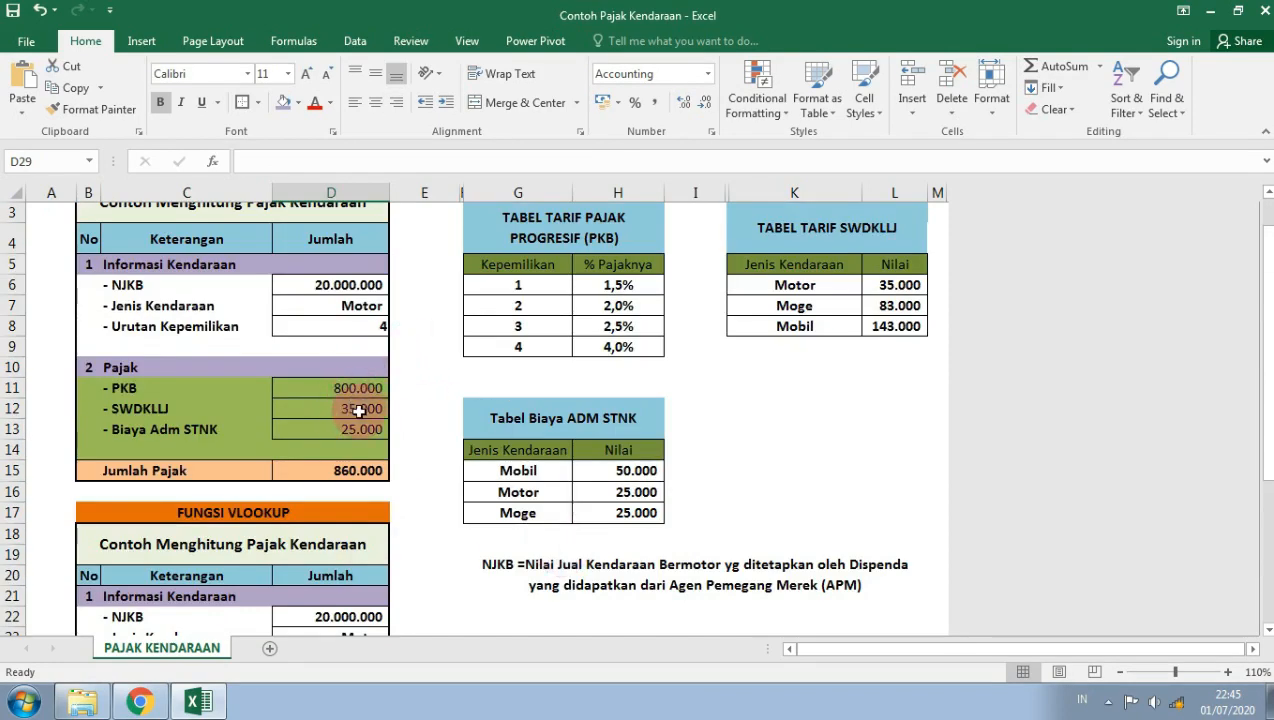
{"action": "left_click_drag", "start_coordinate": [360, 386], "coordinate": [360, 430]}
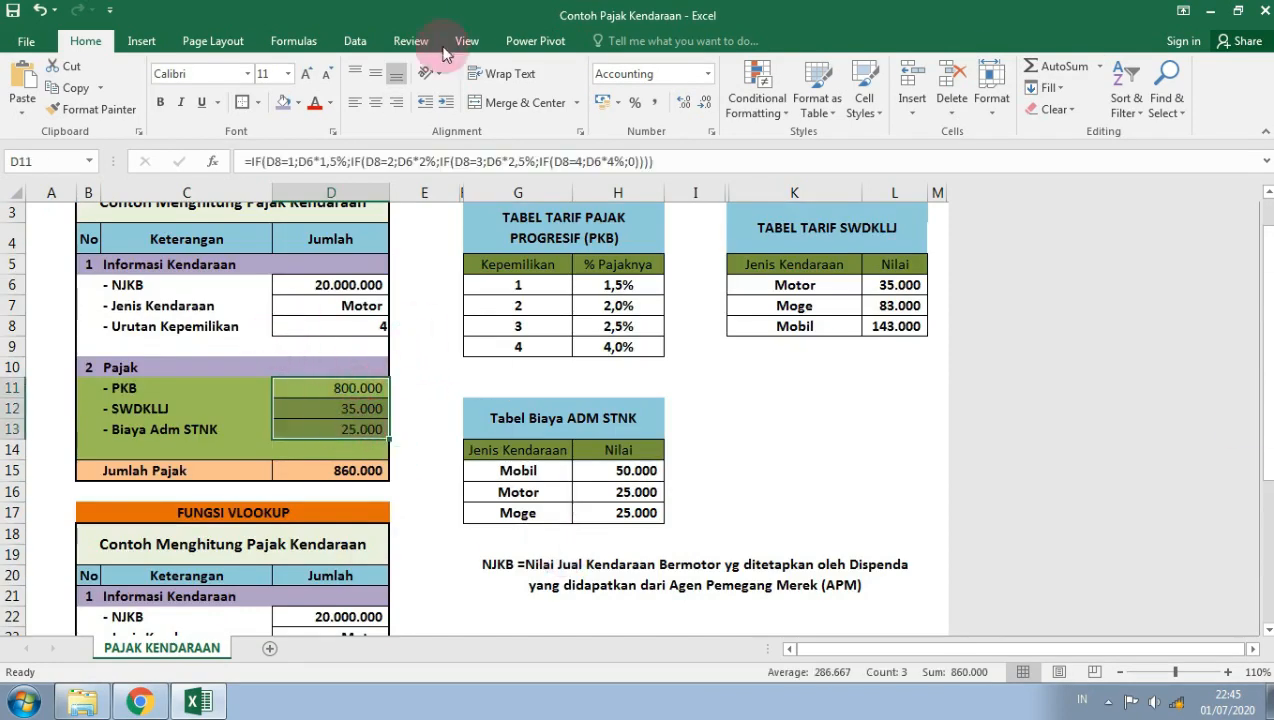
{"action": "left_click", "coordinate": [161, 102]}
Step: Start a VLOOKUP formula in the Biaya Adm STNK cell D29 with the Jenis Kendaraan cell D23 as lookup value
{"action": "scroll", "coordinate": [358, 364], "scroll_direction": "down", "scroll_amount": 7}
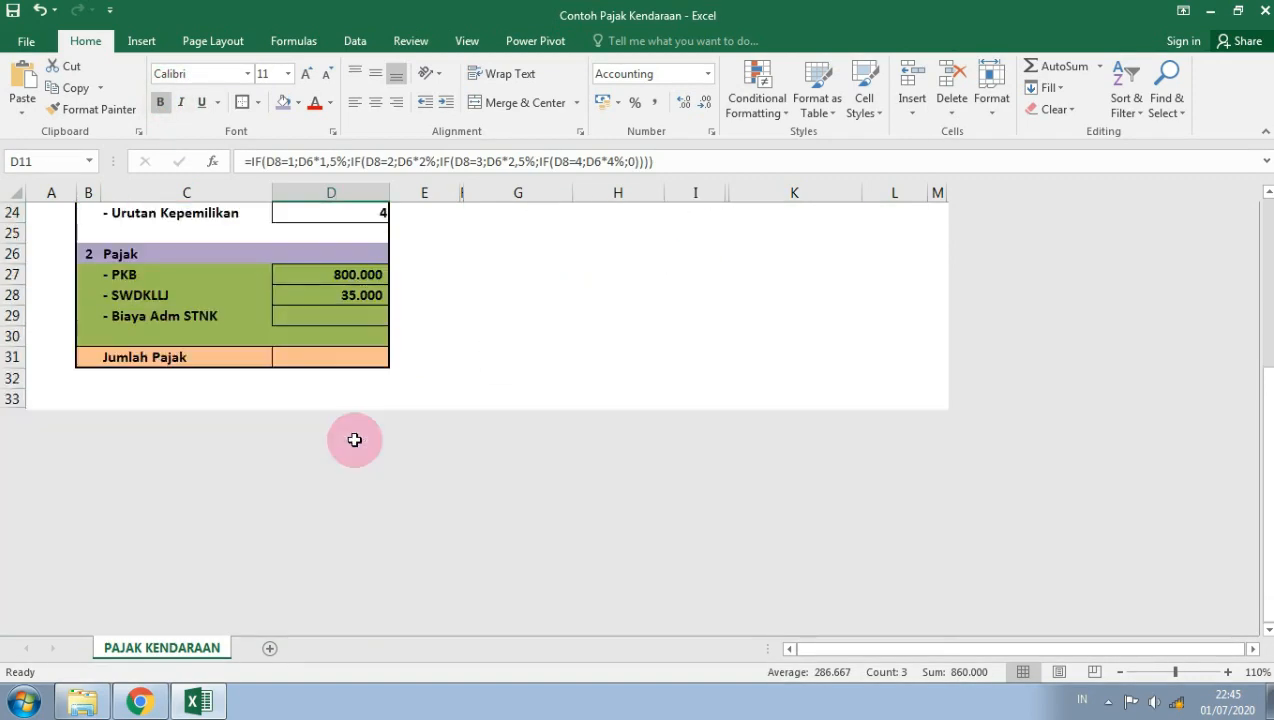
{"action": "left_click", "coordinate": [355, 295]}
{"action": "left_click", "coordinate": [355, 314]}
{"action": "scroll", "coordinate": [535, 358], "scroll_direction": "up", "scroll_amount": 3}
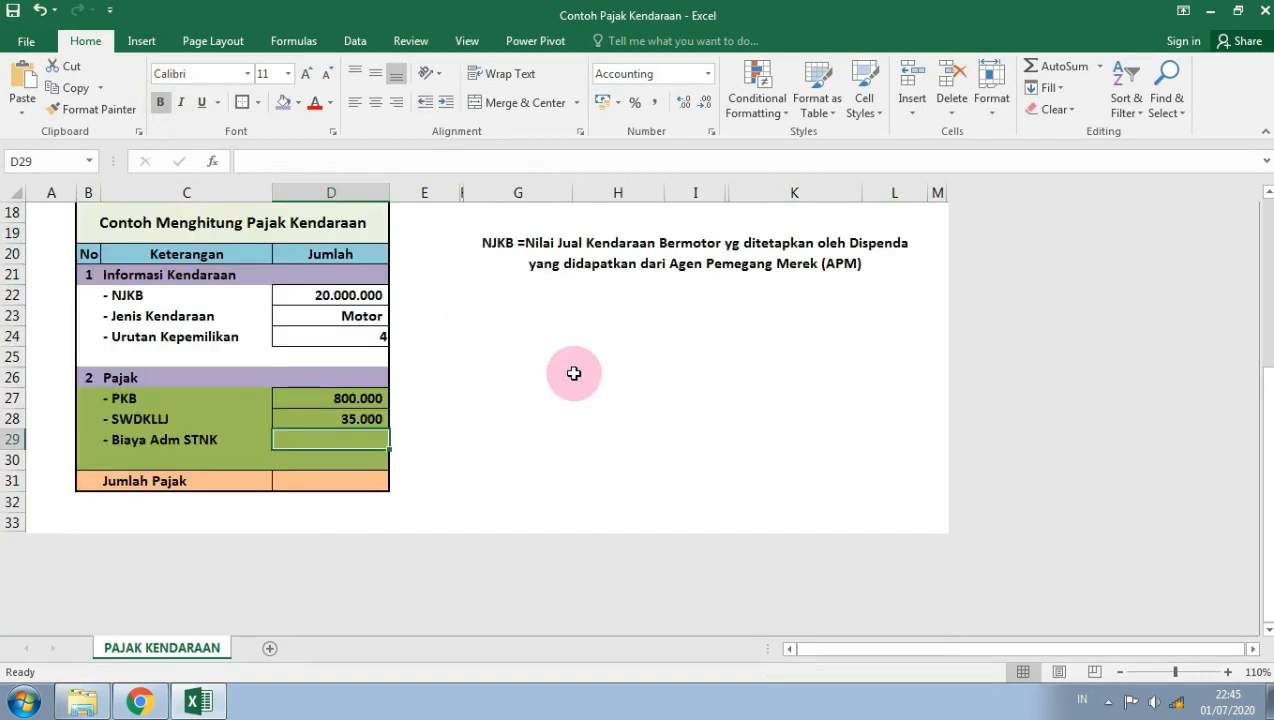
{"action": "scroll", "coordinate": [574, 373], "scroll_direction": "up", "scroll_amount": 1}
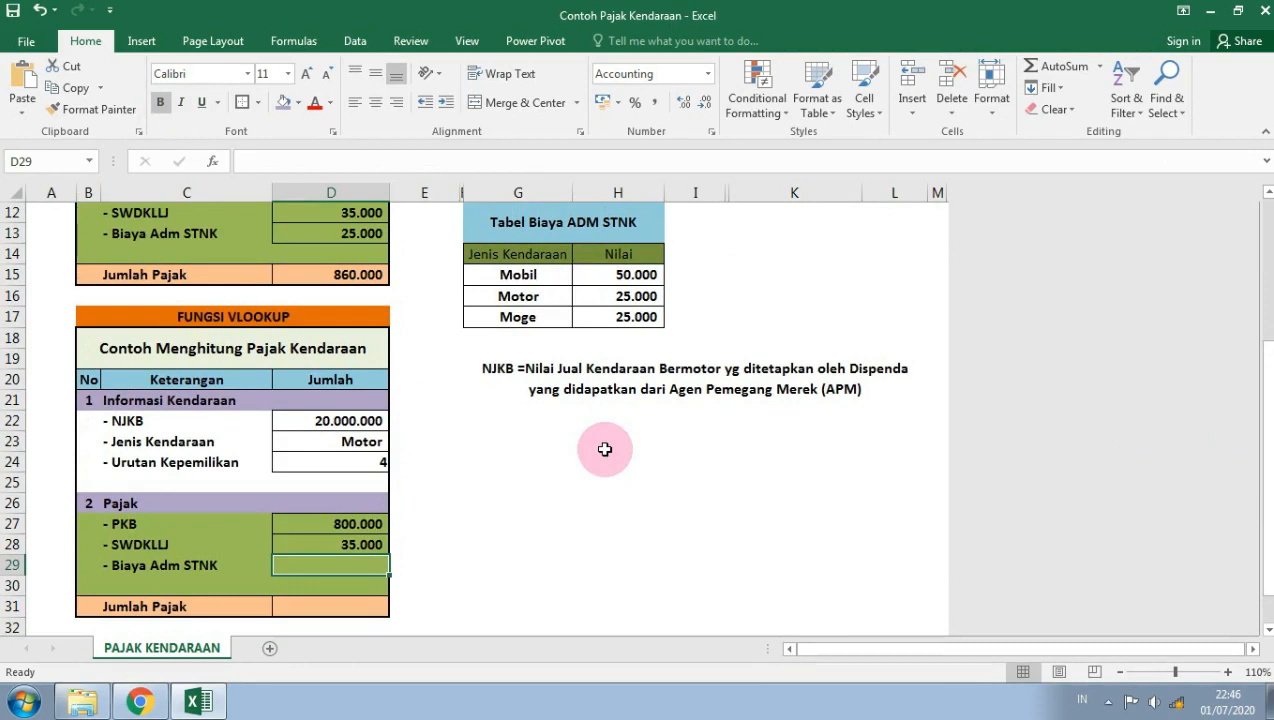
{"action": "type", "text": "=vlooku"}
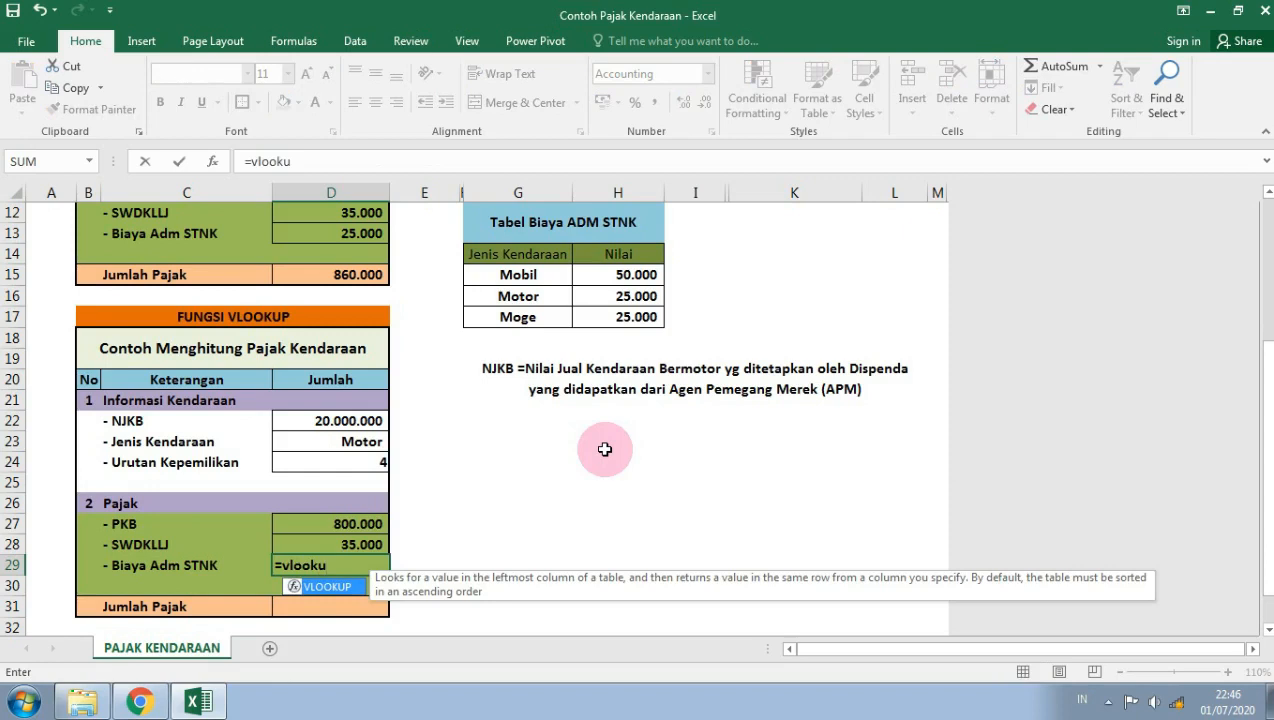
{"action": "type", "text": "p("}
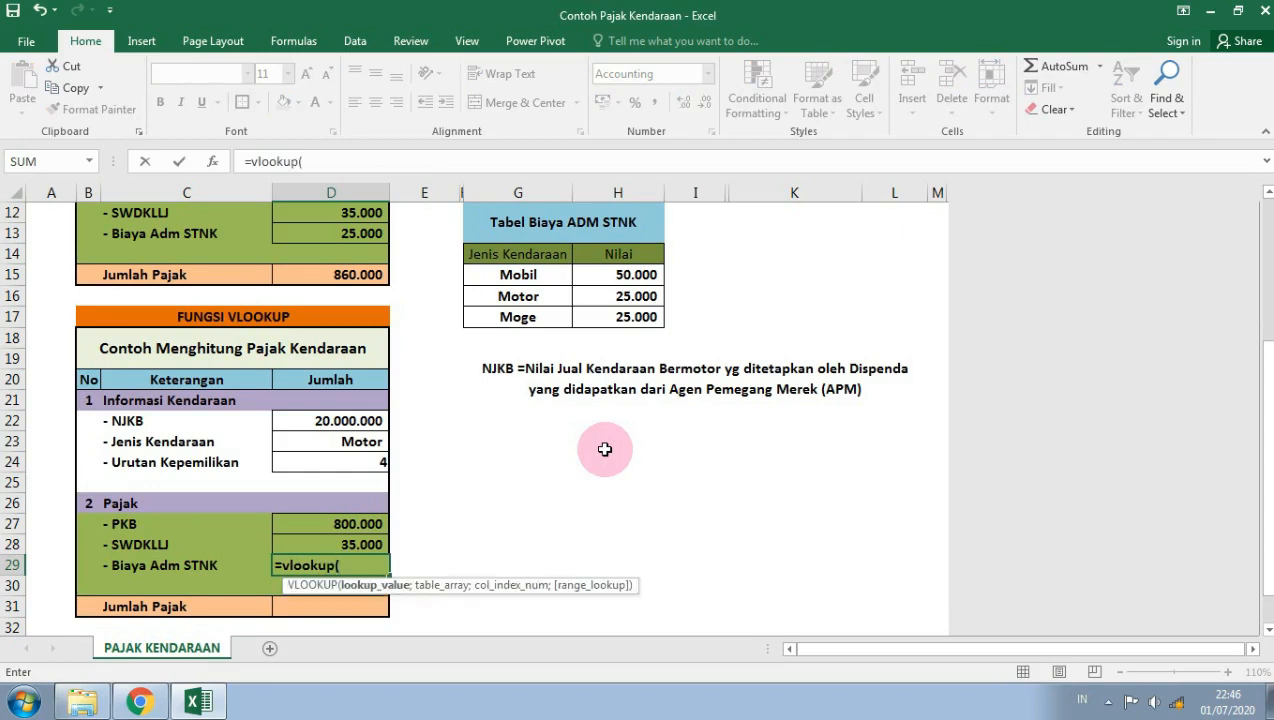
{"action": "key", "text": "Up"}
{"action": "key", "text": "Up"}
{"action": "key", "text": "Up"}
{"action": "key", "text": "Up"}
{"action": "key", "text": "Up"}
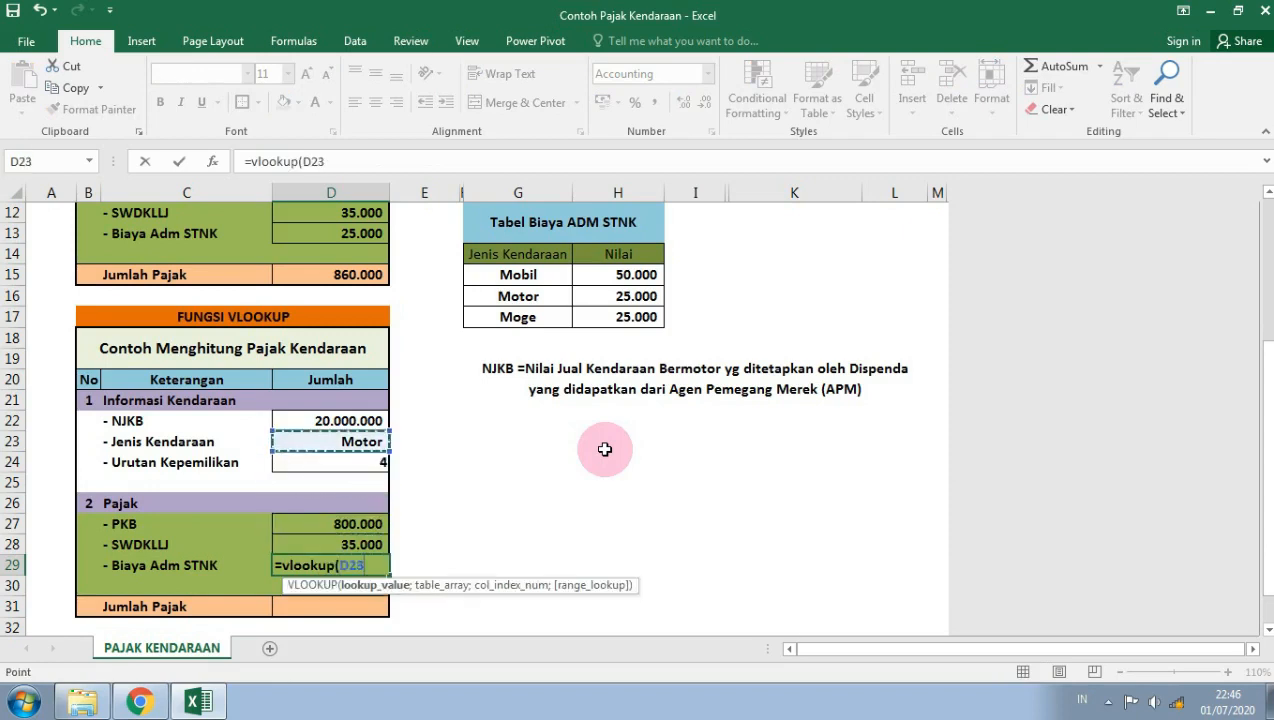
{"action": "type", "text": ";"}
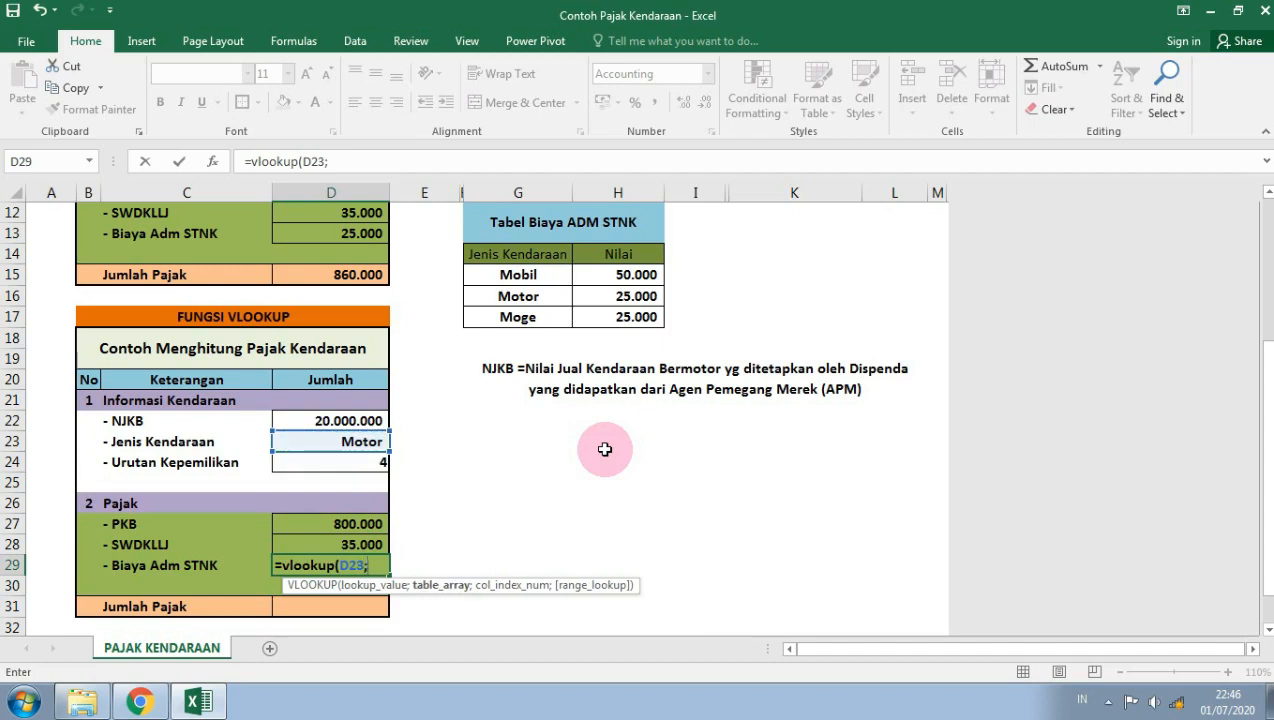
Step: Complete the D29 VLOOKUP with the absolute table range $G$14:$H$17, column index 2 and FALSE for an exact match
{"action": "left_click", "coordinate": [553, 252]}
{"action": "left_click_drag", "start_coordinate": [553, 252], "coordinate": [628, 316]}
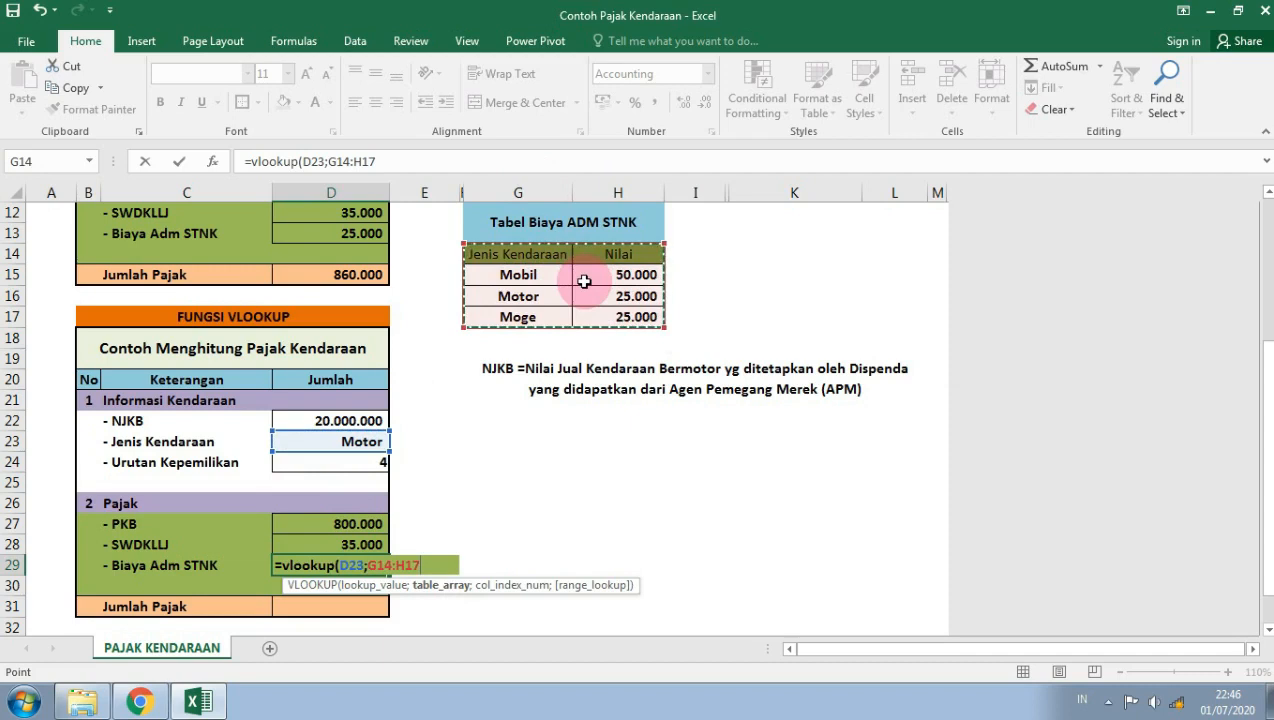
{"action": "key", "text": "F4"}
{"action": "type", "text": ";"}
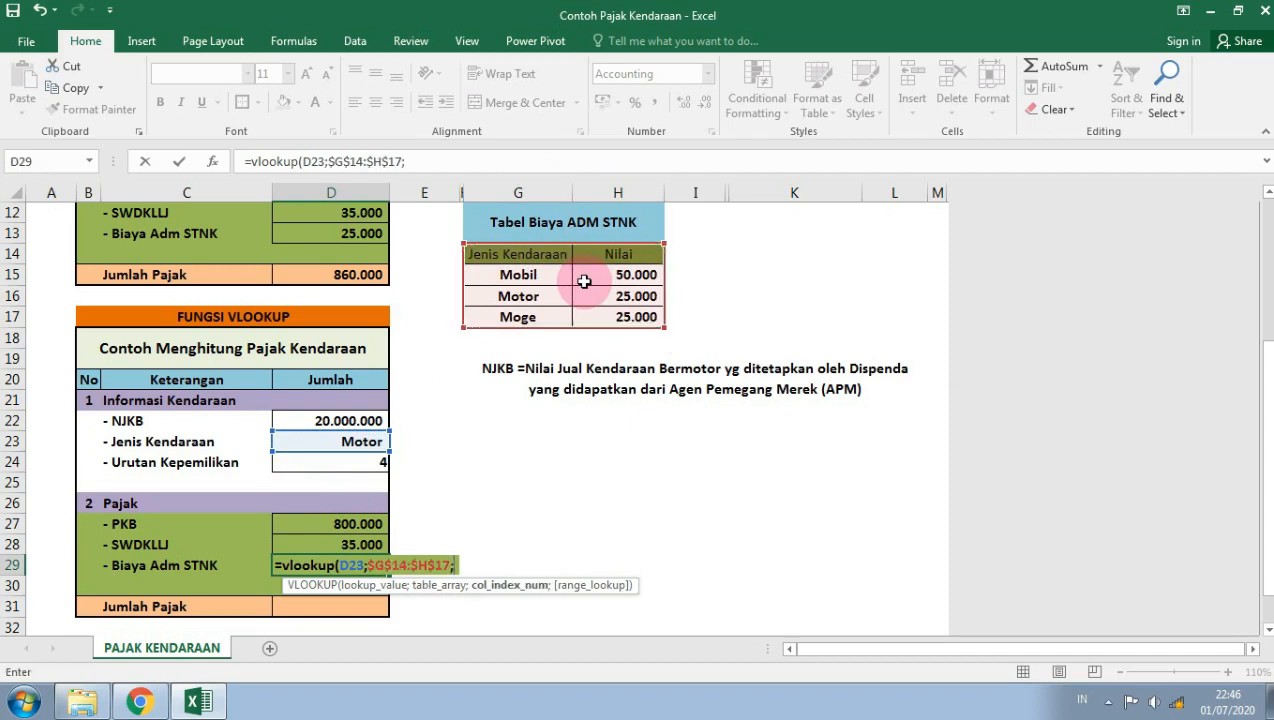
{"action": "type", "text": "2;"}
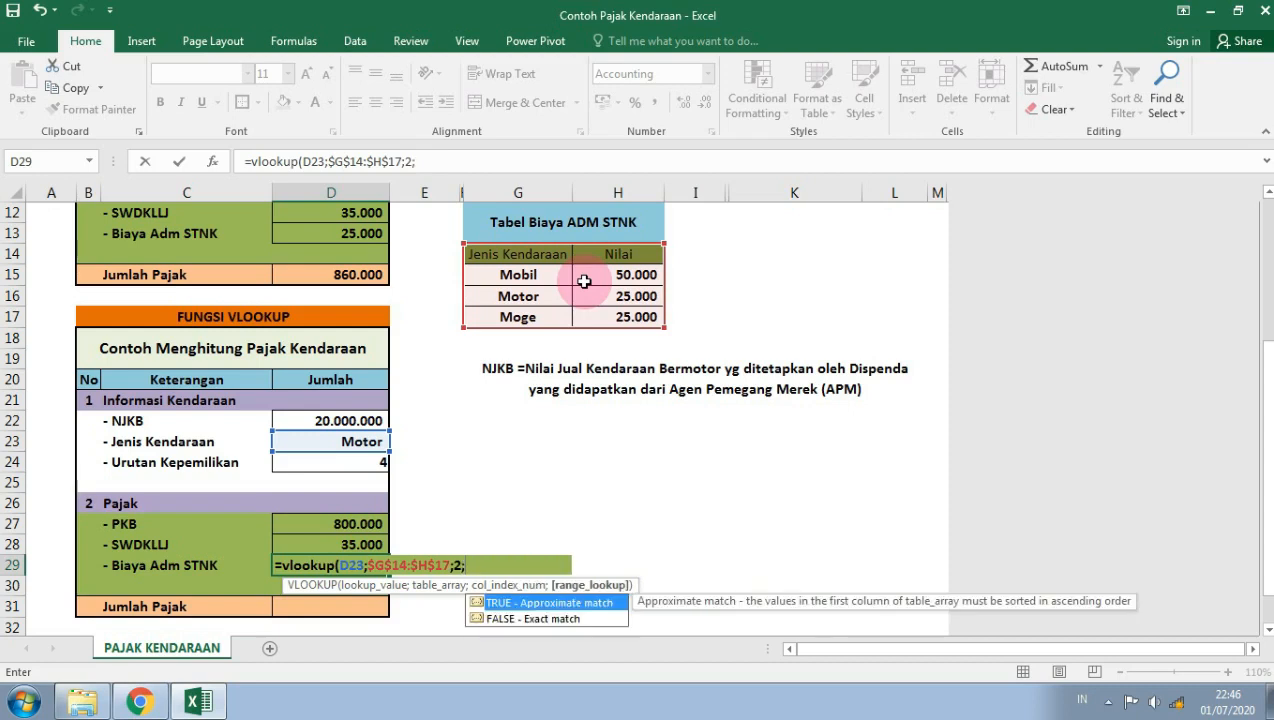
{"action": "type", "text": "false)"}
{"action": "key", "text": "Return"}
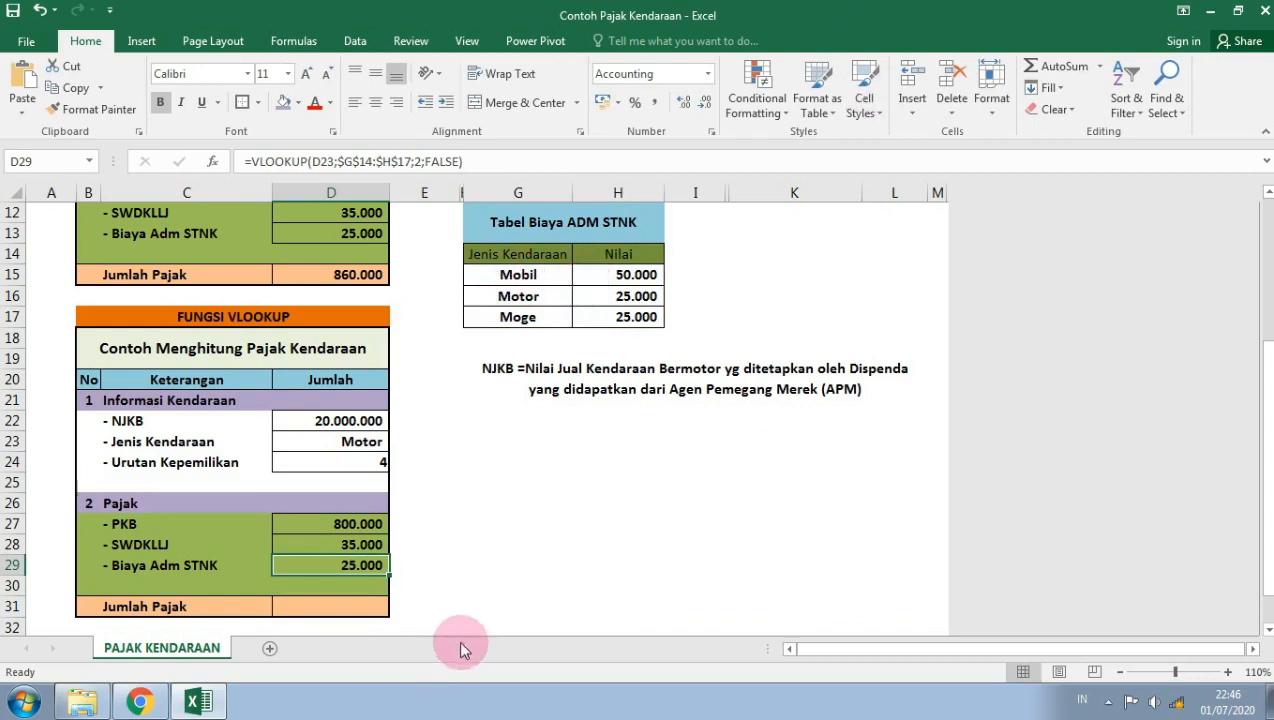
Step: Calculate Jumlah Pajak in D31 of the FUNGSI VLOOKUP table with AutoSum over D27:D30
{"action": "left_click", "coordinate": [364, 606]}
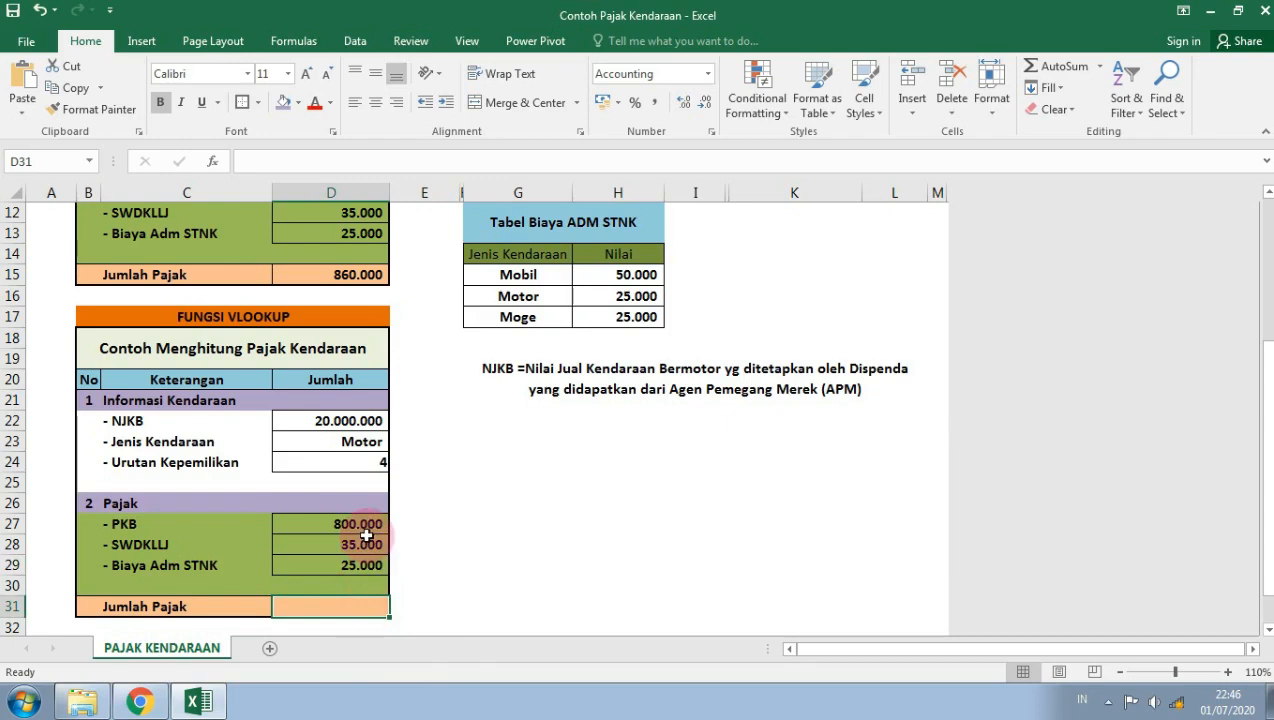
{"action": "left_click", "coordinate": [1055, 64]}
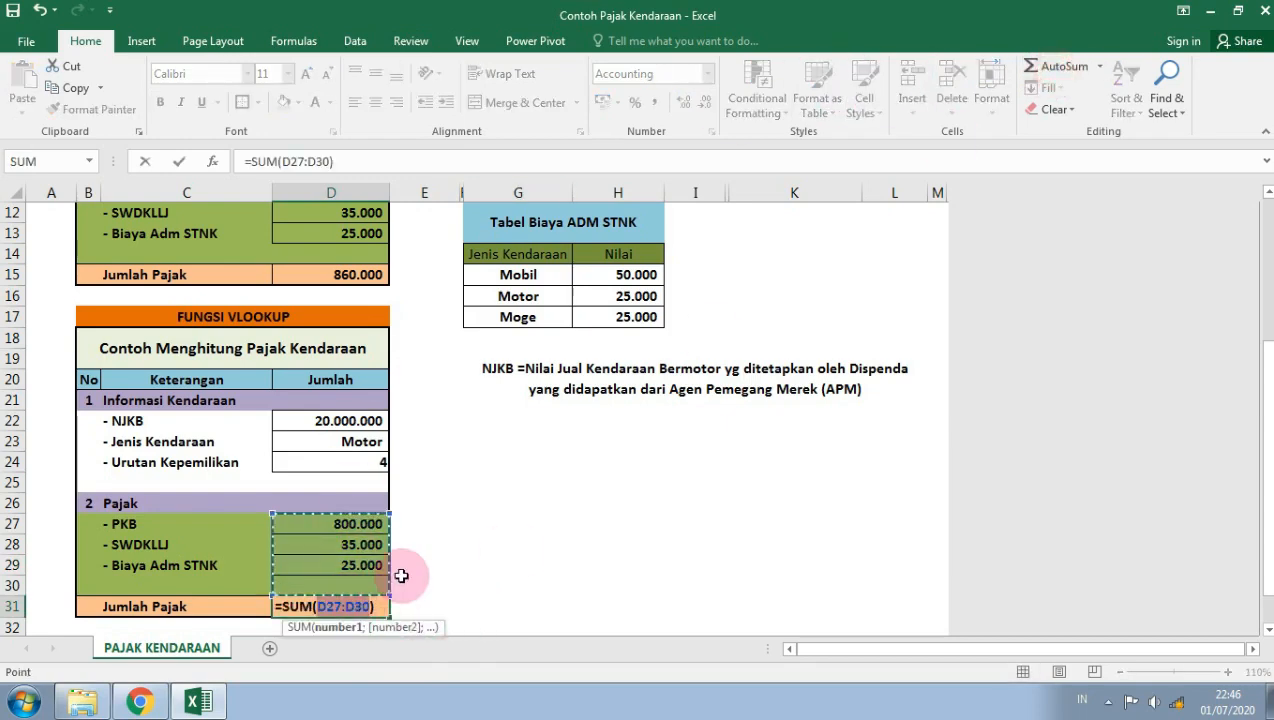
{"action": "key", "text": "ctrl+Return"}
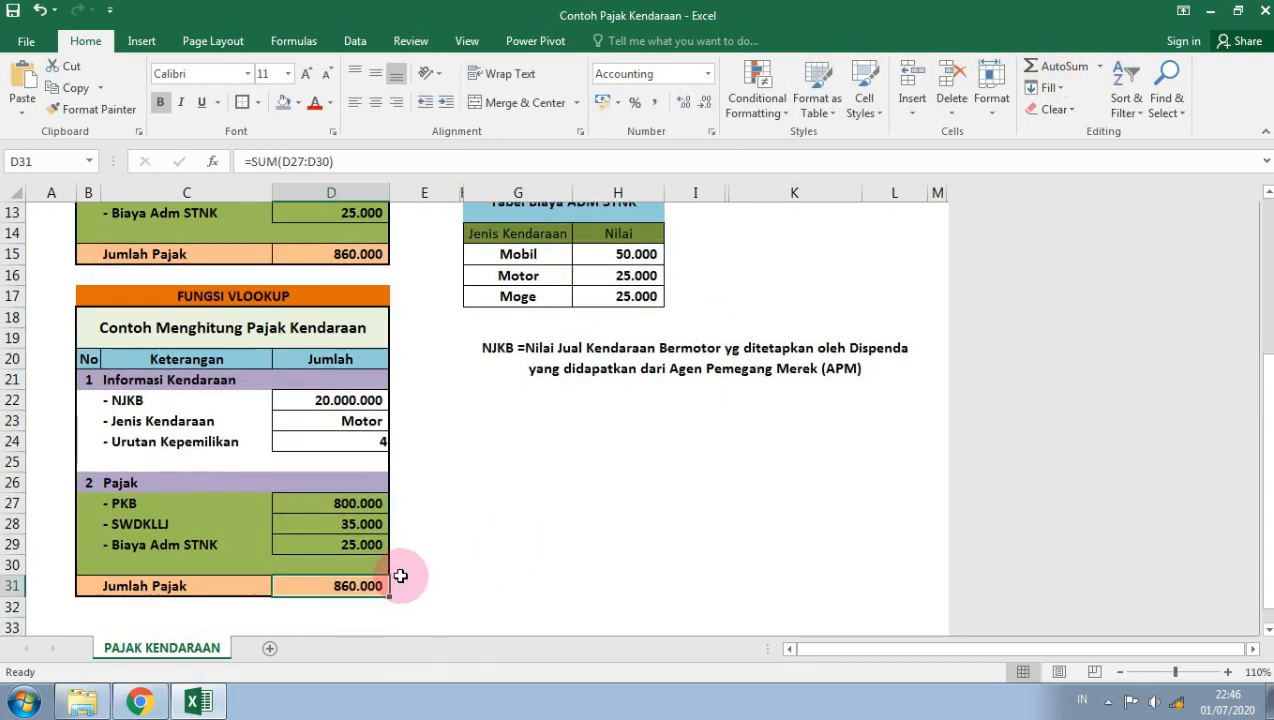
Step: Test both tax tables by choosing Mobil as Jenis Kendaraan in D7 and D23
{"action": "scroll", "coordinate": [480, 492], "scroll_direction": "up", "scroll_amount": 4}
{"action": "left_click", "coordinate": [362, 428]}
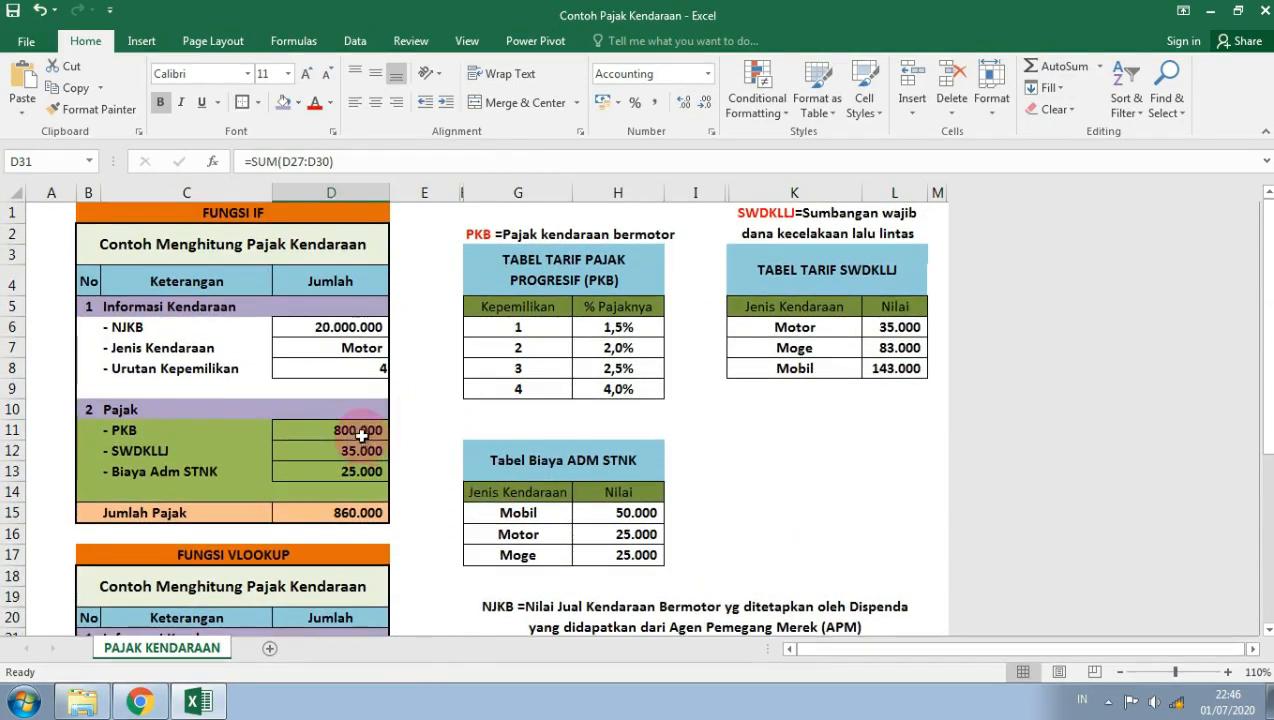
{"action": "left_click", "coordinate": [372, 347]}
{"action": "left_click", "coordinate": [397, 348]}
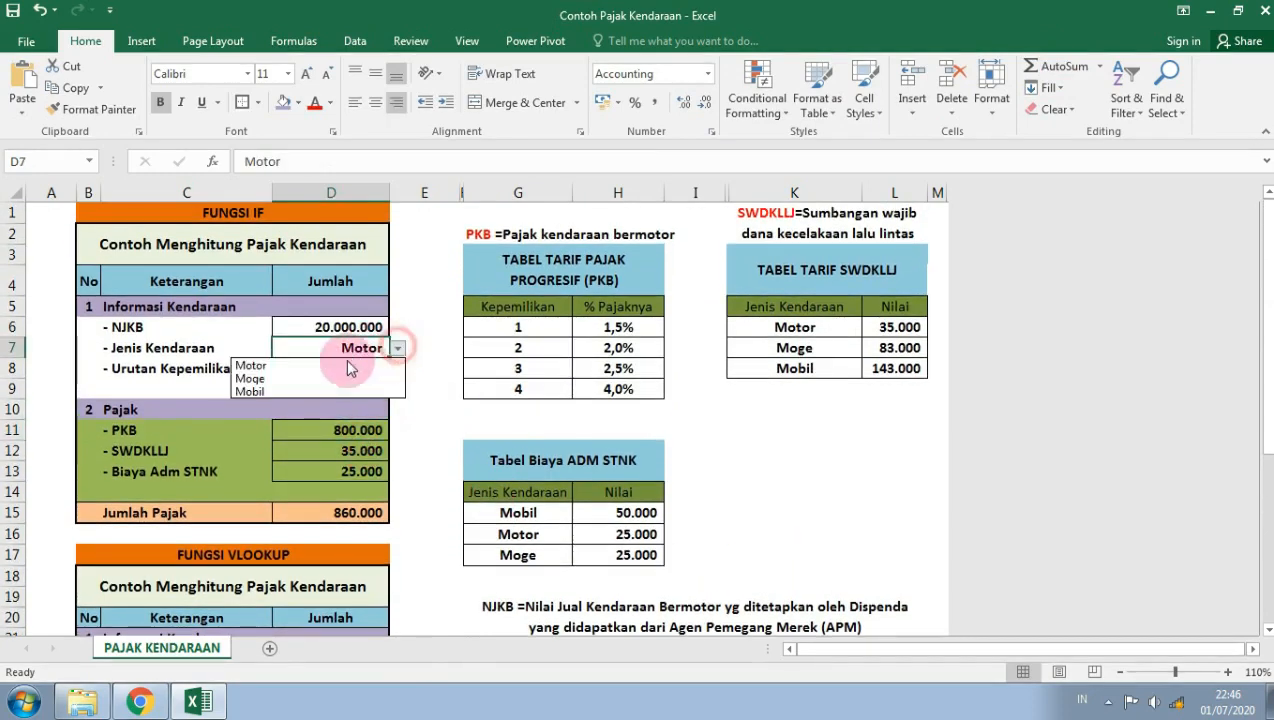
{"action": "left_click", "coordinate": [316, 391]}
{"action": "scroll", "coordinate": [398, 404], "scroll_direction": "down", "scroll_amount": 5}
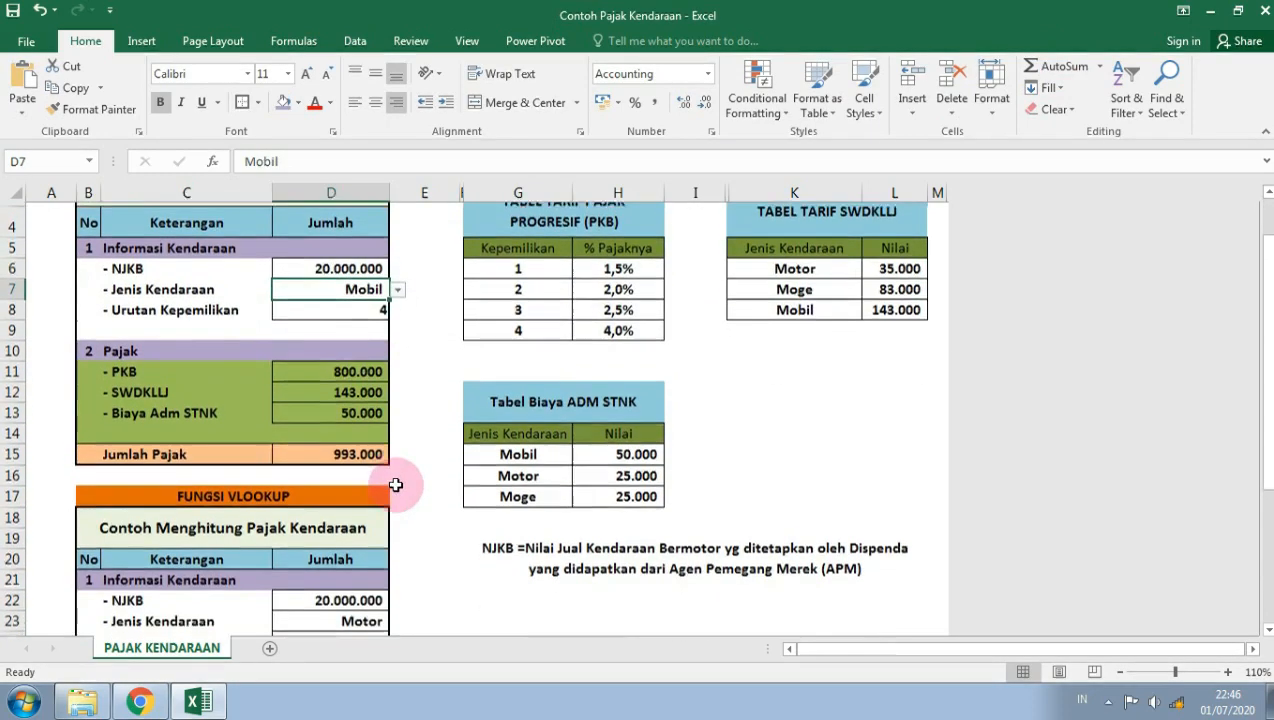
{"action": "left_click", "coordinate": [368, 362]}
{"action": "left_click", "coordinate": [397, 358]}
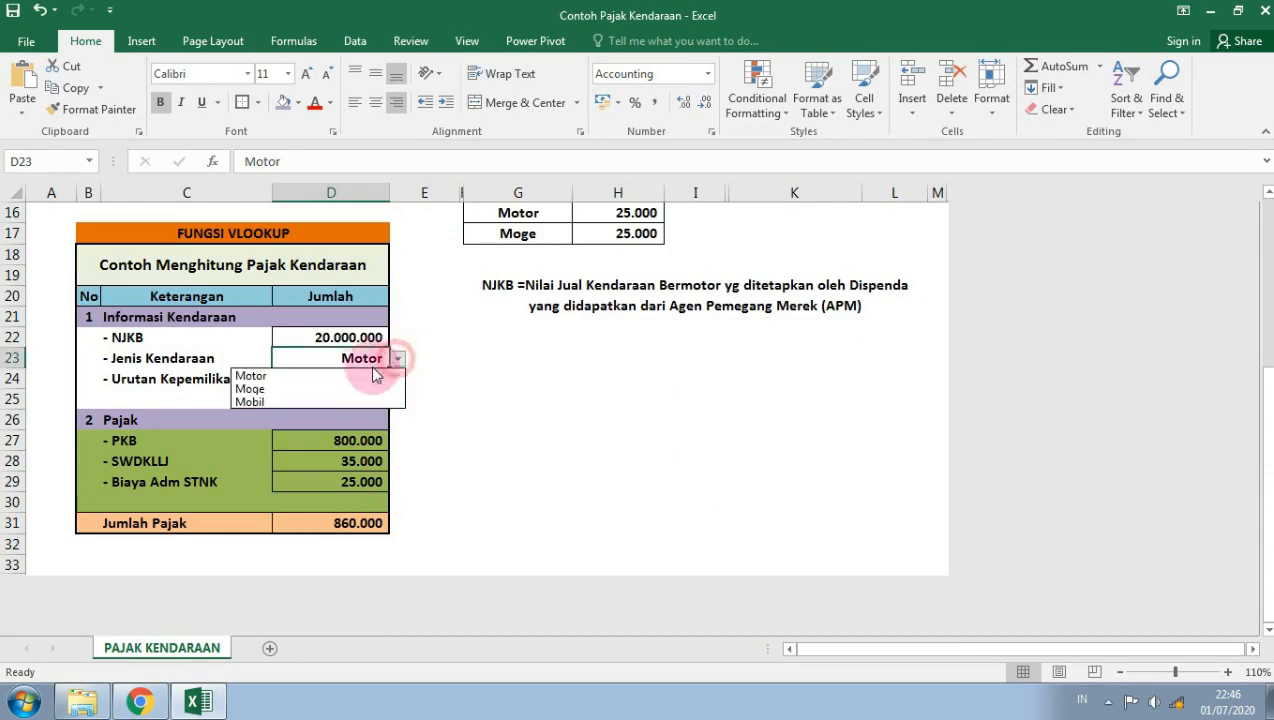
{"action": "left_click", "coordinate": [350, 399]}
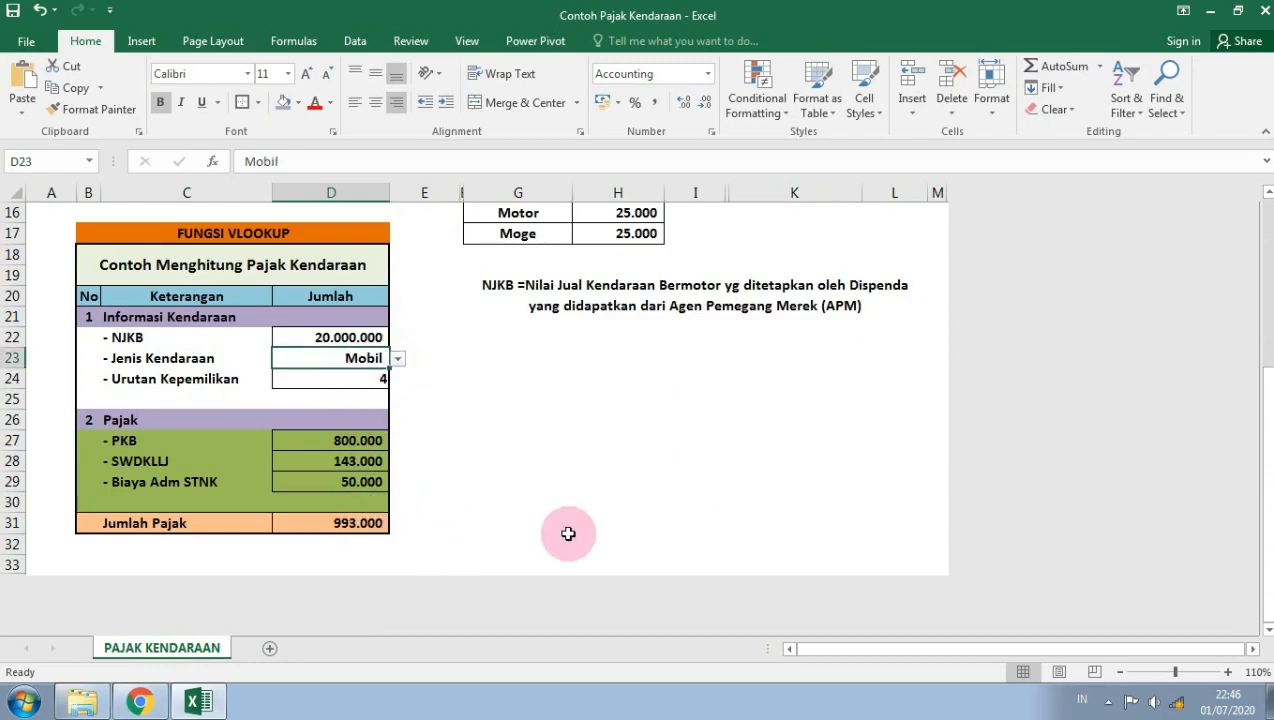
Step: In the FUNGSI IF table, choose Moge as Jenis Kendaraan in D7 and 1 as Urutan Kepemilikan in D8
{"action": "scroll", "coordinate": [540, 500], "scroll_direction": "up", "scroll_amount": 3}
{"action": "scroll", "coordinate": [430, 380], "scroll_direction": "up", "scroll_amount": 2}
{"action": "left_click", "coordinate": [380, 348]}
{"action": "left_click", "coordinate": [398, 350]}
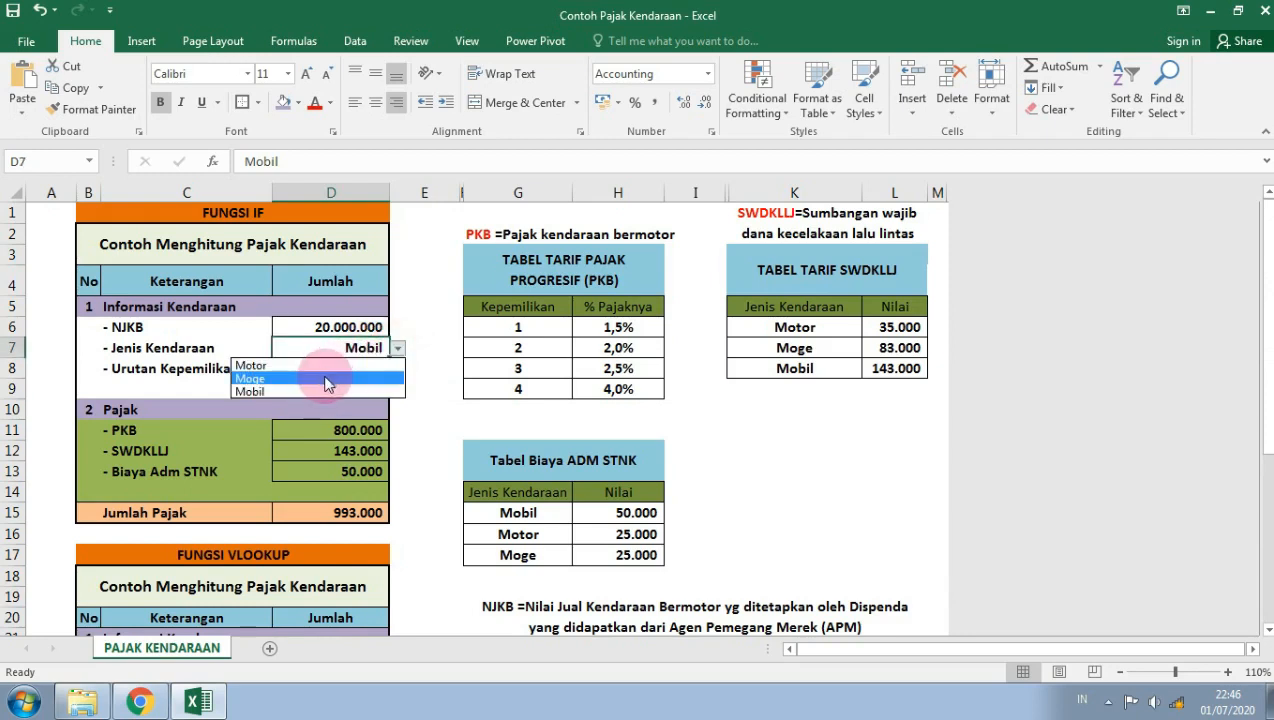
{"action": "left_click", "coordinate": [336, 379]}
{"action": "left_click", "coordinate": [376, 374]}
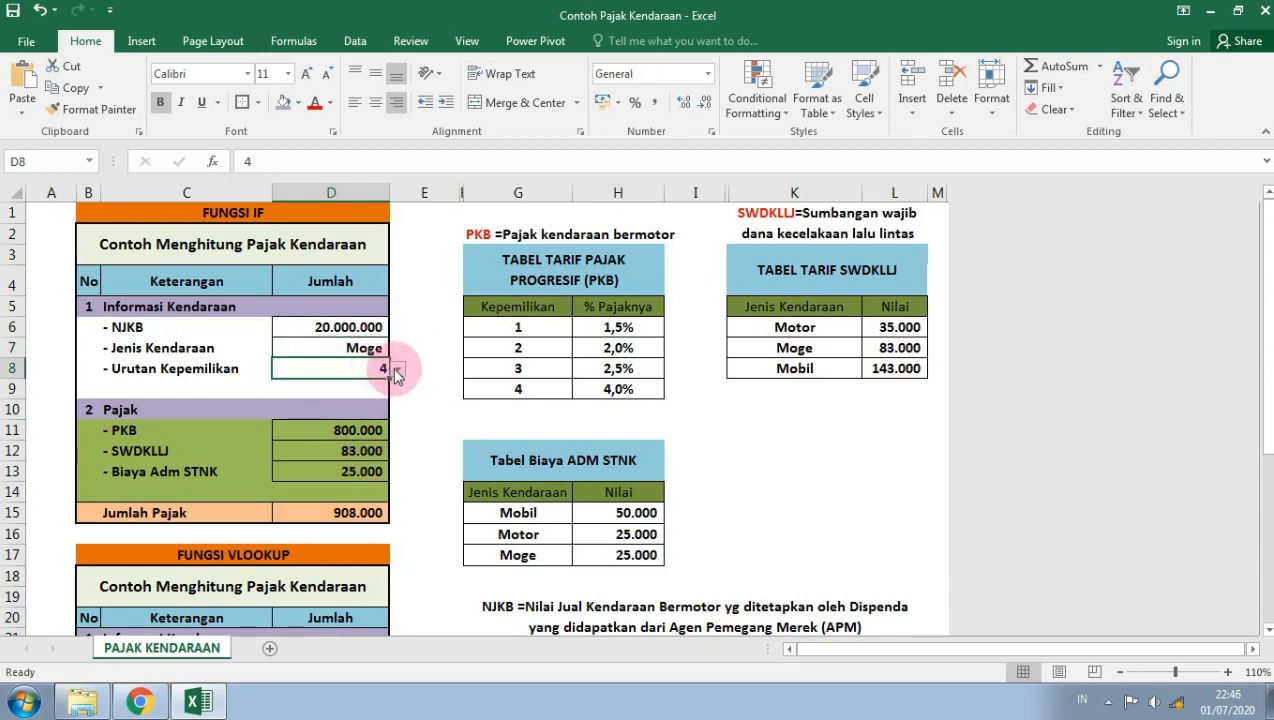
{"action": "left_click", "coordinate": [398, 370]}
{"action": "left_click", "coordinate": [336, 386]}
Step: In the FUNGSI VLOOKUP table, choose Moge as Jenis Kendaraan in D23 and 1 as Urutan Kepemilikan in D24
{"action": "scroll", "coordinate": [392, 478], "scroll_direction": "down", "scroll_amount": 4}
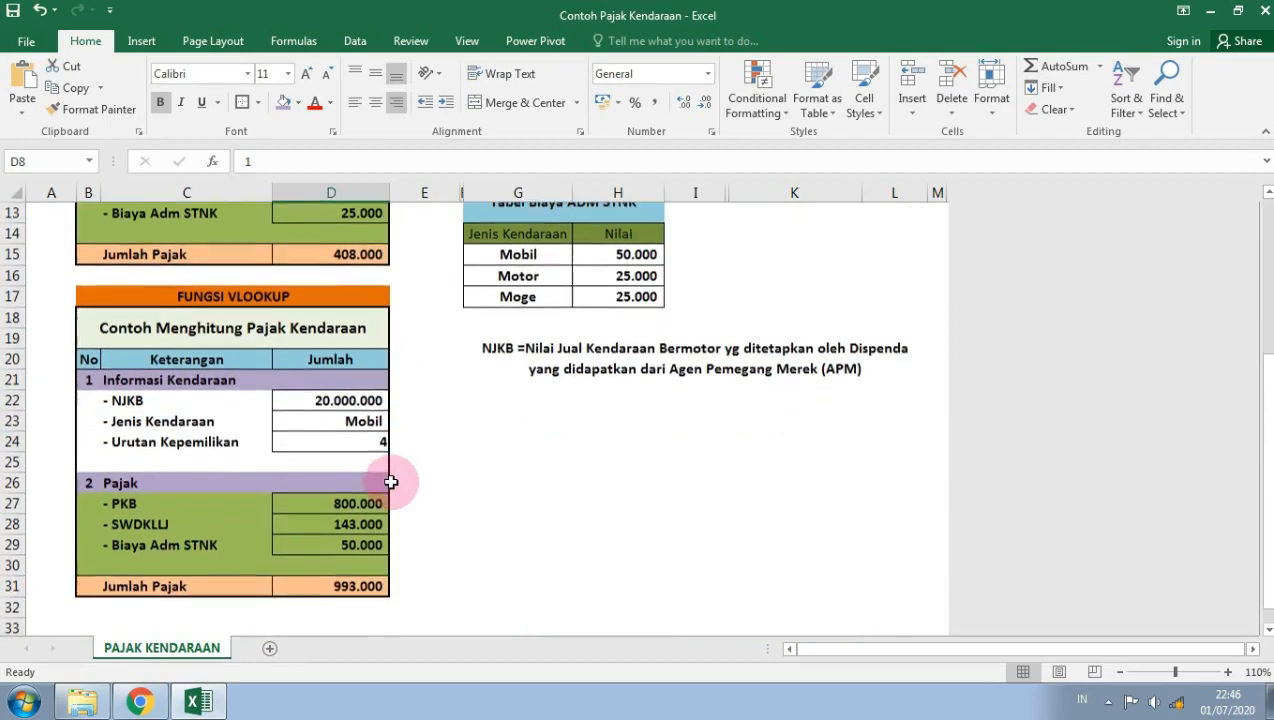
{"action": "left_click", "coordinate": [382, 421]}
{"action": "left_click", "coordinate": [397, 421]}
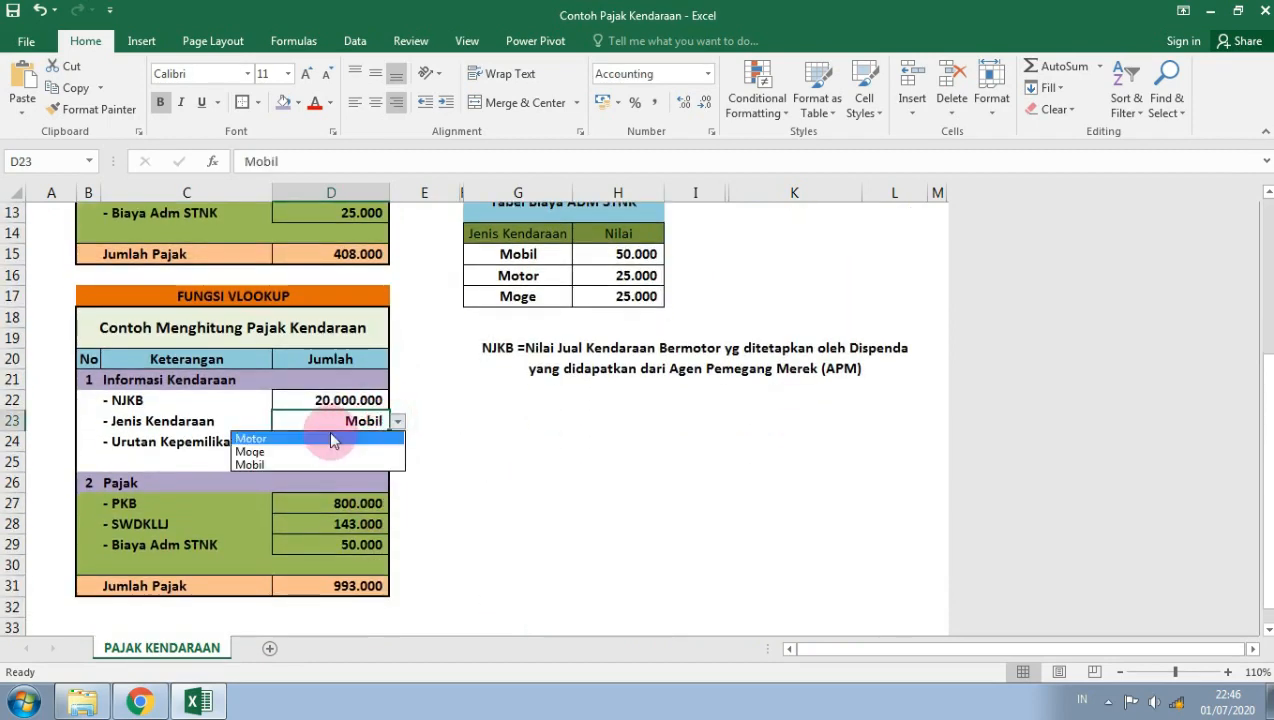
{"action": "left_click", "coordinate": [331, 451]}
{"action": "left_click", "coordinate": [380, 441]}
{"action": "left_click", "coordinate": [397, 441]}
{"action": "left_click", "coordinate": [338, 459]}
Step: Compare the tax amounts and Jumlah Pajak in the FUNGSI IF table with those in the FUNGSI VLOOKUP table
{"action": "scroll", "coordinate": [437, 530], "scroll_direction": "up", "scroll_amount": 2}
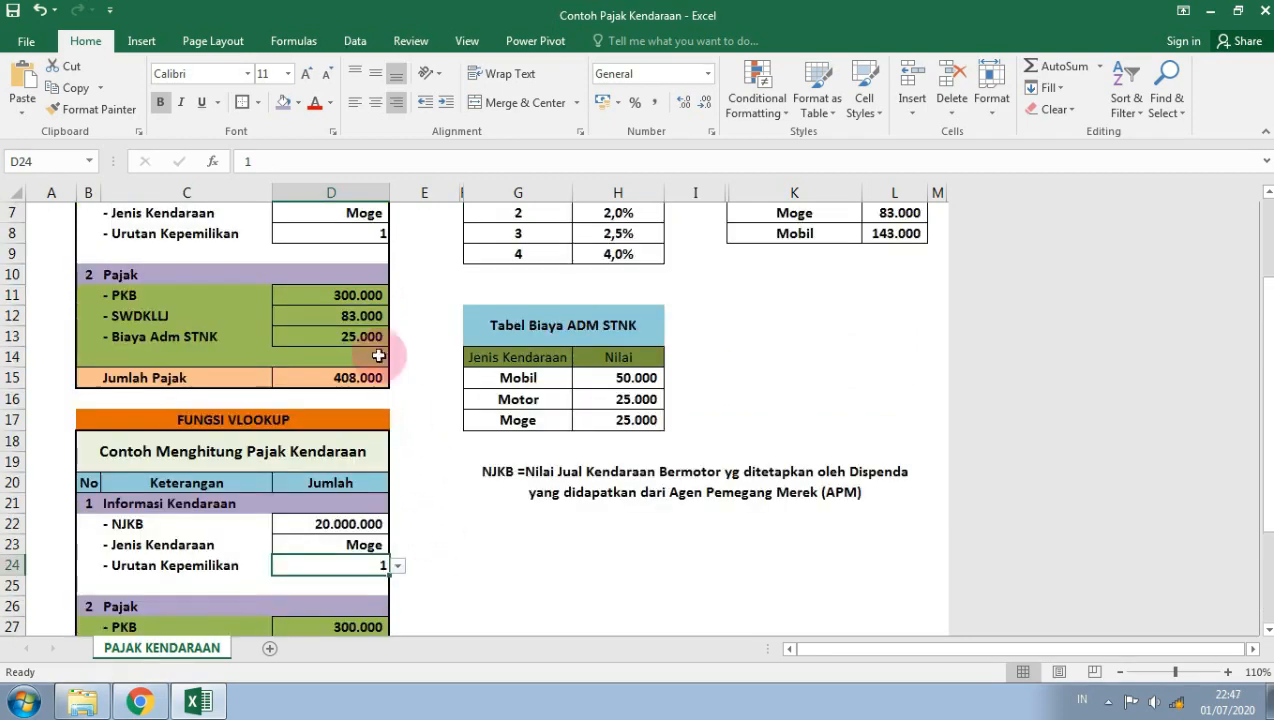
{"action": "scroll", "coordinate": [557, 500], "scroll_direction": "up", "scroll_amount": 2}
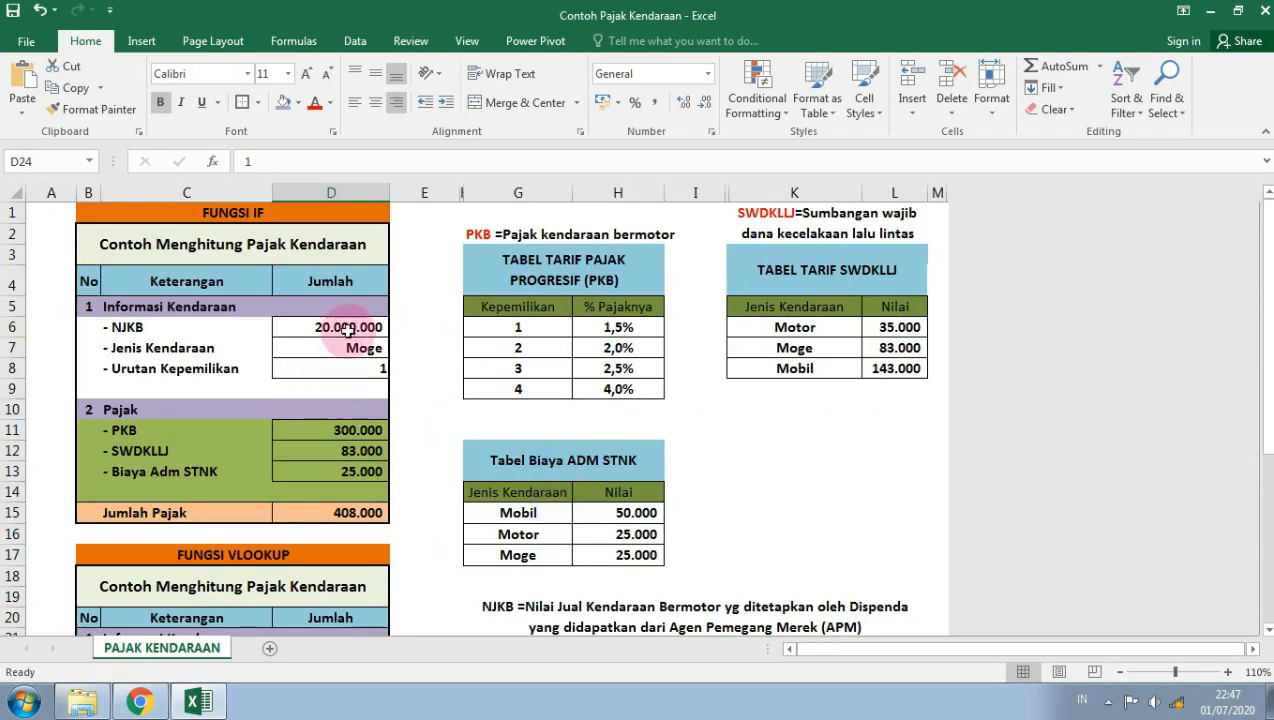
{"action": "left_click", "coordinate": [264, 213]}
{"action": "scroll", "coordinate": [284, 380], "scroll_direction": "down", "scroll_amount": 2}
{"action": "left_click", "coordinate": [276, 420]}
{"action": "scroll", "coordinate": [506, 407], "scroll_direction": "down", "scroll_amount": 2}
{"action": "scroll", "coordinate": [506, 486], "scroll_direction": "up", "scroll_amount": 4}
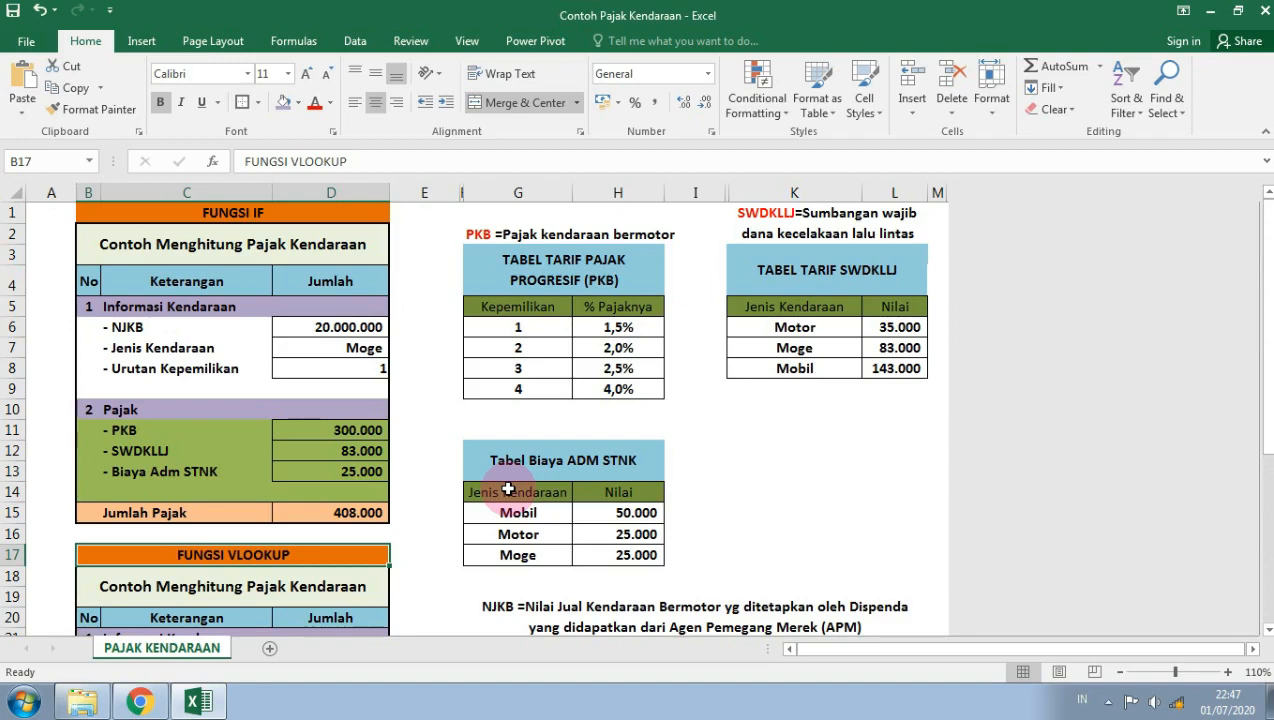
{"action": "scroll", "coordinate": [508, 488], "scroll_direction": "down", "scroll_amount": 2}
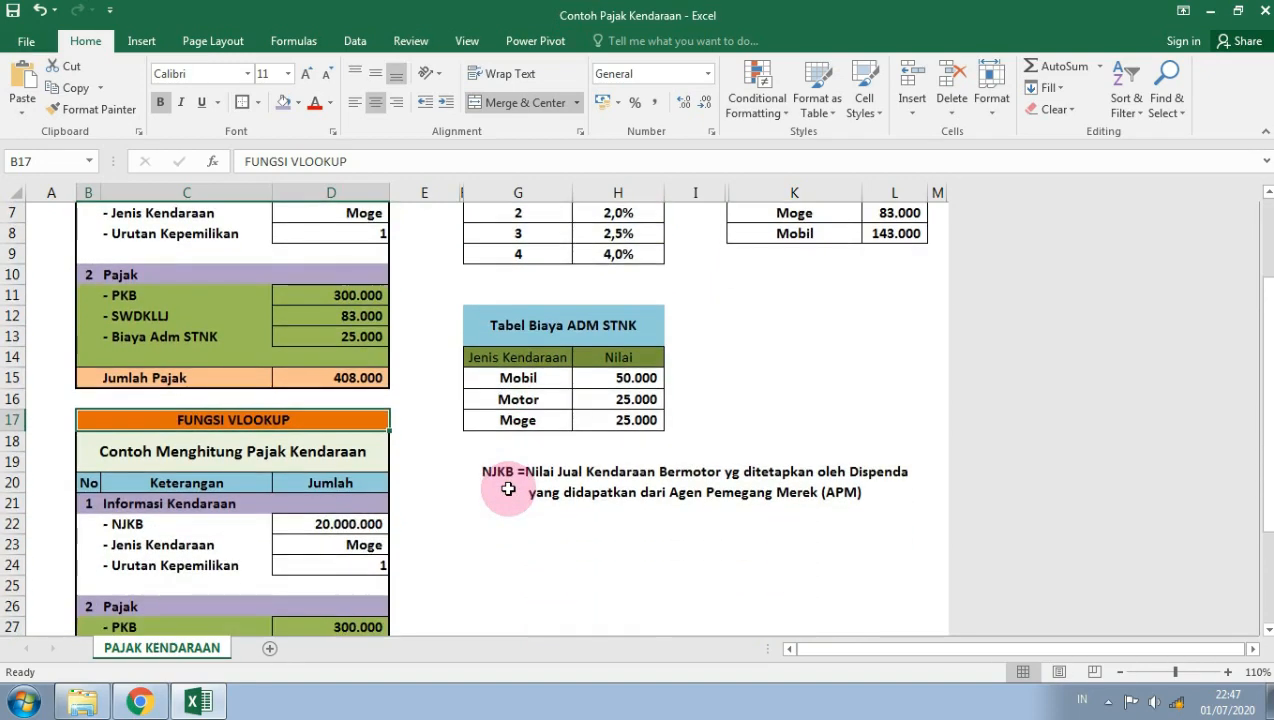